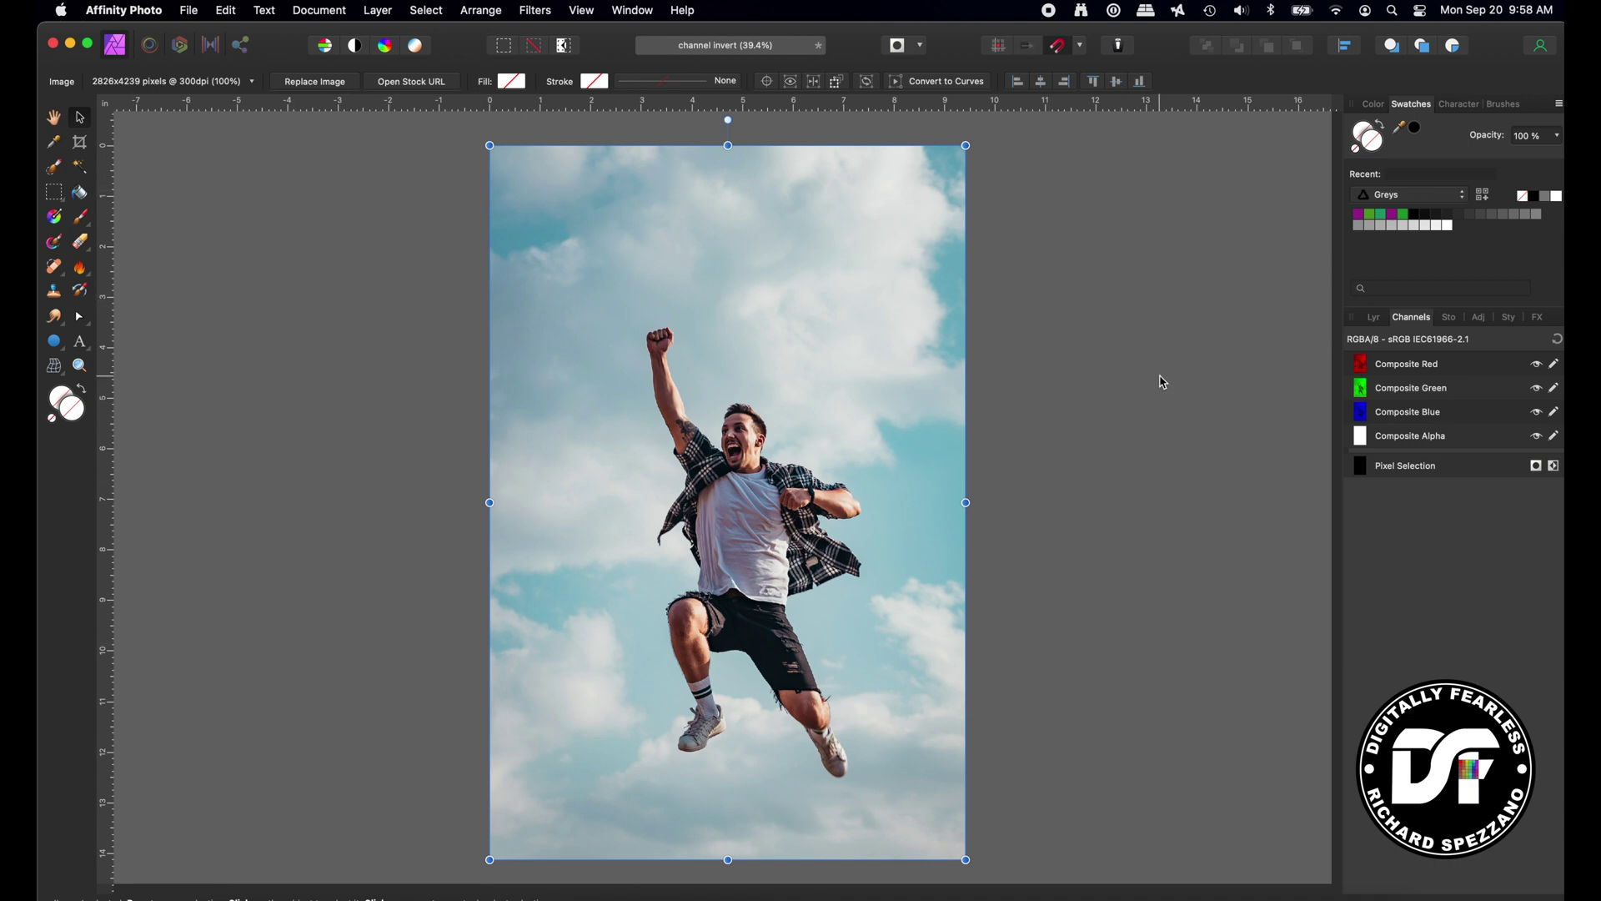
pyautogui.click(1374, 317)
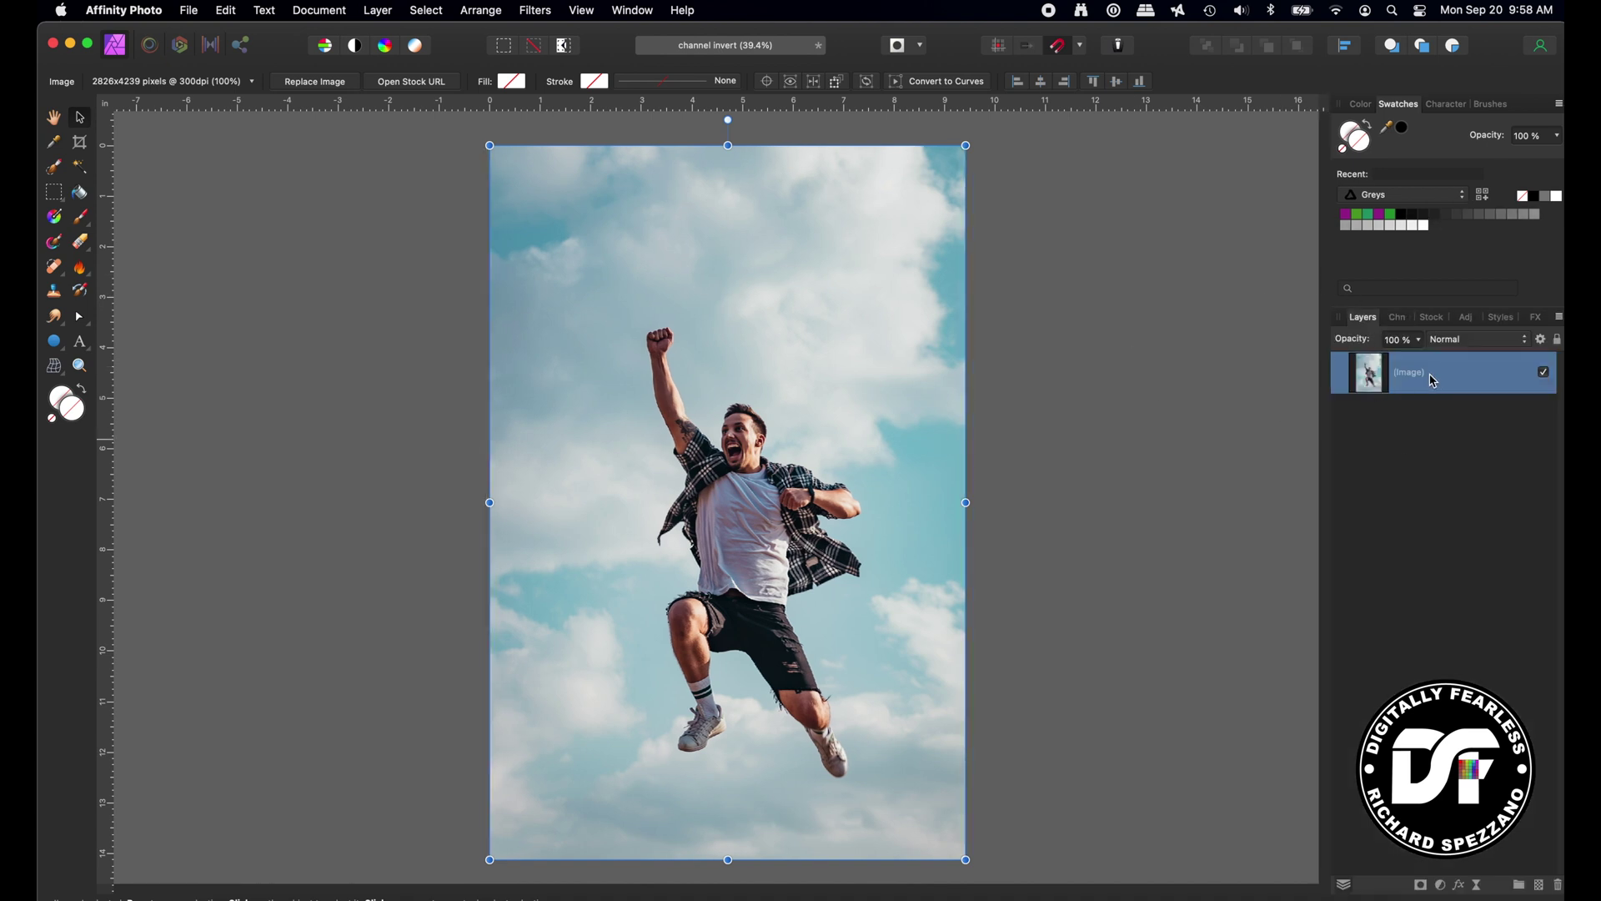
pyautogui.click(1398, 318)
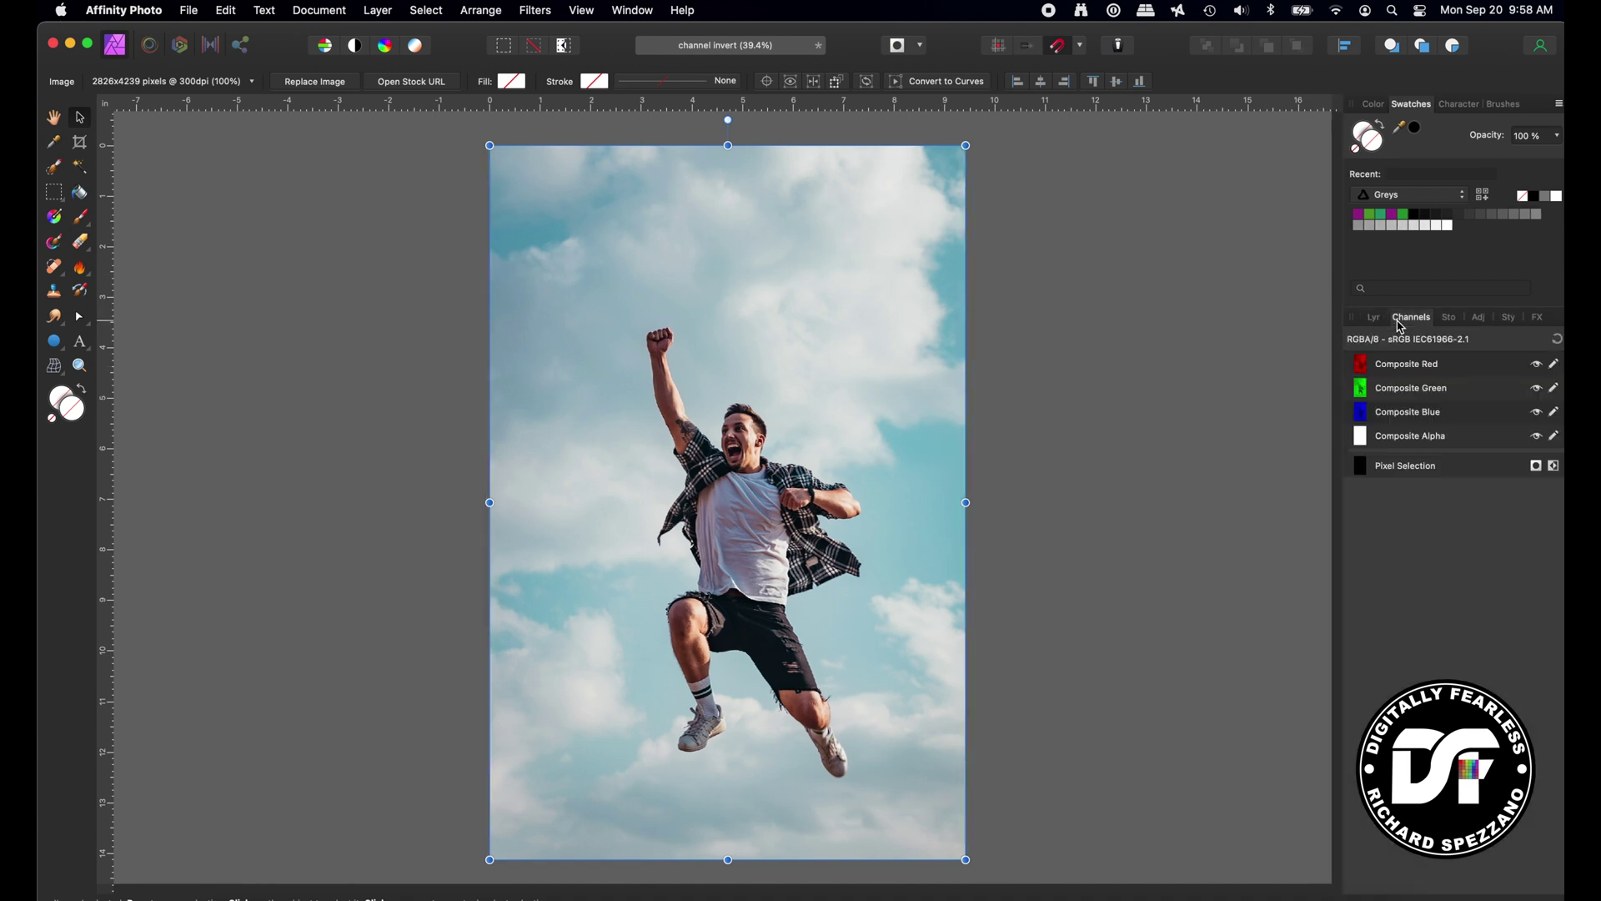
pyautogui.rightClick(1401, 369)
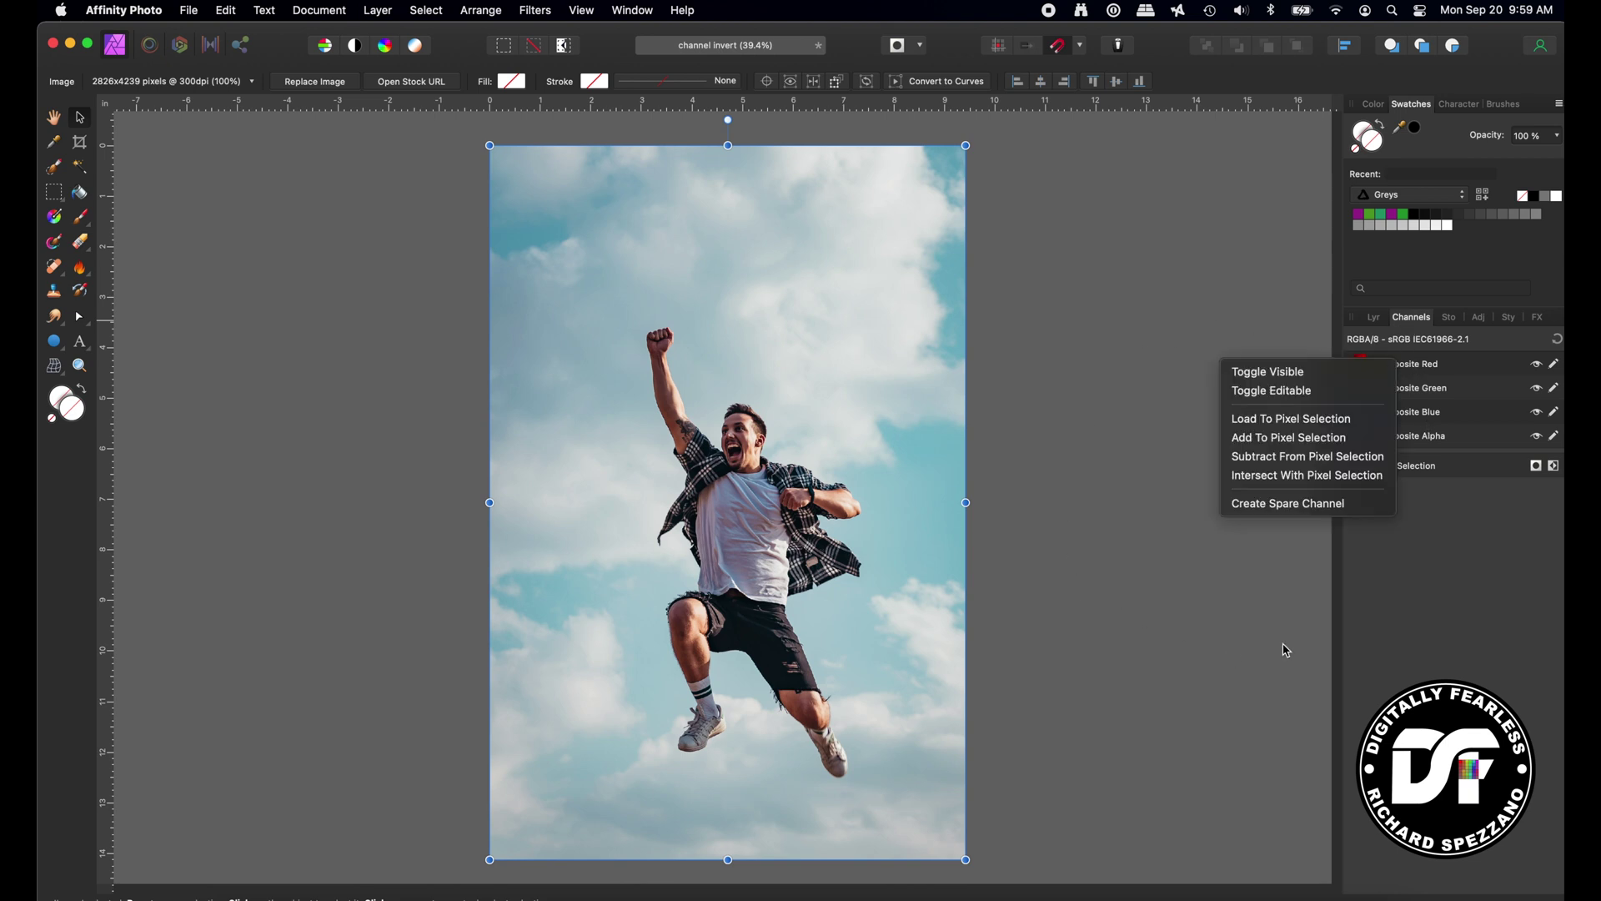
pyautogui.click(1146, 627)
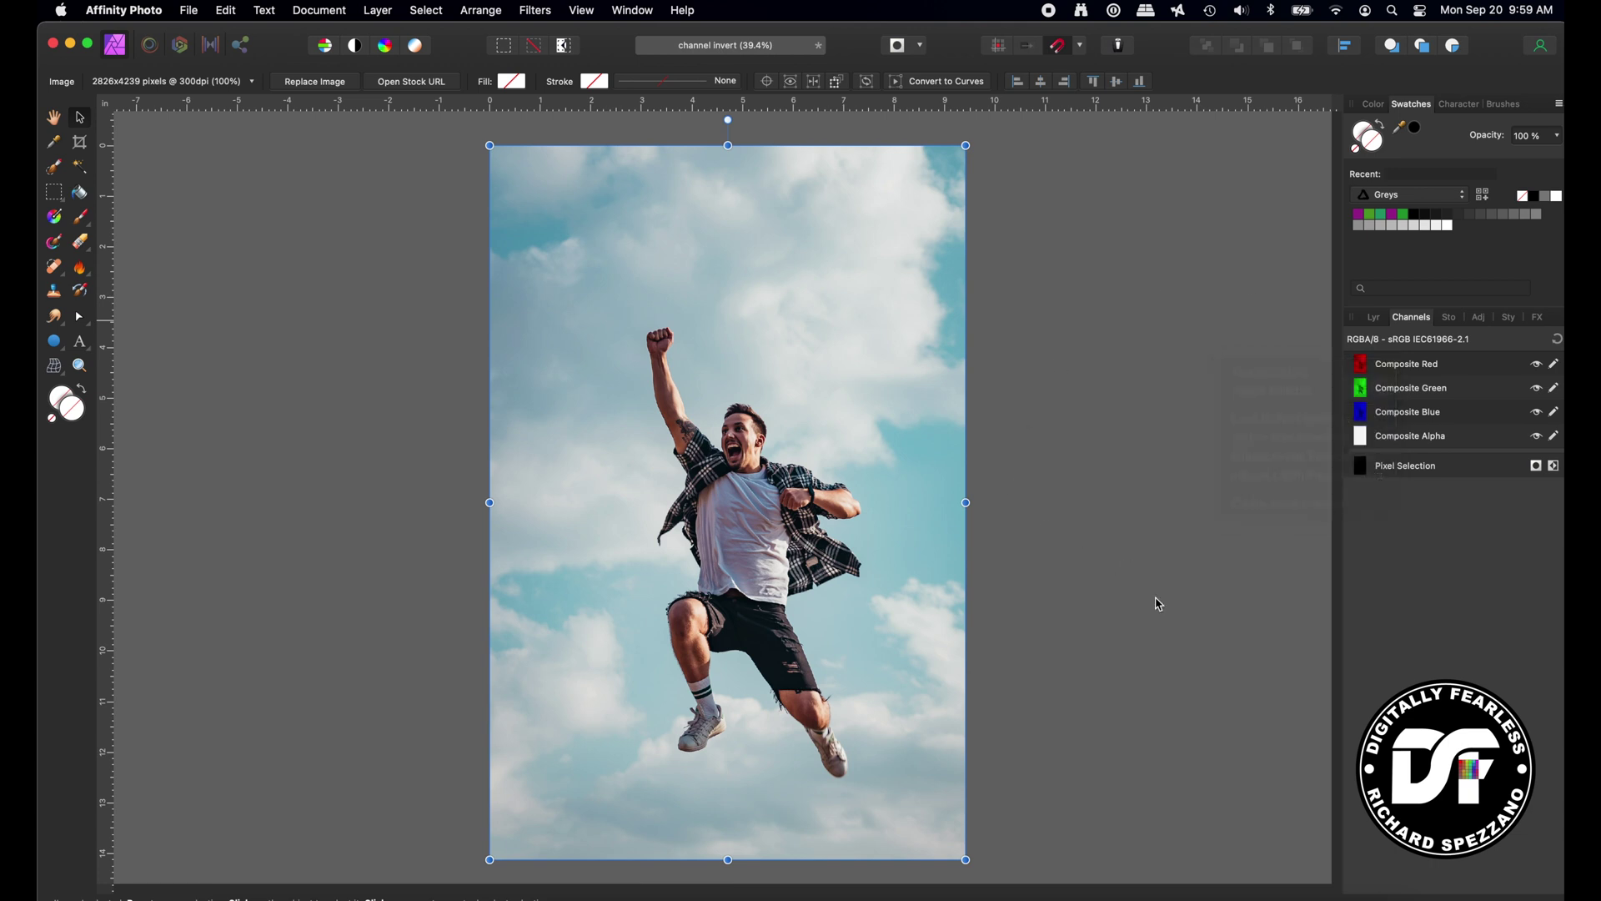
# - Duplicate the image layer and rasterize the upper copy
pyautogui.click(1374, 318)
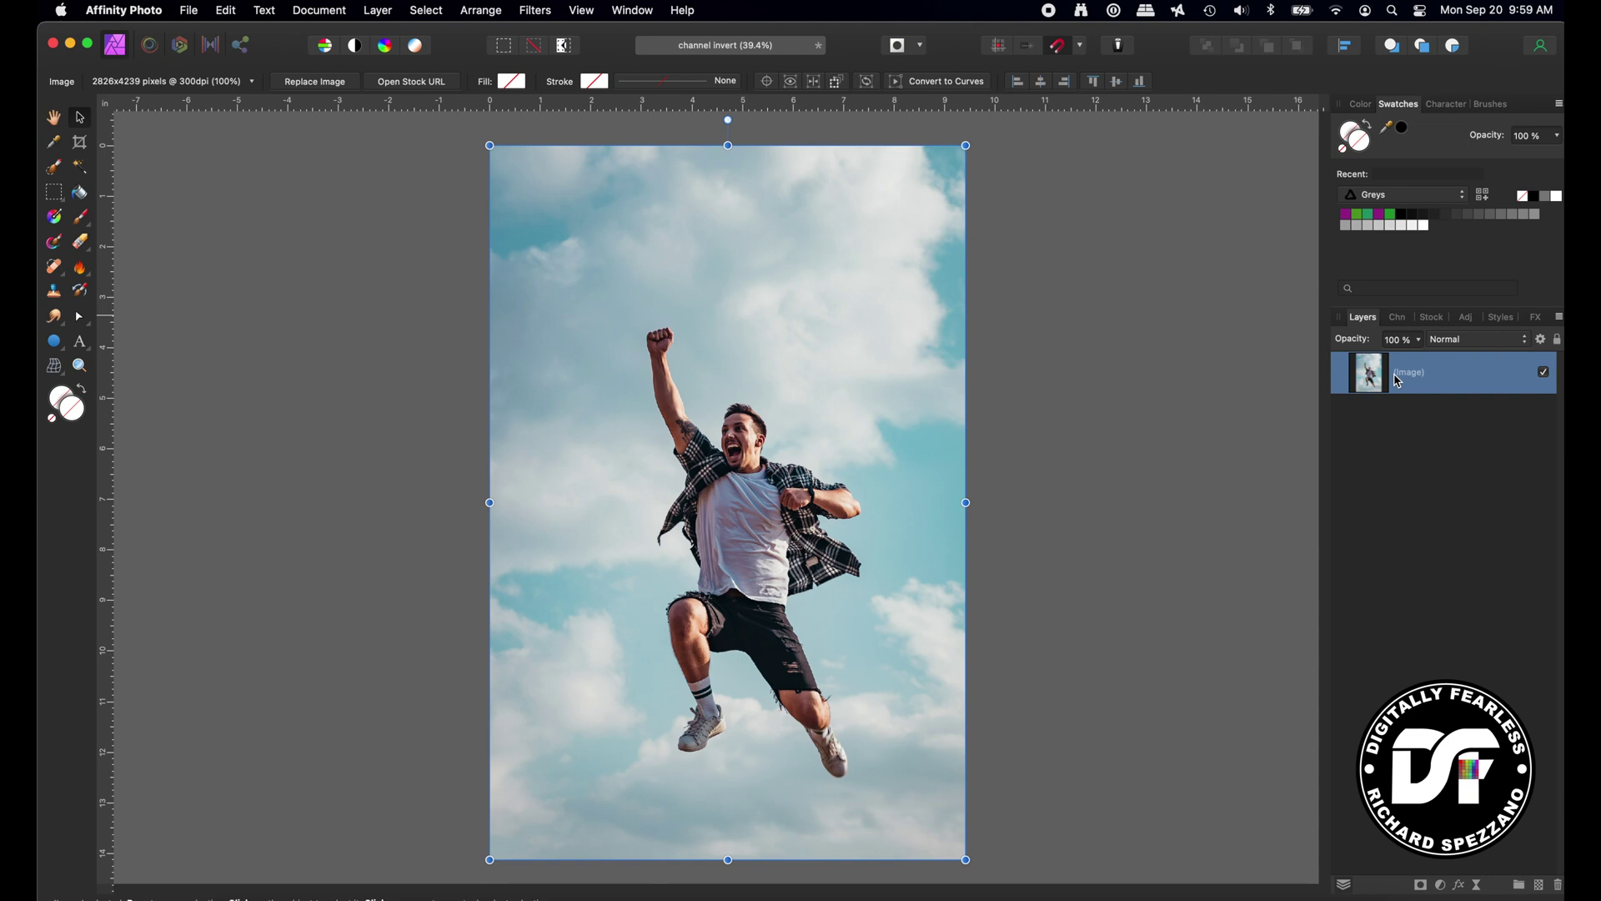
pyautogui.press('super+j')
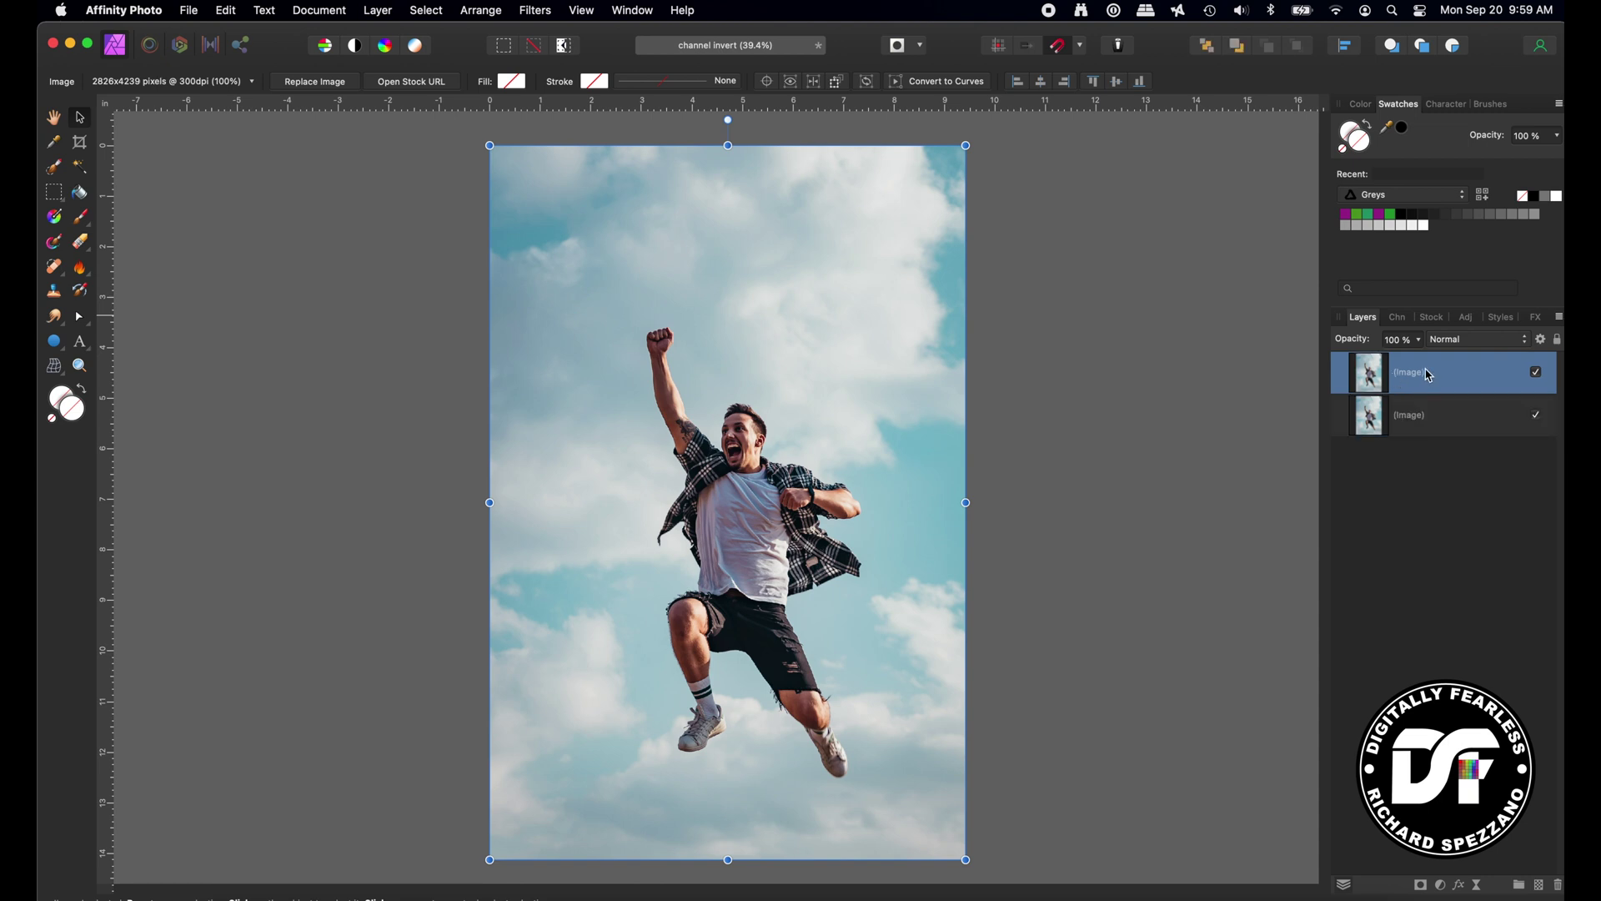
pyautogui.rightClick(1429, 374)
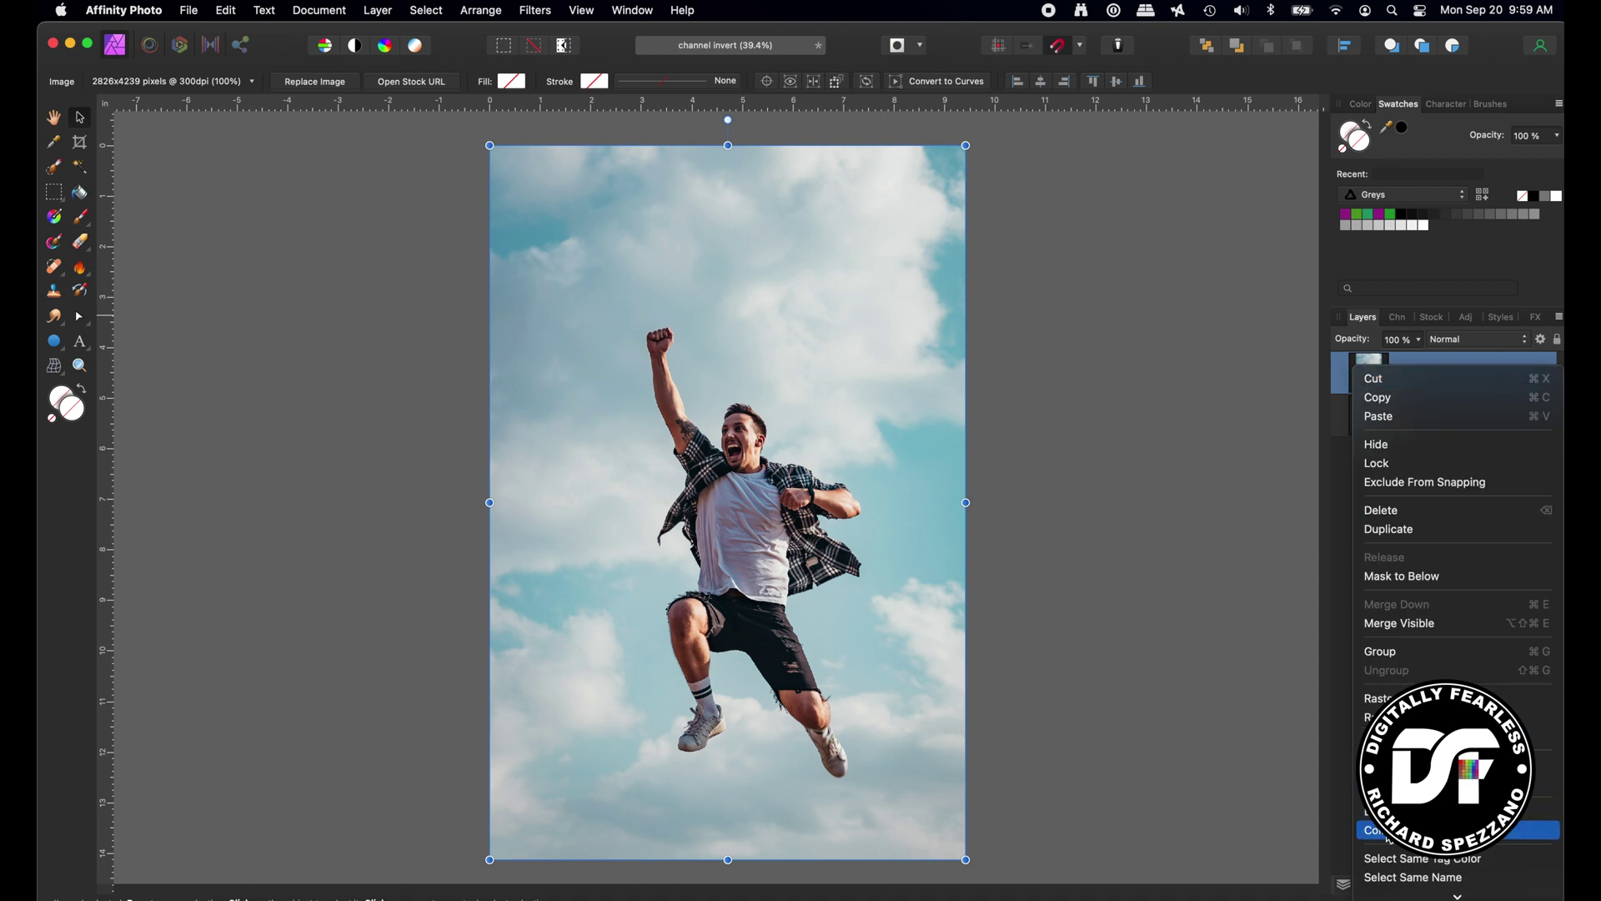
pyautogui.click(1376, 717)
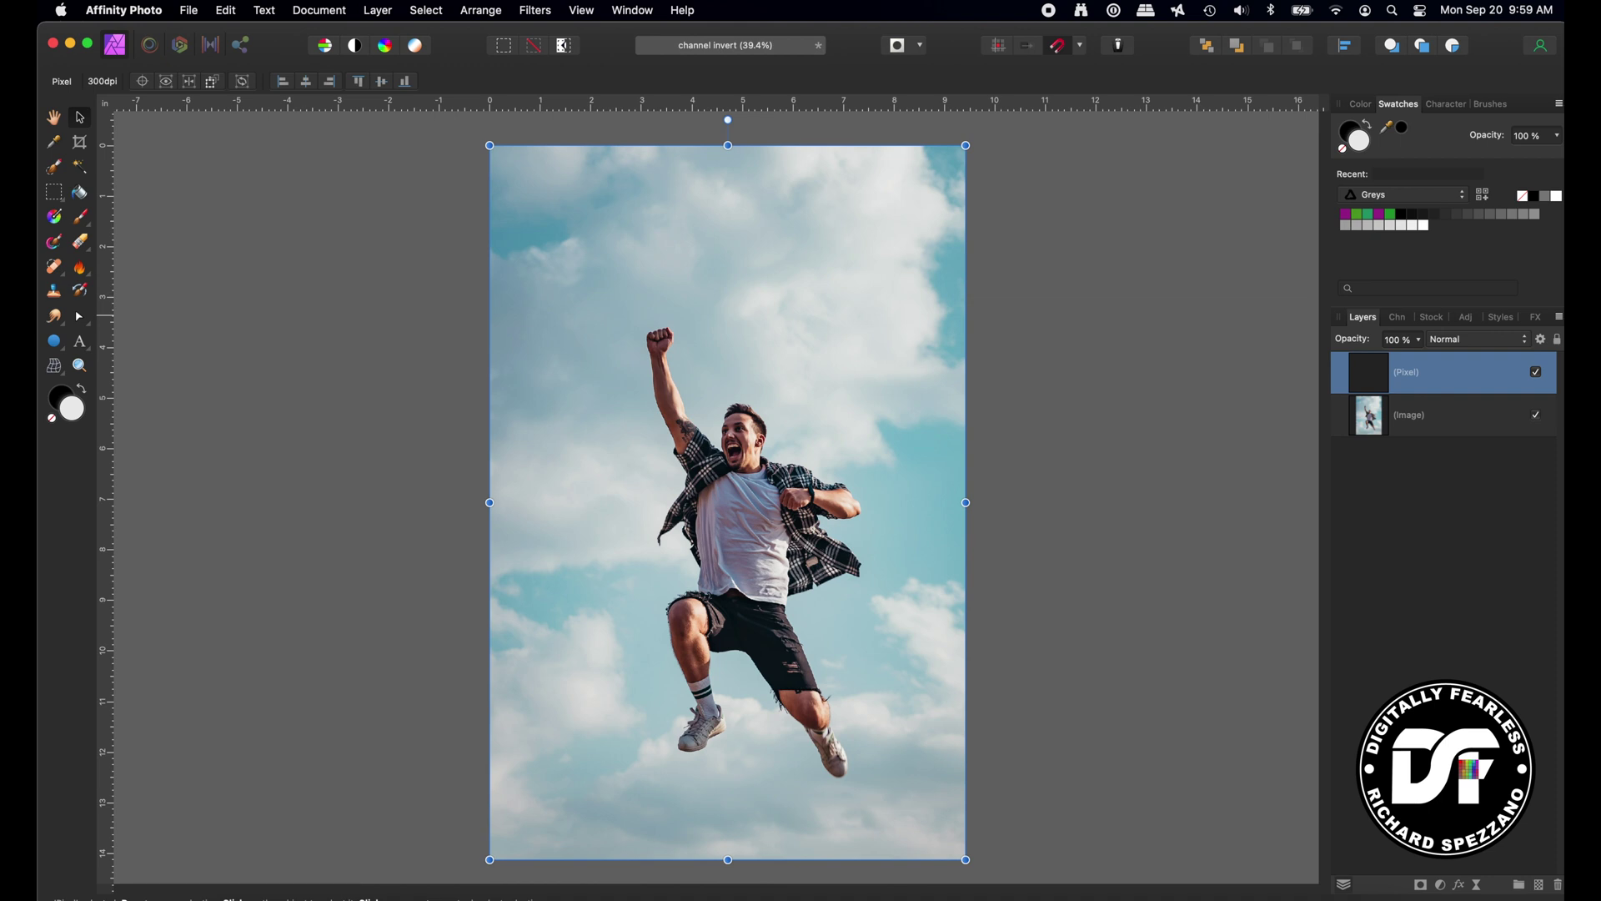
# - Hide the original image layer and duplicate the rasterized layer, keeping only the upper copy visible
pyautogui.click(1536, 415)
pyautogui.press('super+shift+n')
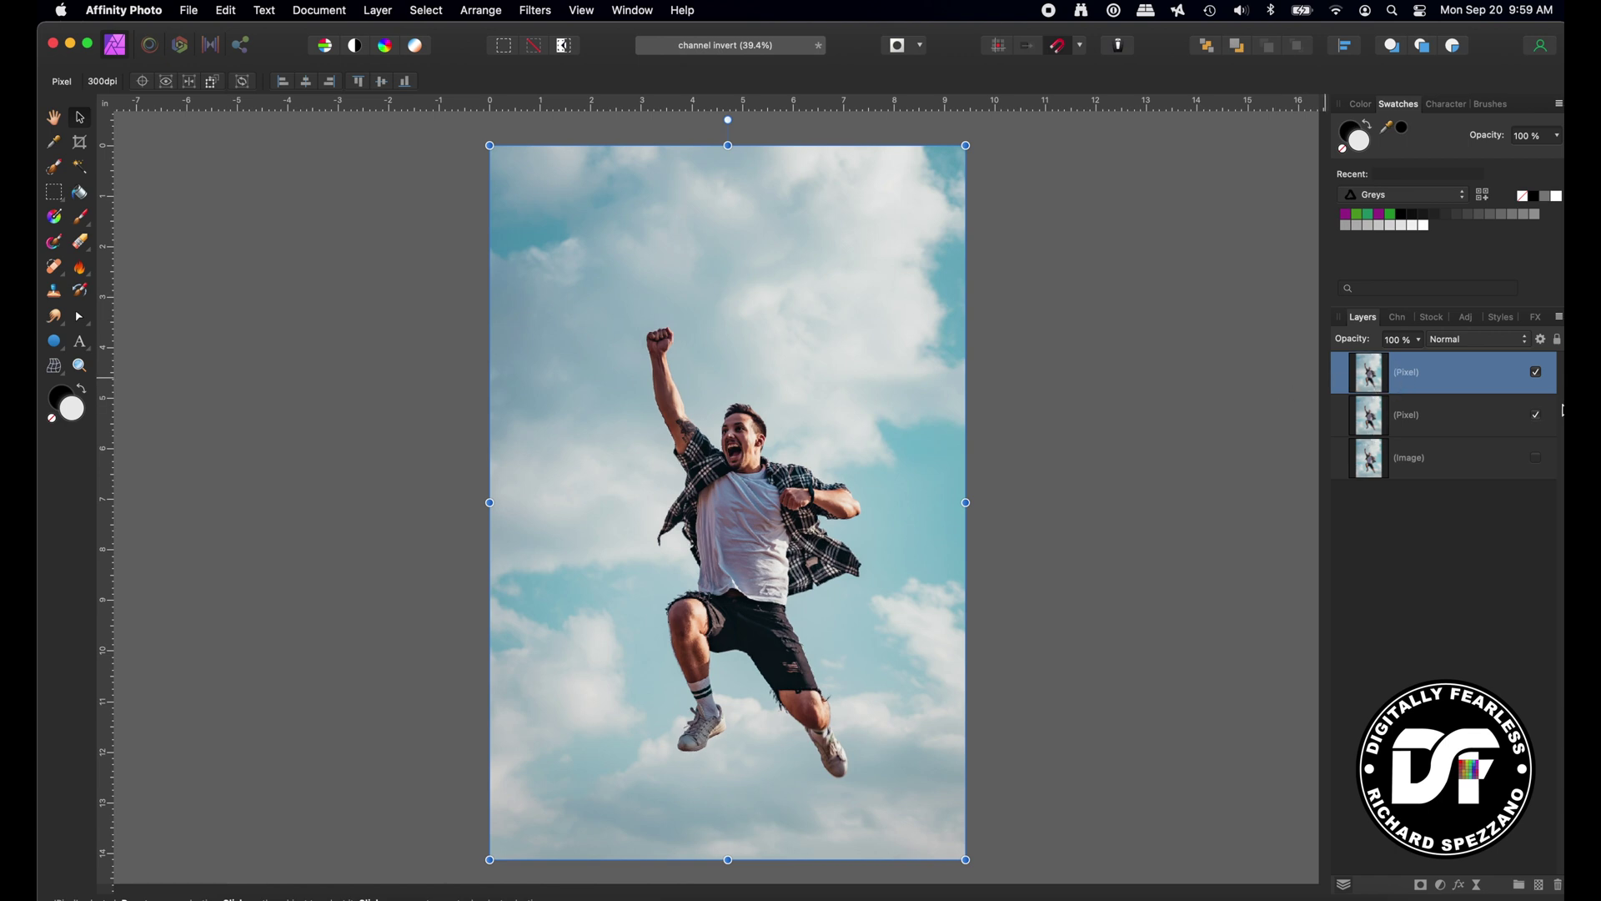
pyautogui.click(1535, 419)
# - Invert the Pixel Red channel of the top pixel layer
pyautogui.click(1401, 320)
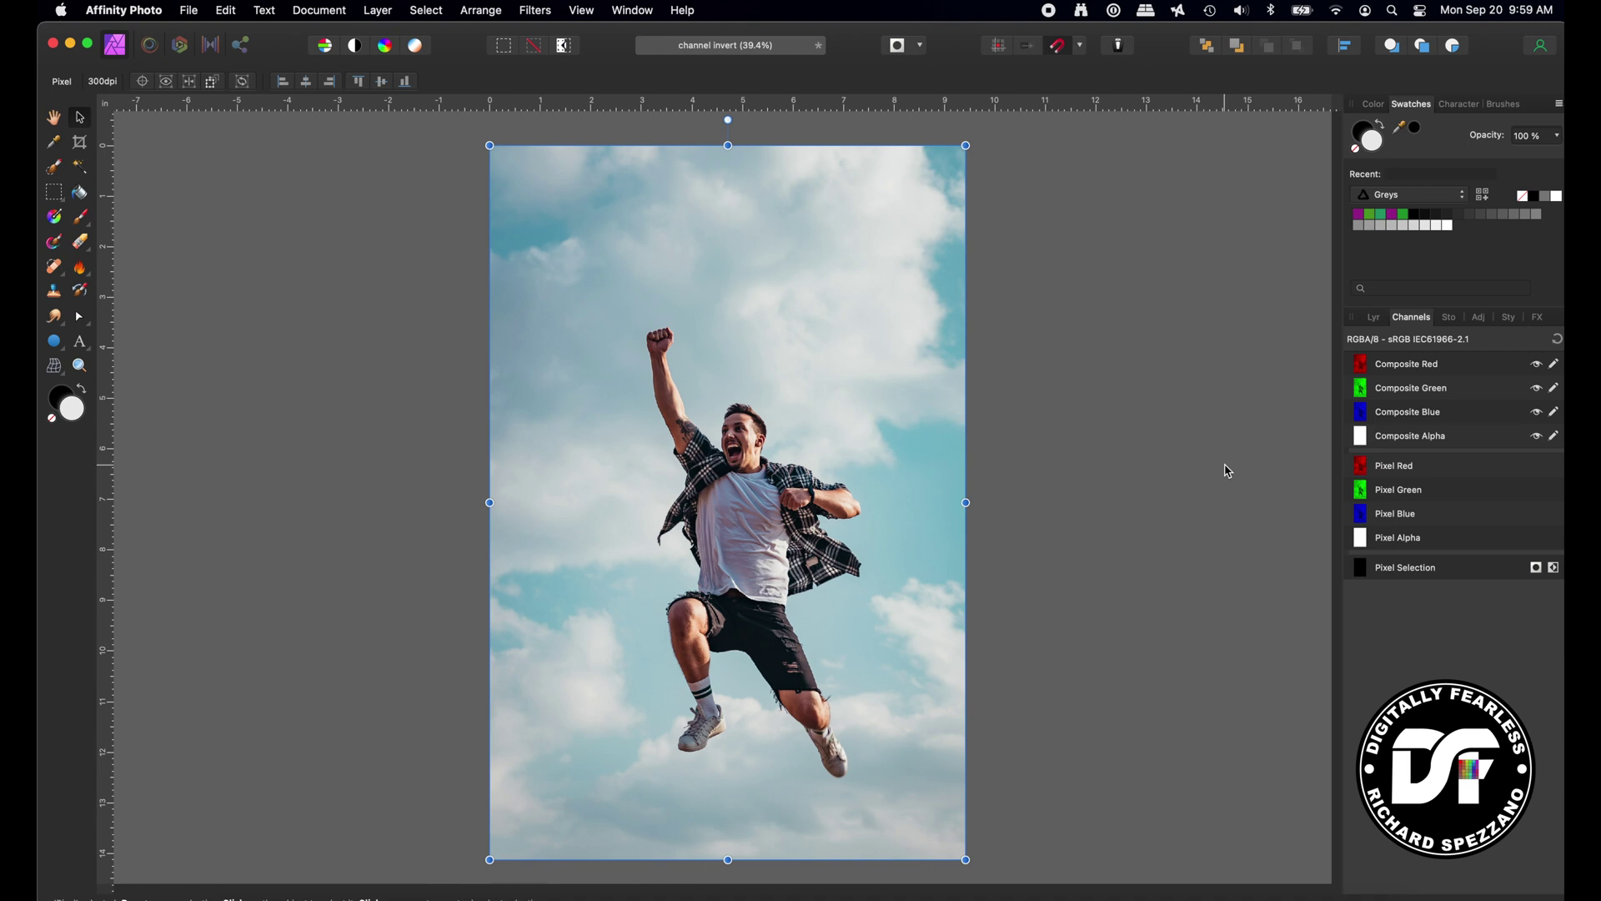
pyautogui.rightClick(1443, 371)
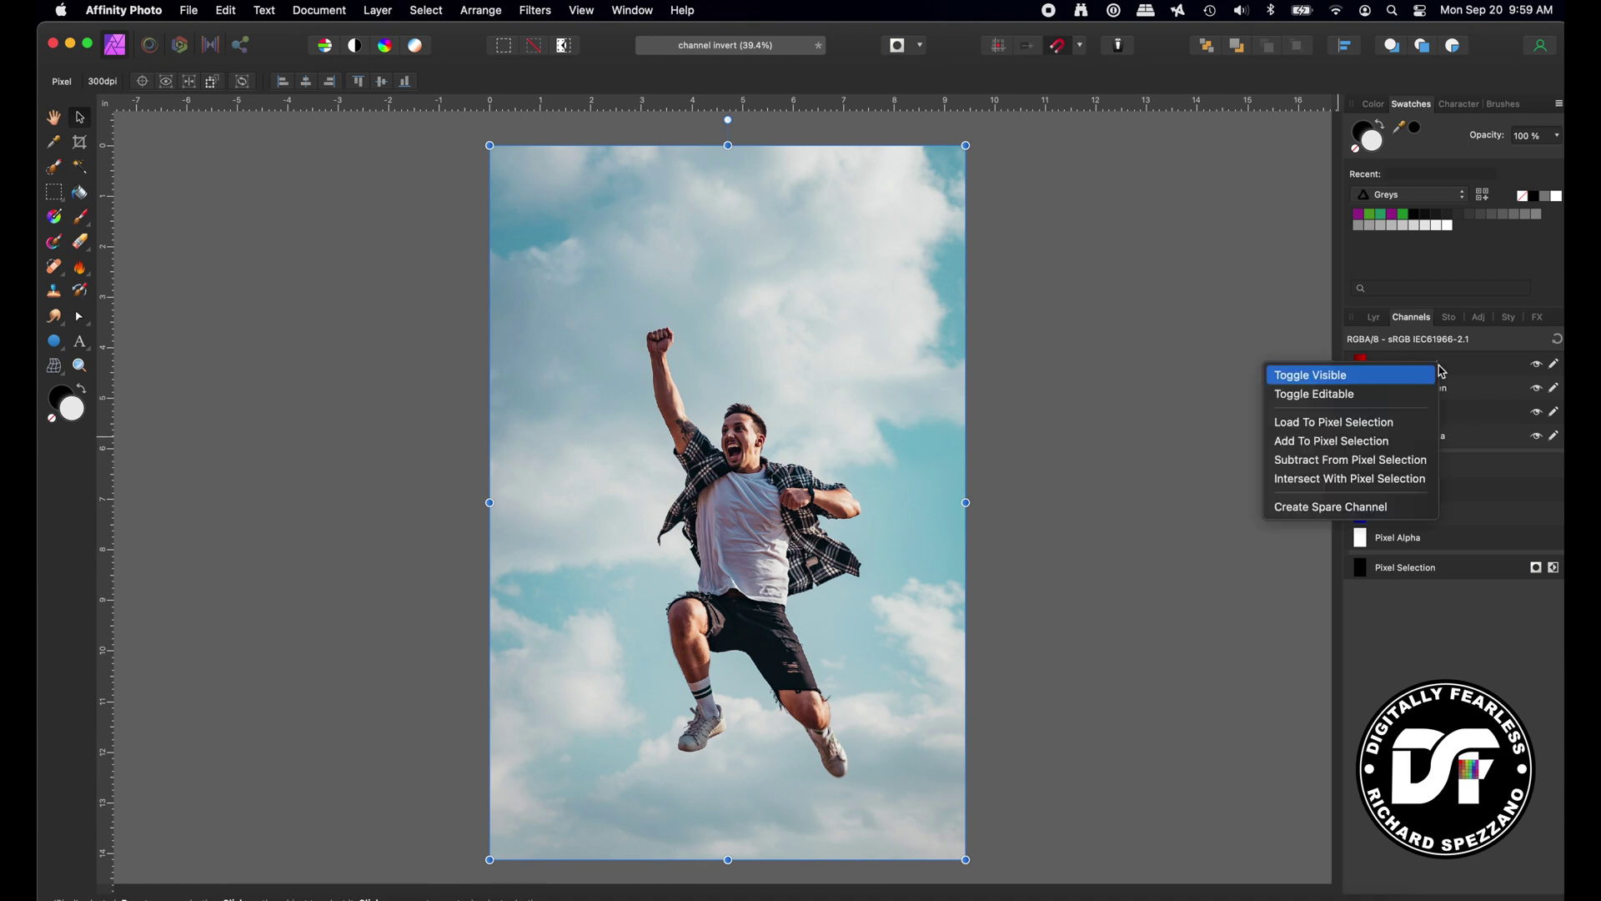
pyautogui.click(1191, 329)
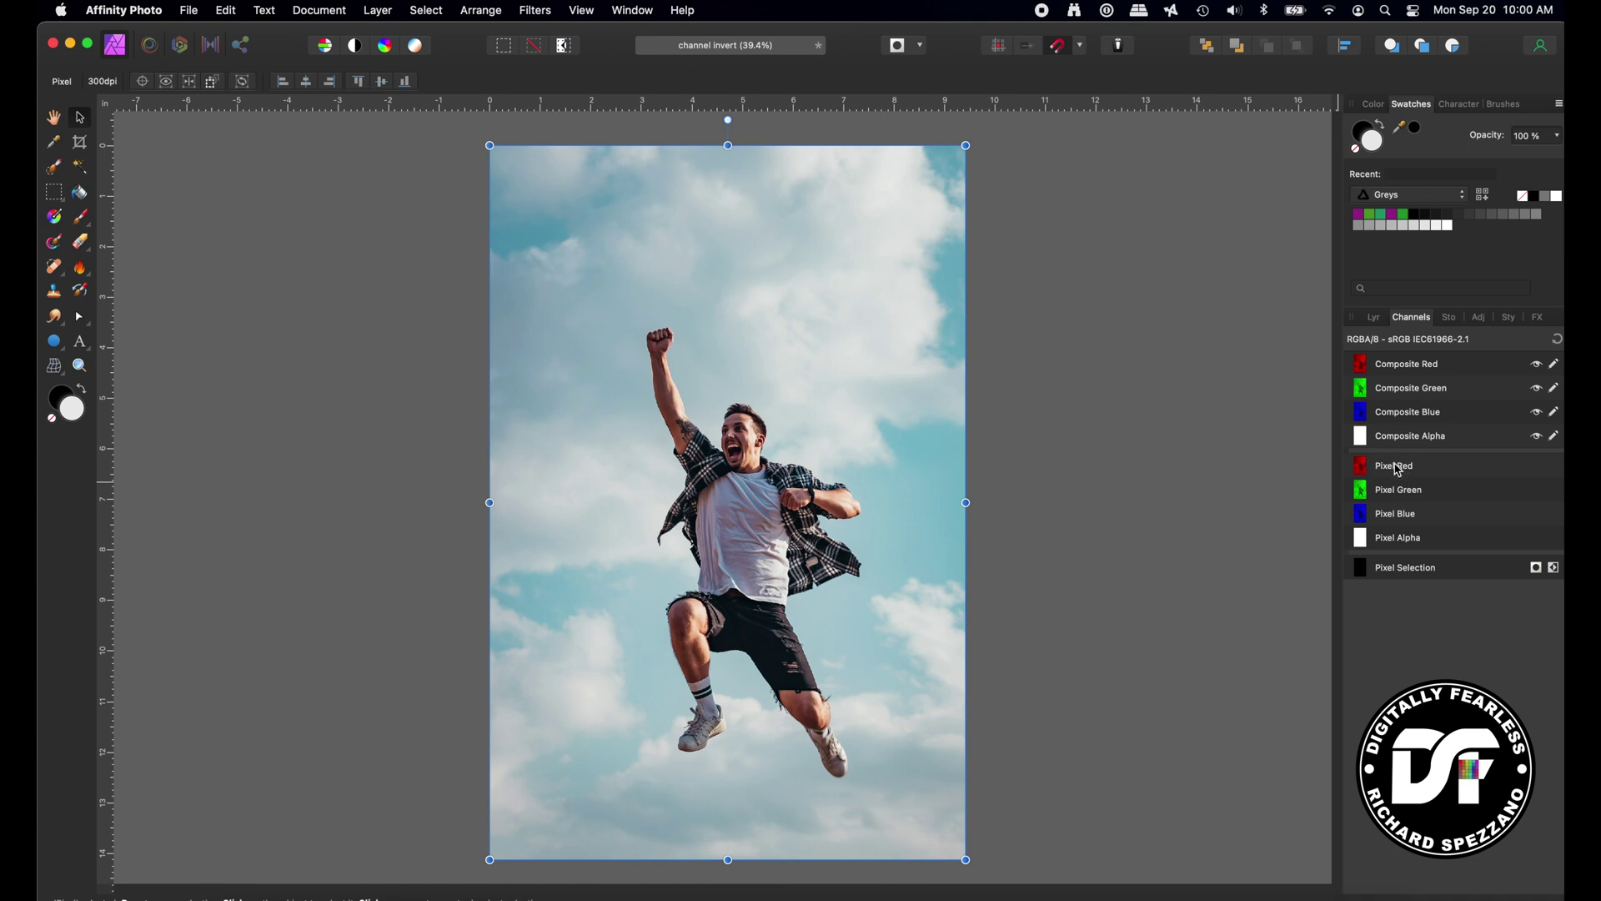
pyautogui.rightClick(1397, 468)
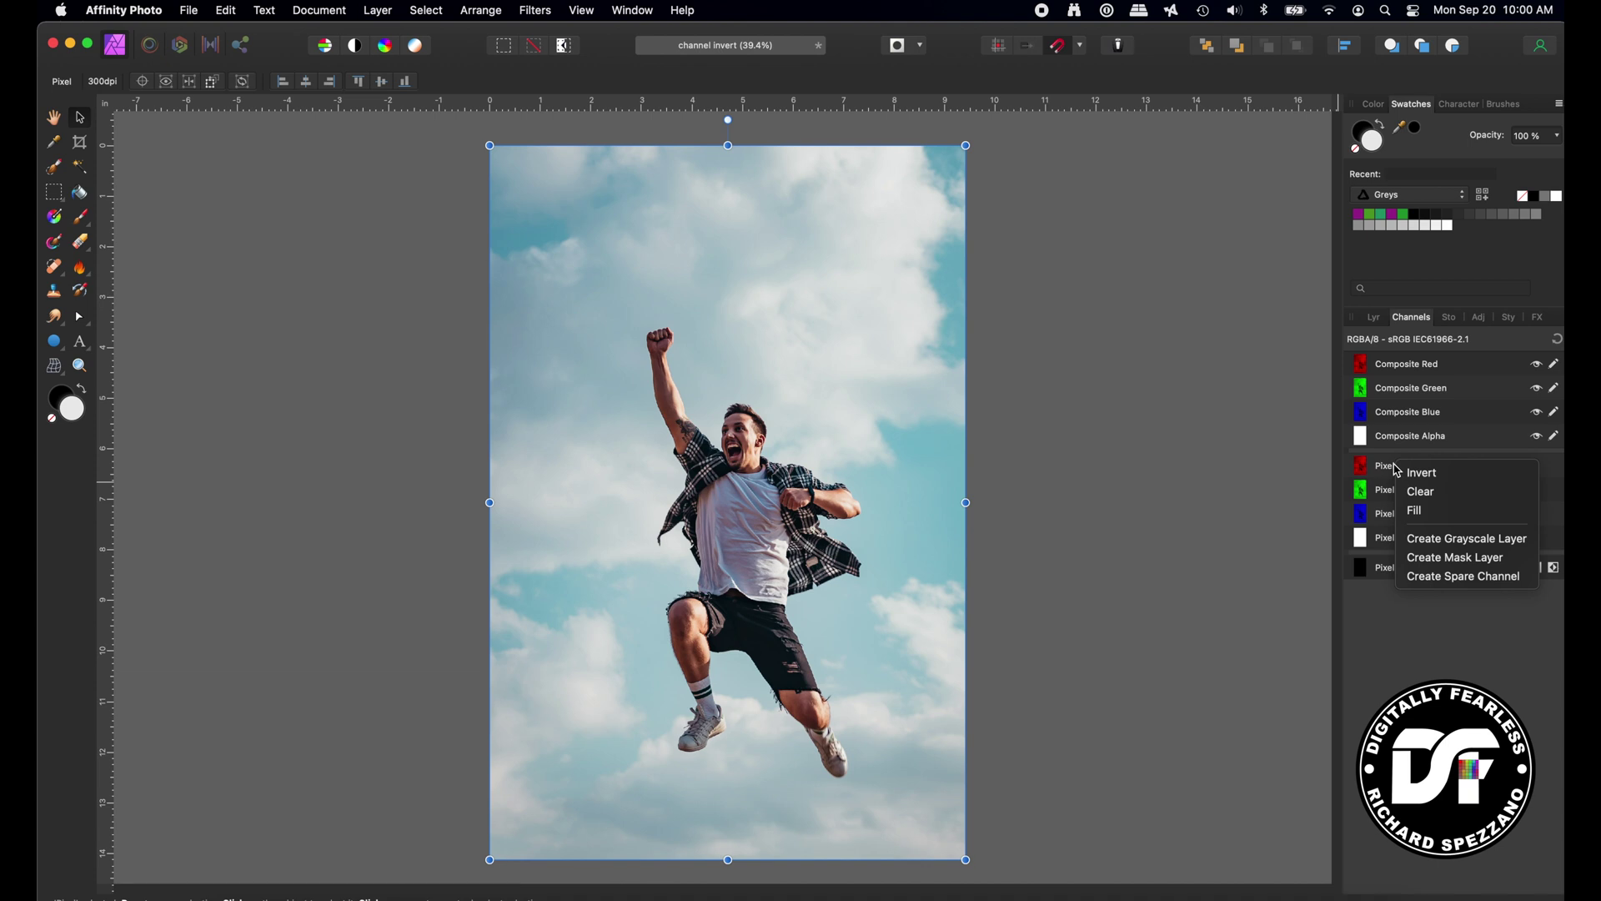
pyautogui.press('Escape')
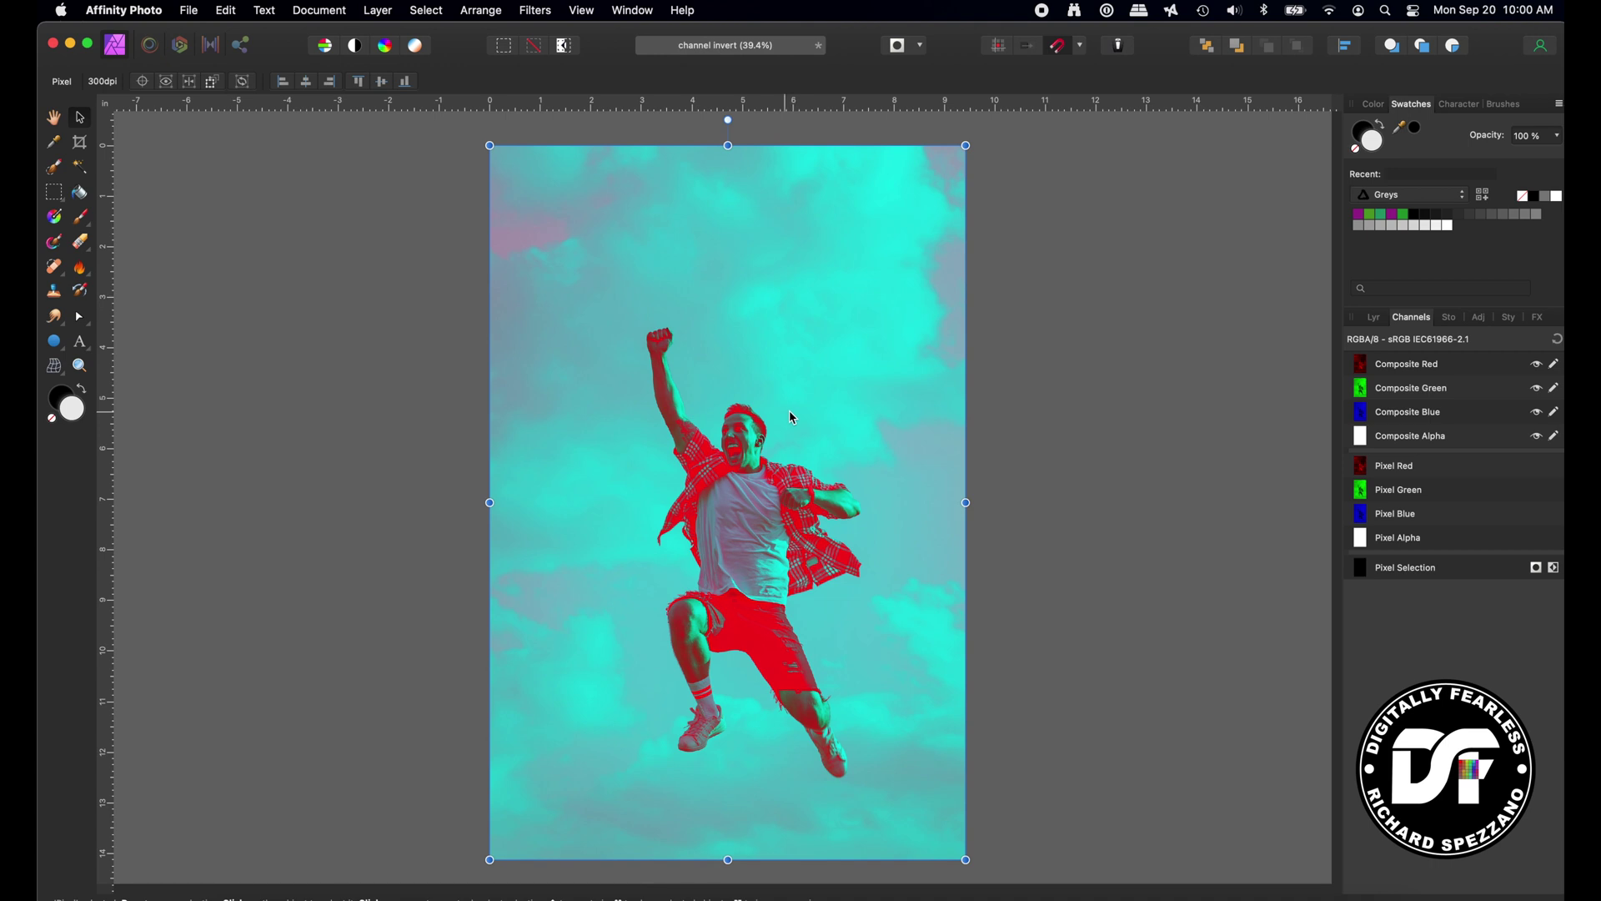
# - Hide the red-inverted layer and duplicate the pixel layer beneath it, keeping only the new upper copy visible
pyautogui.click(1375, 319)
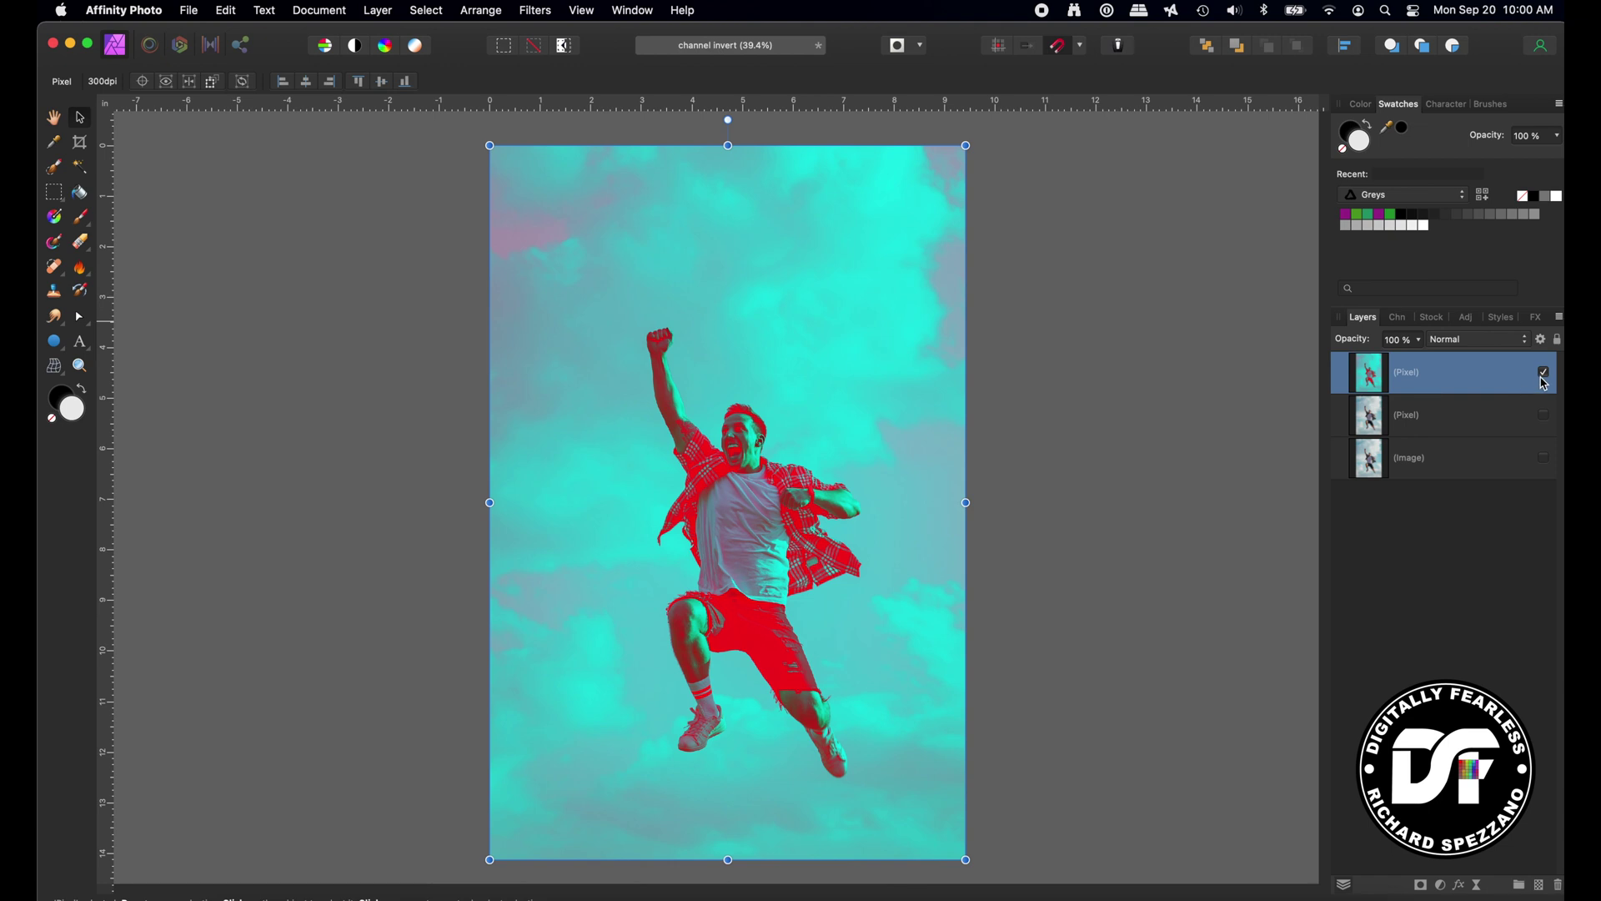
pyautogui.keyDown('alt'); pyautogui.click(1371, 427); pyautogui.keyUp('alt')
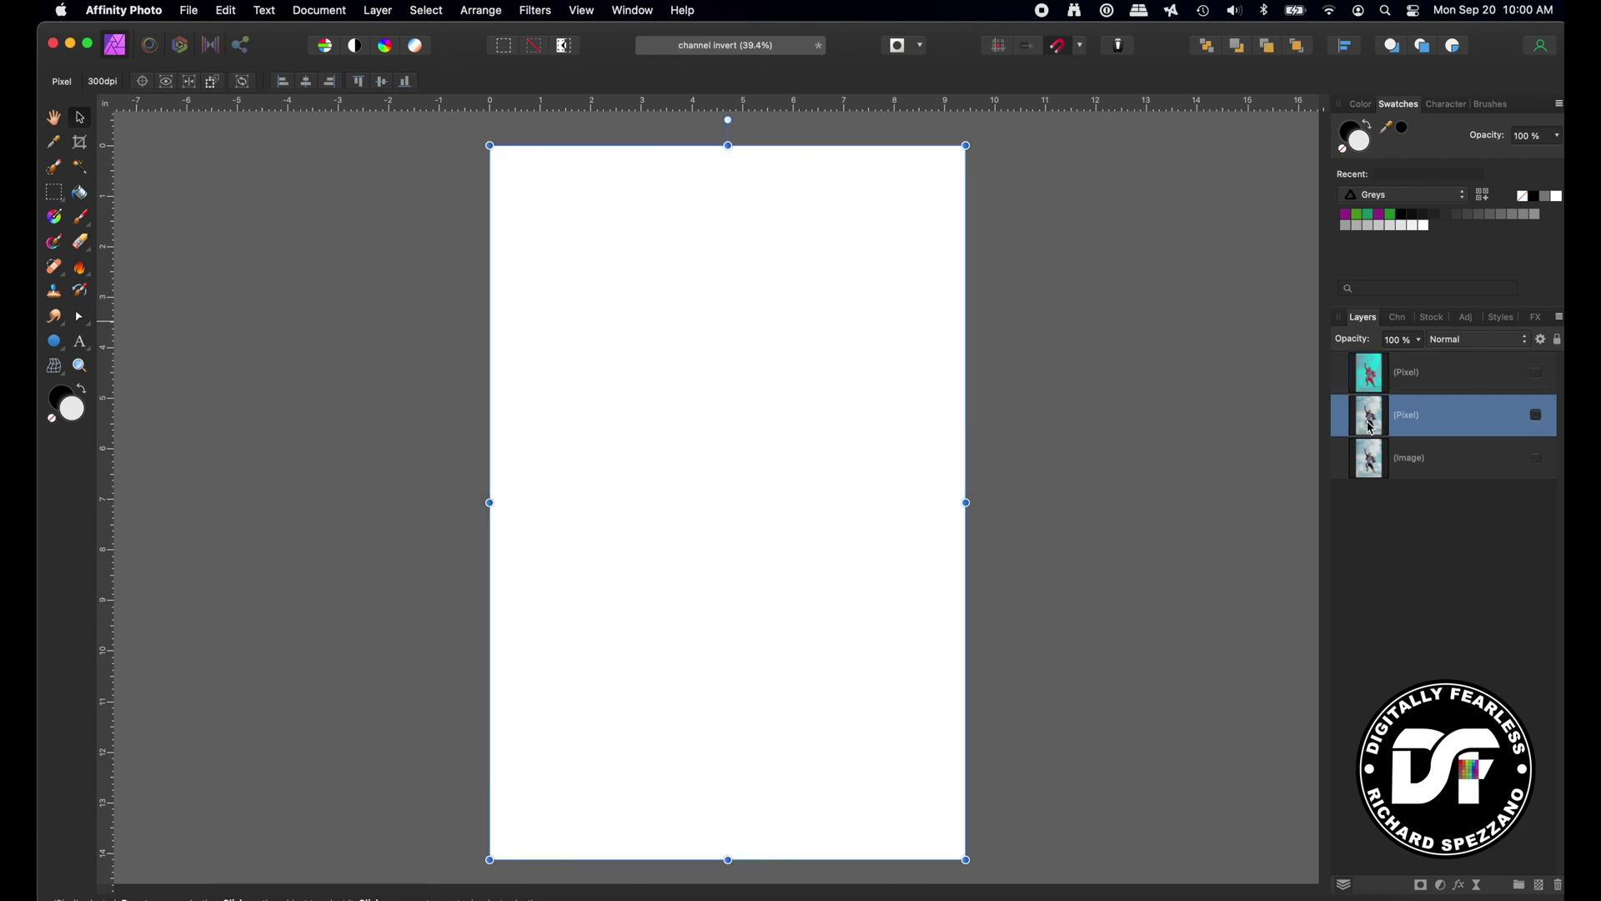
pyautogui.click(1537, 415)
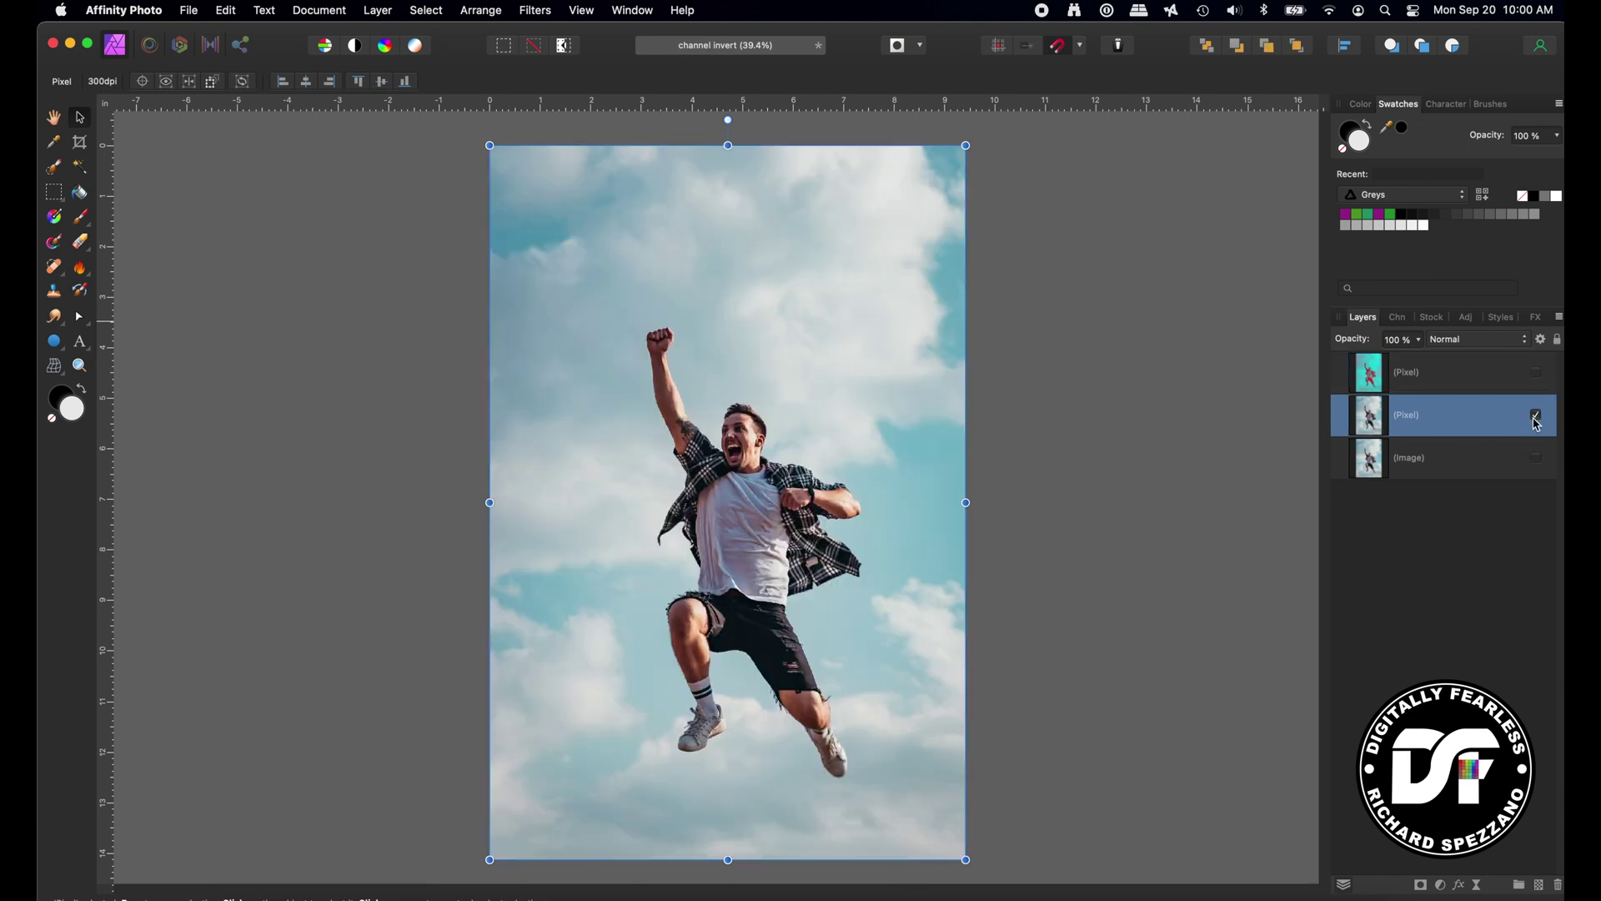
pyautogui.press('super+shift+n')
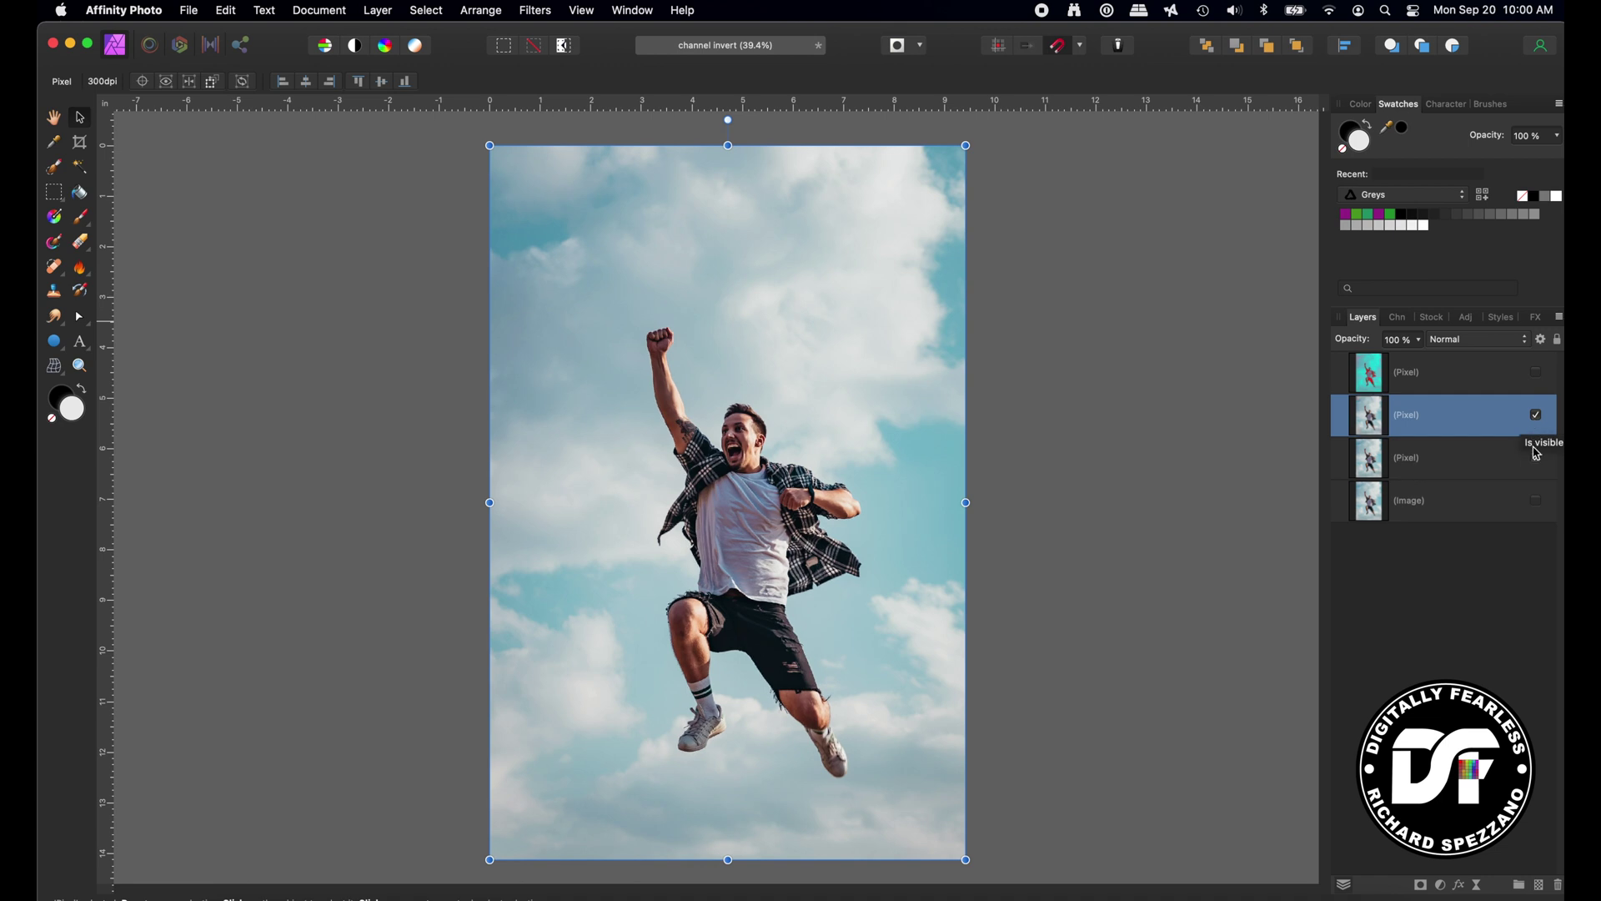
pyautogui.click(1536, 457)
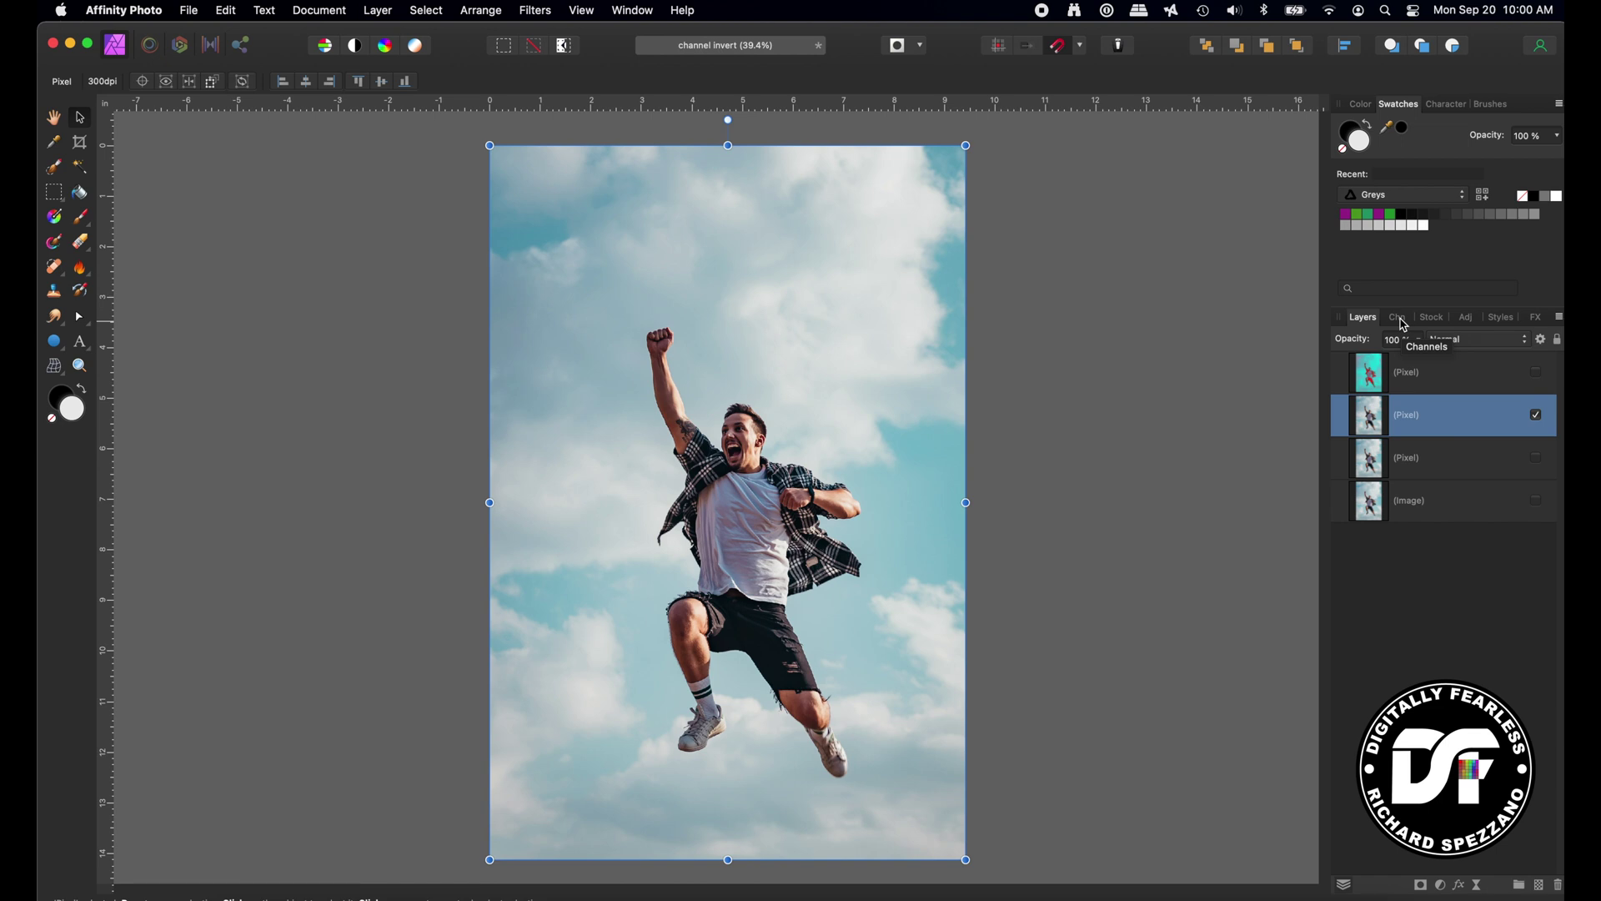
# - Invert the Pixel Green channel of the selected second pixel layer
pyautogui.click(1400, 319)
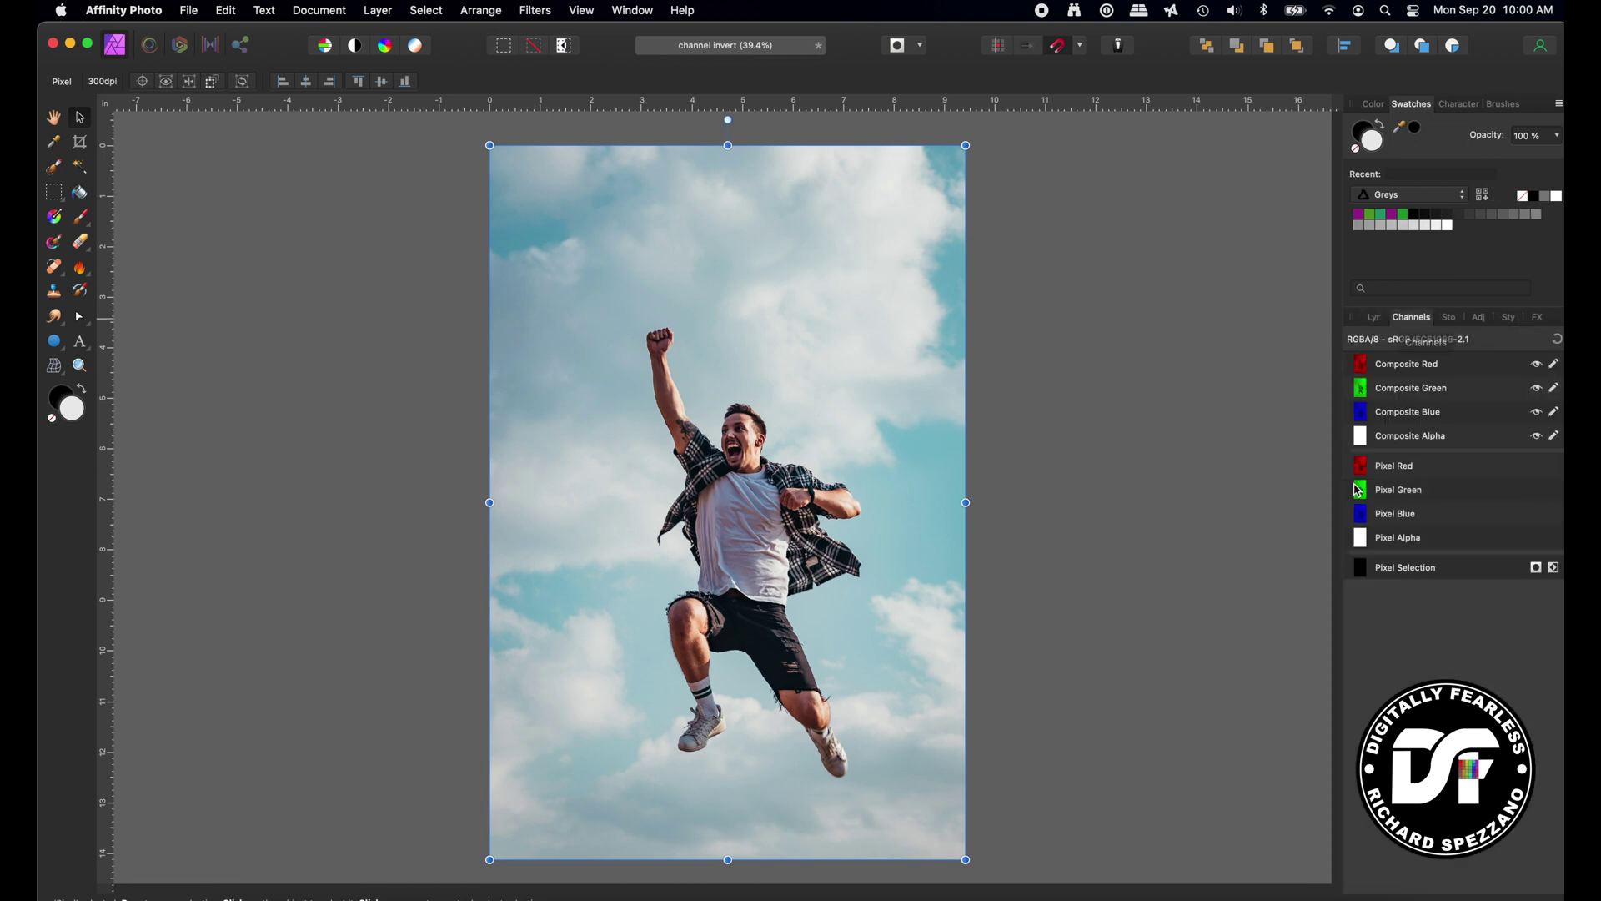
pyautogui.rightClick(1414, 495)
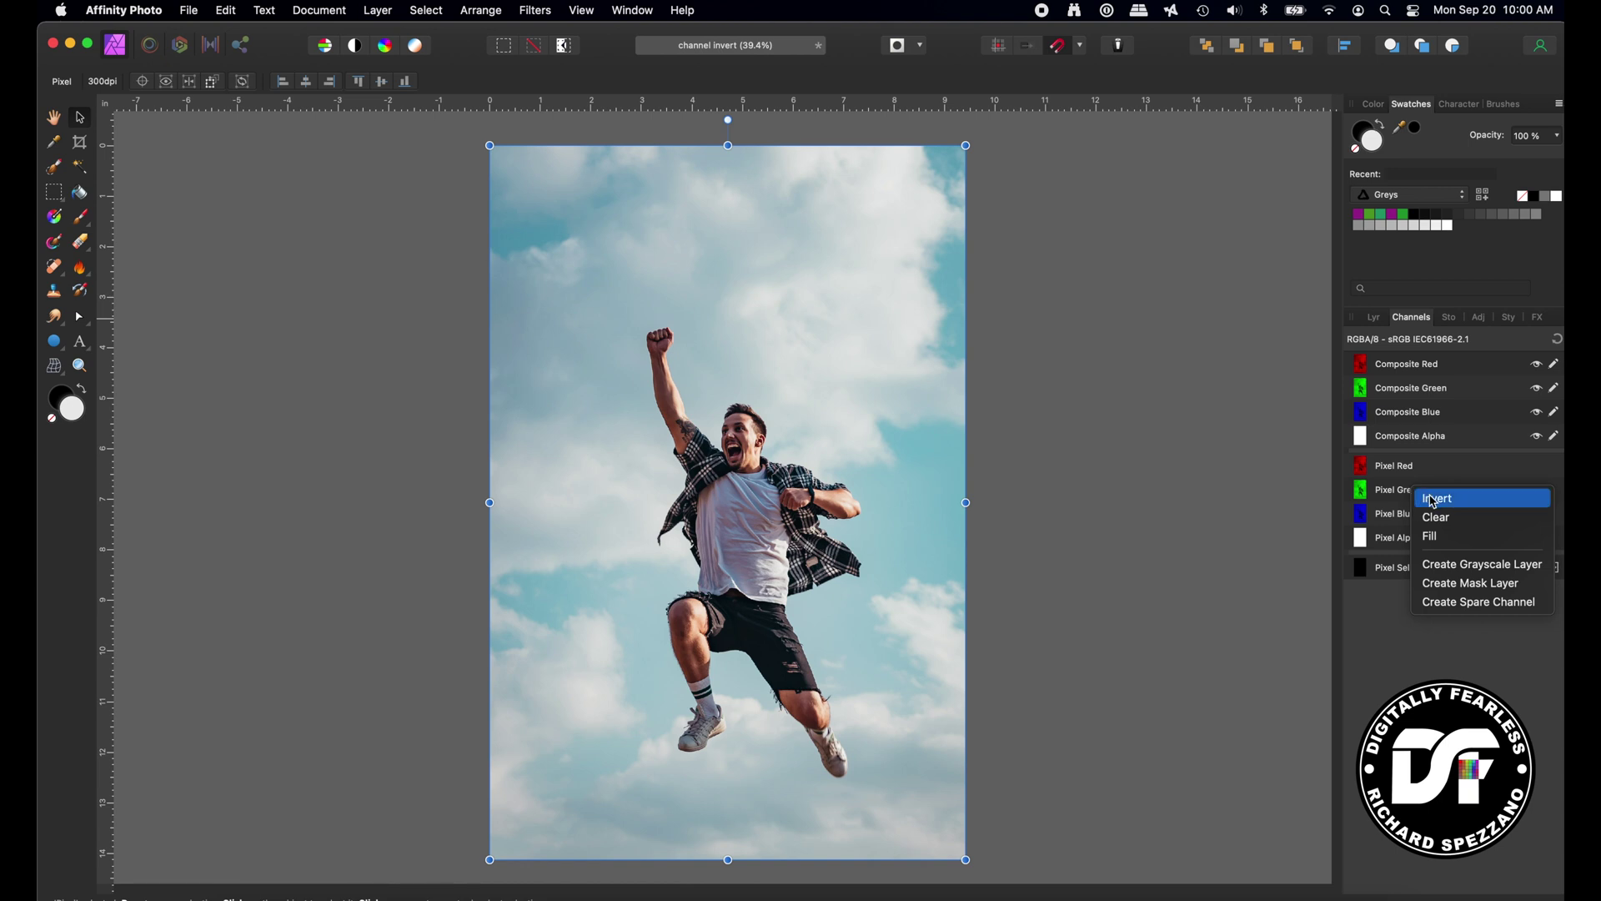
pyautogui.click(1433, 499)
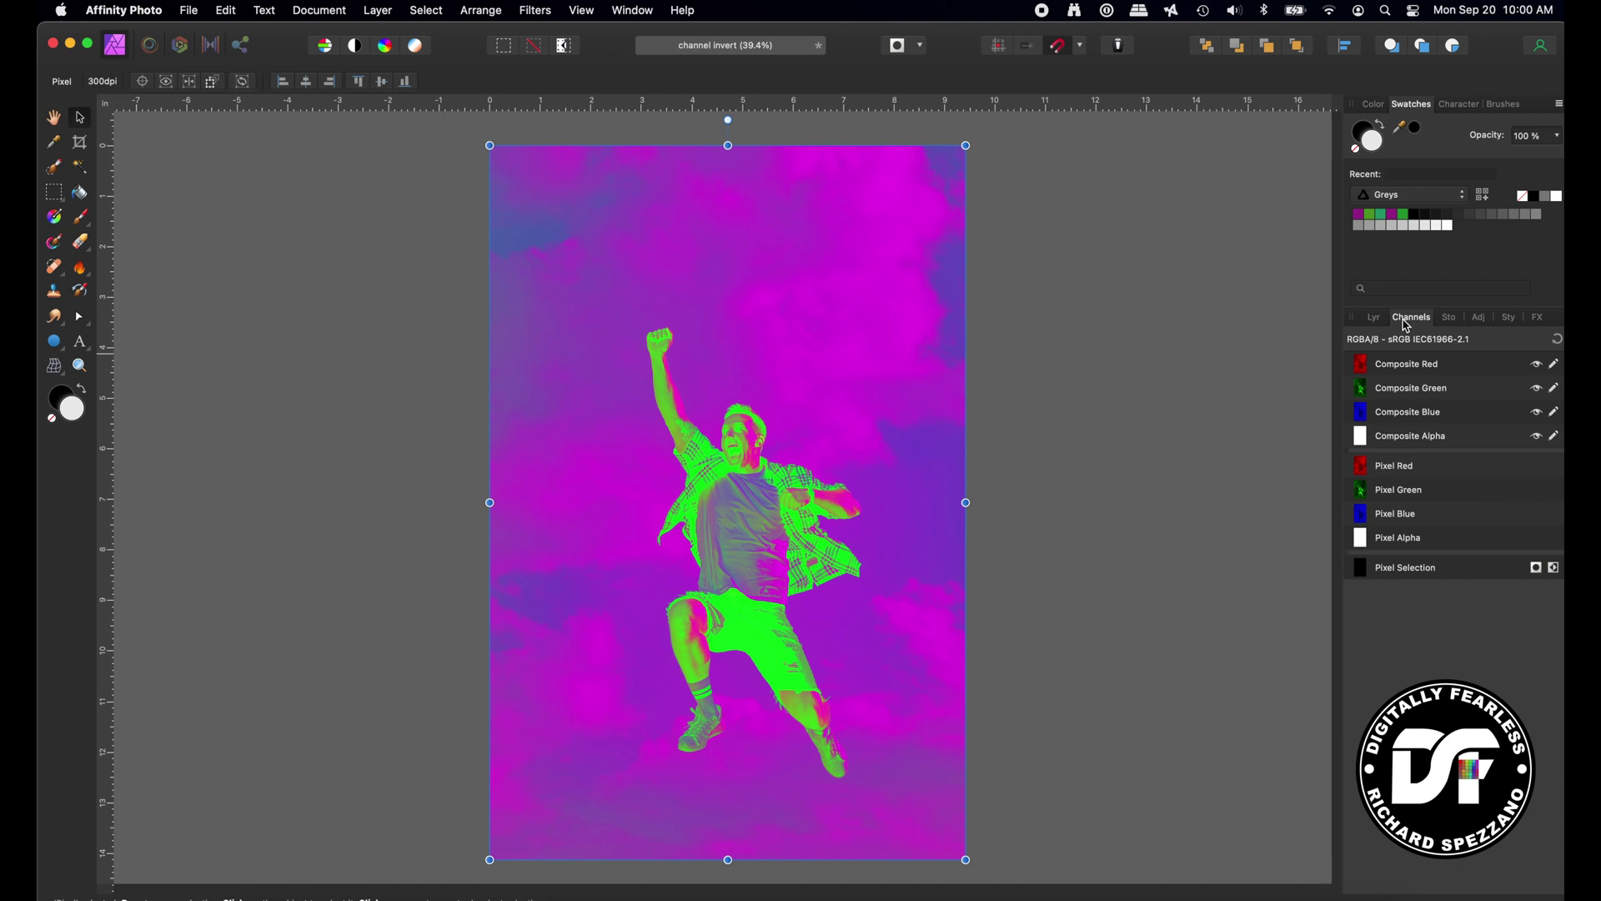
# - Hide the green-inverted layer, and show and select the uninverted pixel layer below it
pyautogui.click(1374, 318)
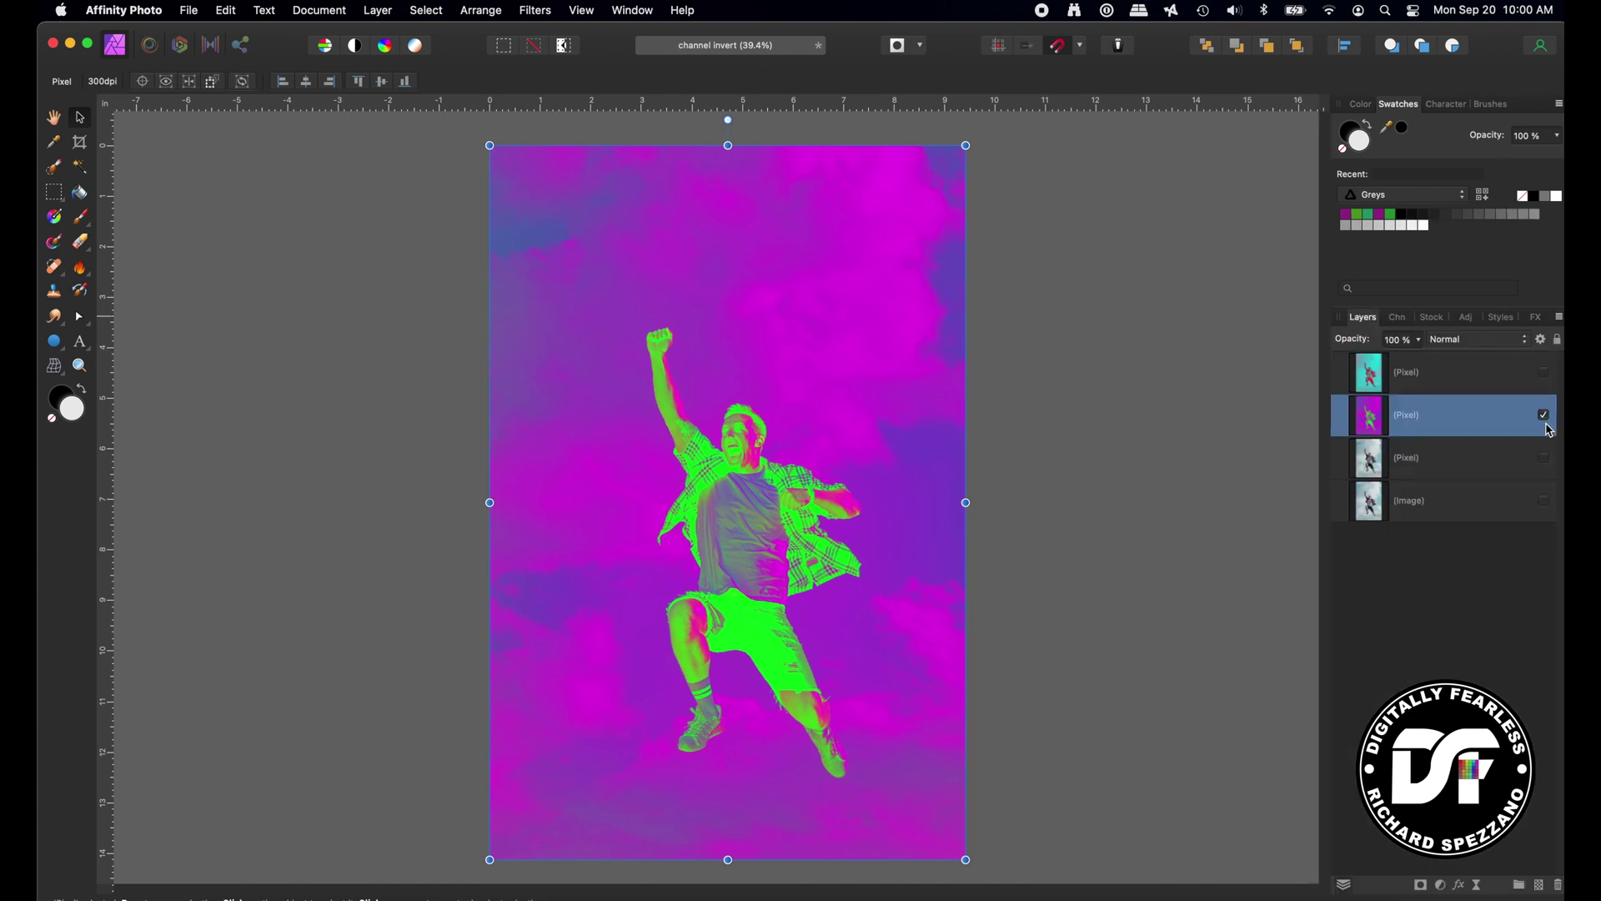
pyautogui.click(1544, 415)
pyautogui.click(1539, 460)
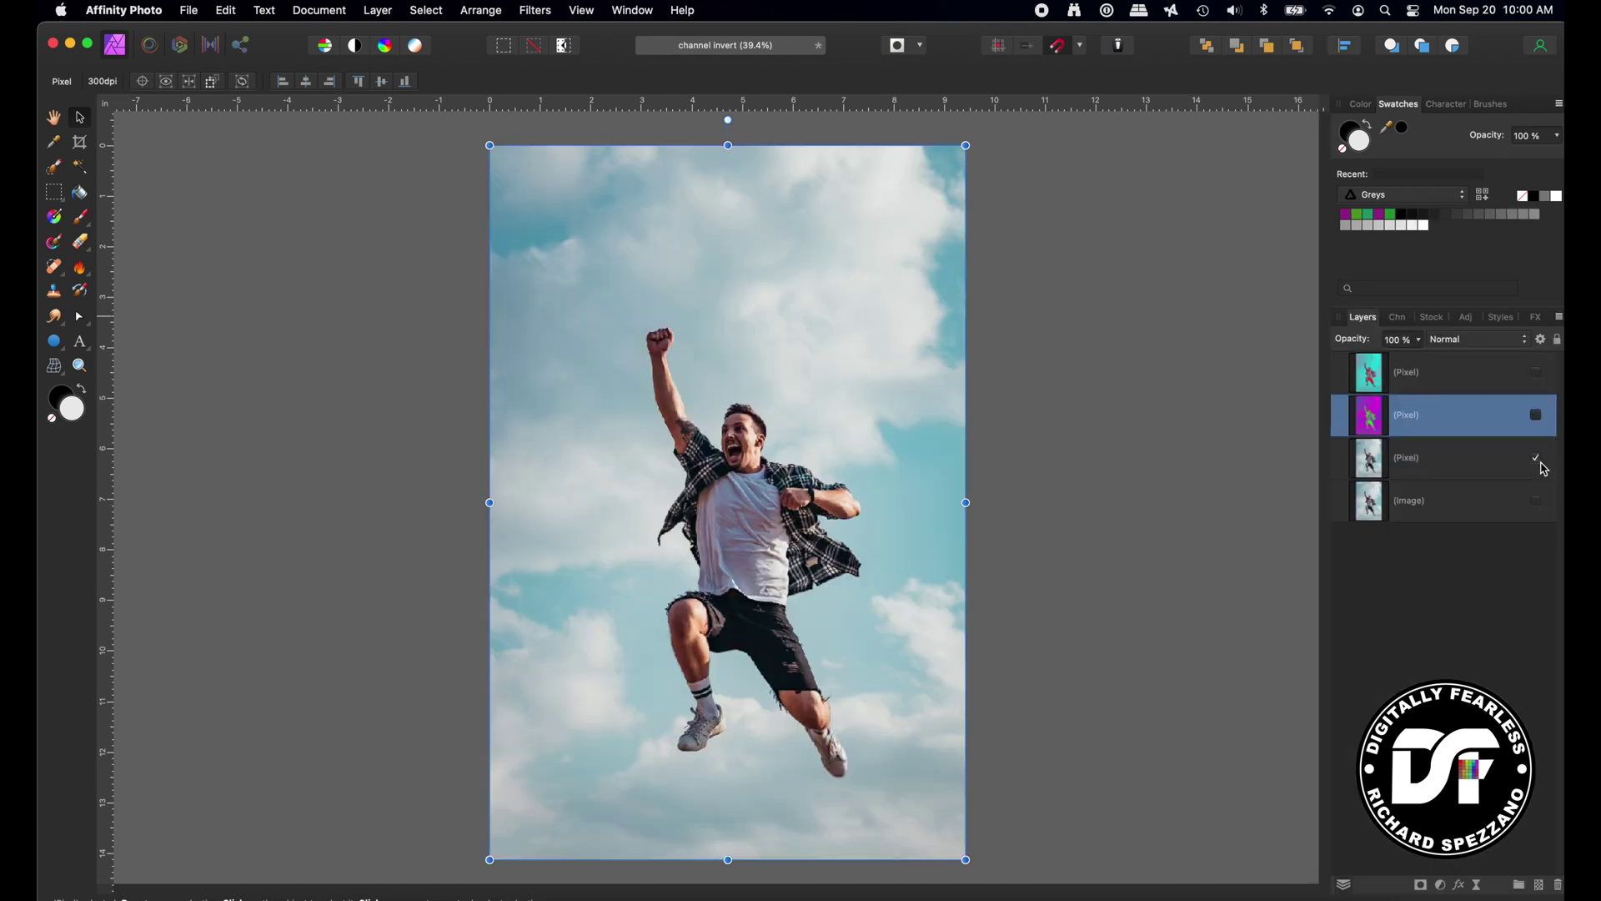
pyautogui.click(1380, 468)
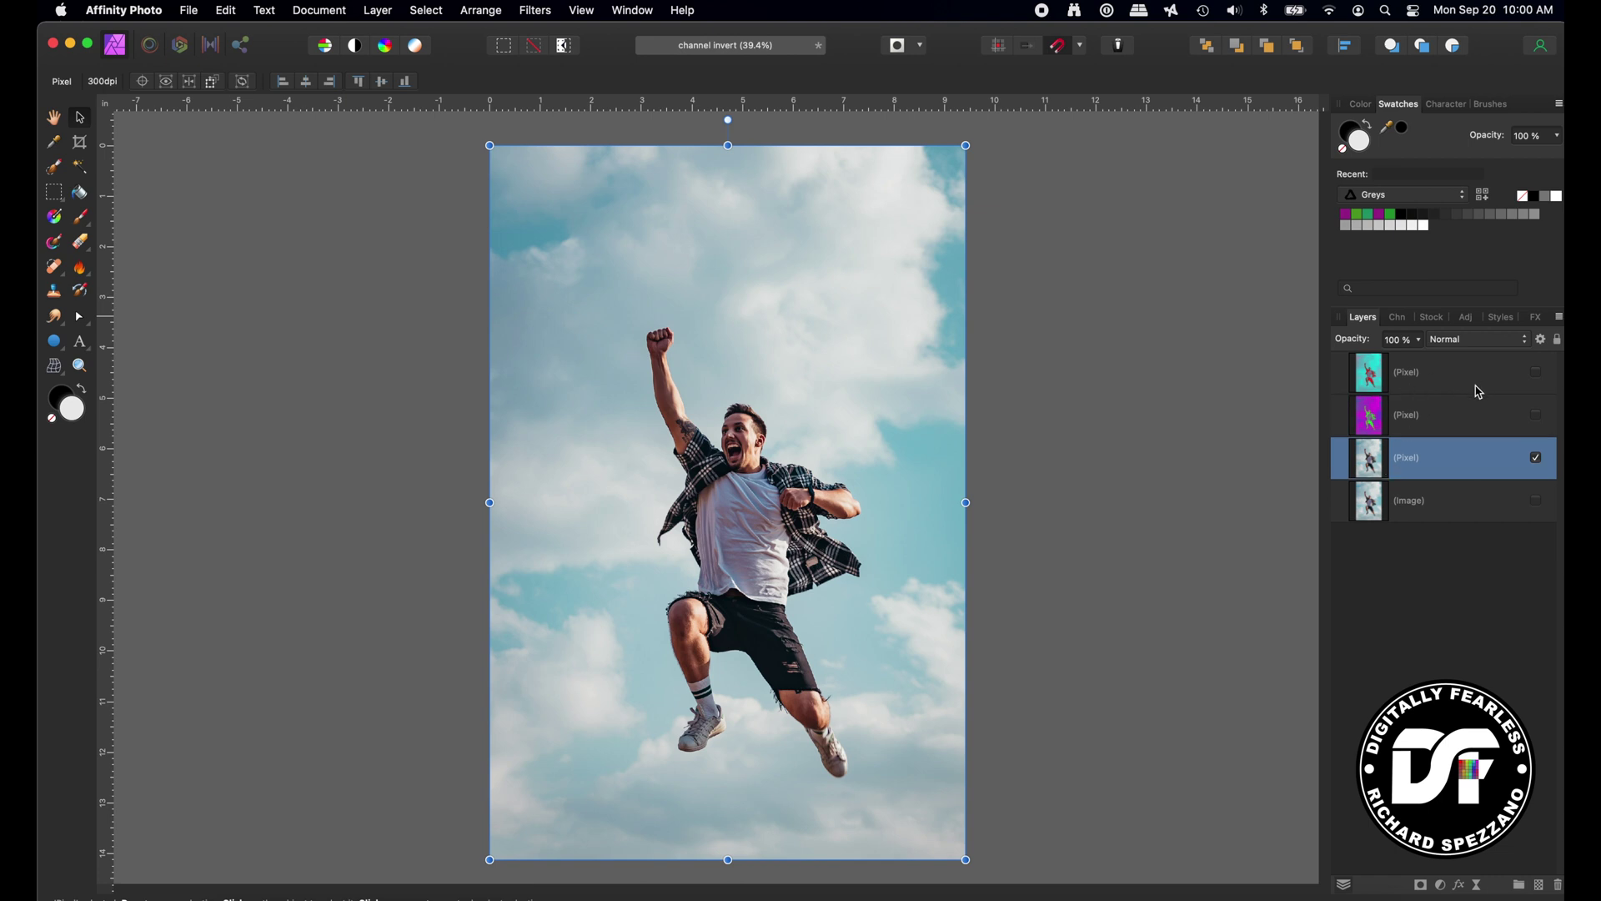
# - Invert the Pixel Blue channel of the third pixel layer and select the red-inverted layer at the top of the stack
pyautogui.click(1397, 319)
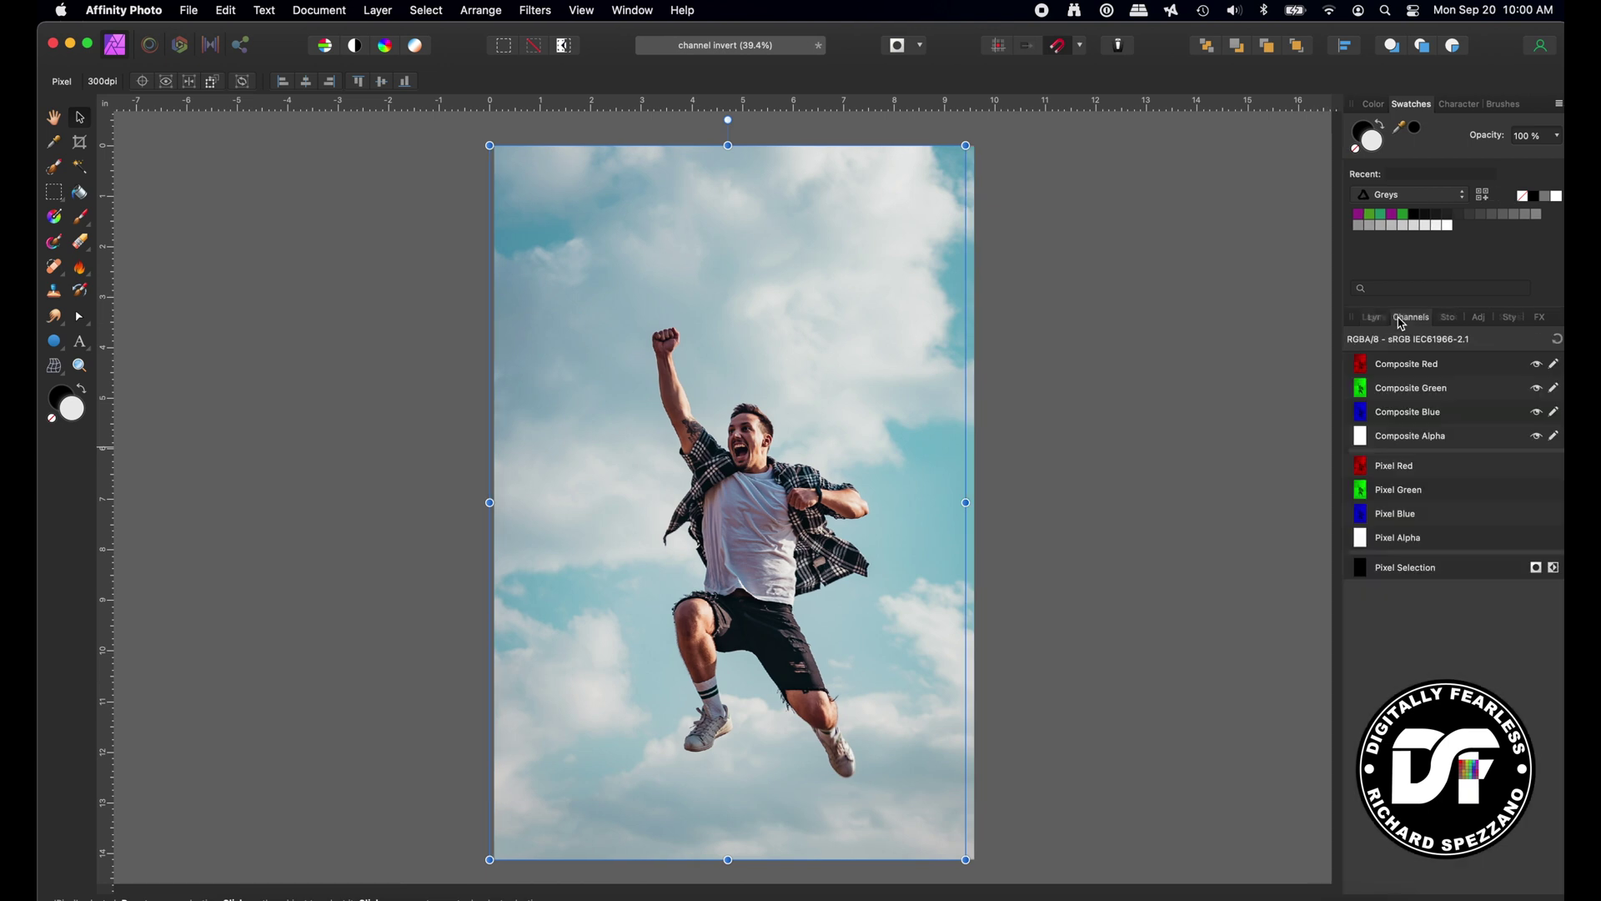
pyautogui.rightClick(1409, 514)
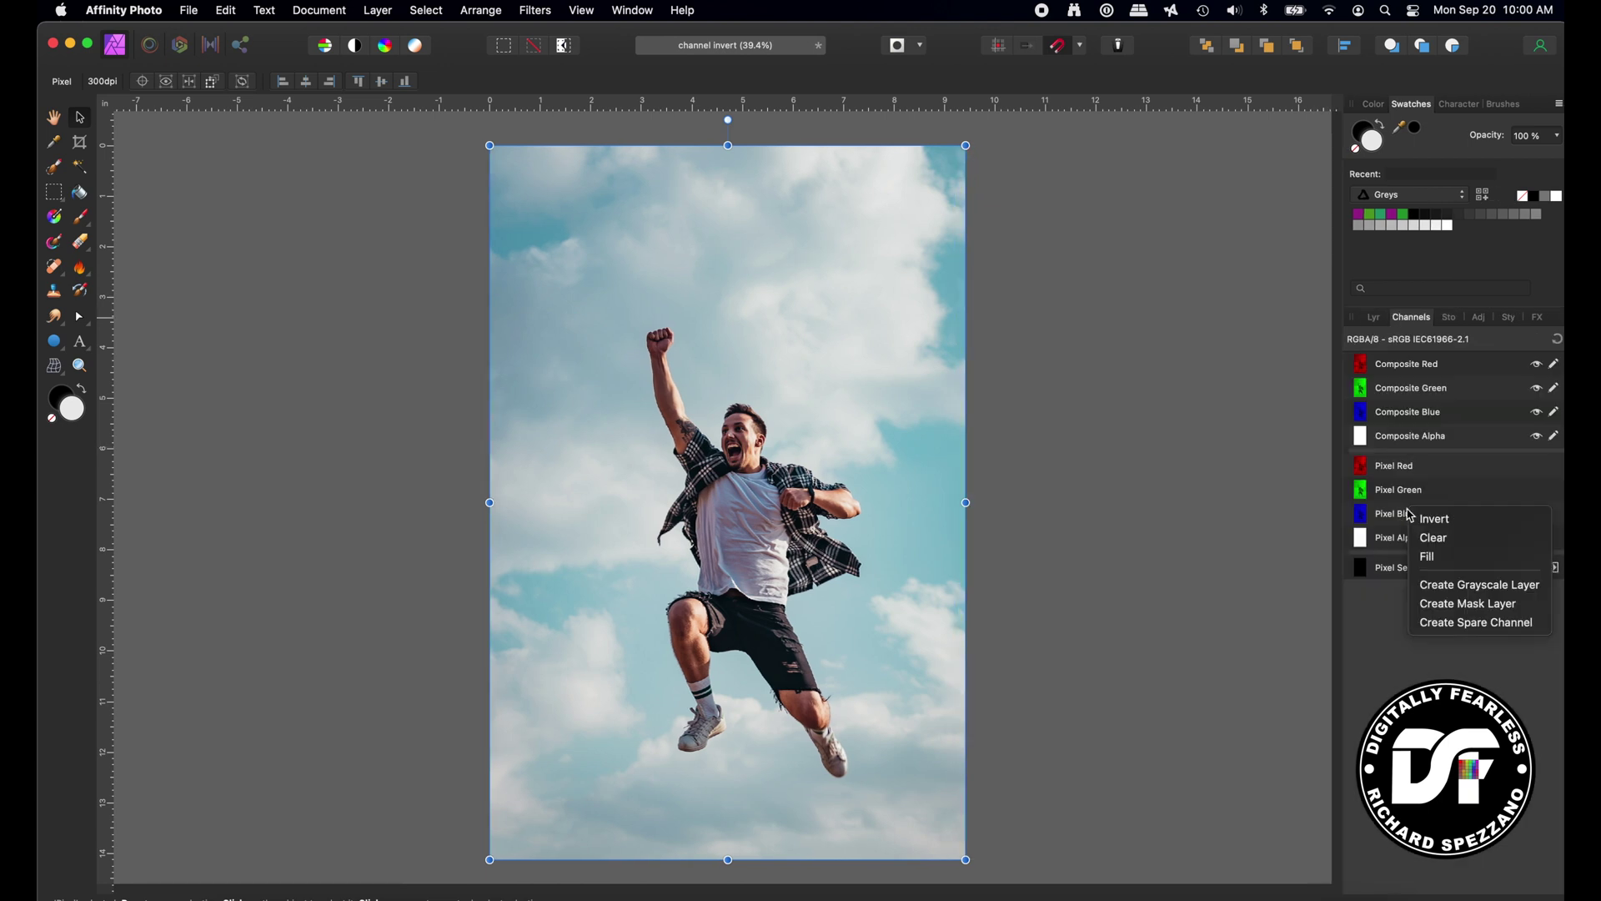
pyautogui.click(1434, 522)
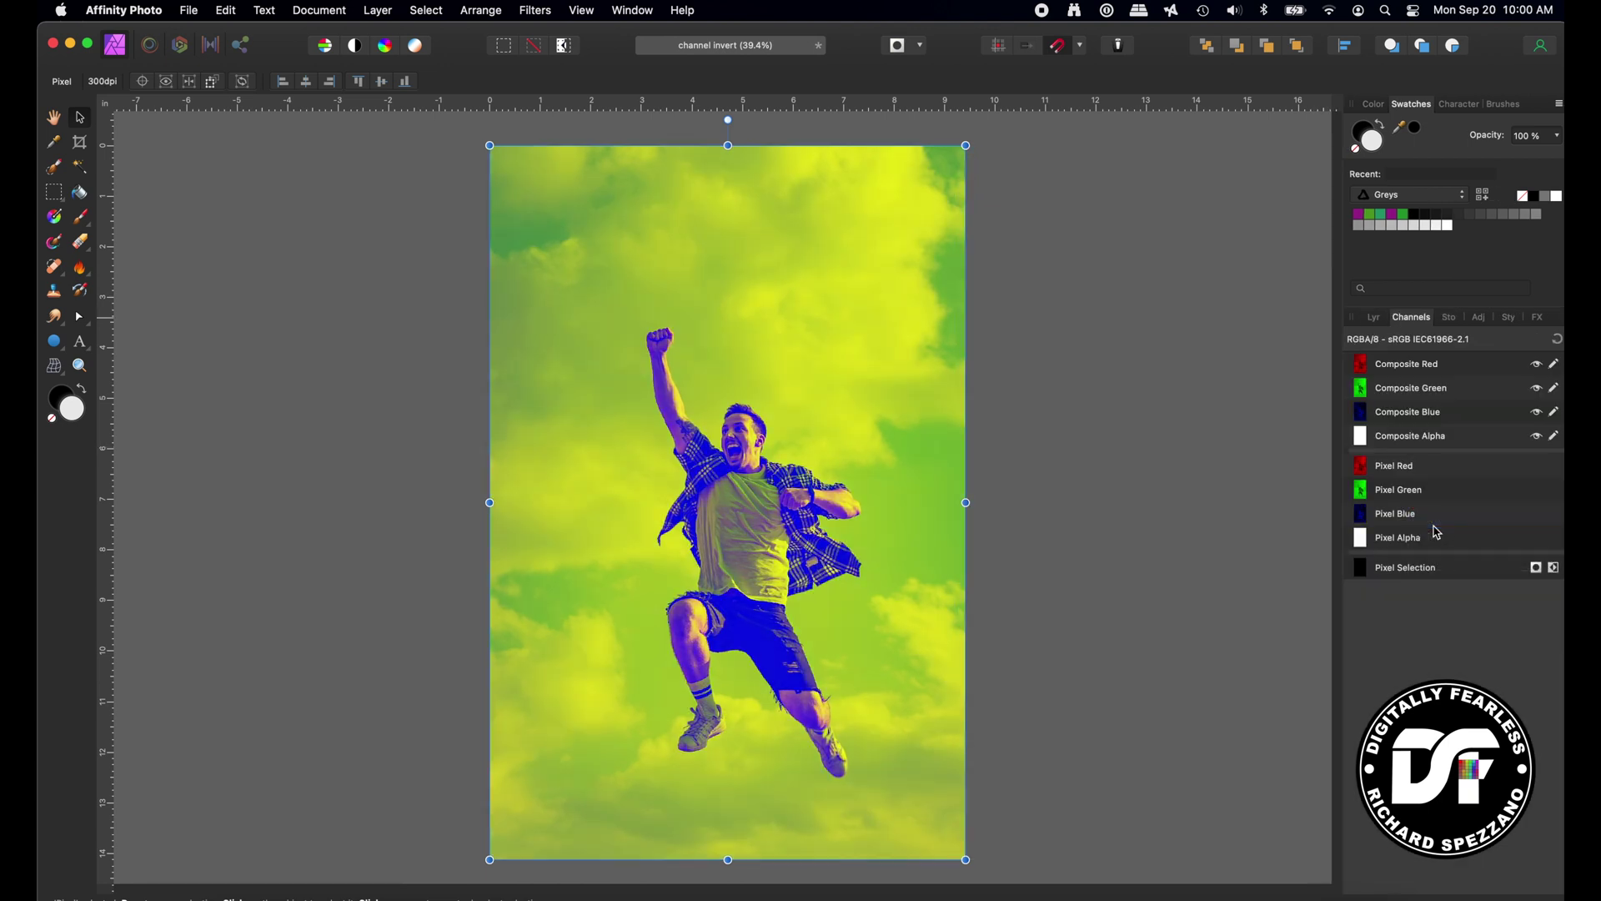
pyautogui.click(1373, 317)
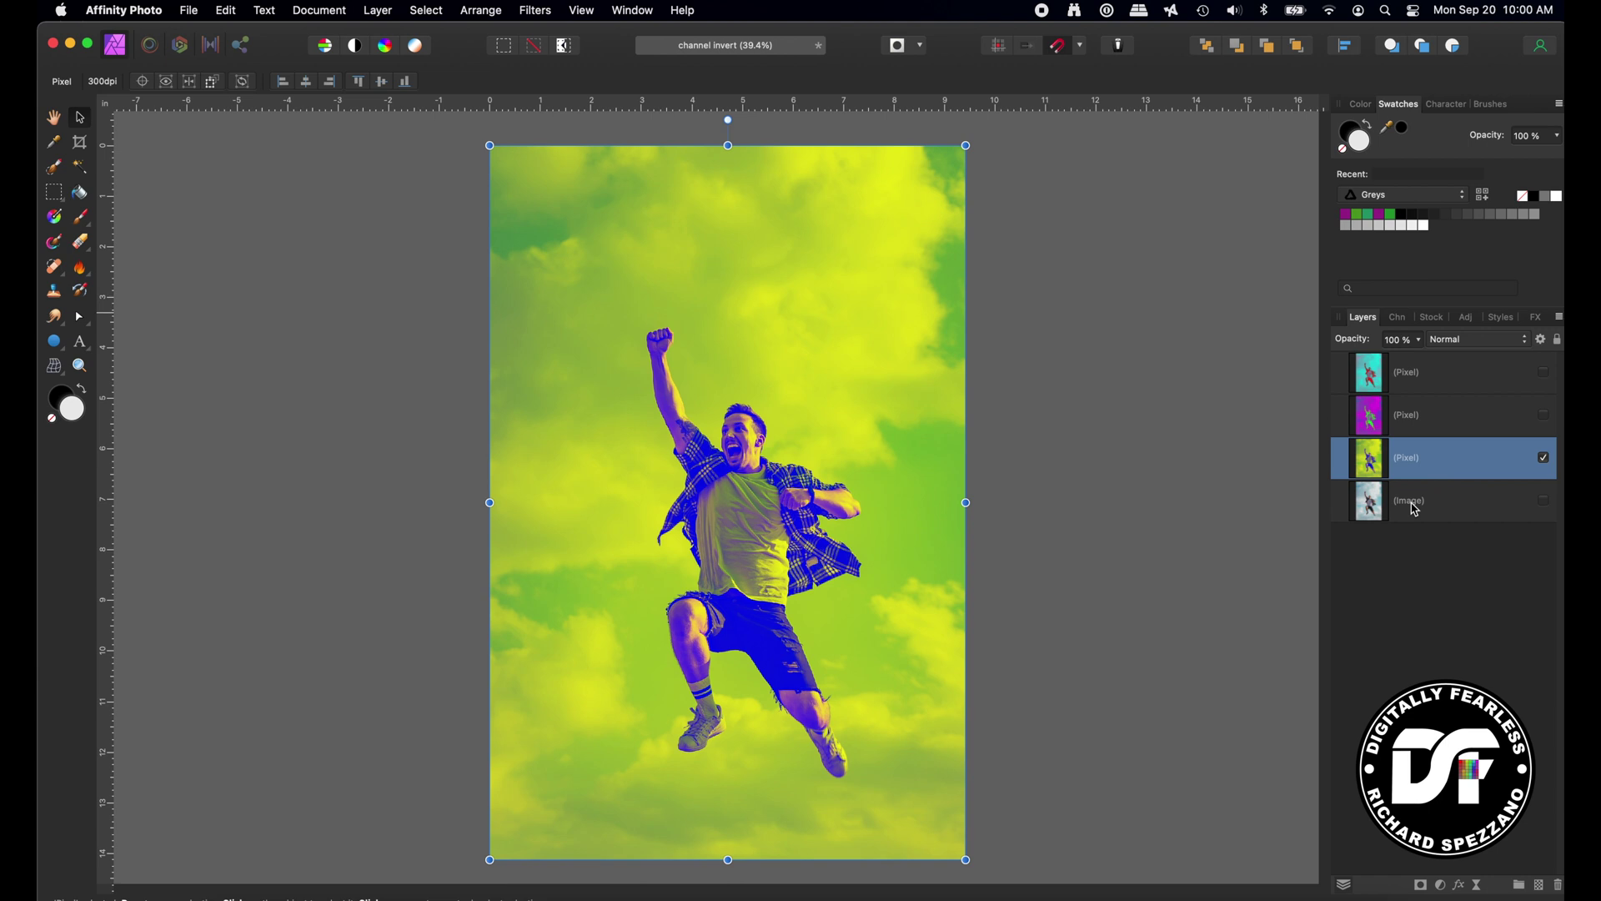
pyautogui.click(1376, 372)
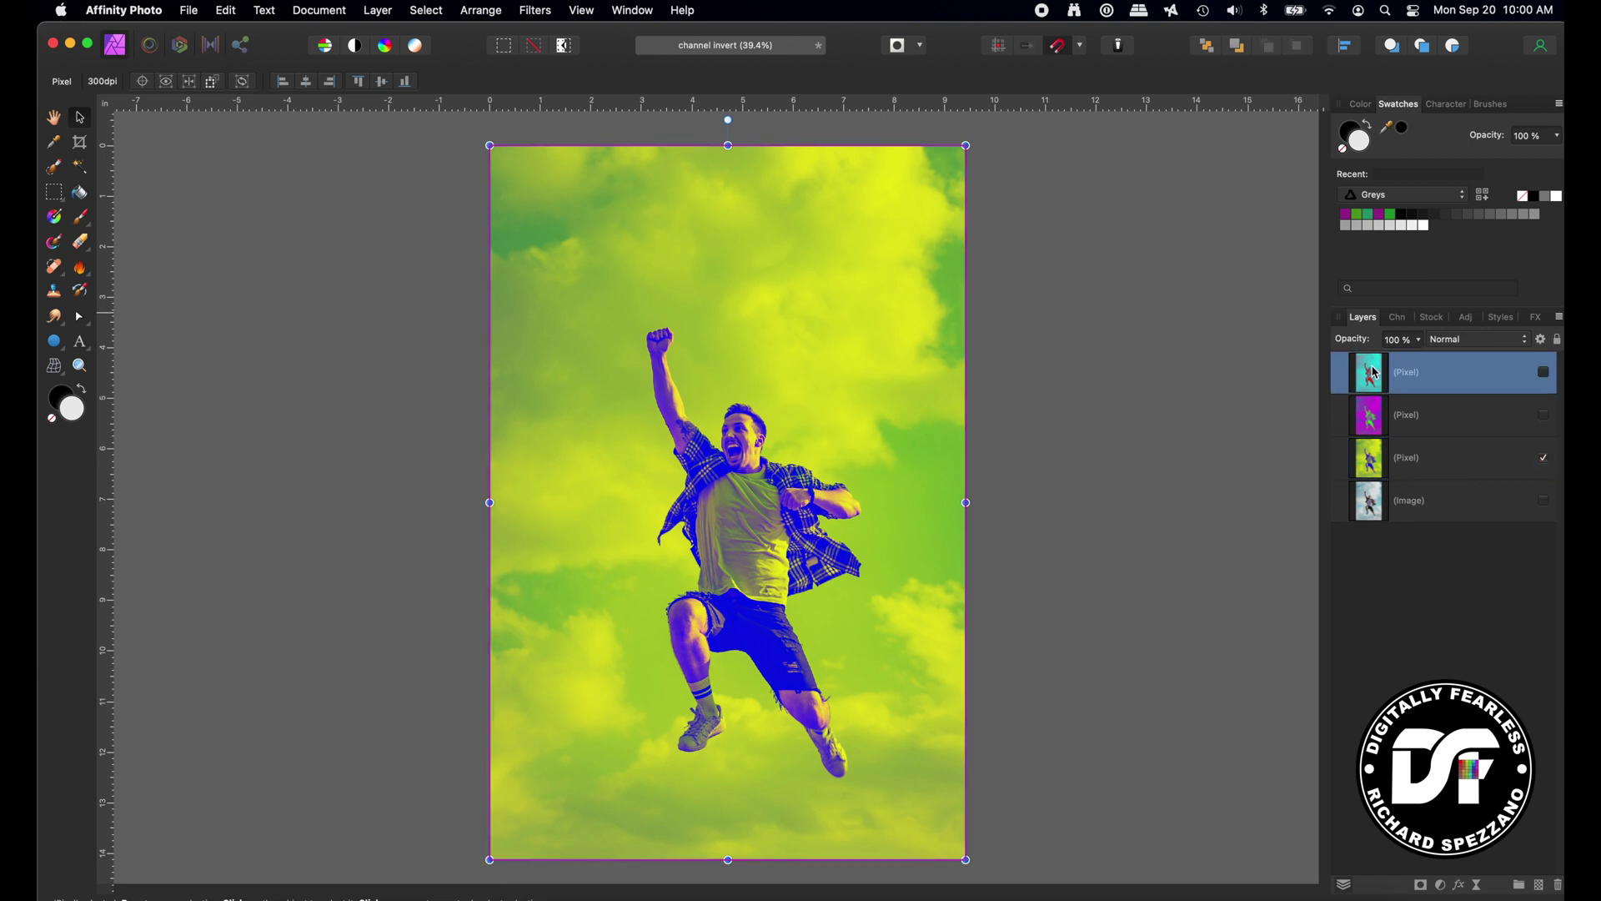
# - Try the Overlay blend mode on the hidden red-inverted layer and undo it
pyautogui.click(1453, 341)
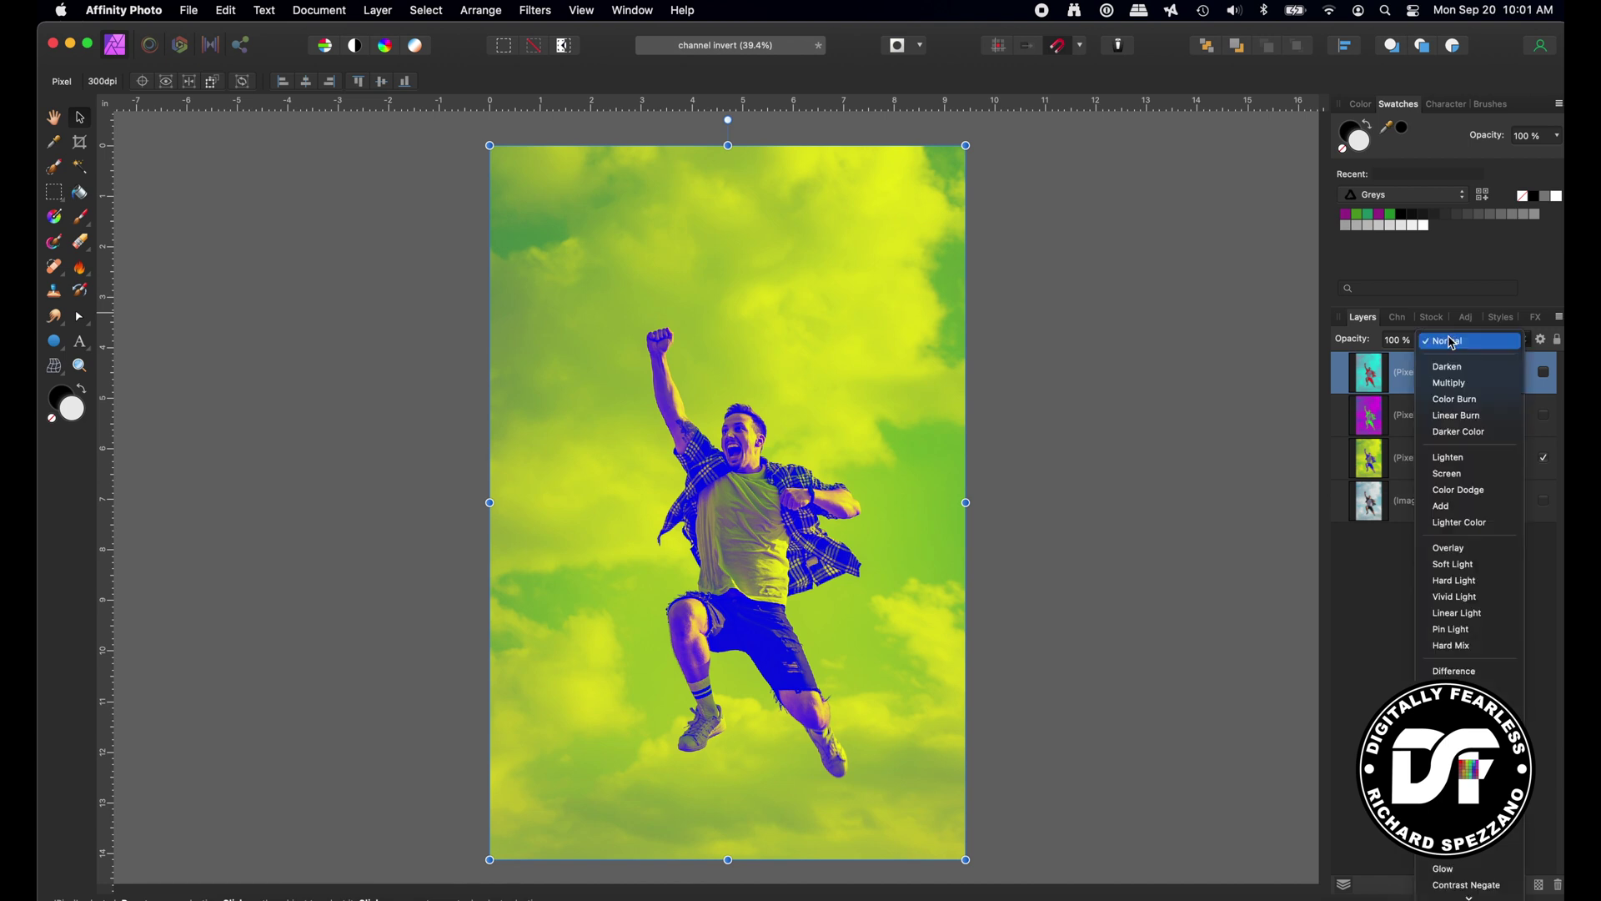
pyautogui.click(1440, 548)
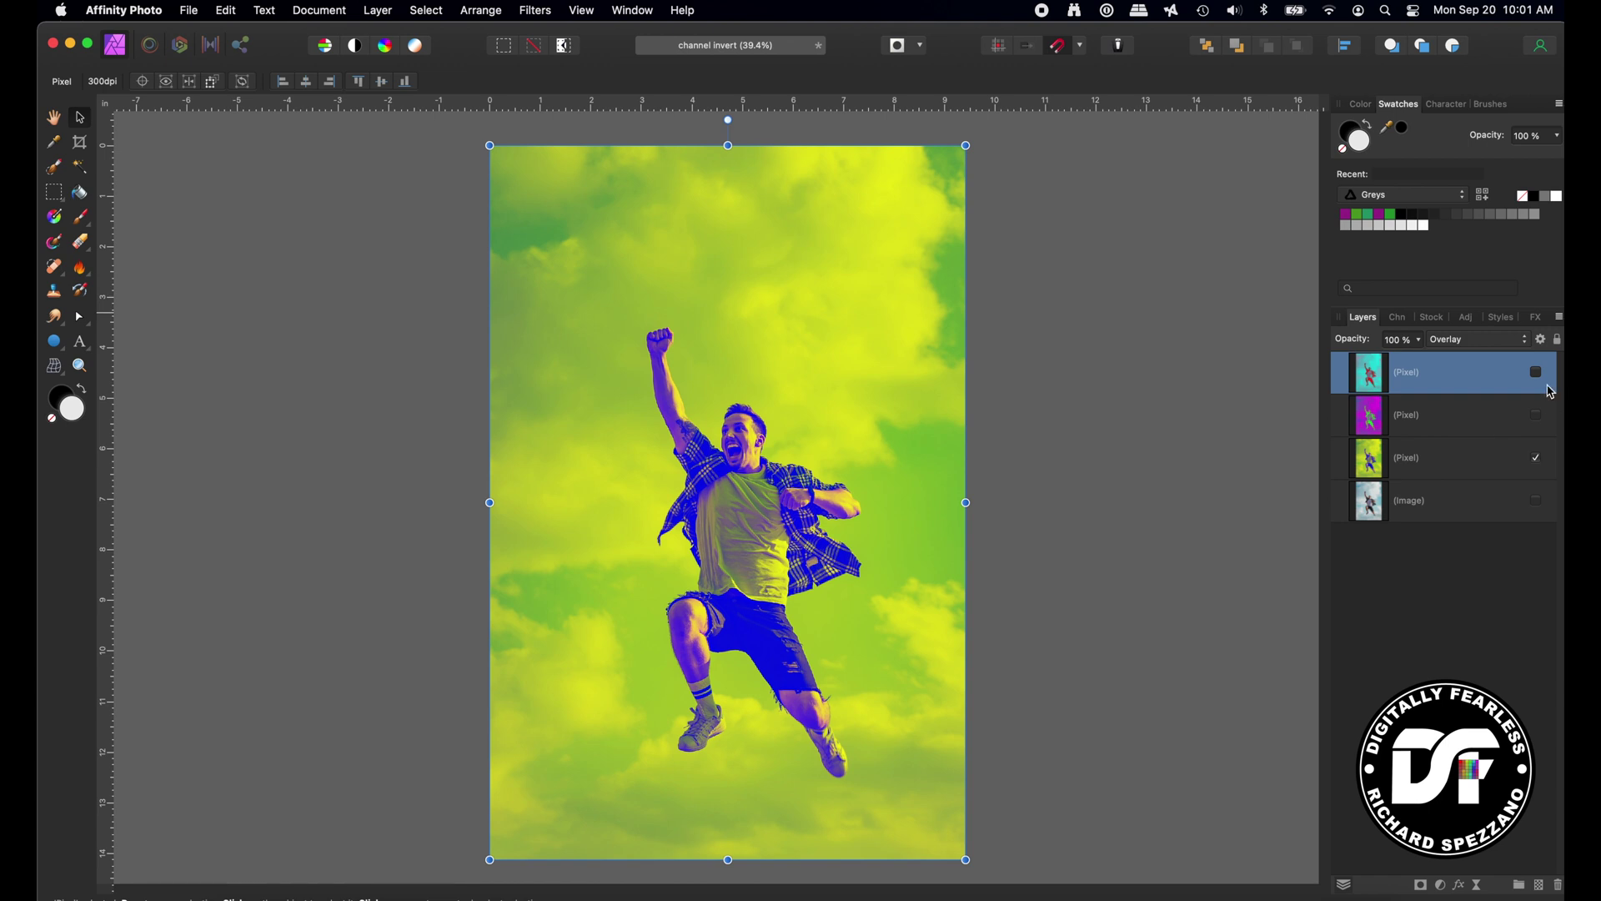
pyautogui.press('super+z')
# - Show the red- and green-inverted layers and set the top red-inverted layer's blend mode to Overlay
pyautogui.click(1535, 374)
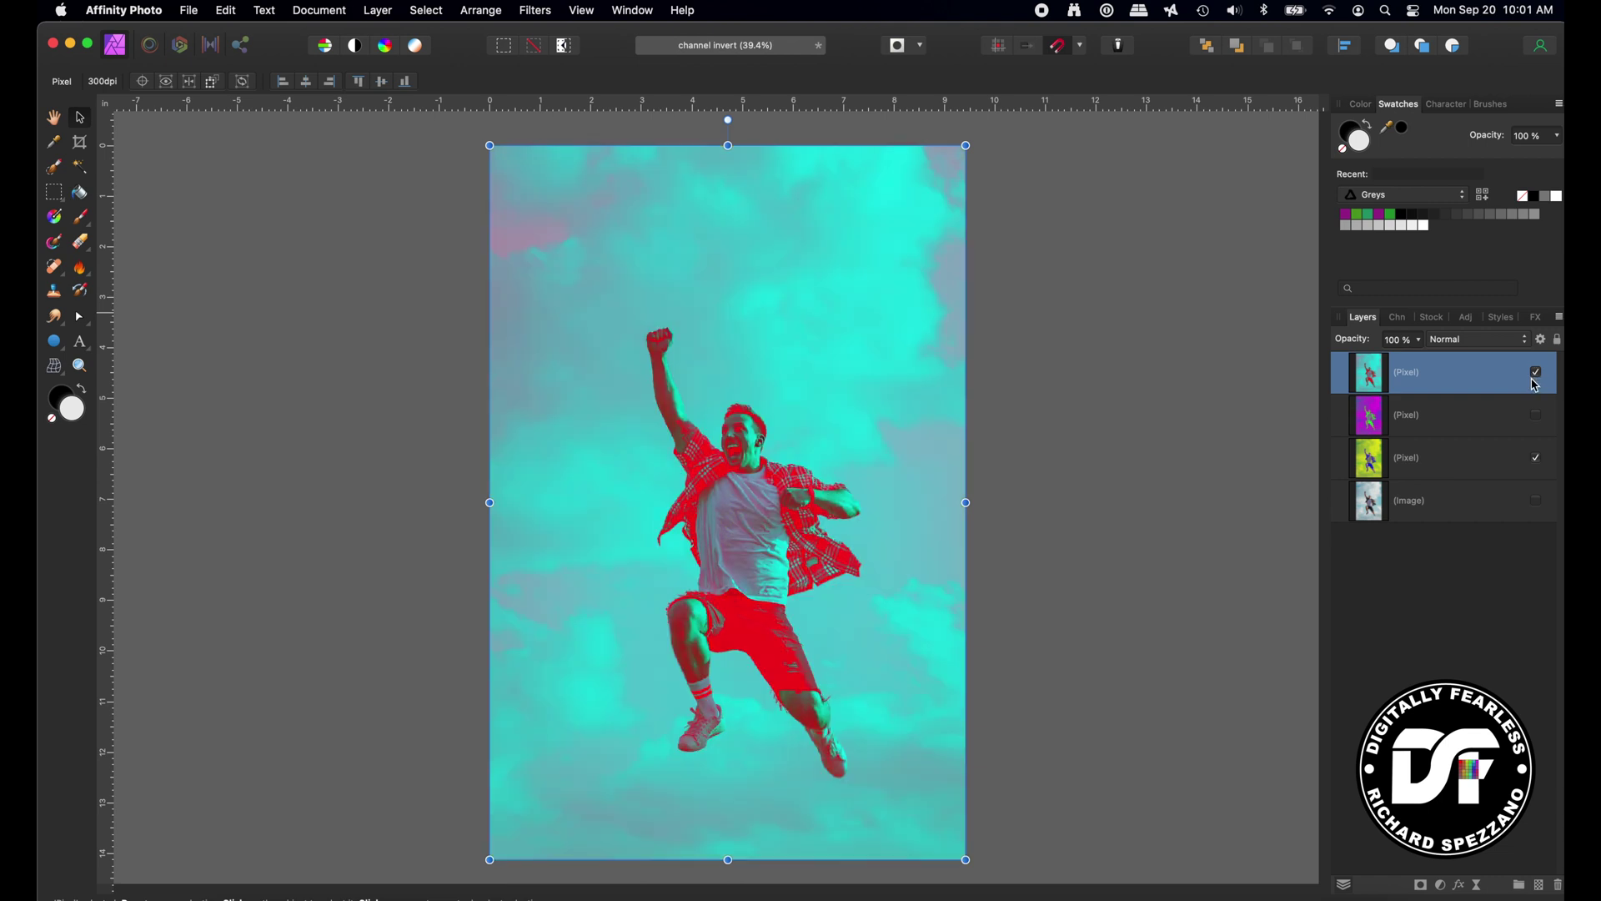
pyautogui.click(1469, 340)
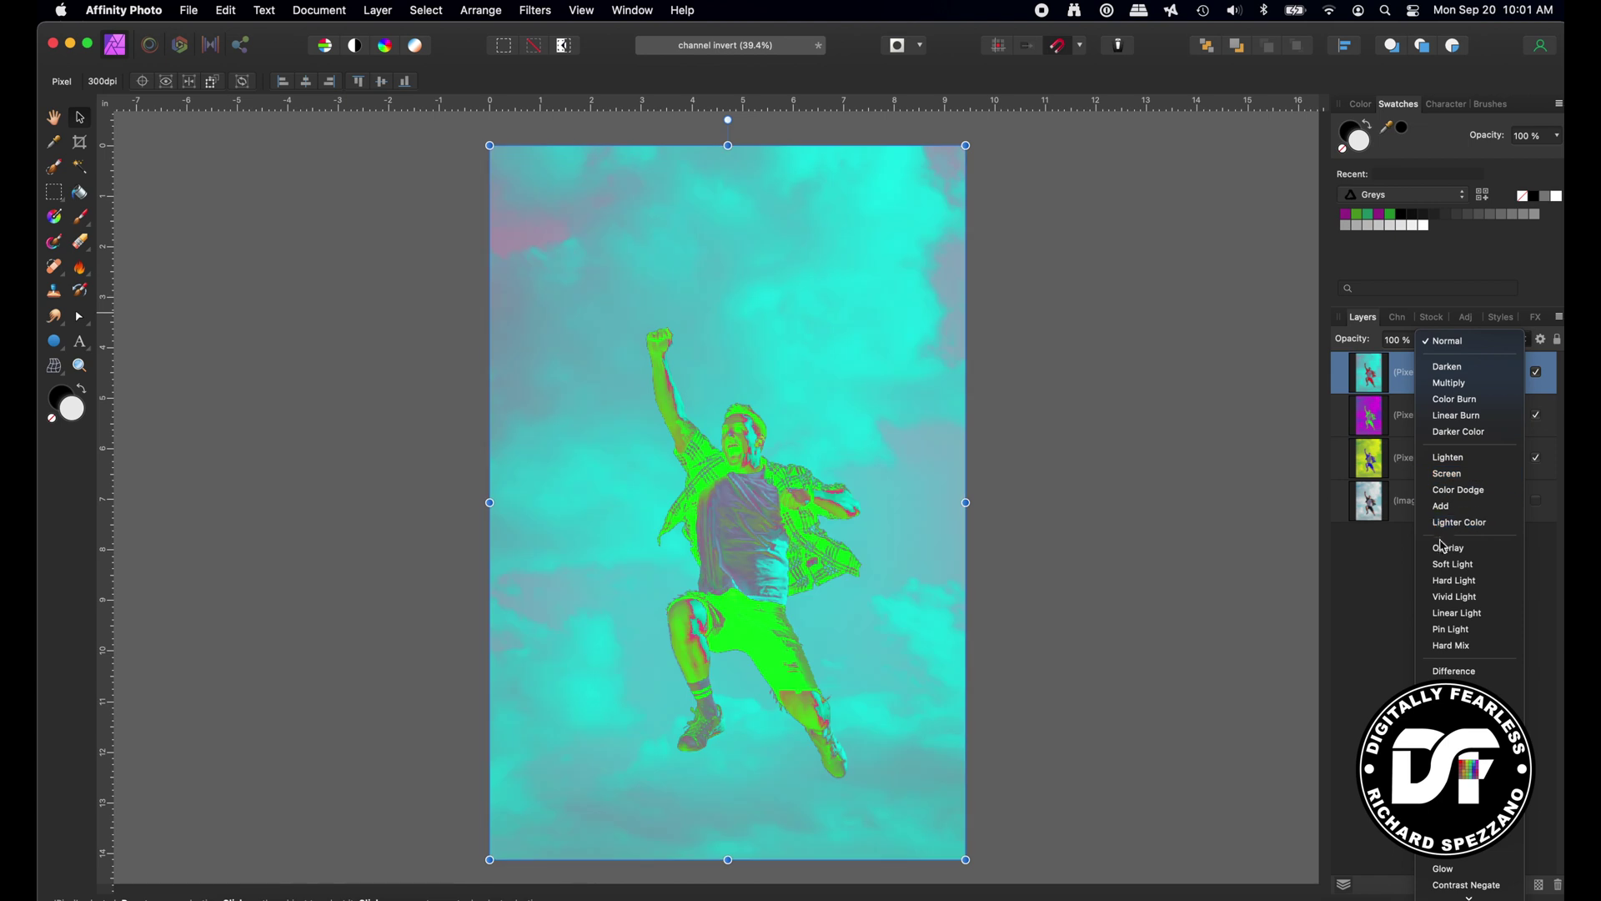
pyautogui.click(1451, 548)
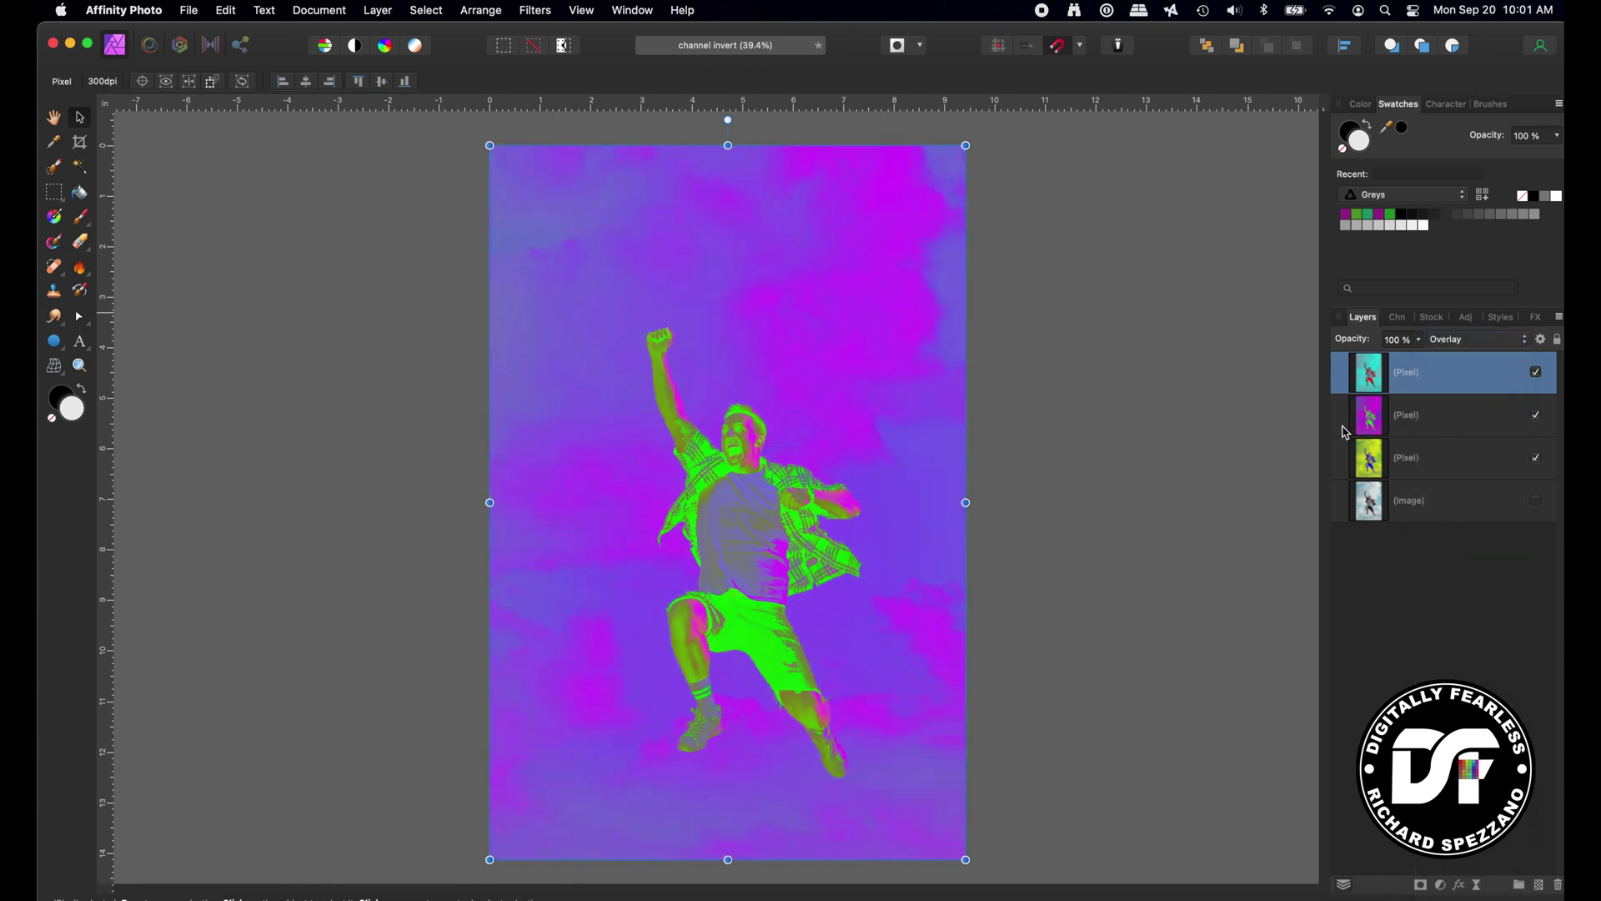
# - Set the green-inverted layer and the blue-inverted layer below it to the Overlay blend mode
pyautogui.click(1436, 423)
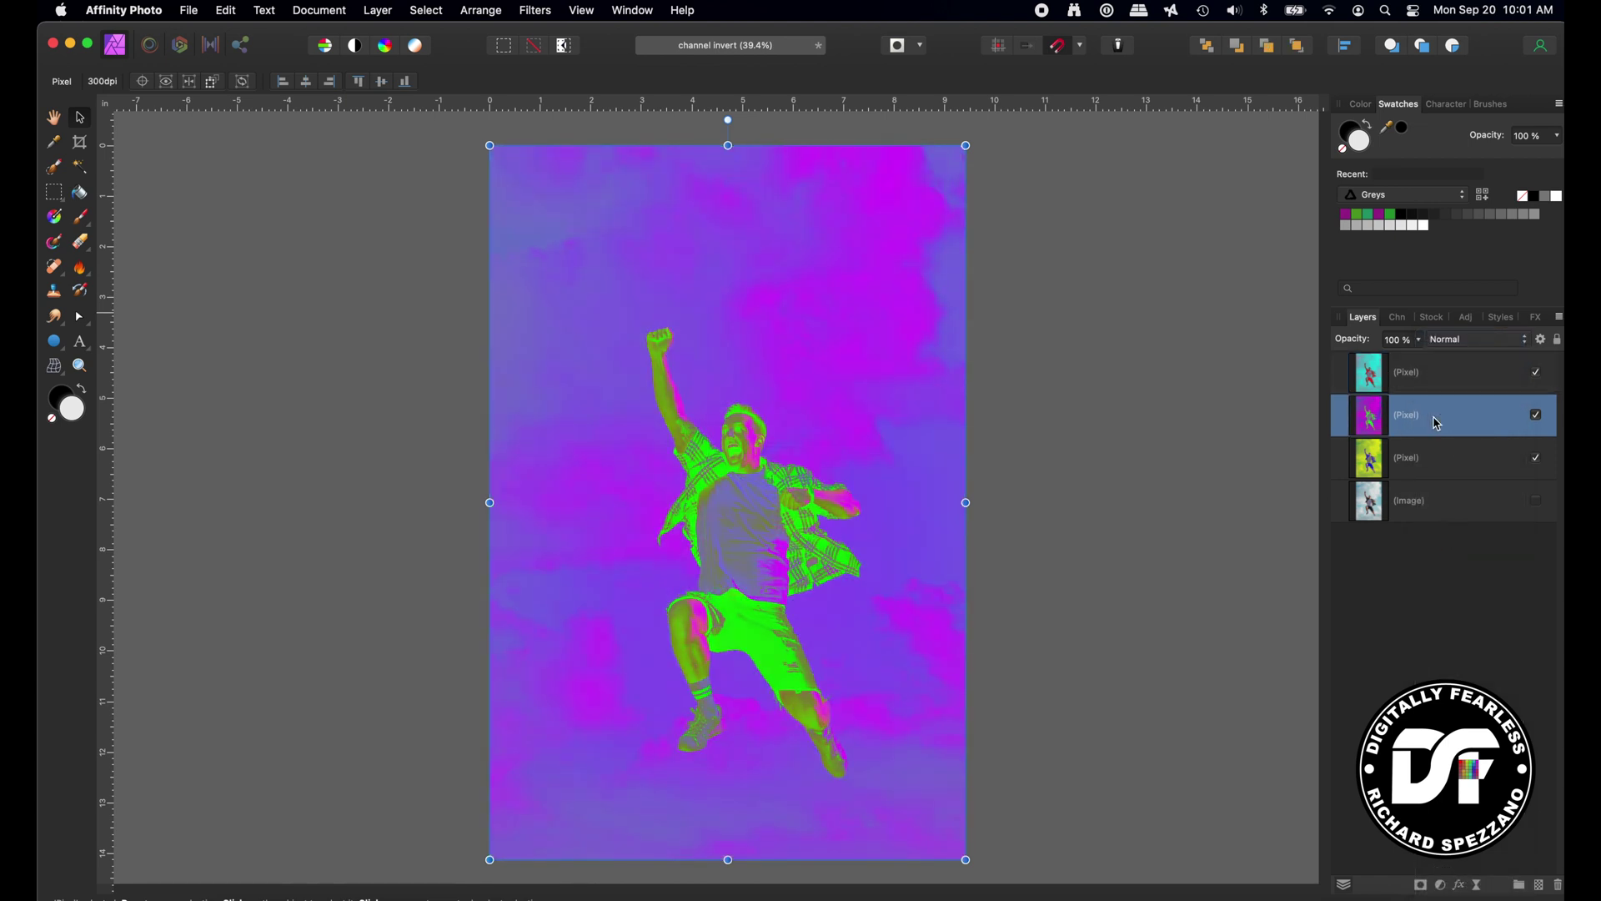
pyautogui.click(1456, 342)
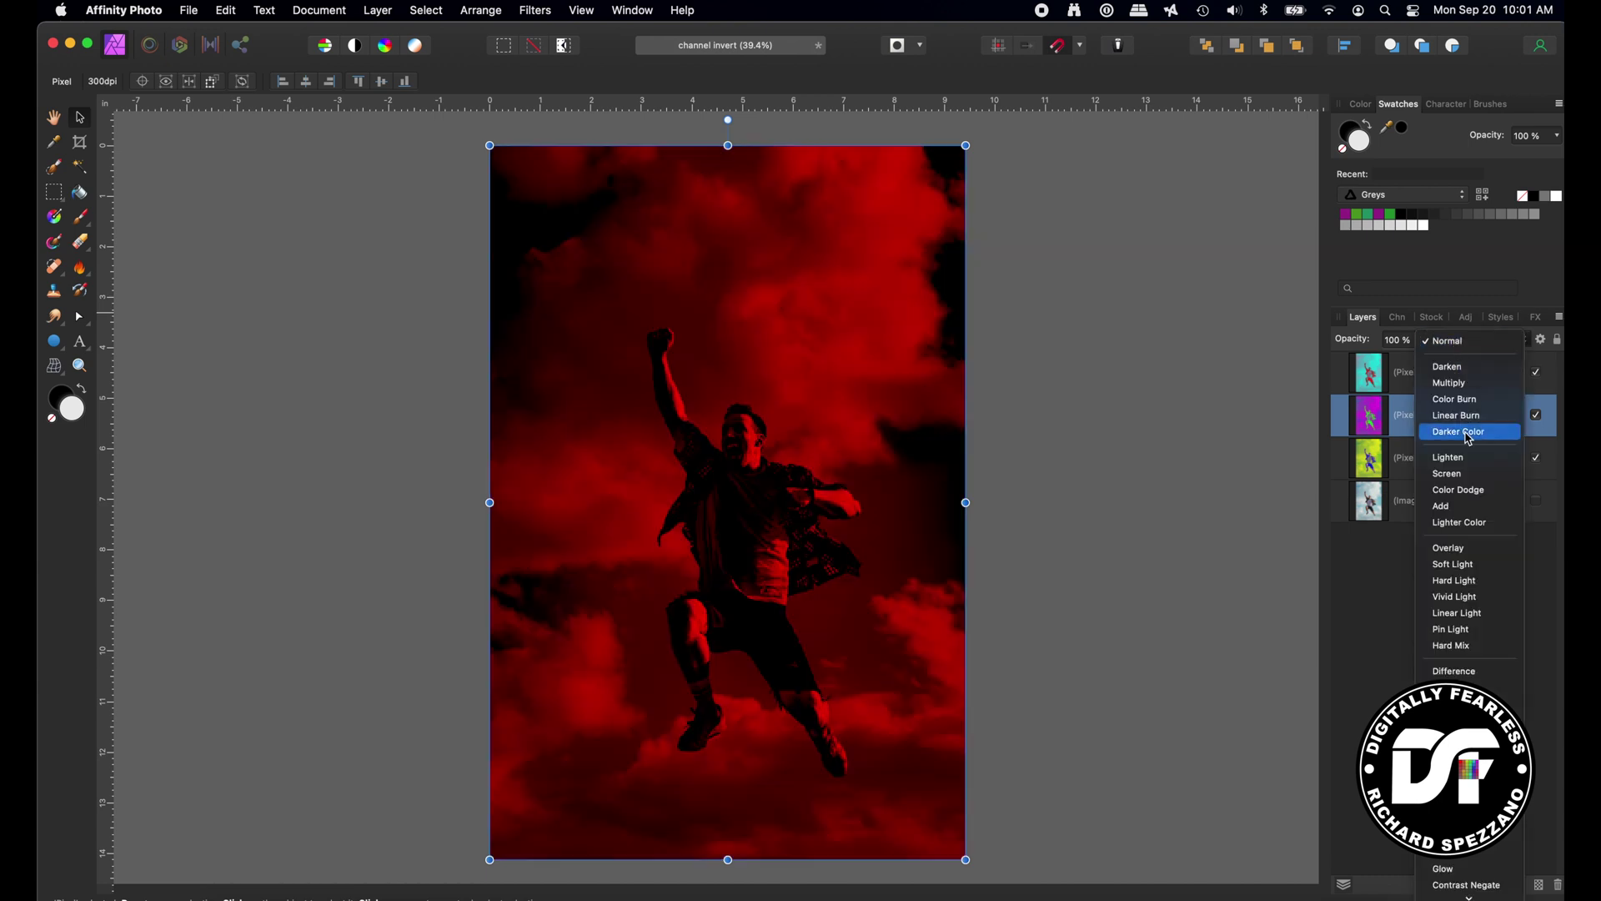
pyautogui.click(1459, 550)
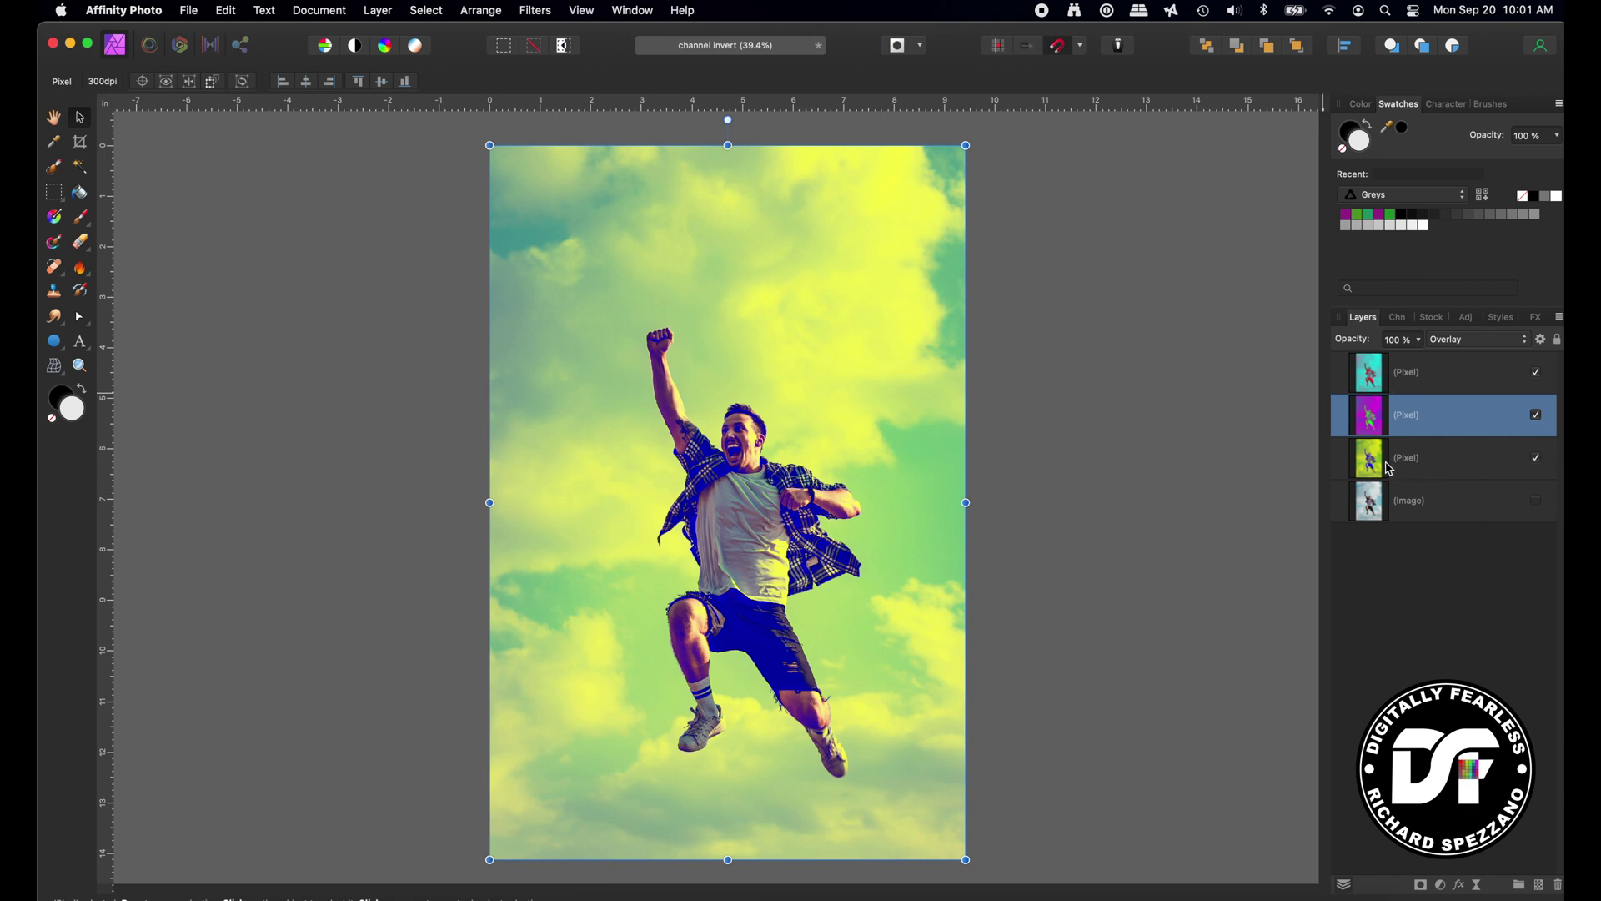
pyautogui.click(1444, 469)
pyautogui.click(1465, 341)
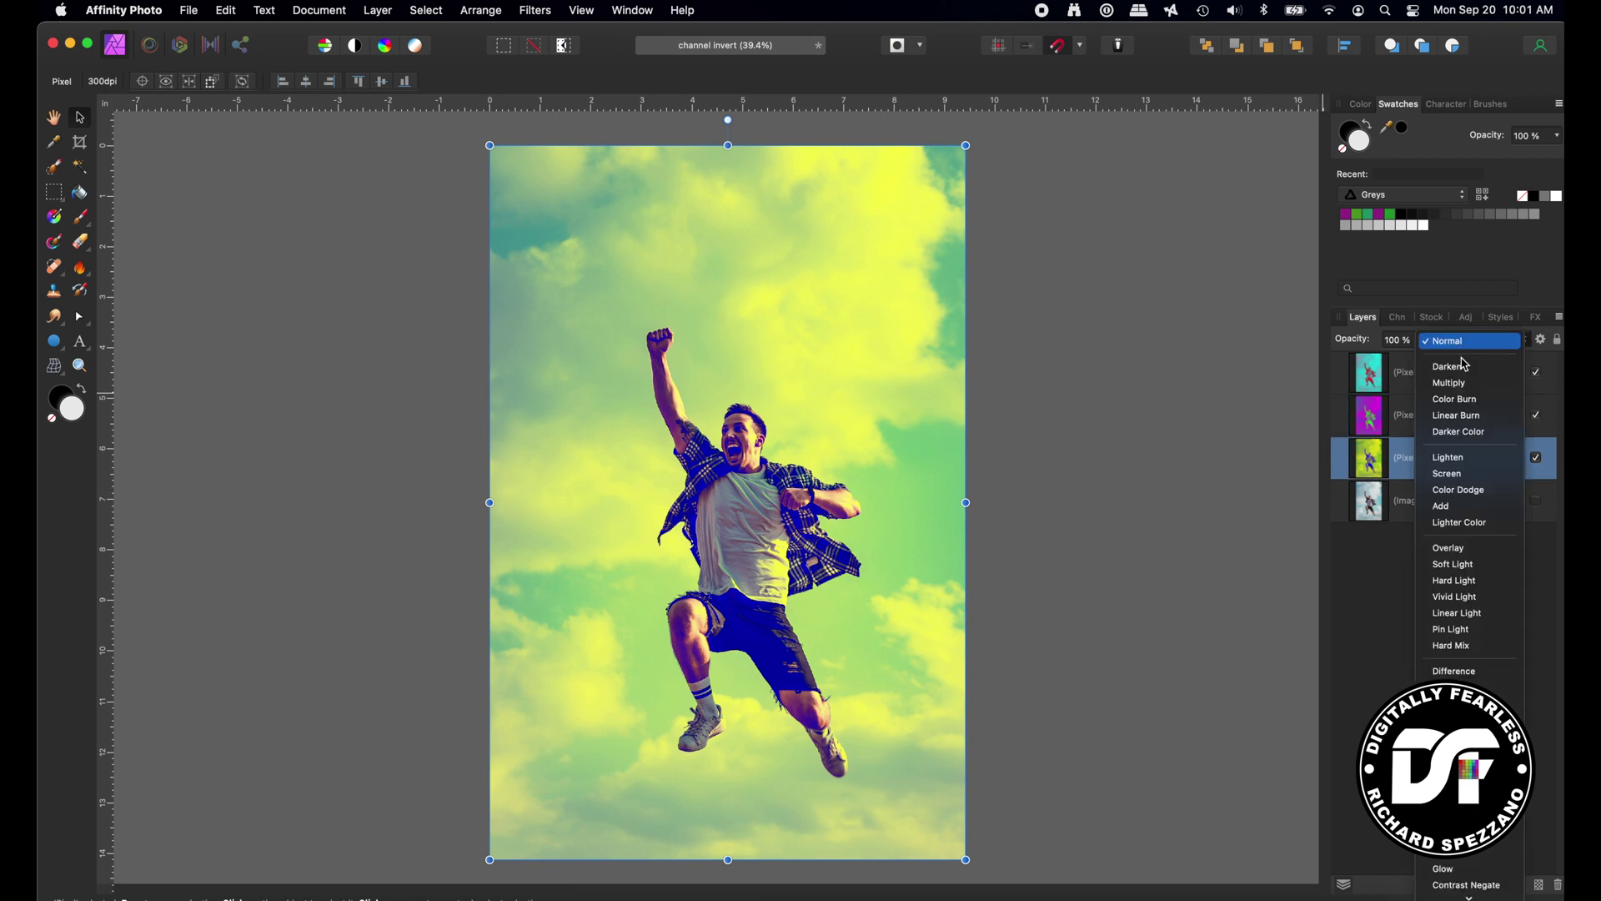
pyautogui.click(1458, 549)
pyautogui.moveTo(1367, 461)
pyautogui.mouseDown()
pyautogui.moveTo(1373, 369)
pyautogui.moveTo(1364, 475)
pyautogui.mouseUp()
# - Change the top red-inverted layer's blend mode to Negation
pyautogui.click(1423, 368)
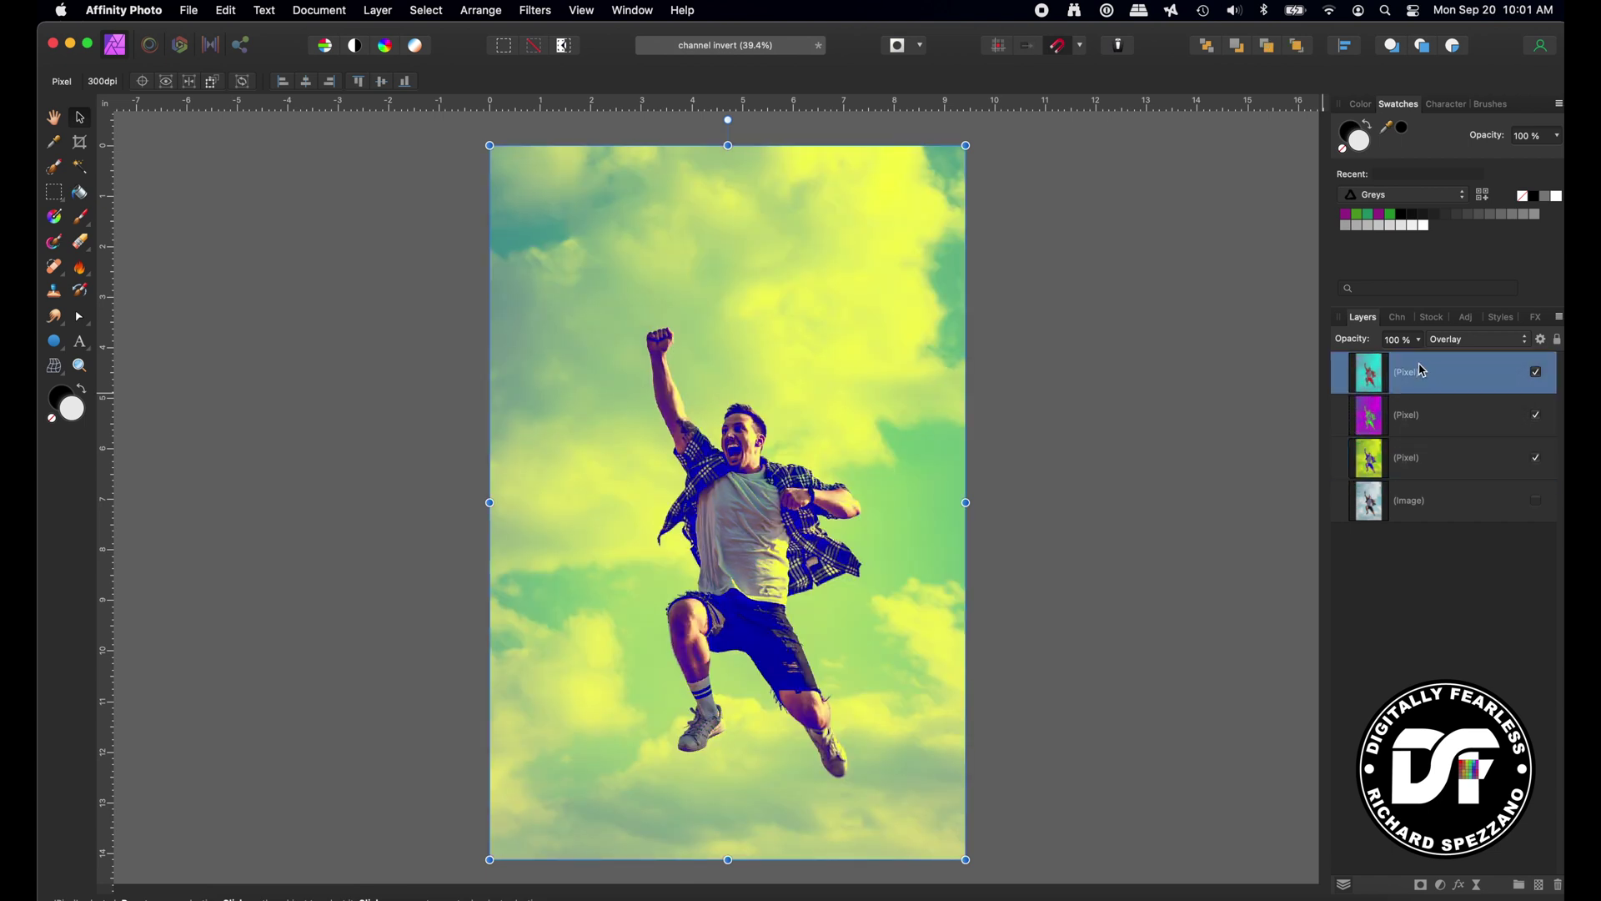
pyautogui.click(1450, 344)
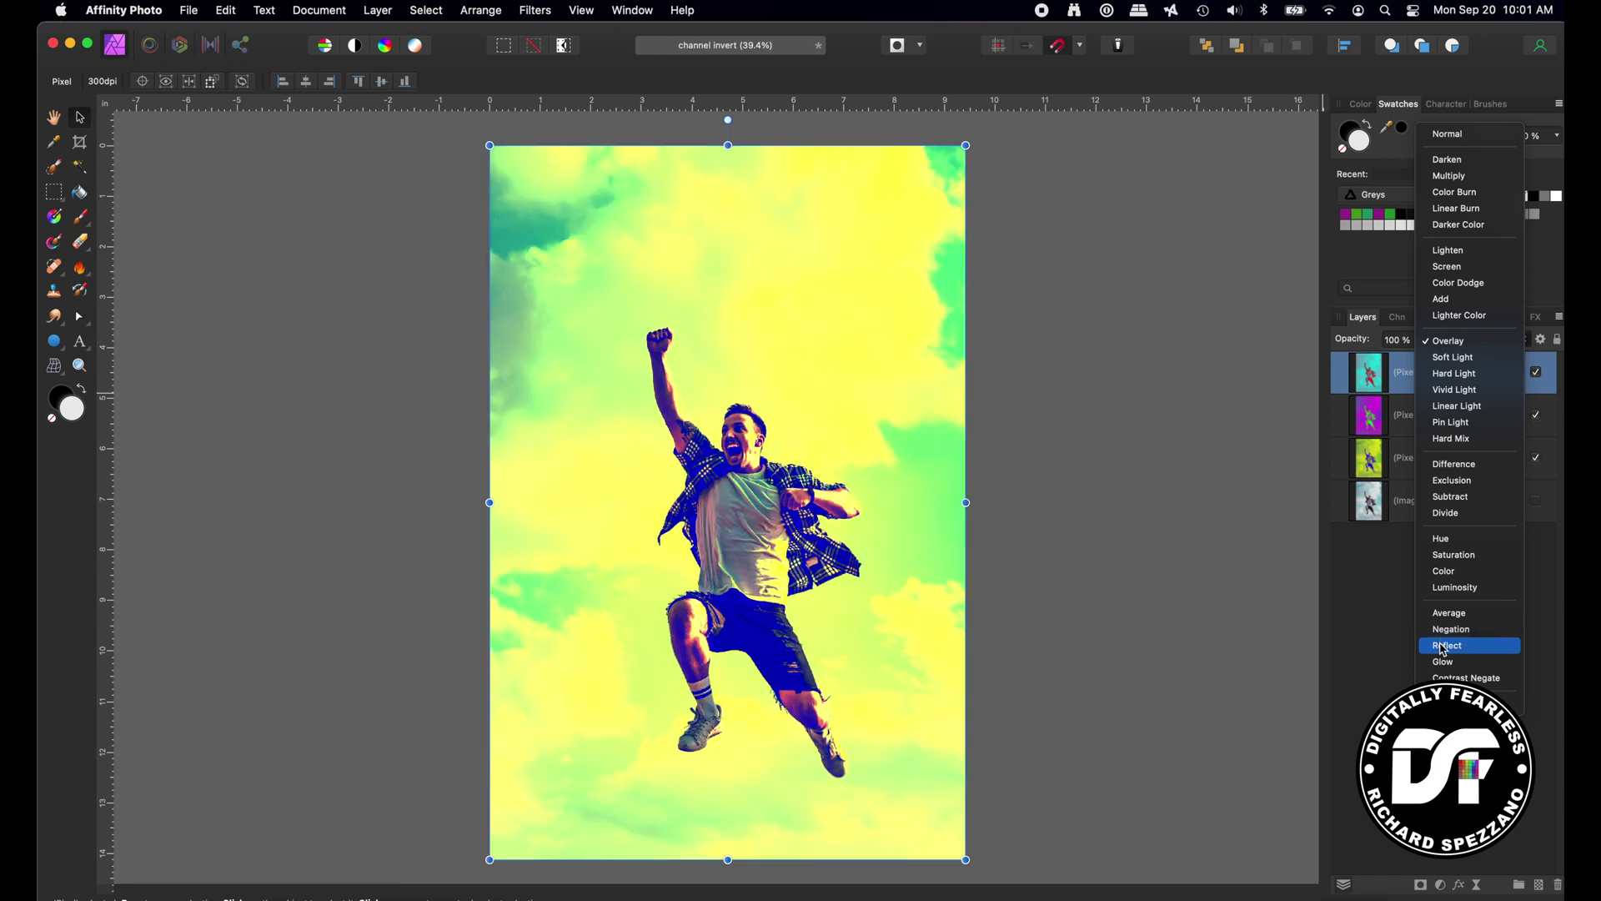
pyautogui.click(1451, 627)
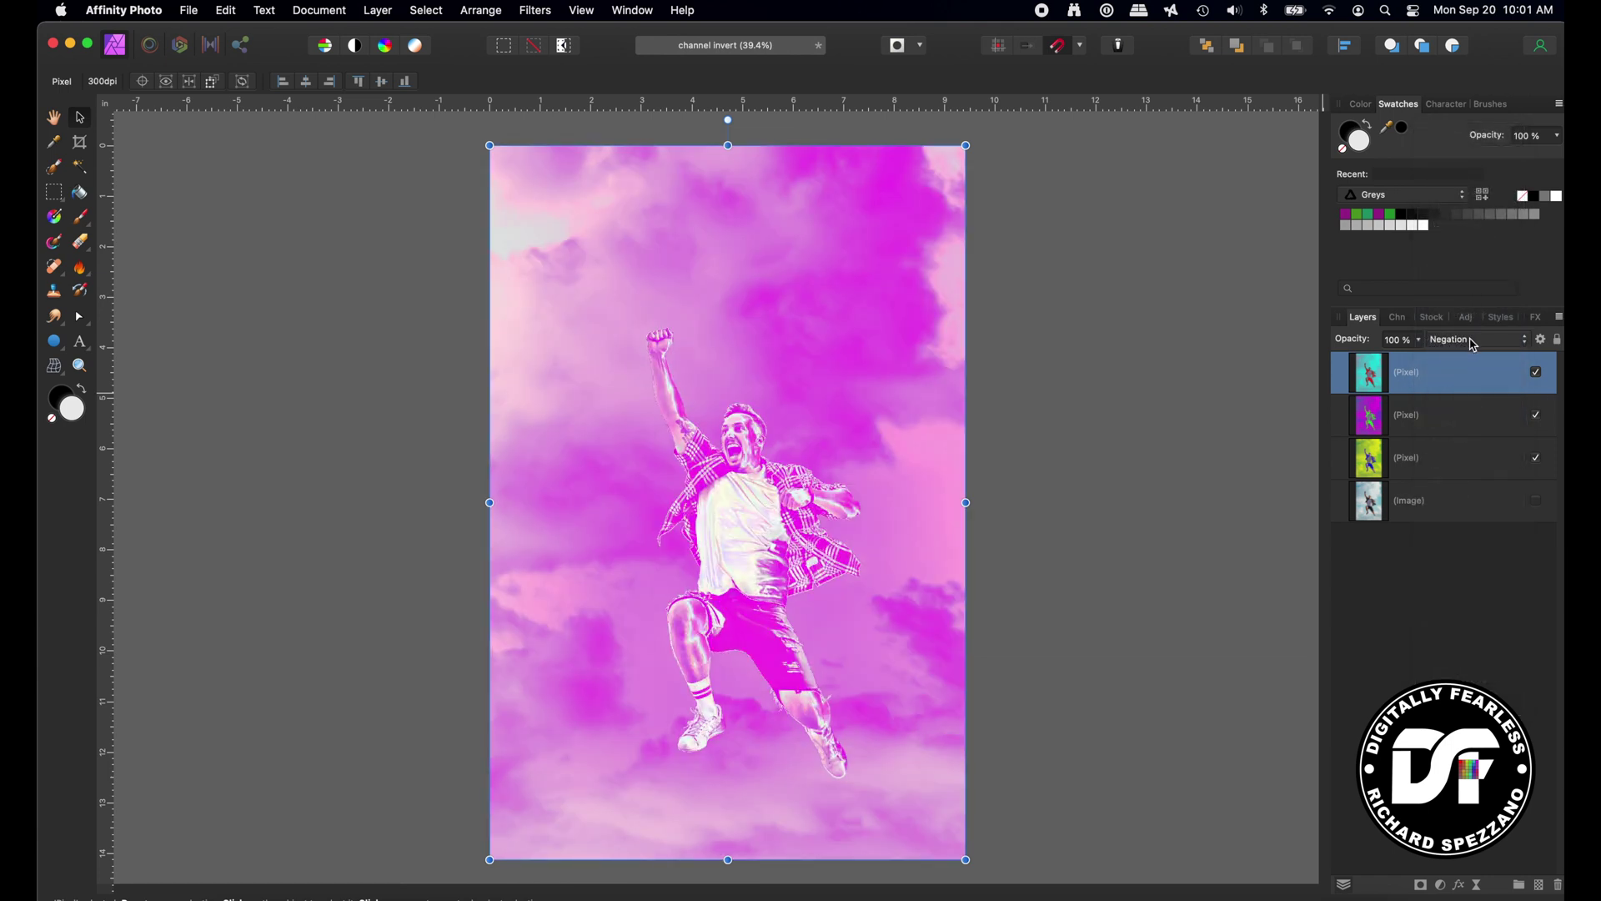
# - Preview a range of blend modes on the green-inverted layer and set it to Multiply
pyautogui.click(1414, 421)
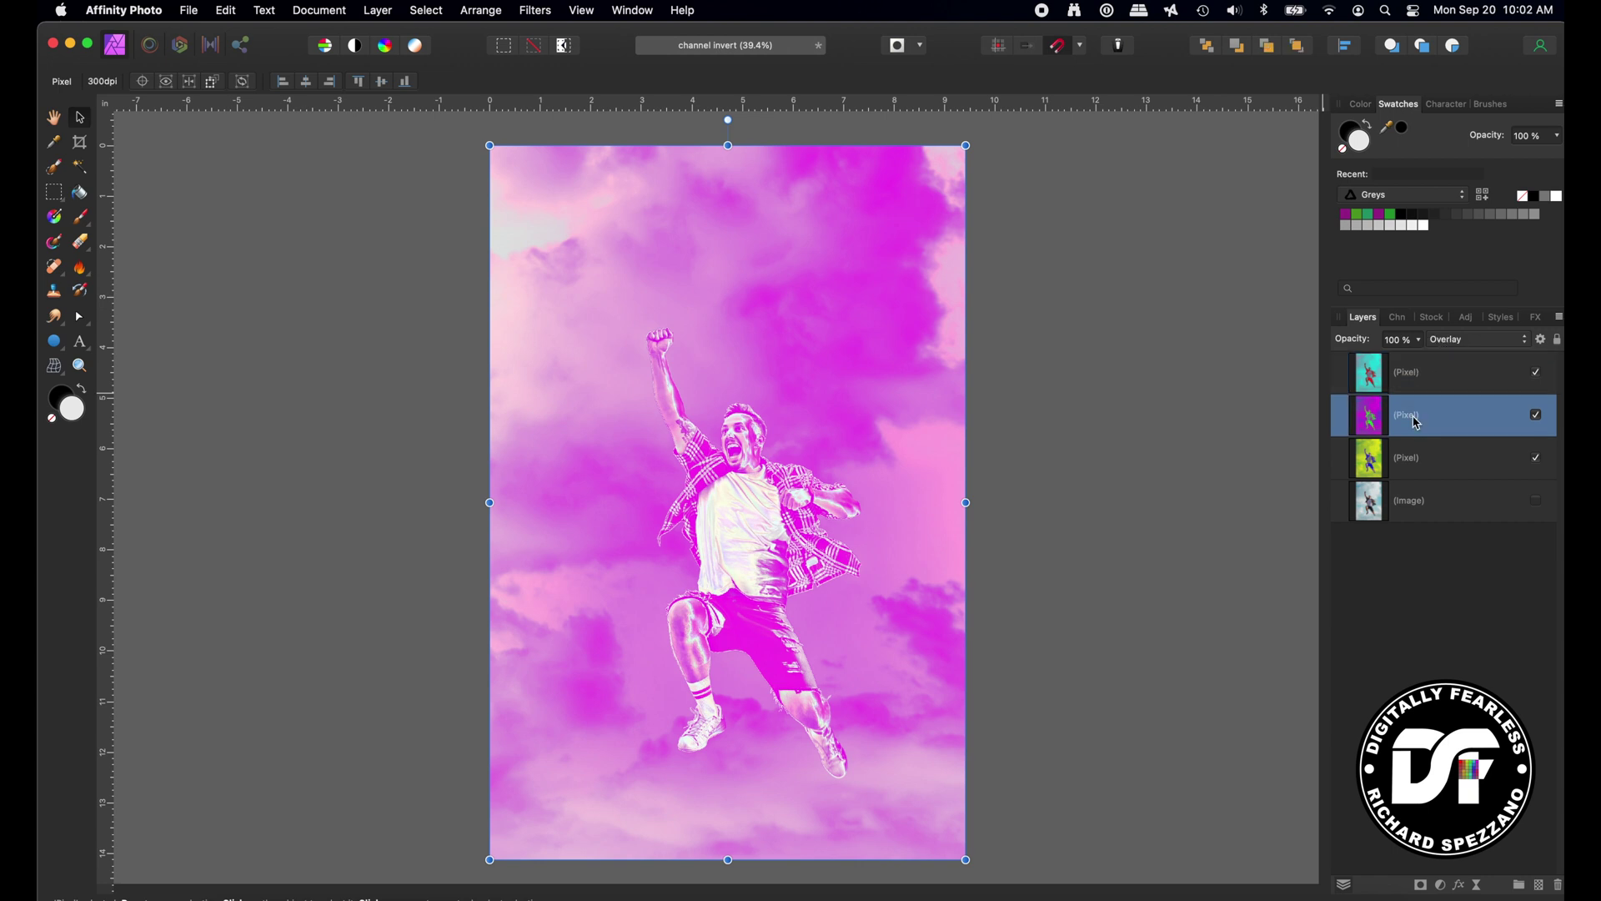
pyautogui.click(1470, 340)
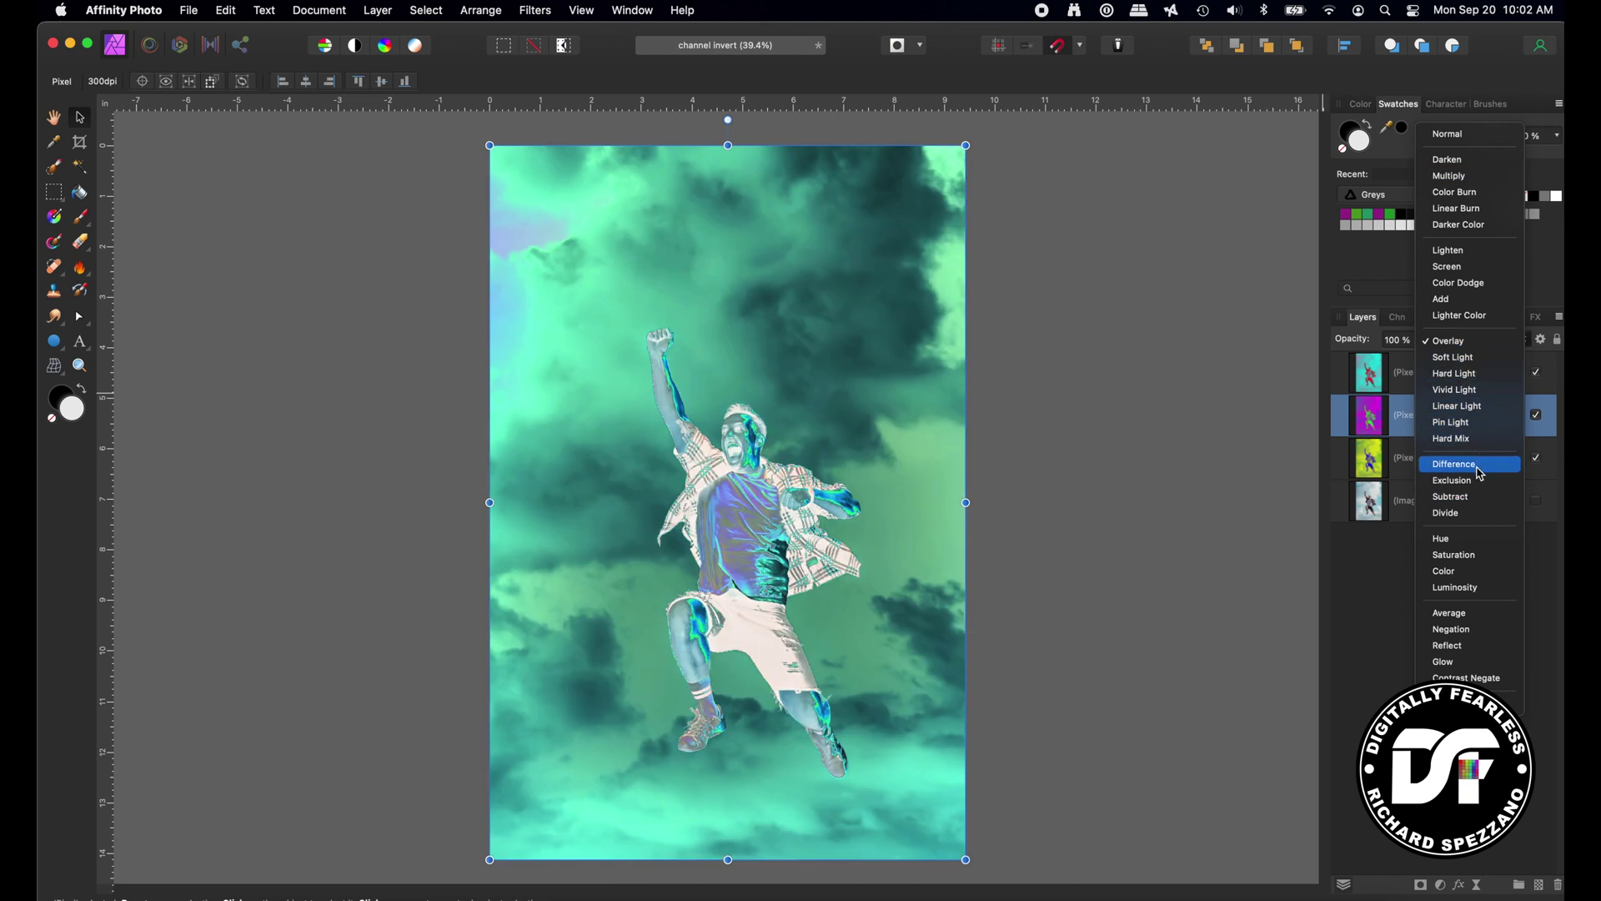
pyautogui.press('Down')
pyautogui.press('Down')
pyautogui.press('Down')
pyautogui.press('Down')
pyautogui.press('Up')
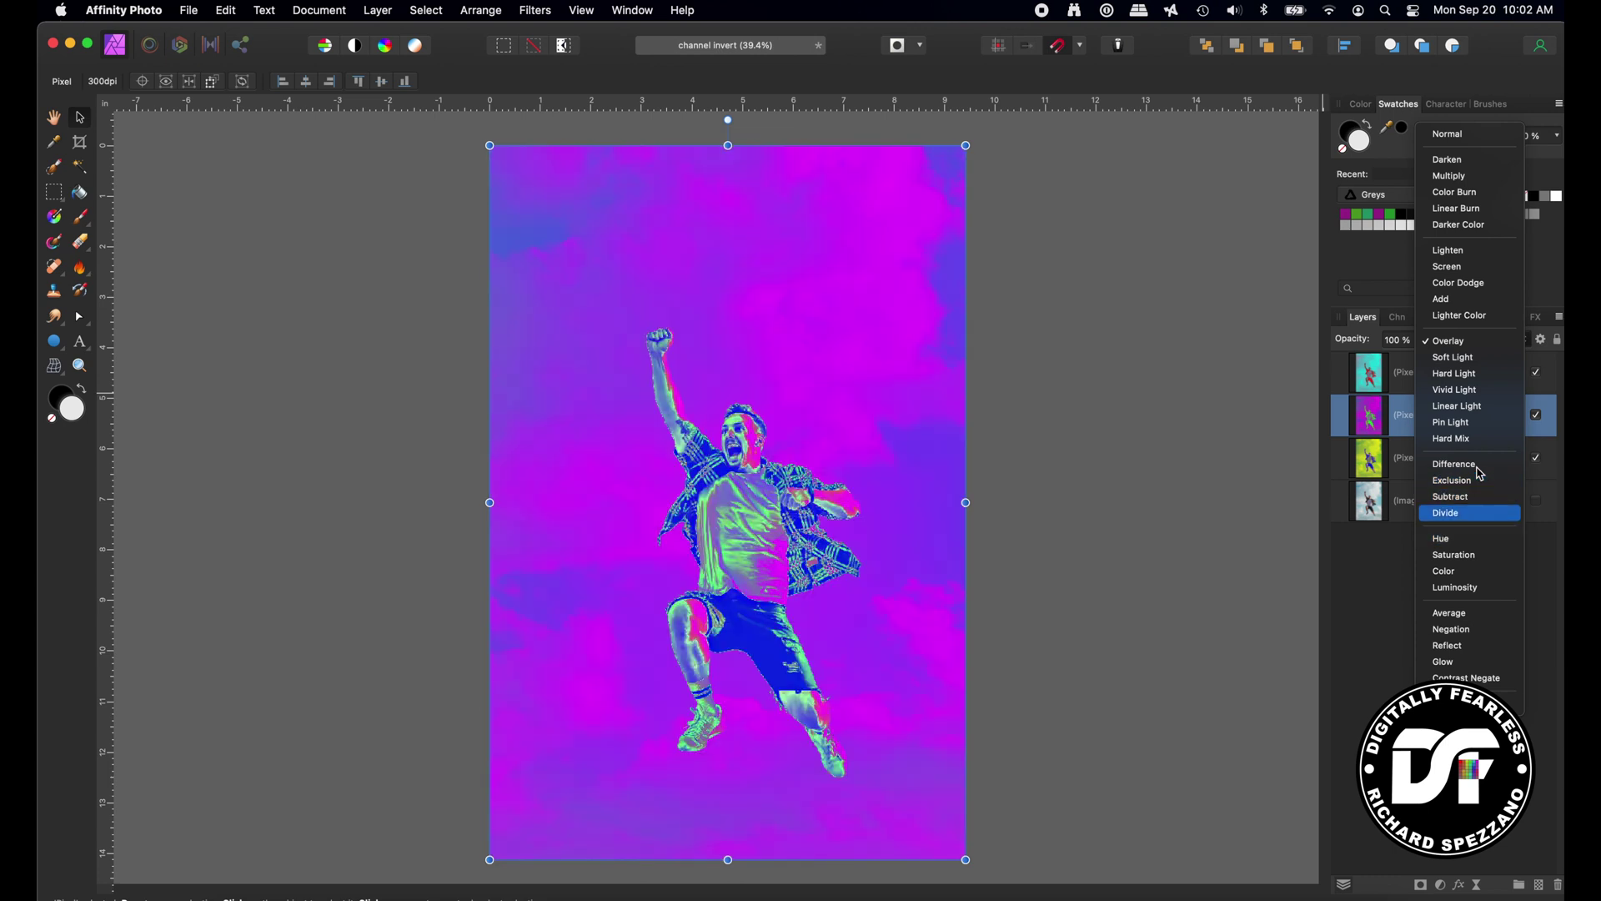
pyautogui.press('Down')
pyautogui.press('Down')
pyautogui.press('Down')
pyautogui.press('Down')
pyautogui.press('Down')
pyautogui.press('Down')
pyautogui.press('Down')
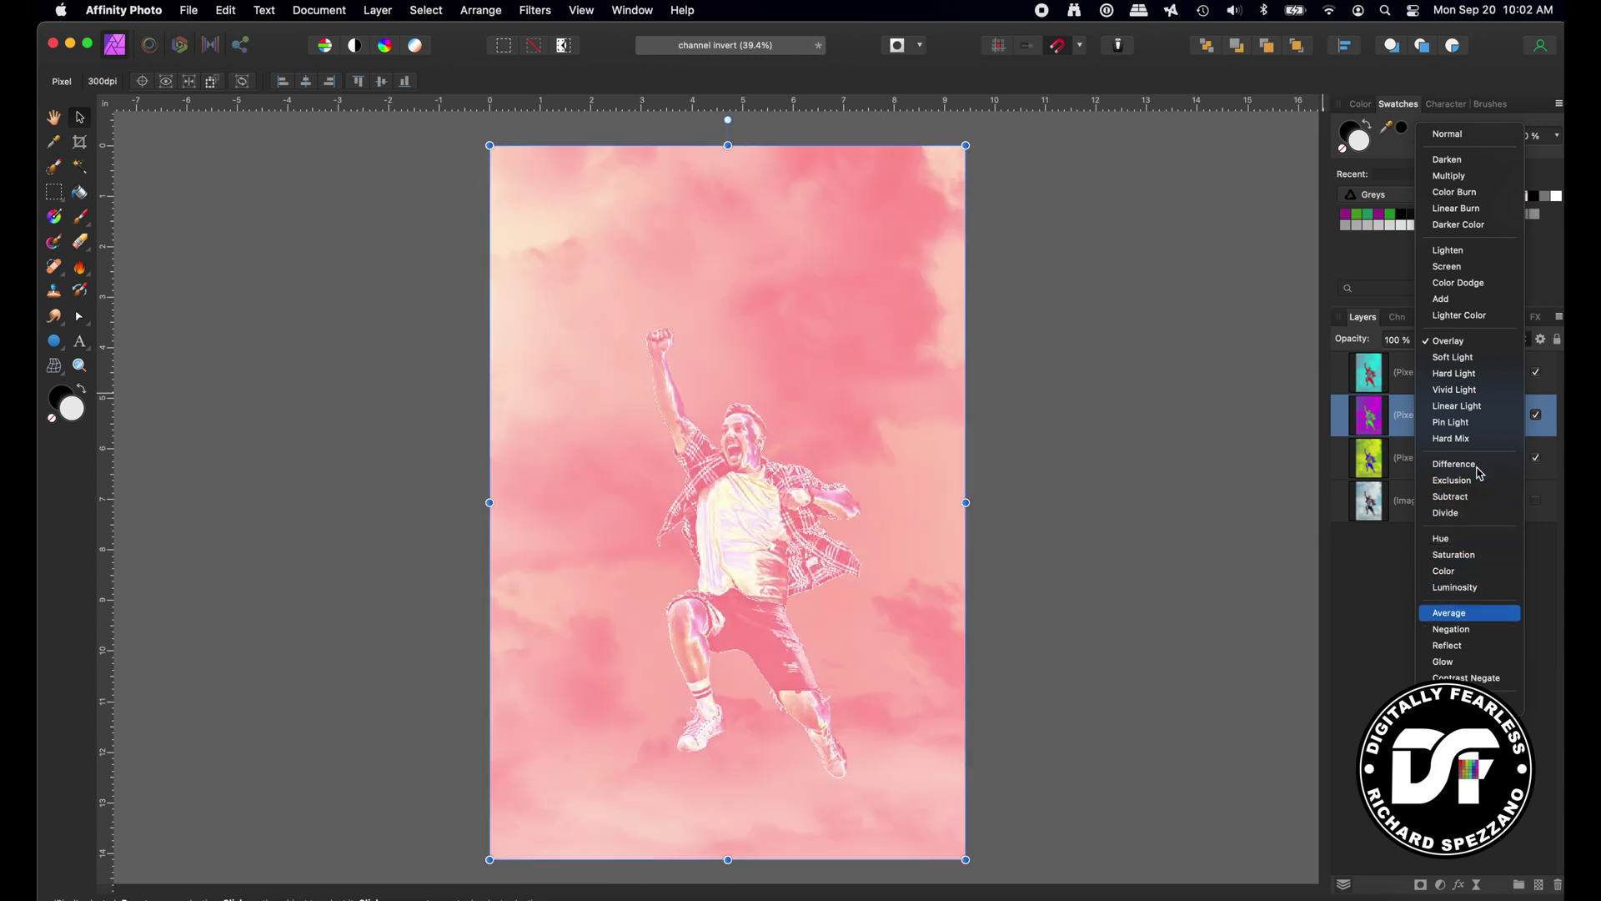
pyautogui.press('Up')
pyautogui.press('Down')
pyautogui.press('Down')
pyautogui.press('Down')
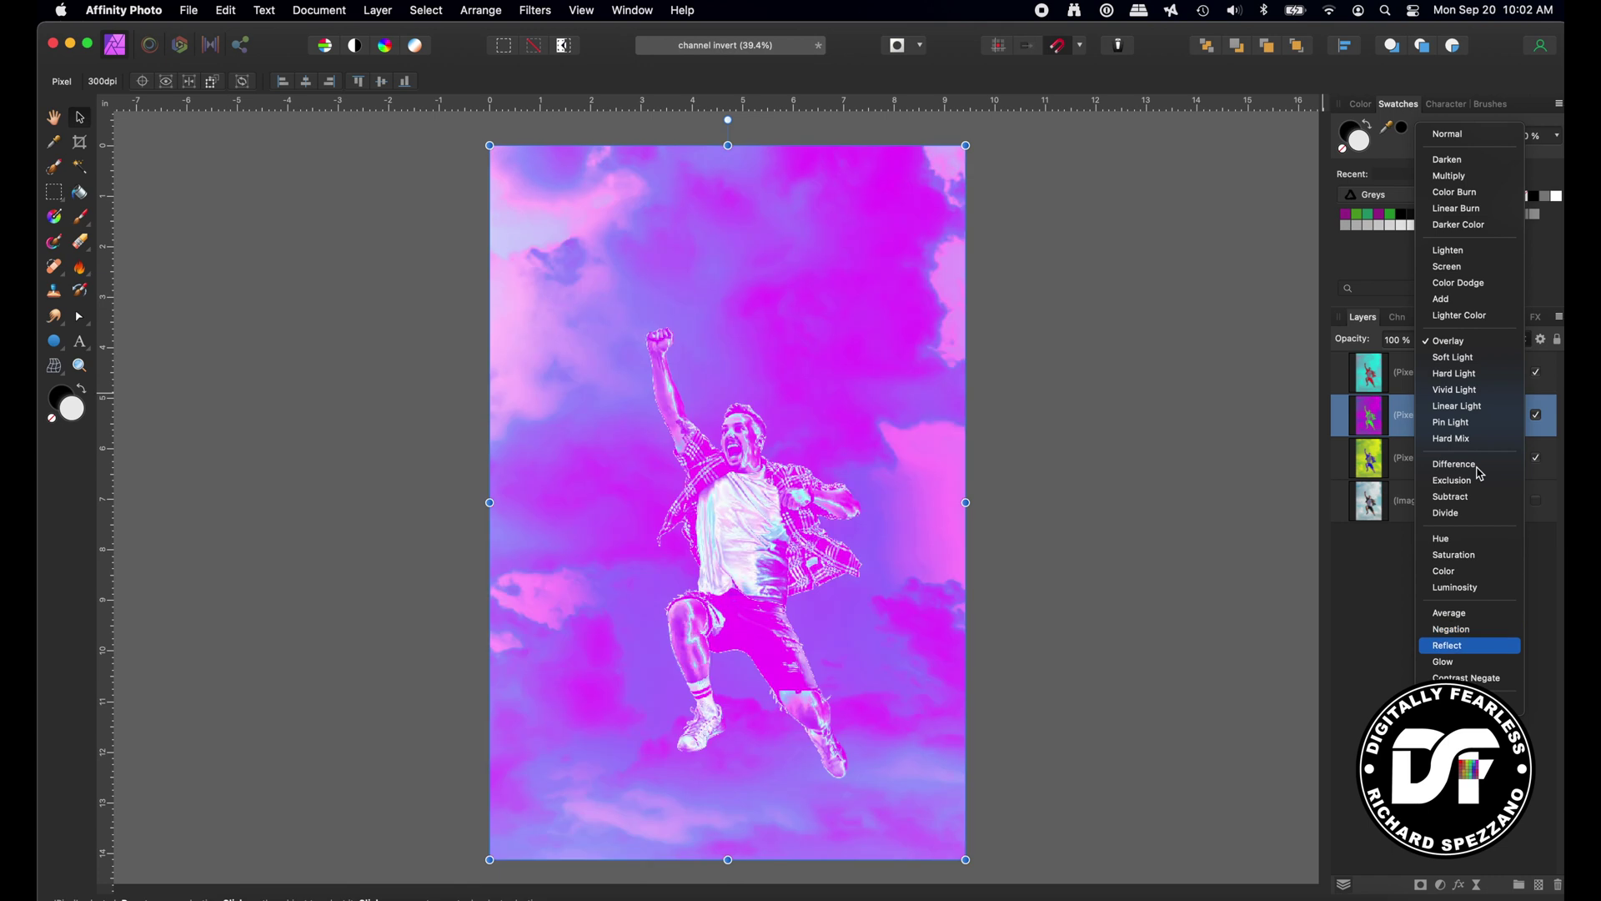
pyautogui.press('Up')
pyautogui.press('Up')
pyautogui.press('Up')
pyautogui.press('Up')
pyautogui.press('Up')
pyautogui.press('Up')
pyautogui.press('Up')
pyautogui.press('Up')
pyautogui.press('Up')
pyautogui.press('Up')
pyautogui.press('Up')
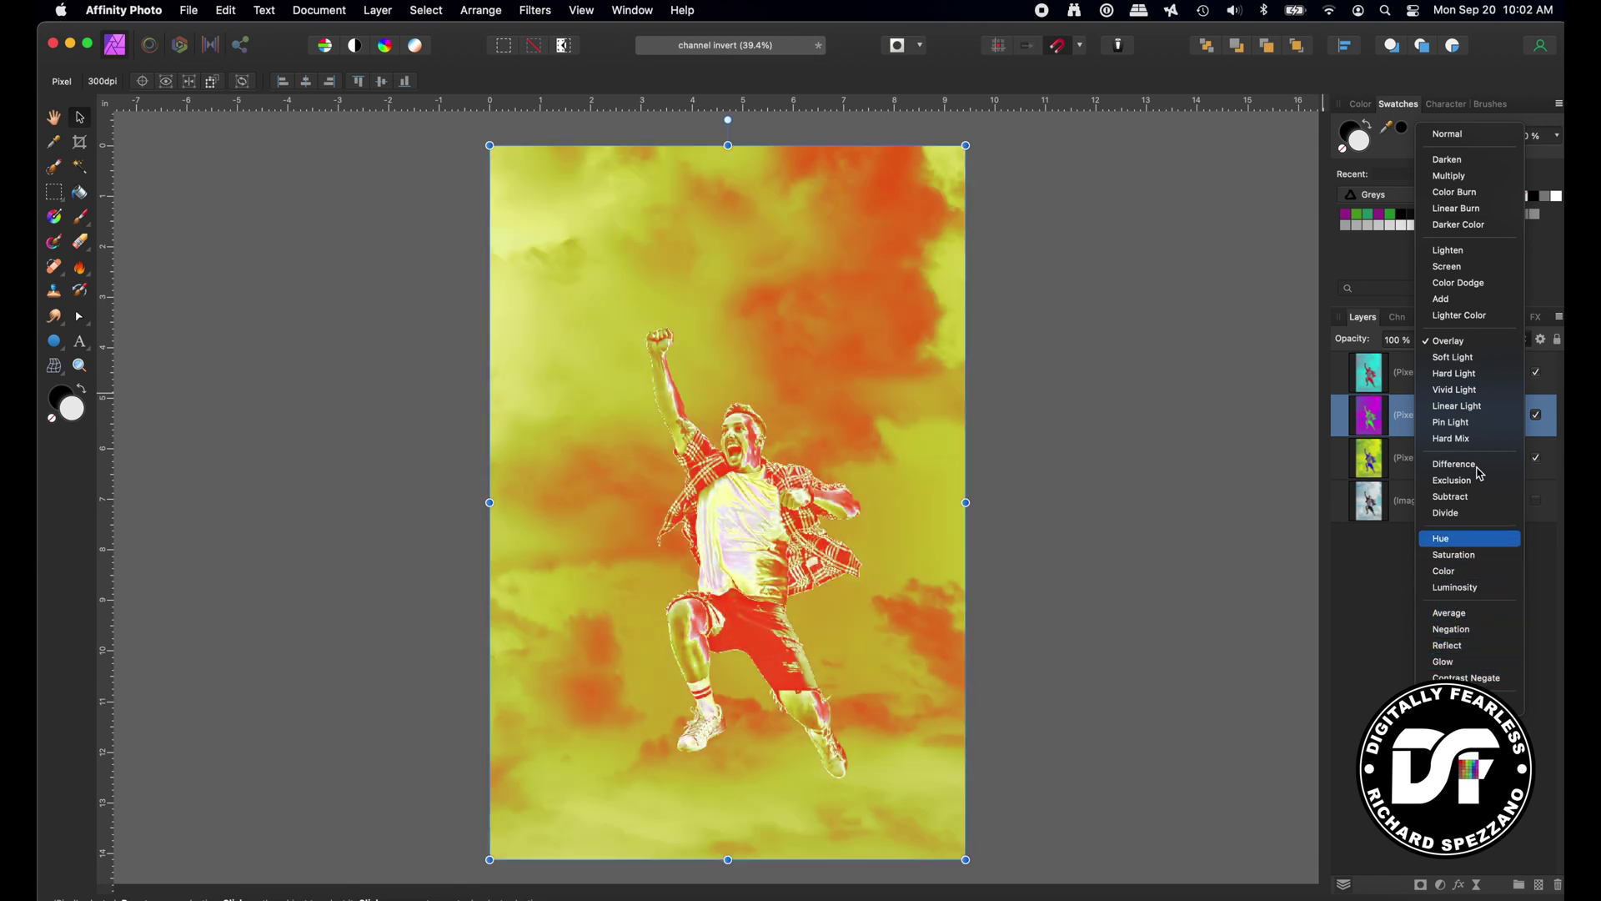
pyautogui.press('Up')
pyautogui.press('Up')
pyautogui.press('Up')
pyautogui.press('Up')
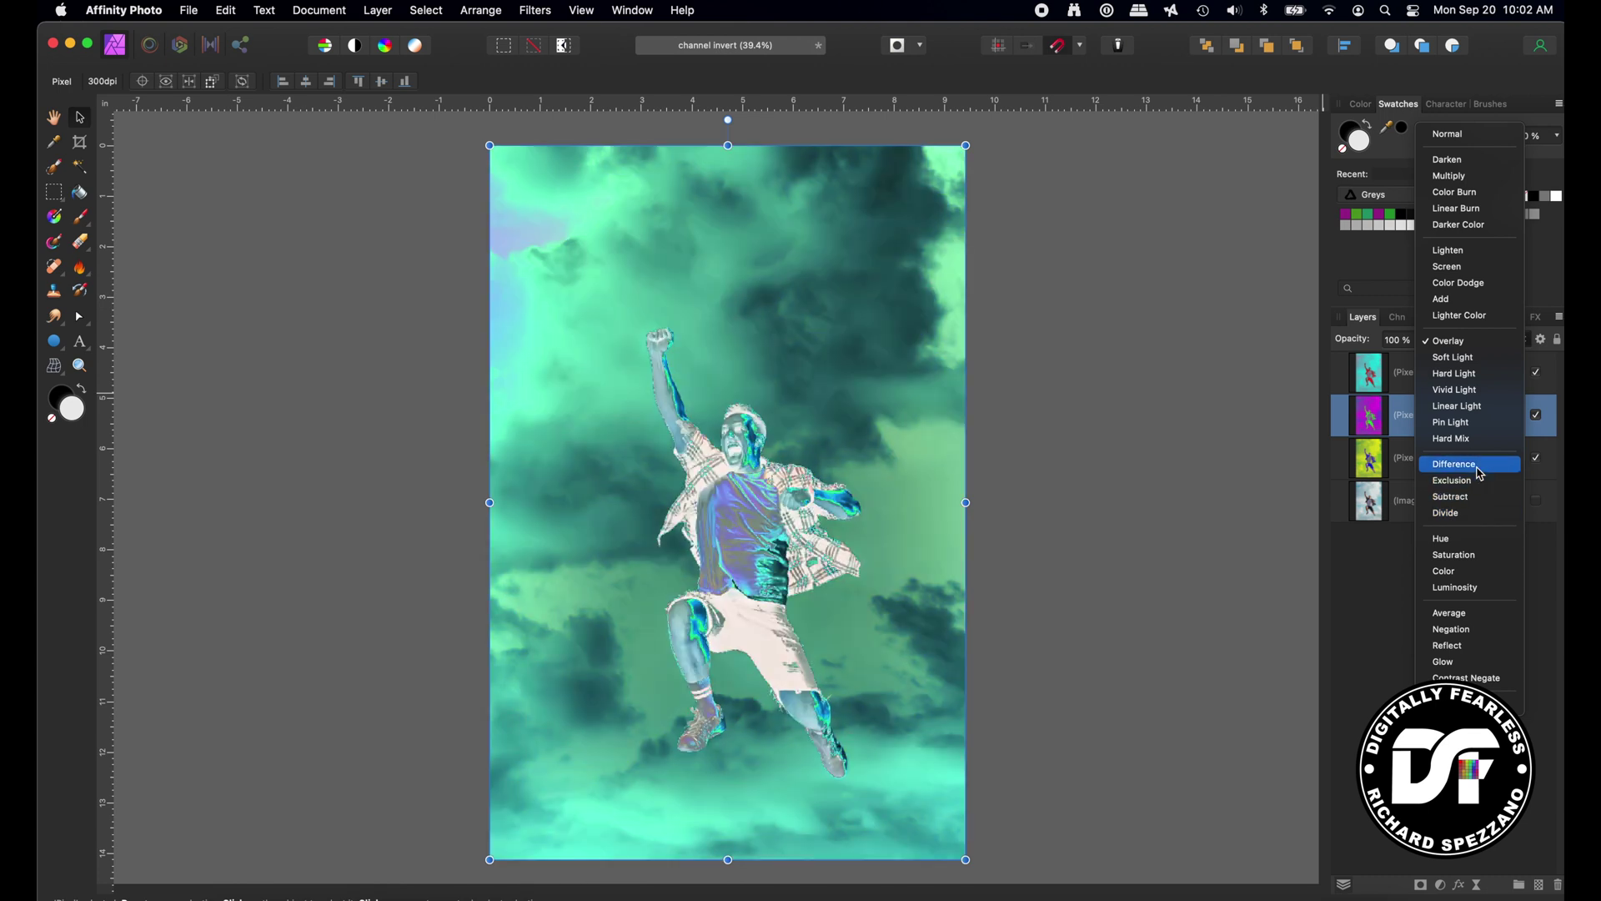
pyautogui.press('Up')
pyautogui.press('Up')
pyautogui.press('Up')
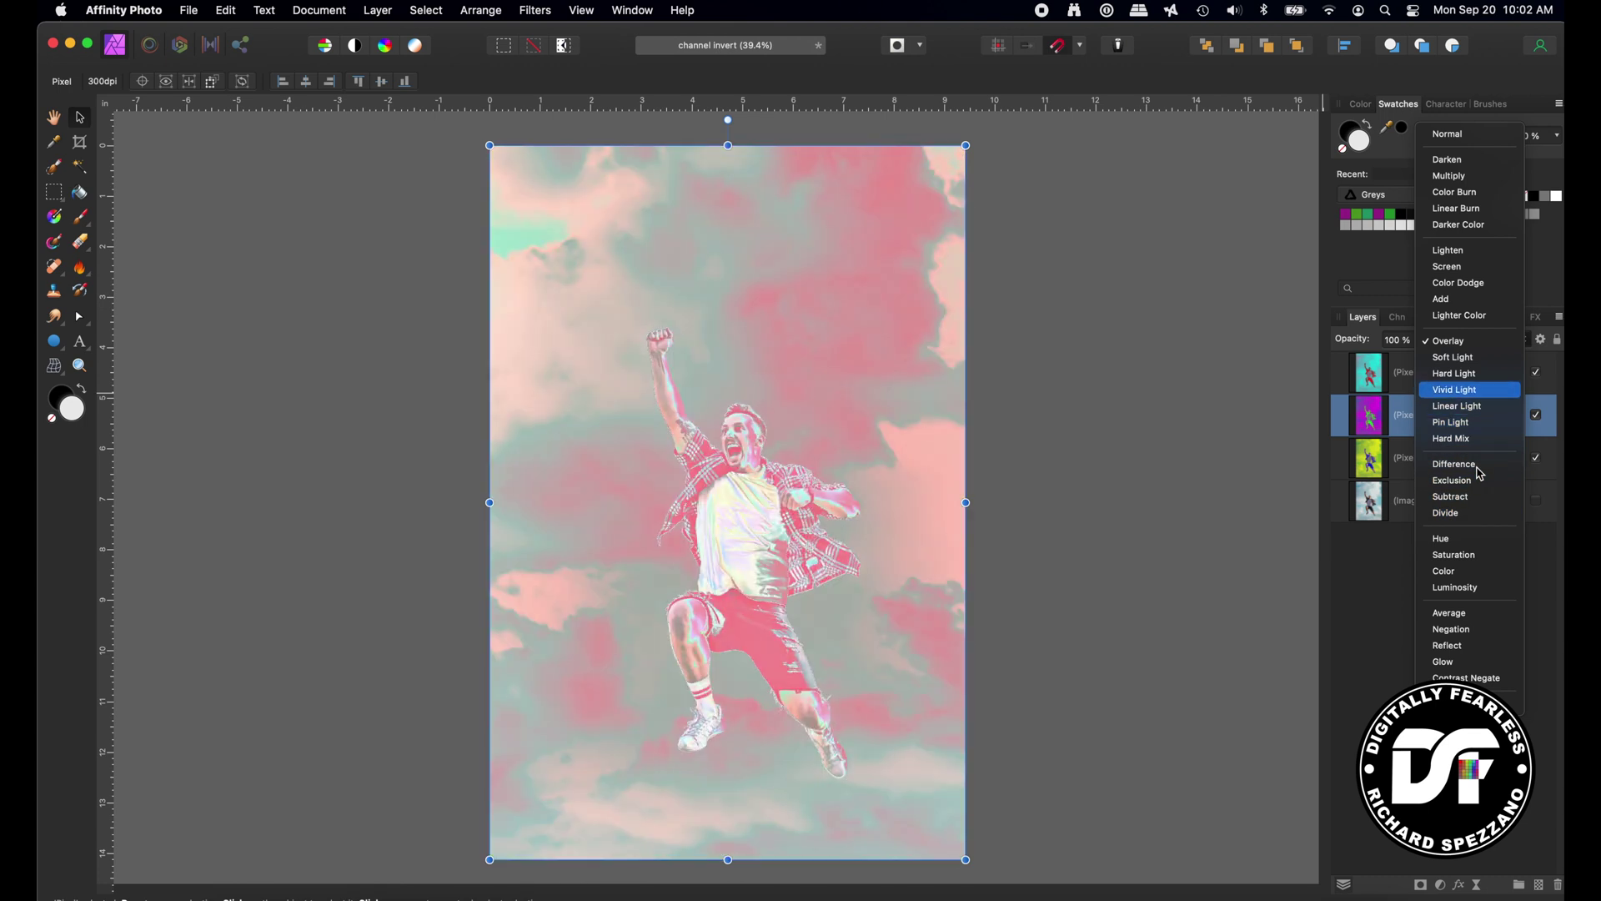
pyautogui.press('Up')
pyautogui.press('Up')
pyautogui.press('Up')
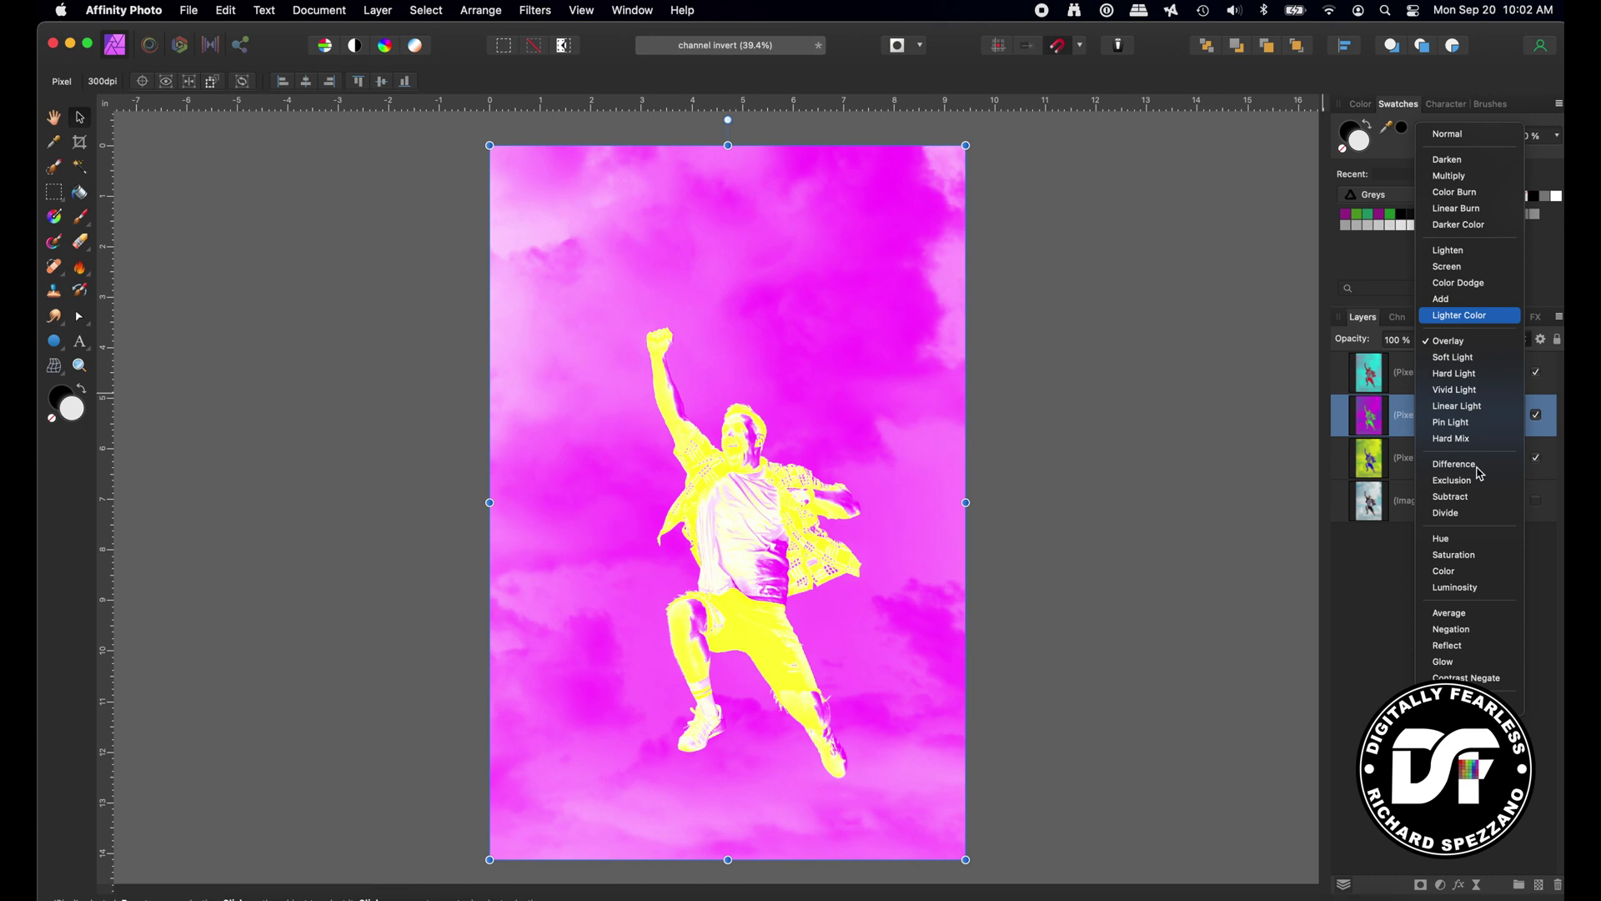
pyautogui.press('Up')
pyautogui.press('Up')
pyautogui.press('Up')
pyautogui.press('Up')
pyautogui.press('Up')
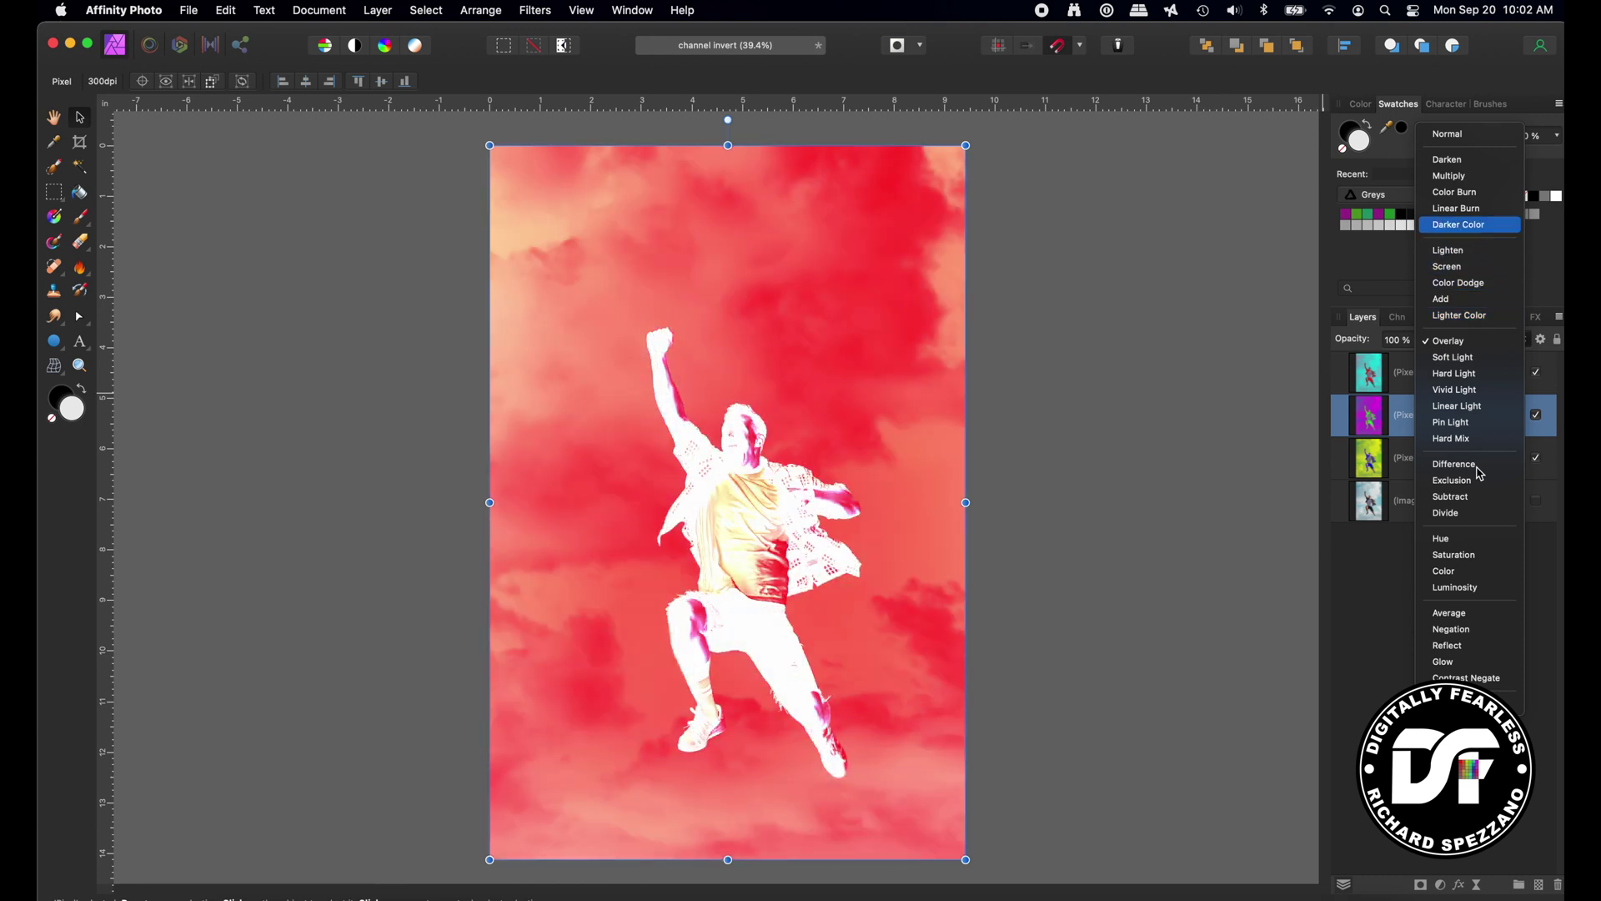
pyautogui.press('Down')
pyautogui.press('Down')
pyautogui.press('Down')
pyautogui.press('Down')
pyautogui.press('Down')
pyautogui.press('Down')
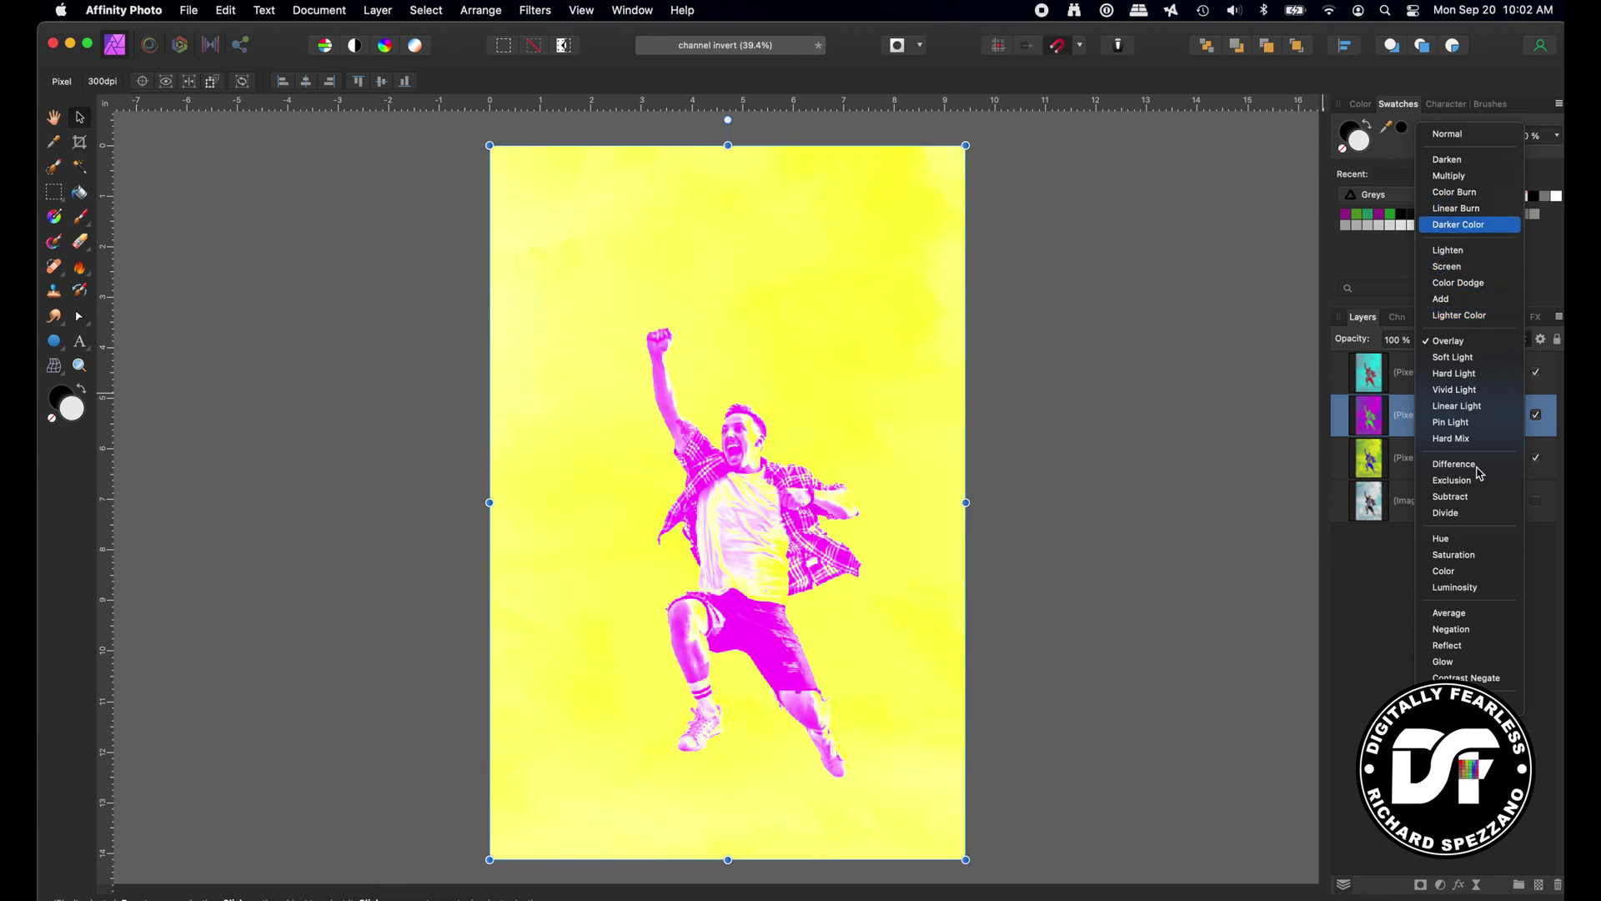
pyautogui.press('Down')
pyautogui.press('Down')
pyautogui.press('Down')
pyautogui.press('Down')
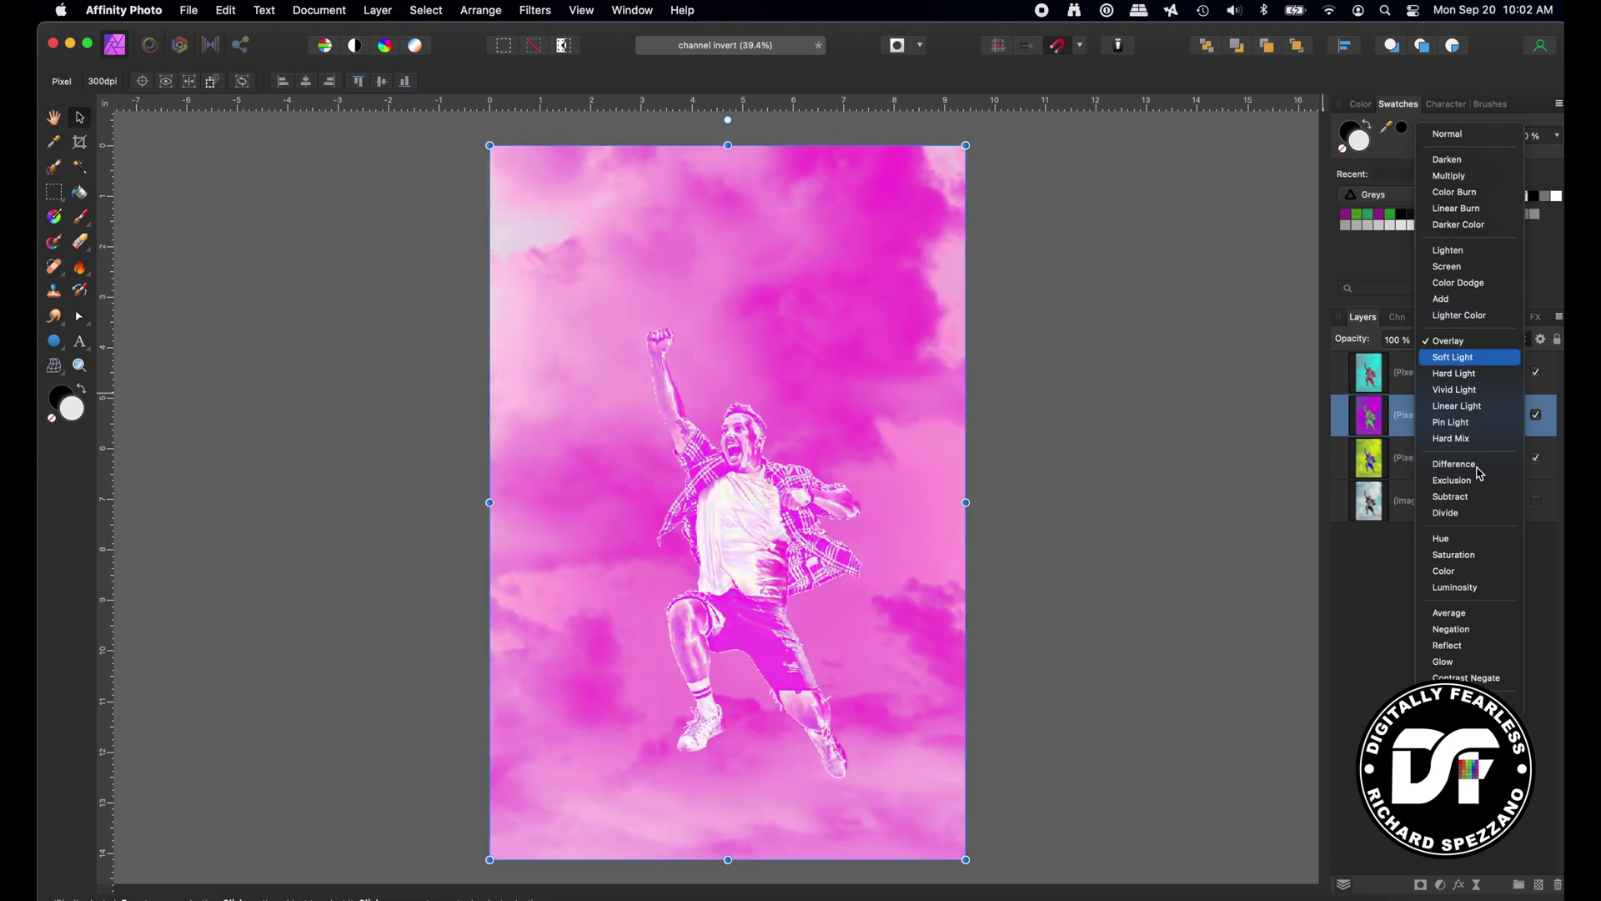
pyautogui.click(1455, 179)
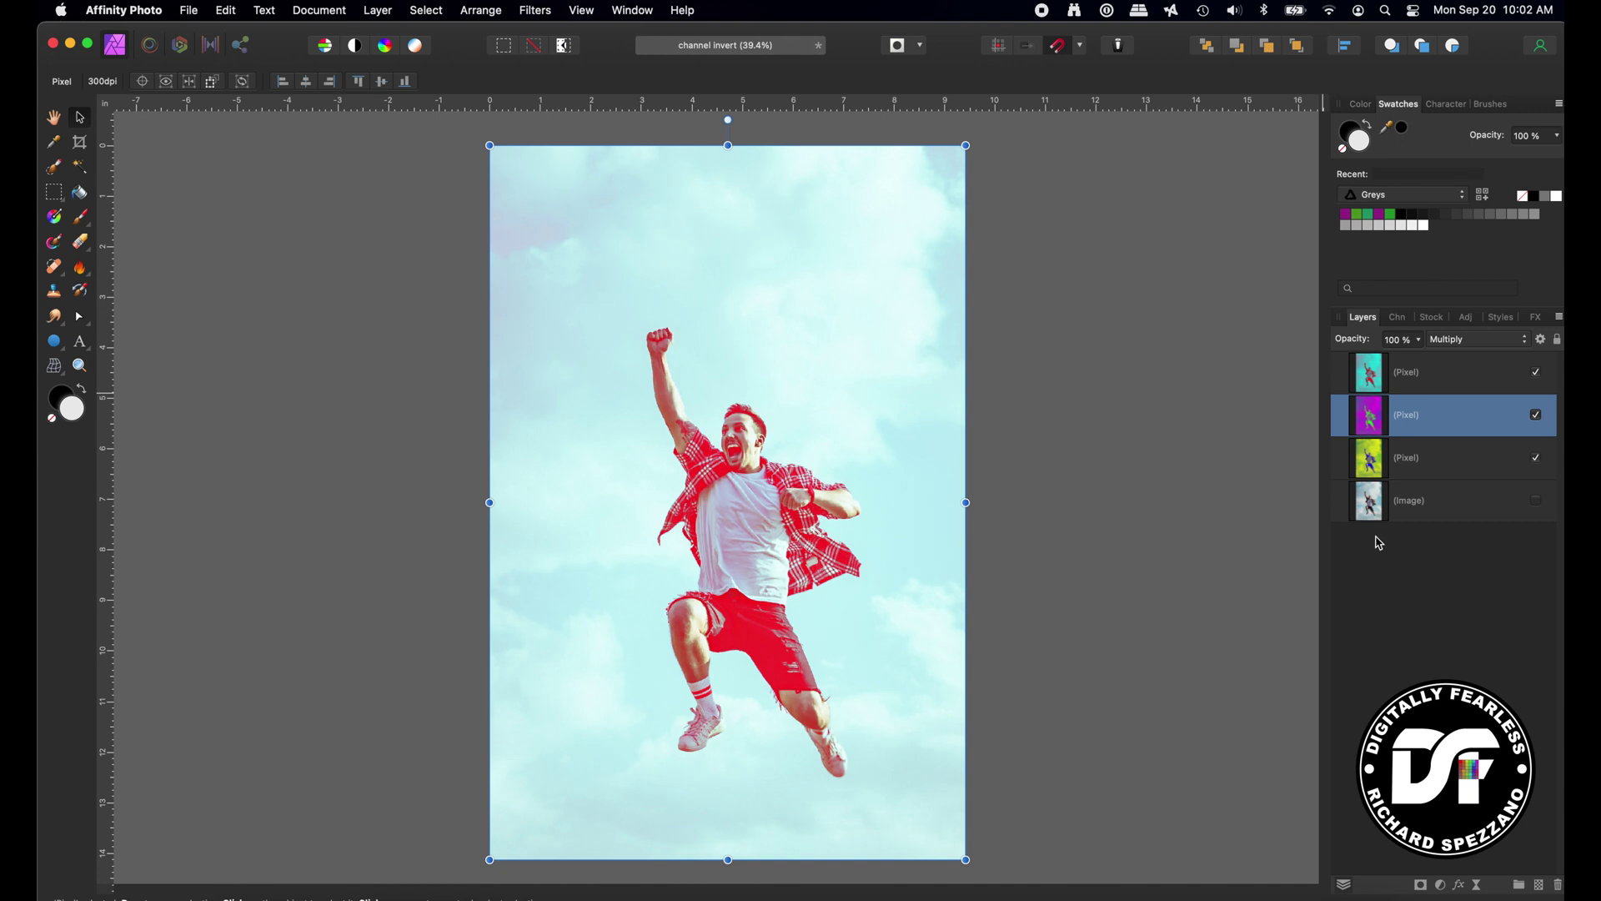
# - Reorder the pixel layers so the green-inverted one is on top, followed by the red-inverted and then the blue-inverted one
pyautogui.moveTo(1376, 465); pyautogui.dragTo(1372, 396)
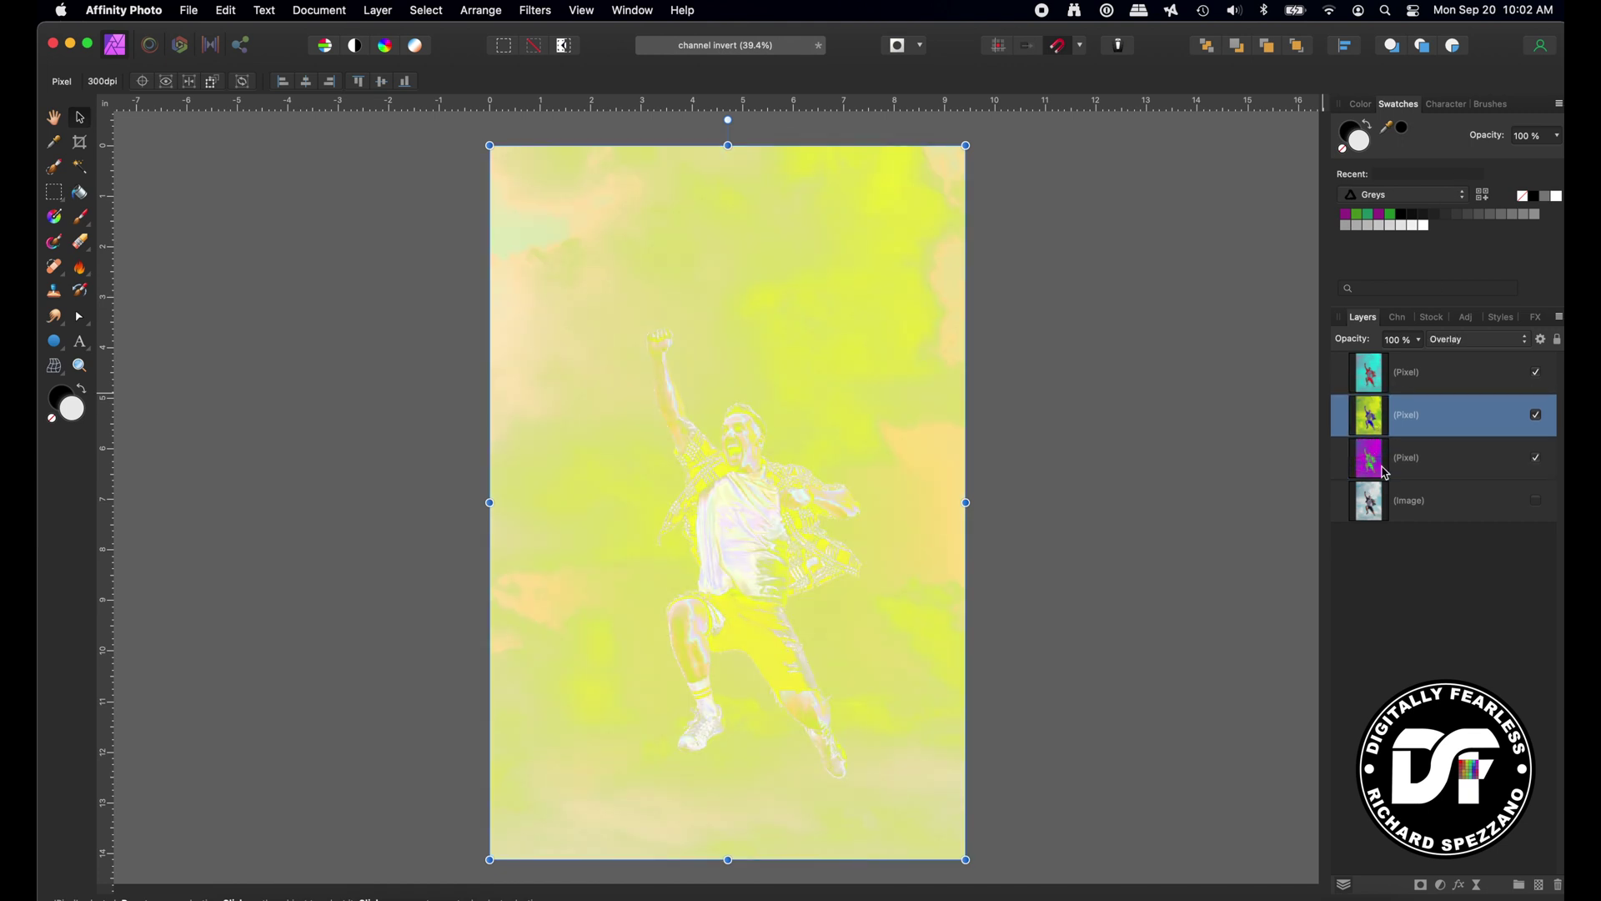
pyautogui.press('super+z')
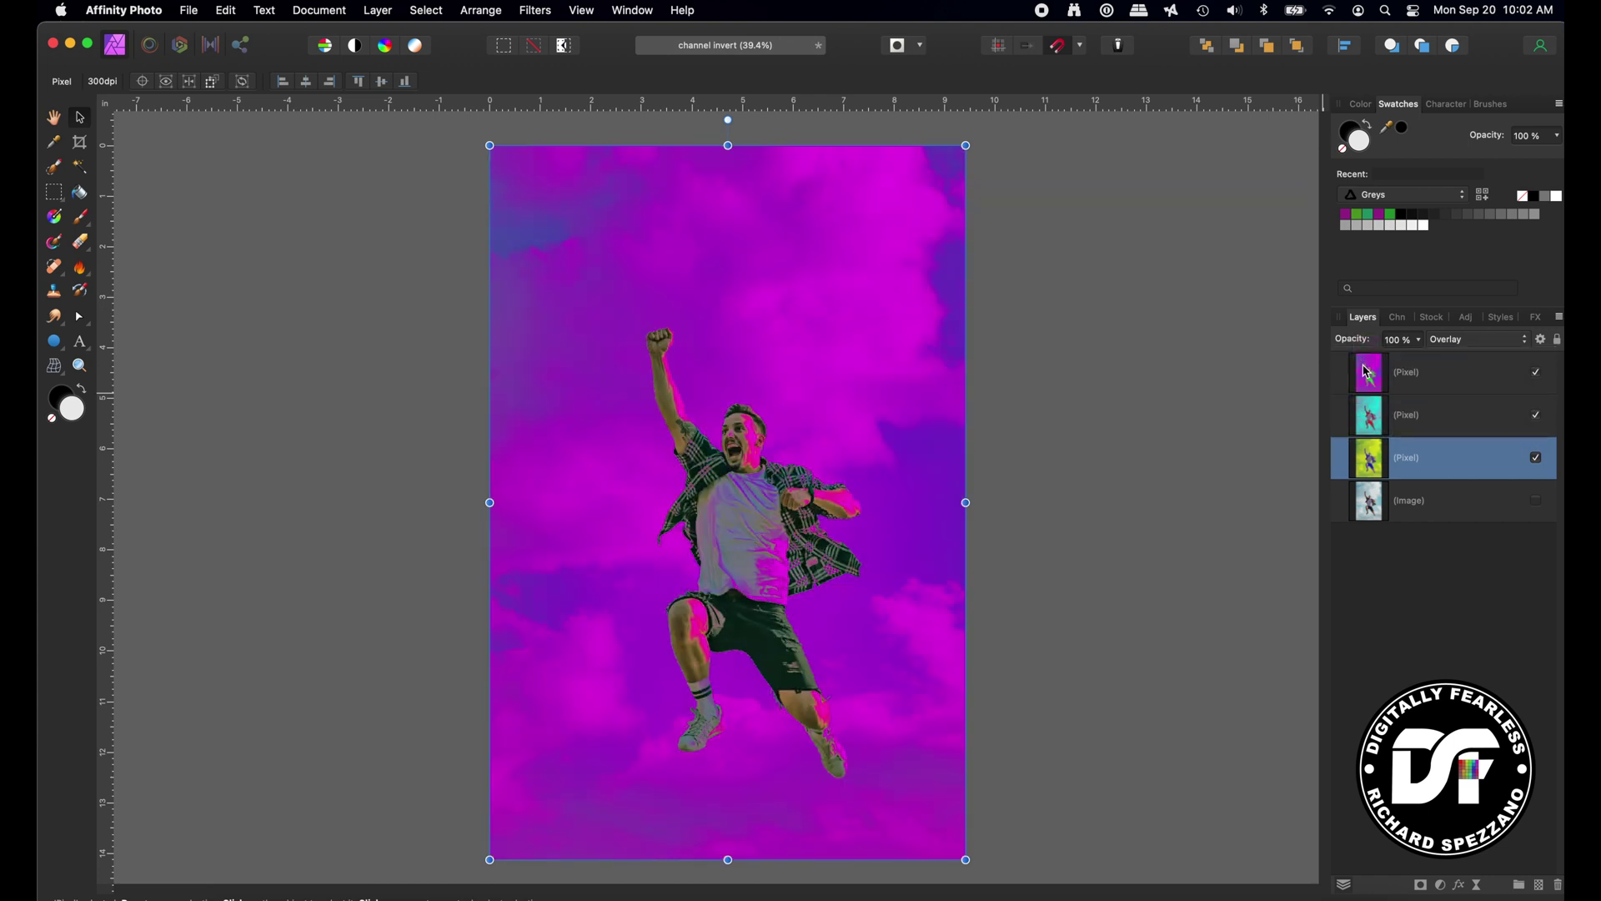
# - Set the red-inverted layer and the green-inverted layer above it to the Overlay blend mode
pyautogui.click(1427, 421)
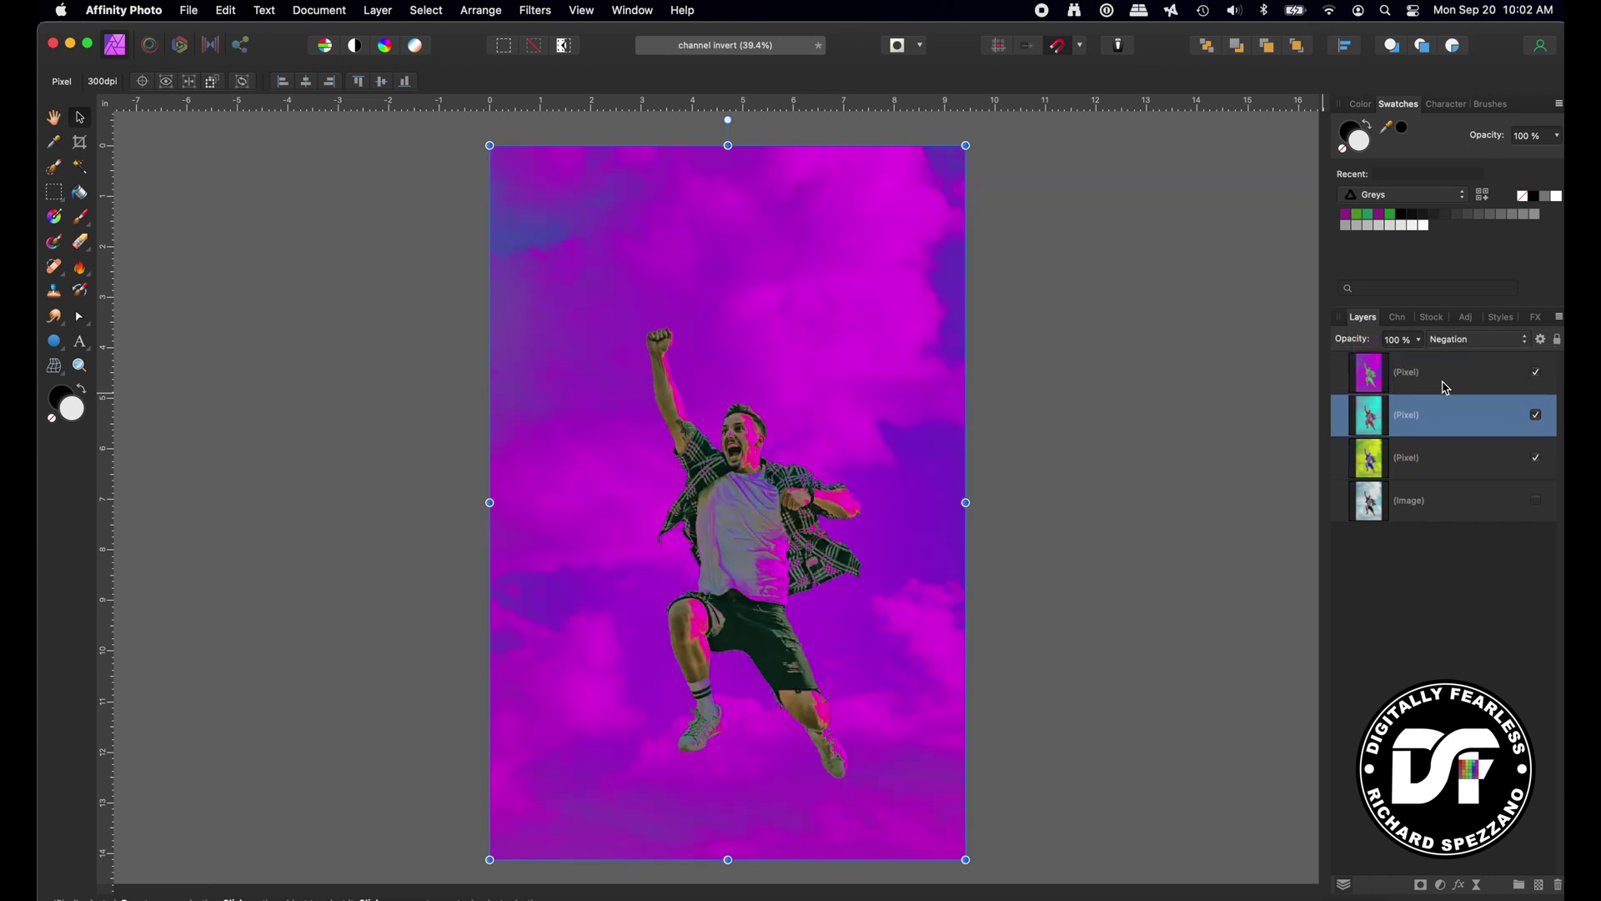
pyautogui.click(1443, 468)
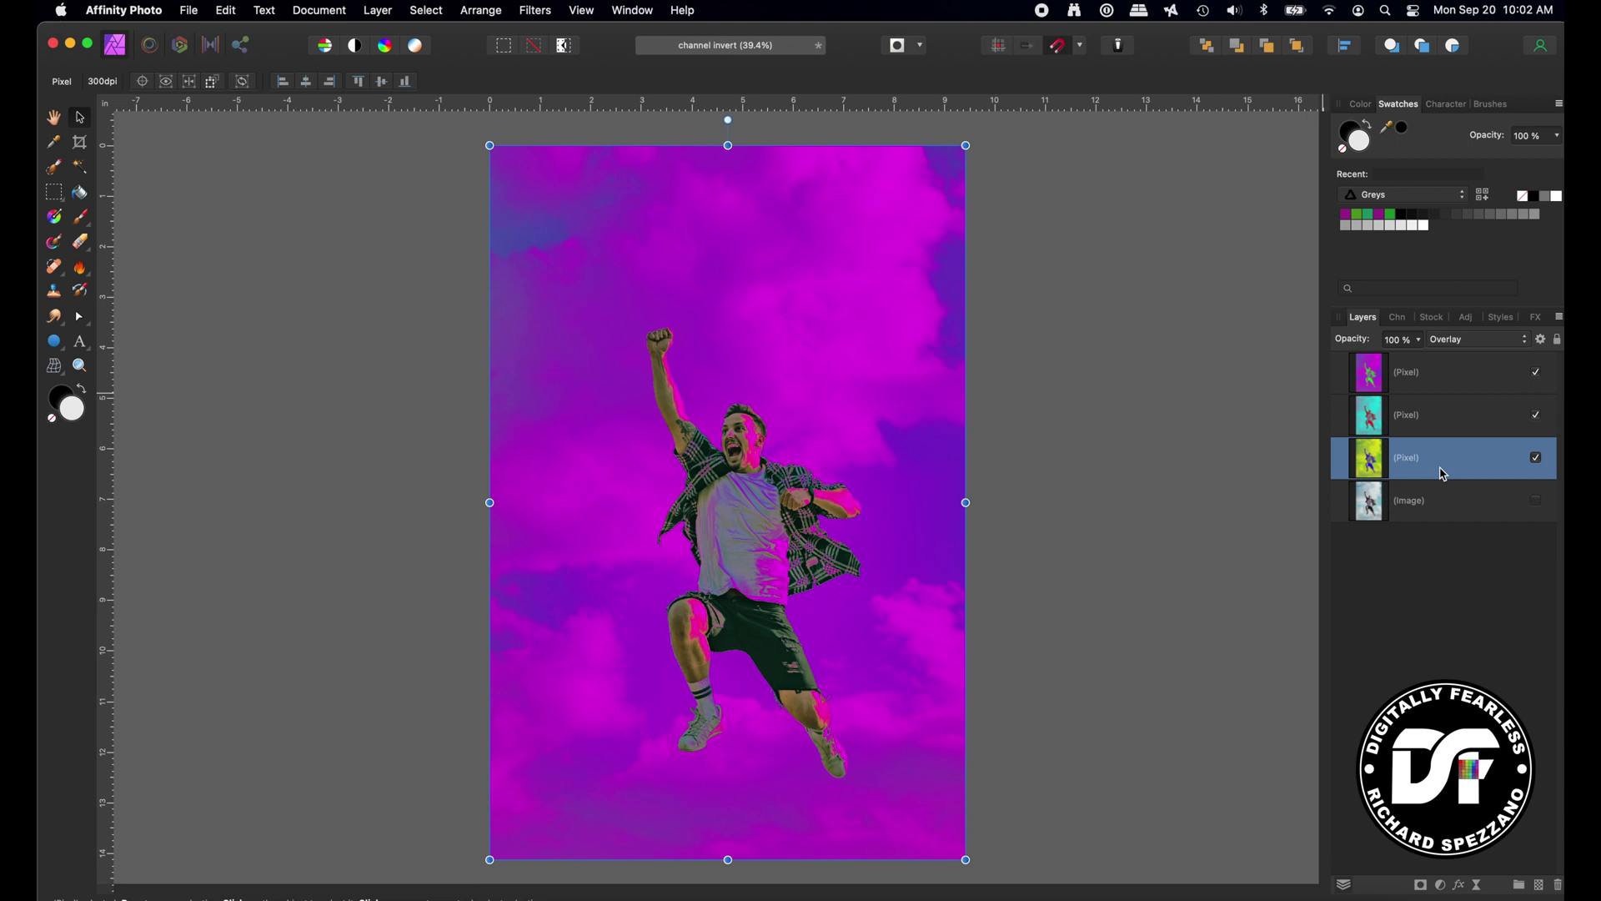
pyautogui.click(1442, 425)
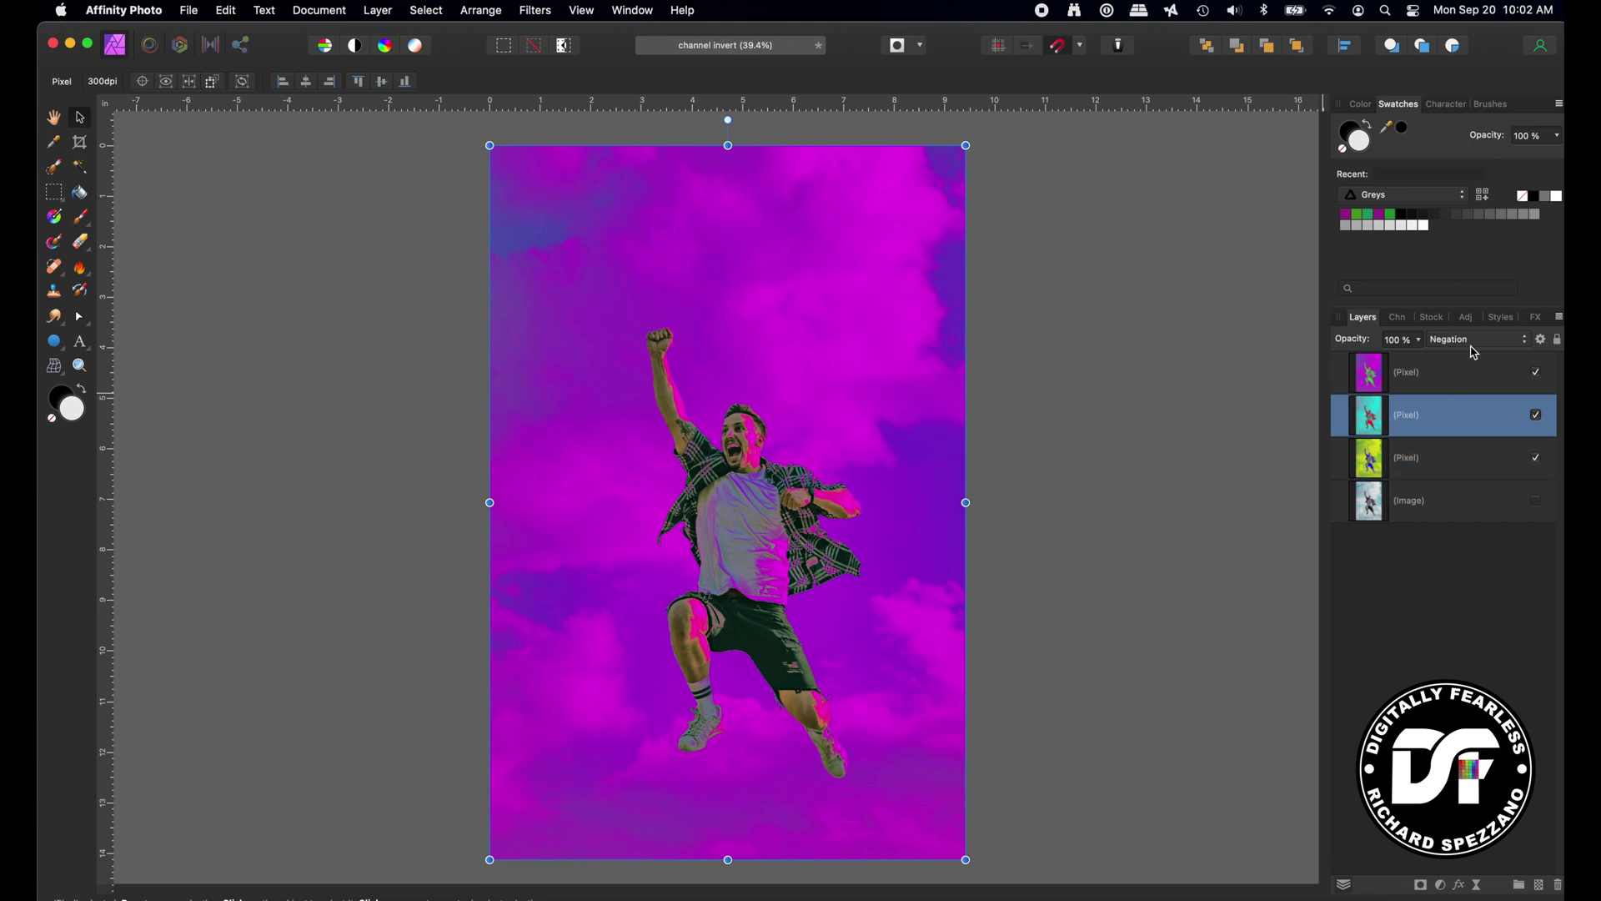
pyautogui.click(1471, 346)
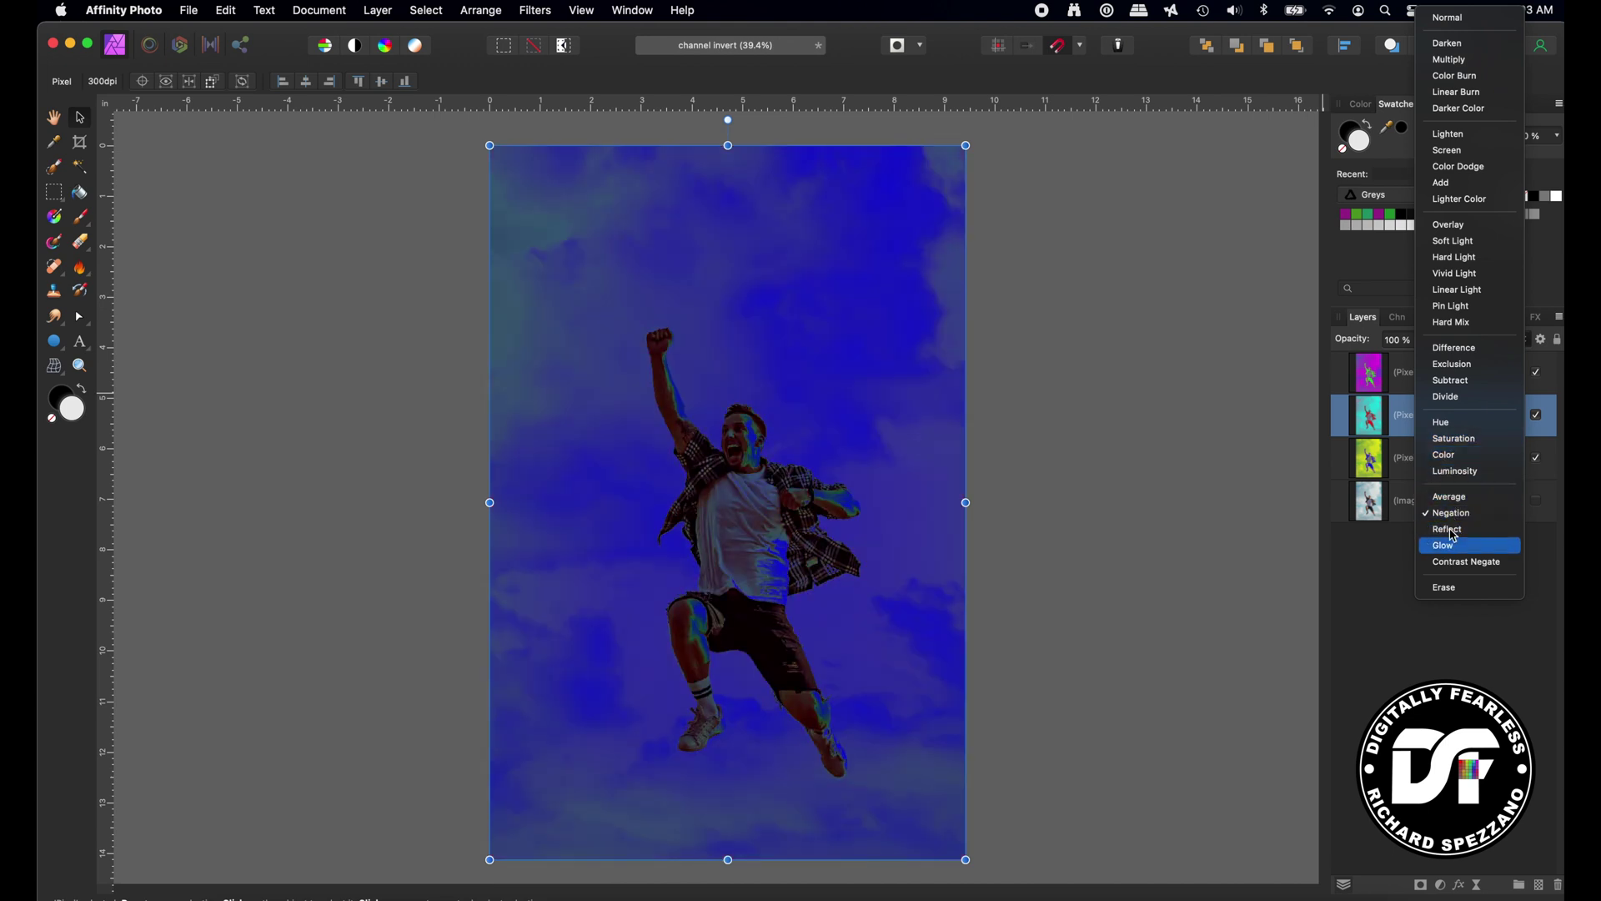
pyautogui.click(1436, 225)
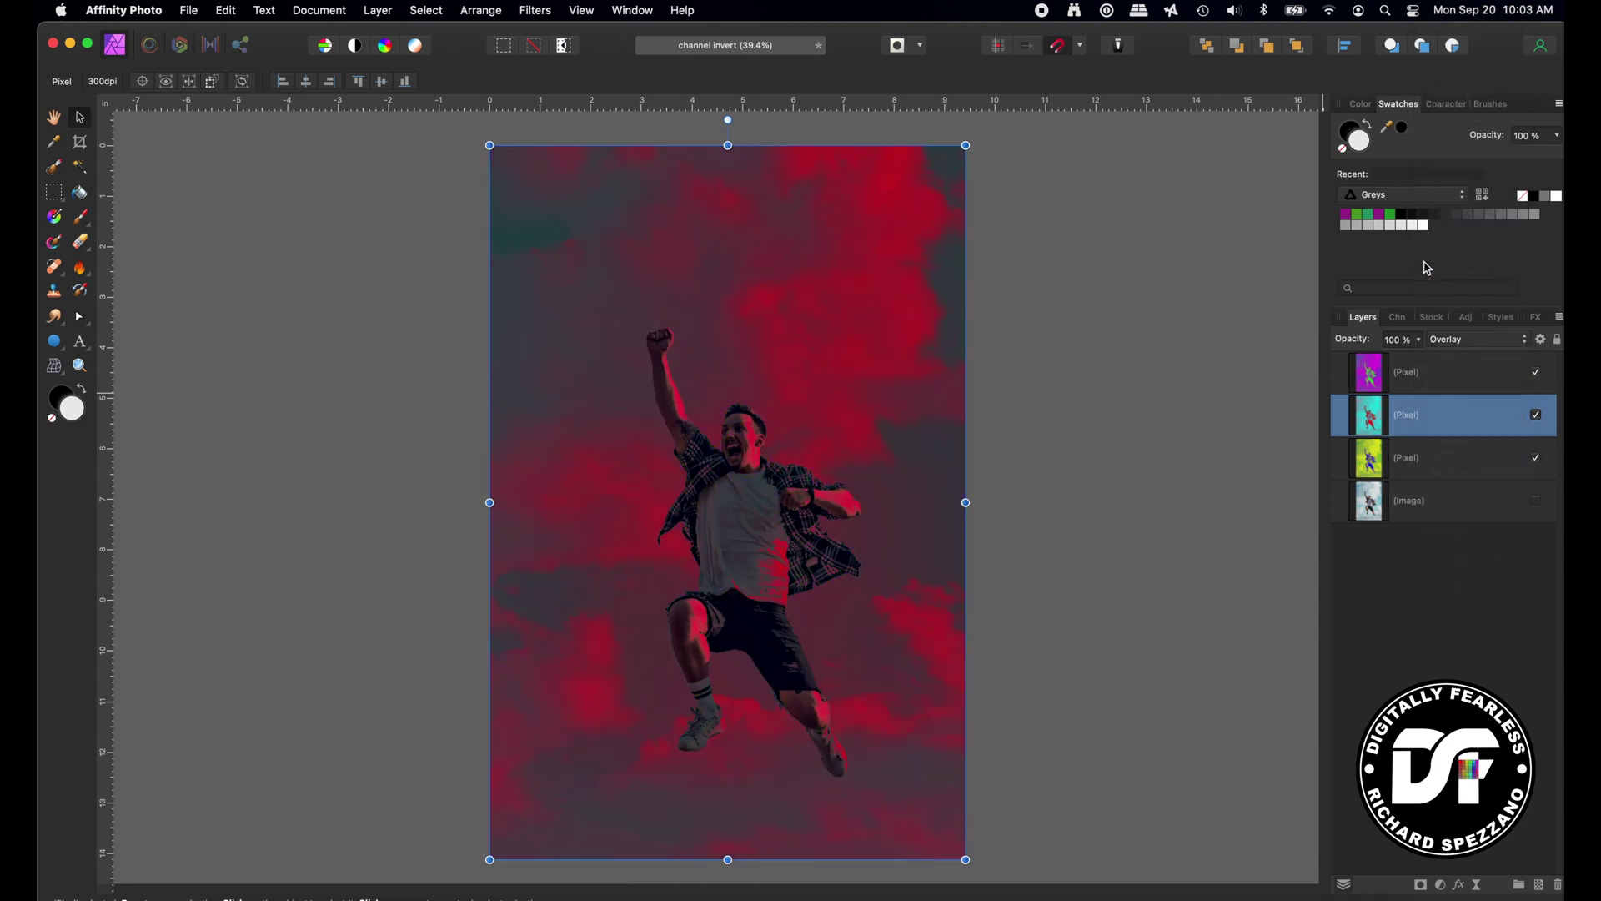
pyautogui.click(1400, 376)
pyautogui.click(1460, 338)
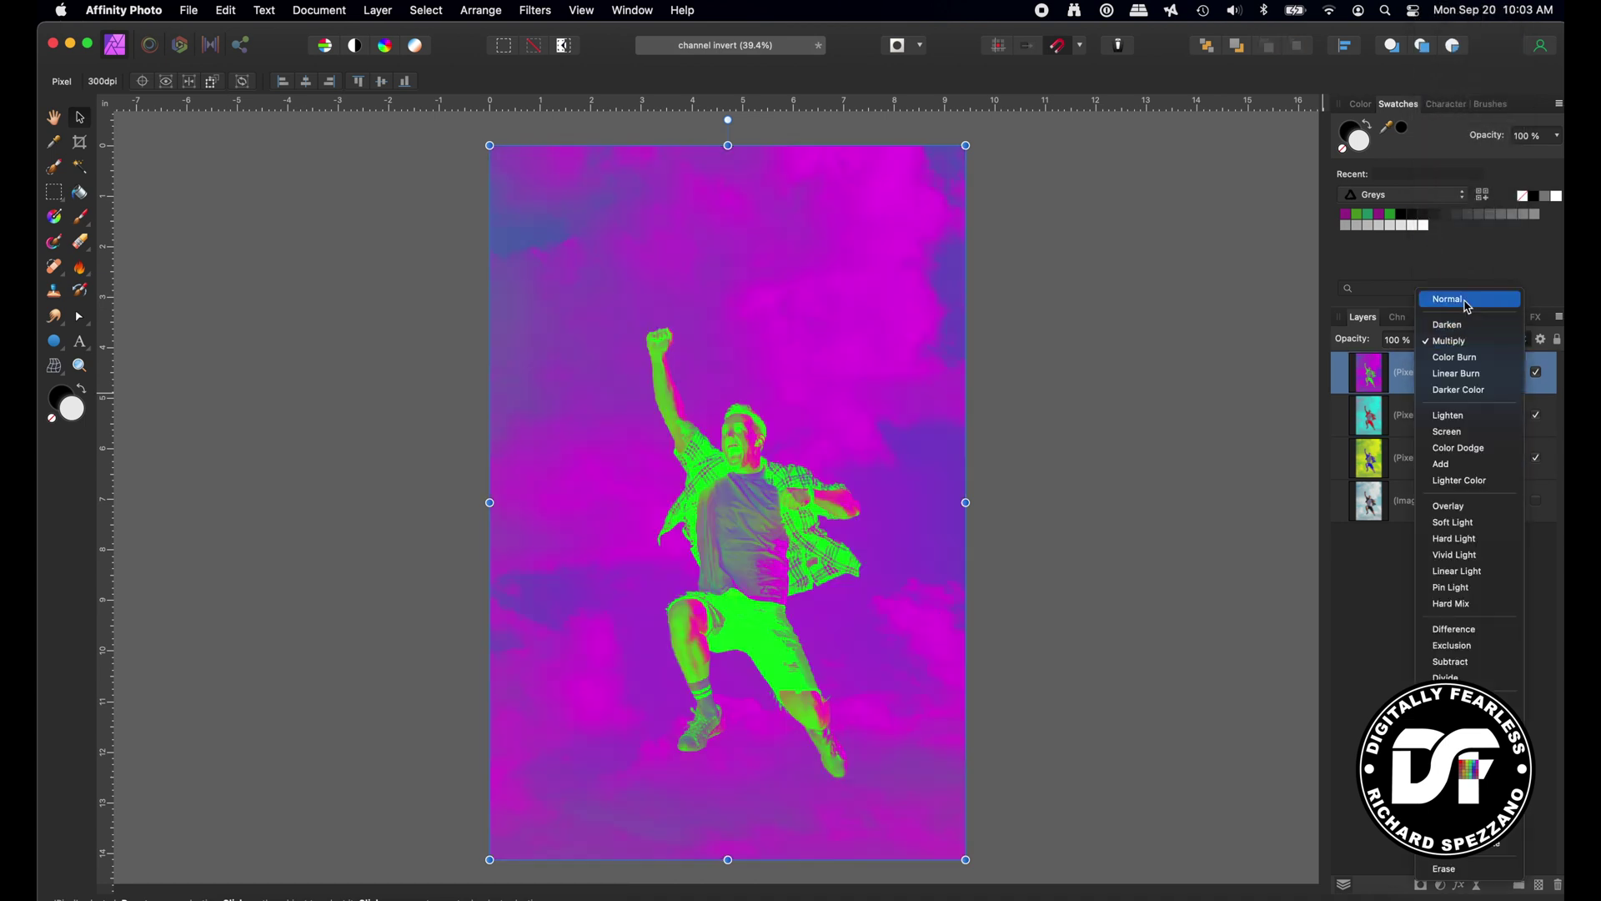
pyautogui.click(1457, 515)
pyautogui.click(1451, 454)
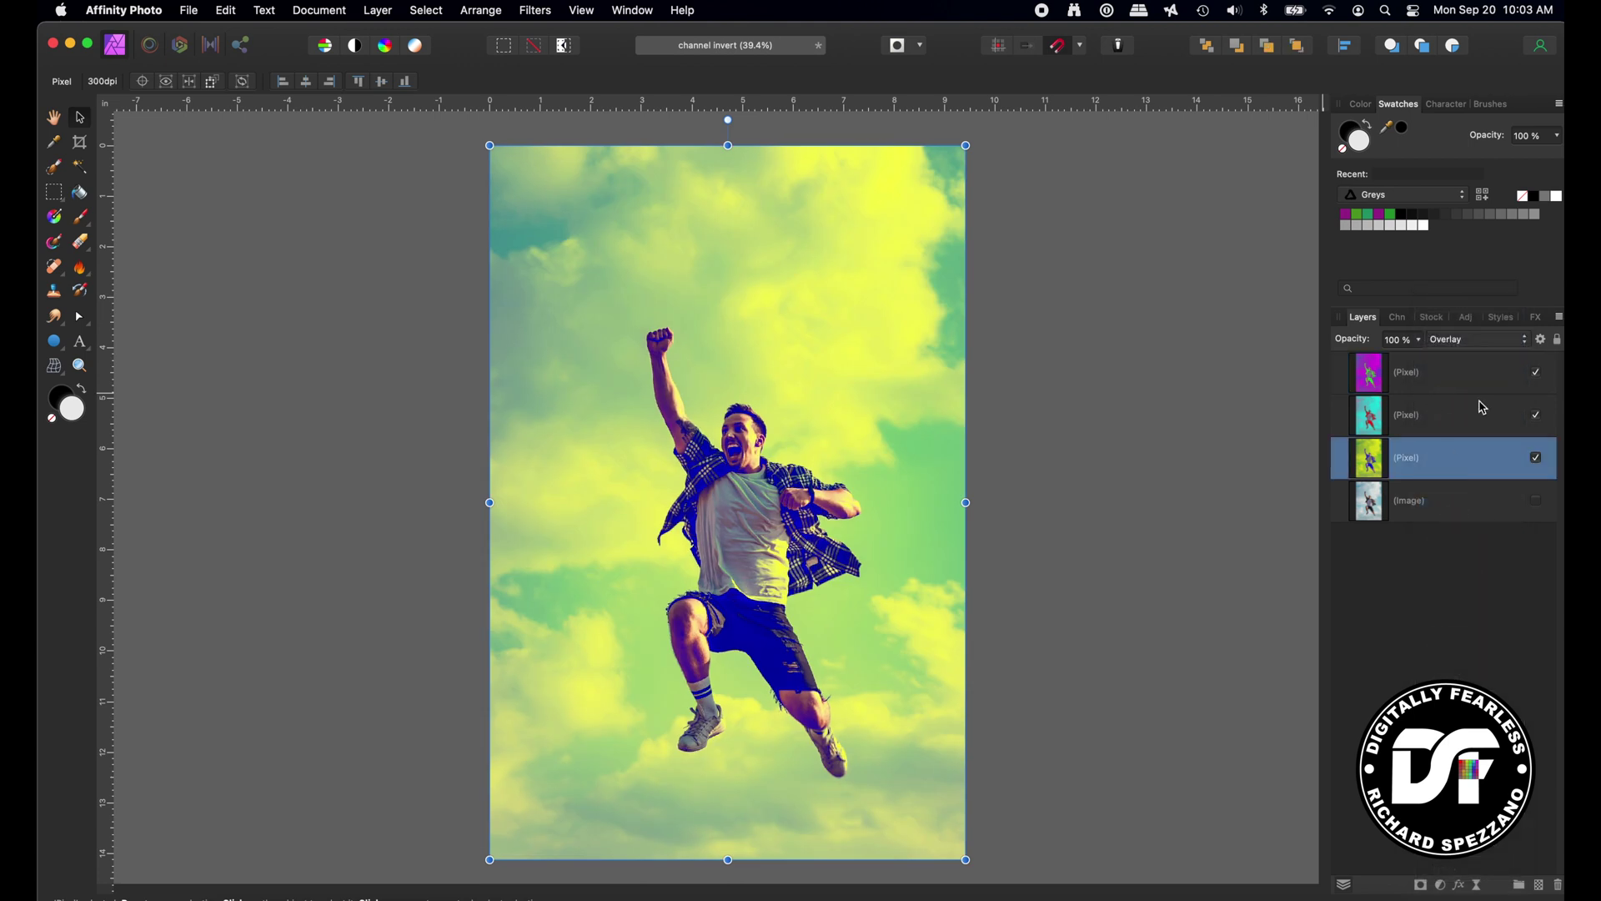
# - Offset the green-inverted layer slightly to the left and the red-inverted layer slightly to the right
pyautogui.click(1382, 377)
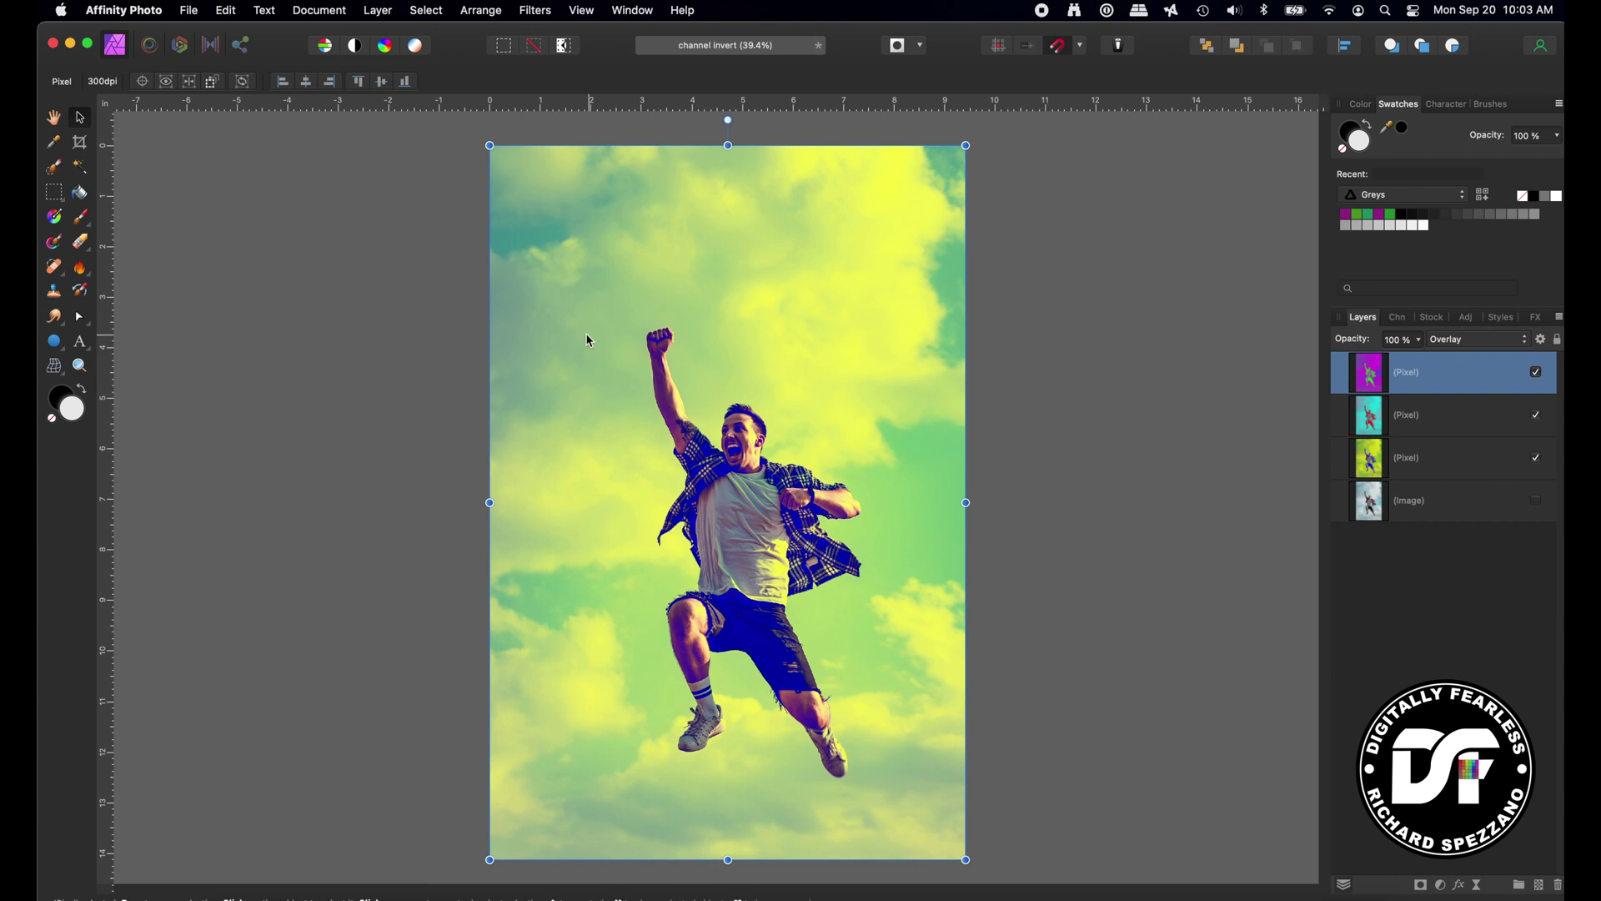
pyautogui.moveTo(572, 337)
pyautogui.mouseDown()
pyautogui.moveTo(543, 344)
pyautogui.moveTo(563, 341)
pyautogui.mouseUp()
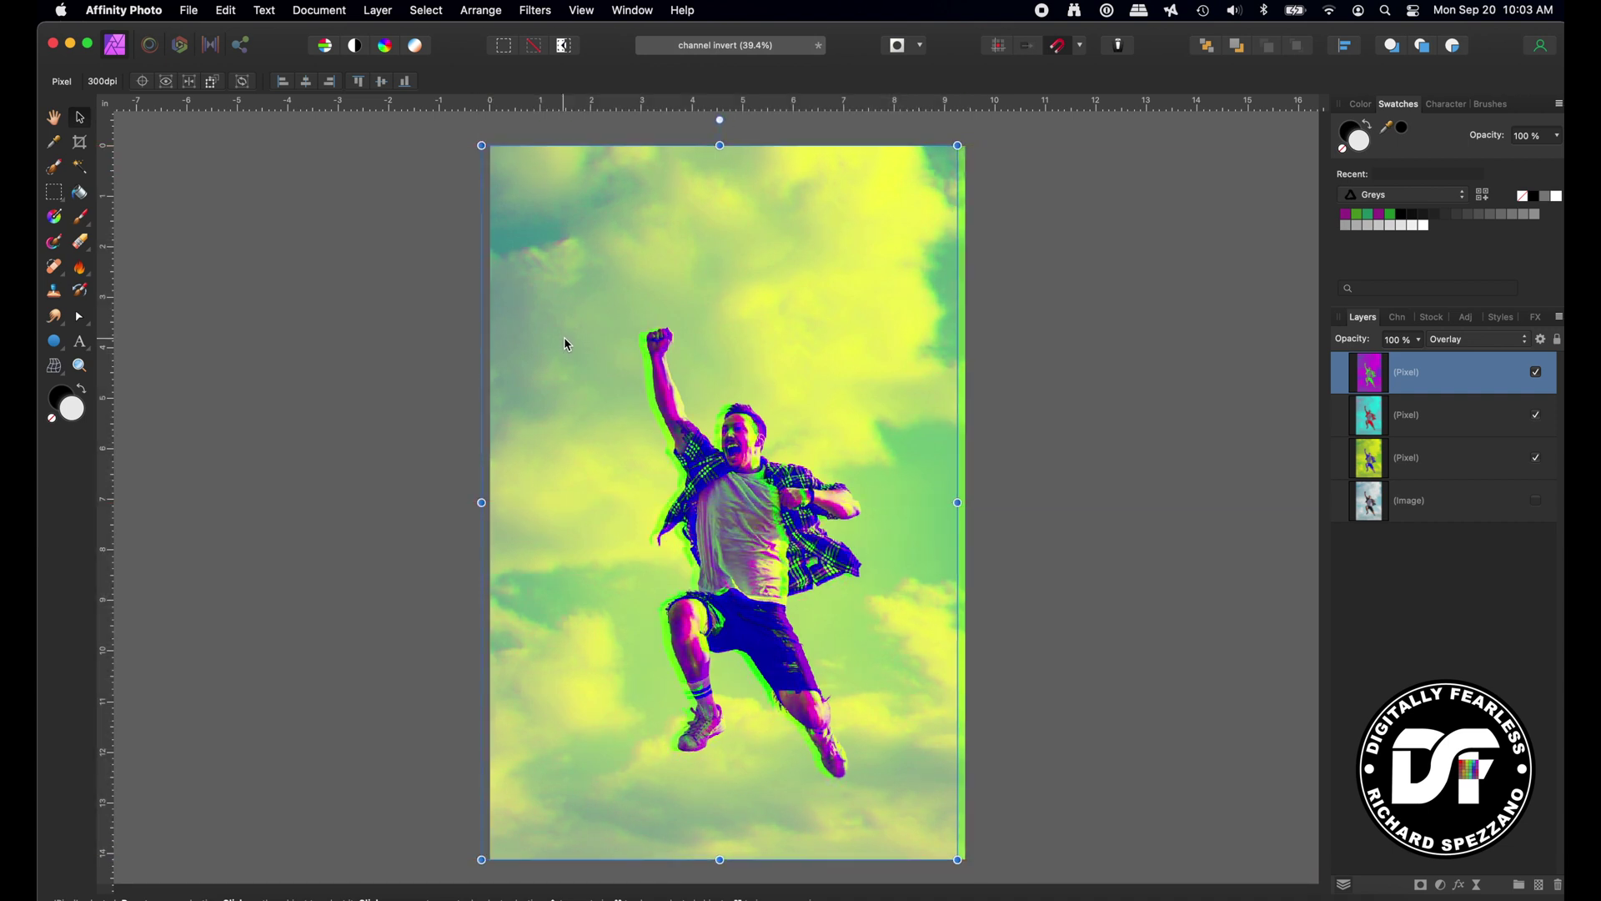
pyautogui.click(1460, 418)
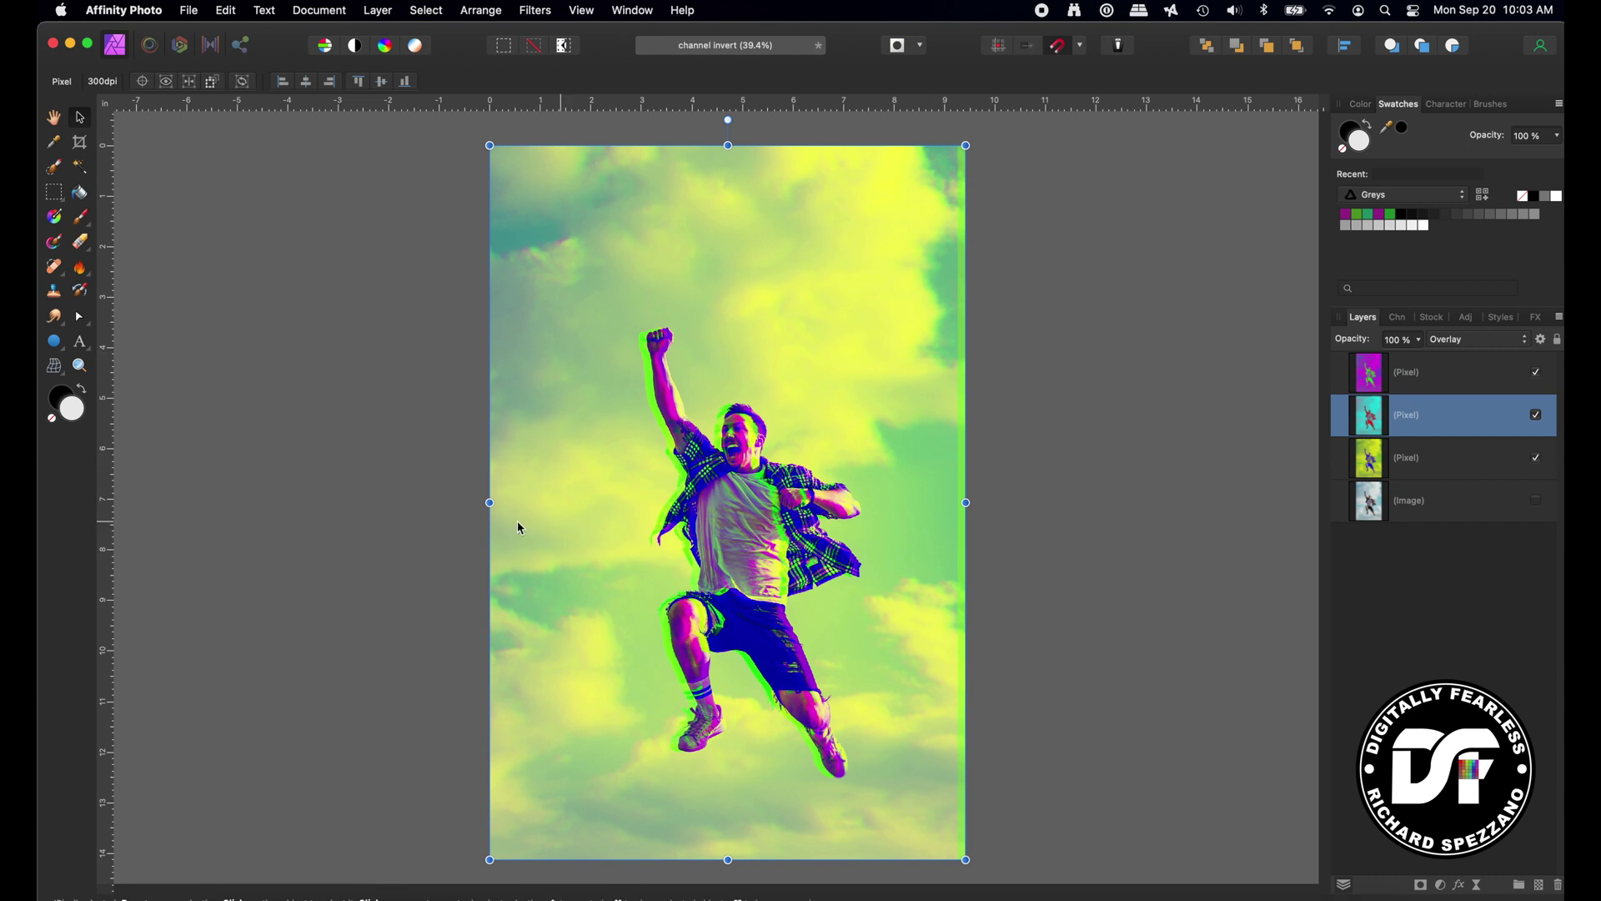
pyautogui.moveTo(572, 521)
pyautogui.mouseDown()
pyautogui.moveTo(537, 526)
pyautogui.moveTo(570, 514)
pyautogui.mouseUp()
# - Set the top green-inverted layer's blend mode to Linear Burn
pyautogui.click(1441, 372)
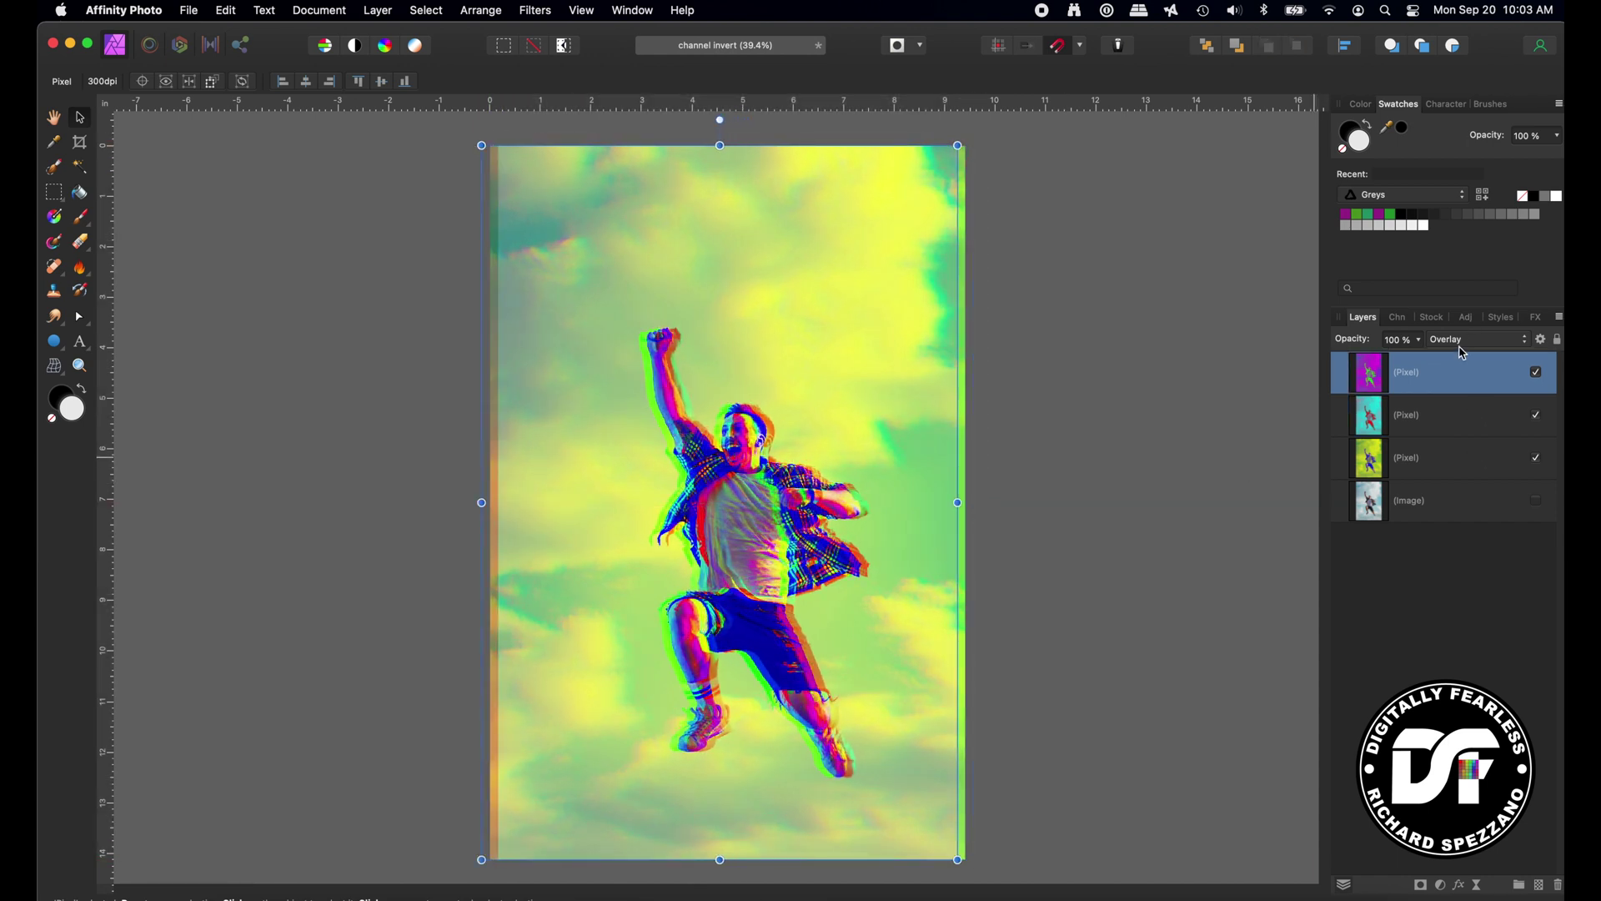
pyautogui.click(1461, 341)
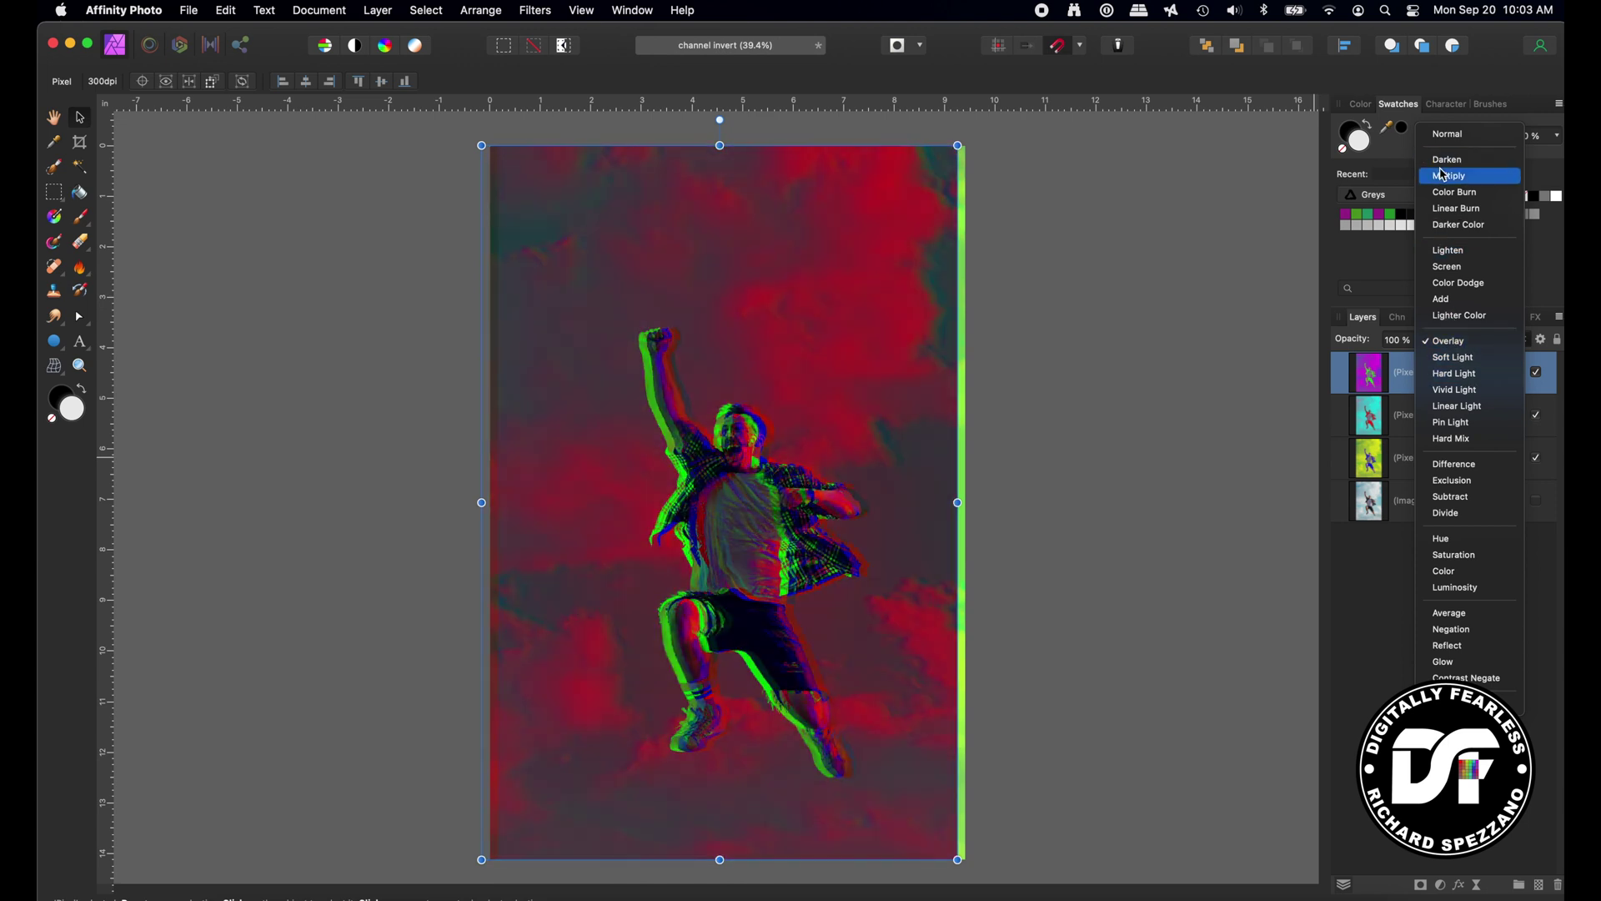
pyautogui.click(1437, 215)
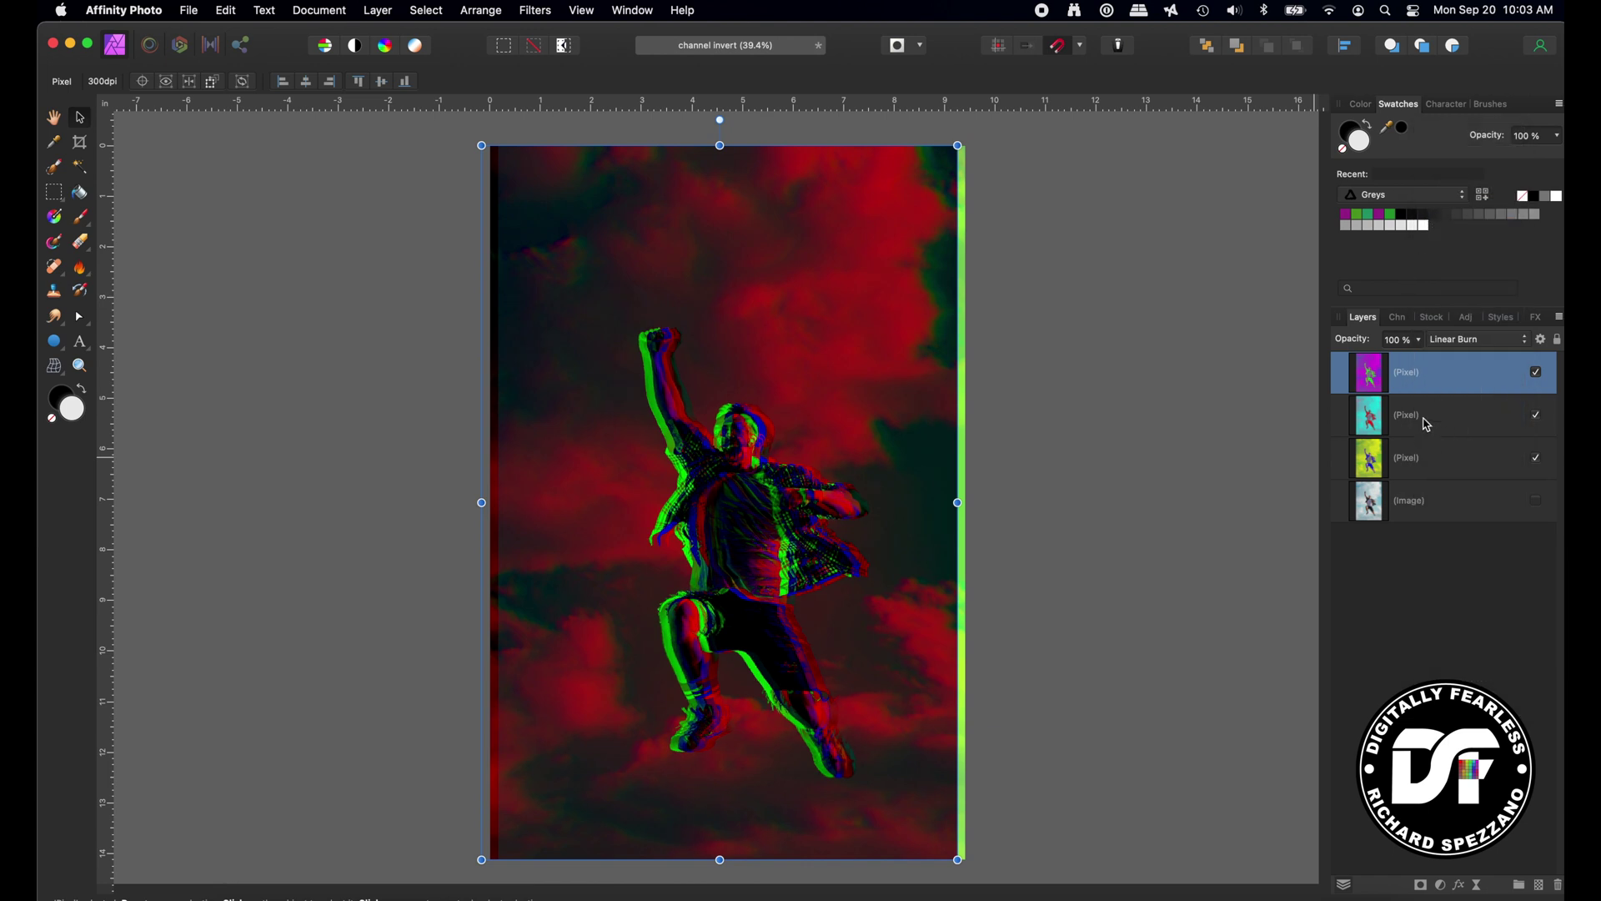
# - Set the middle red-inverted layer's blend mode to Linear Burn
pyautogui.click(1427, 419)
pyautogui.click(1462, 341)
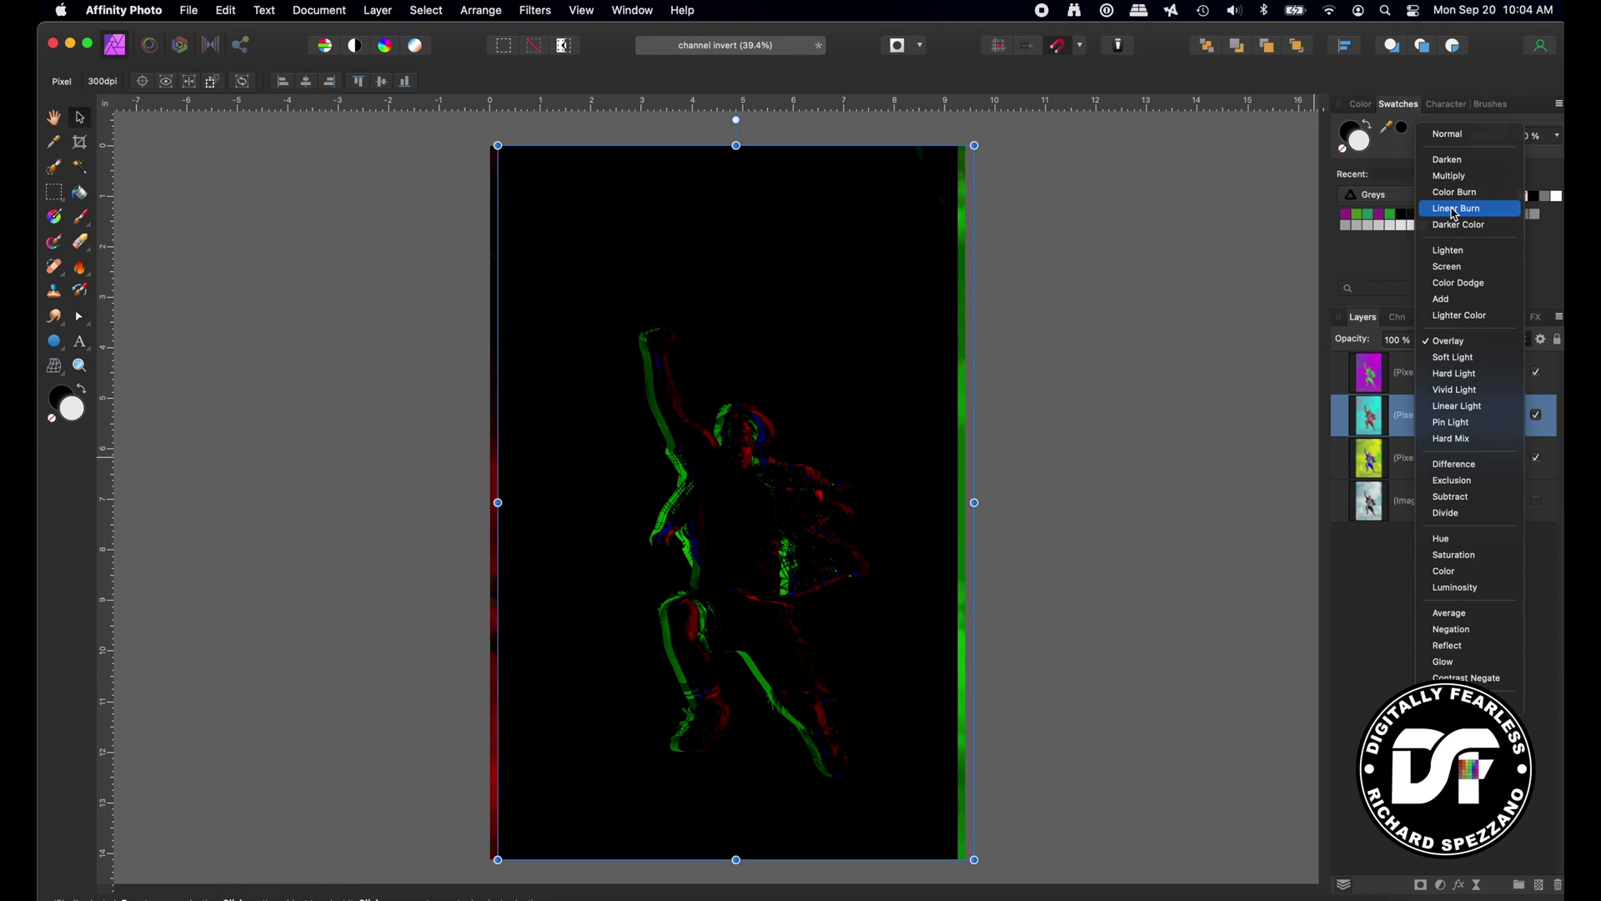
pyautogui.click(1455, 209)
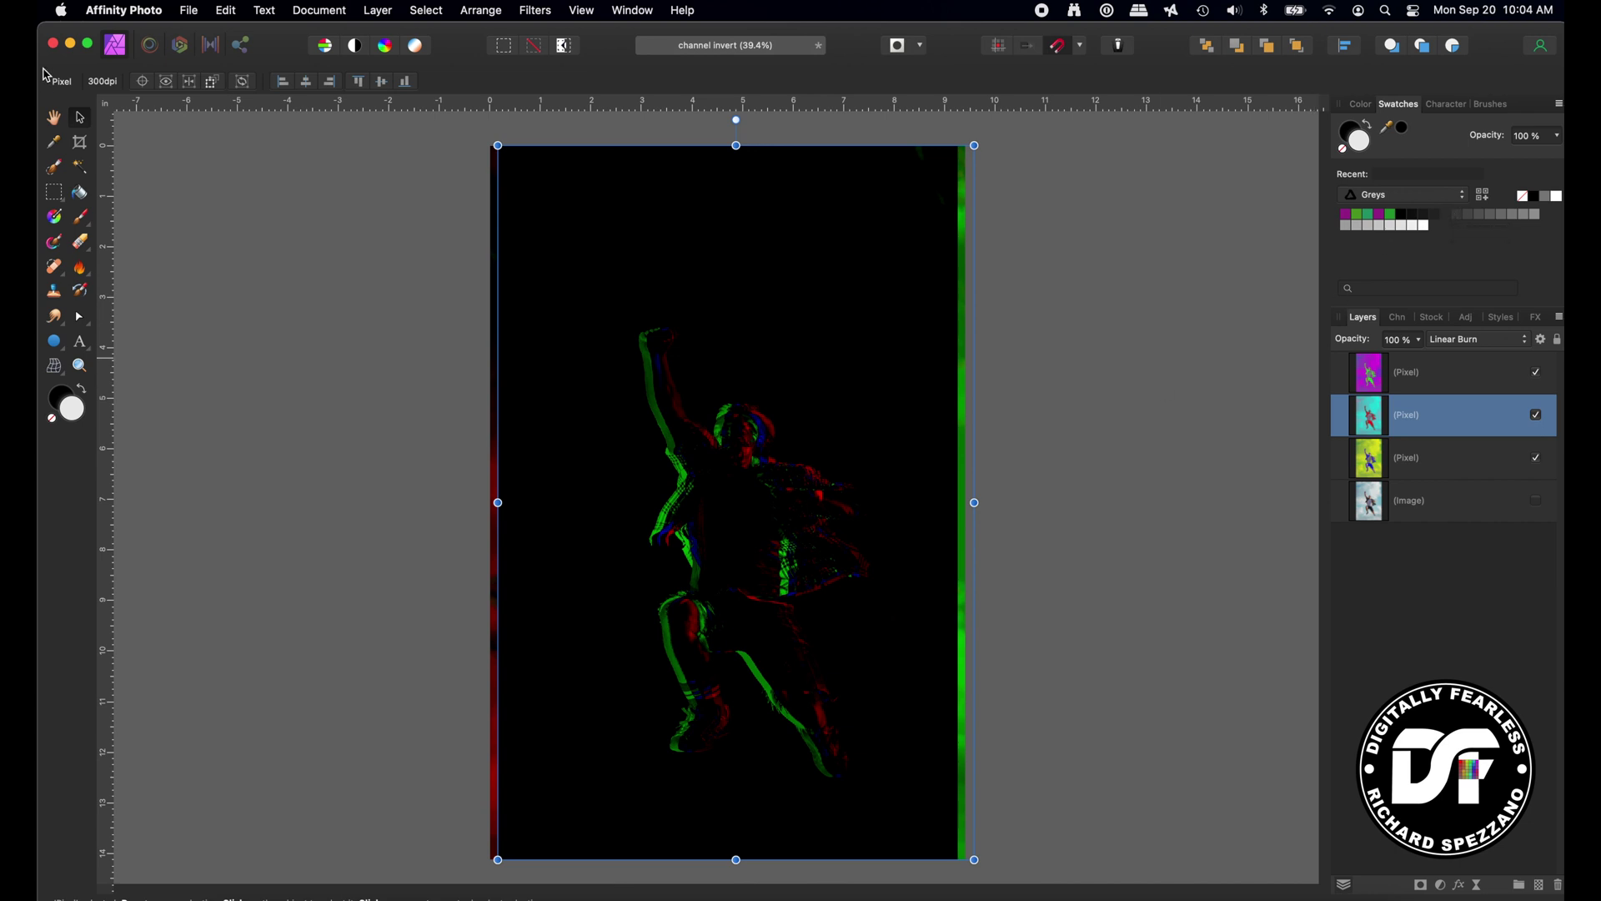
# - Merge all visible layers into a new pixel layer and move it to the top of the layer stack
pyautogui.click(314, 11)
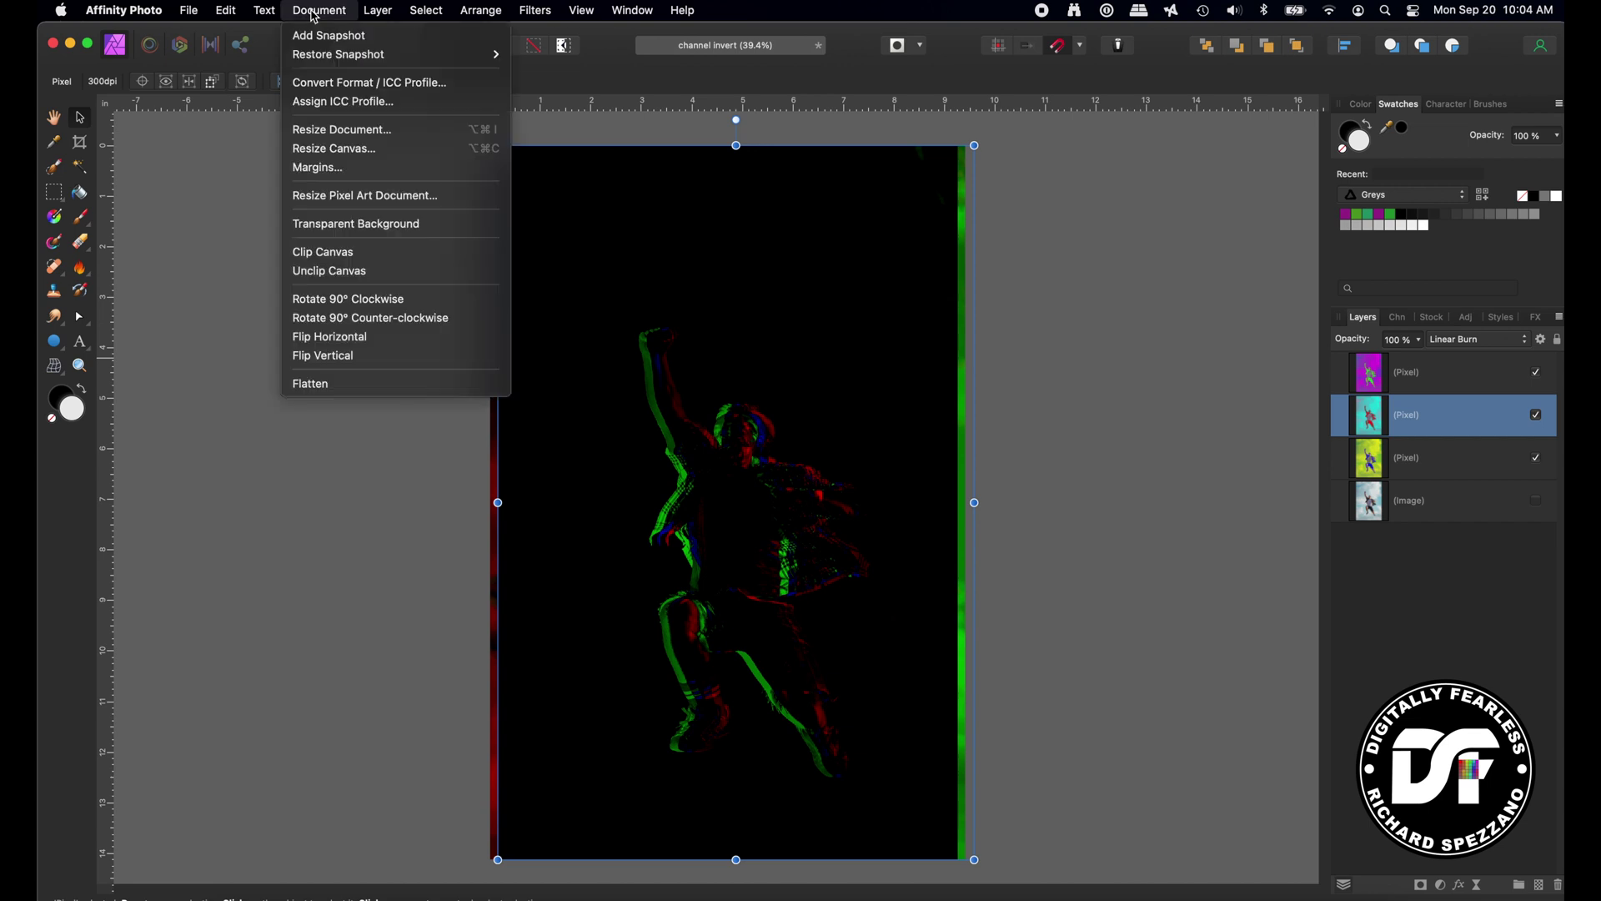
pyautogui.moveTo(380, 12)
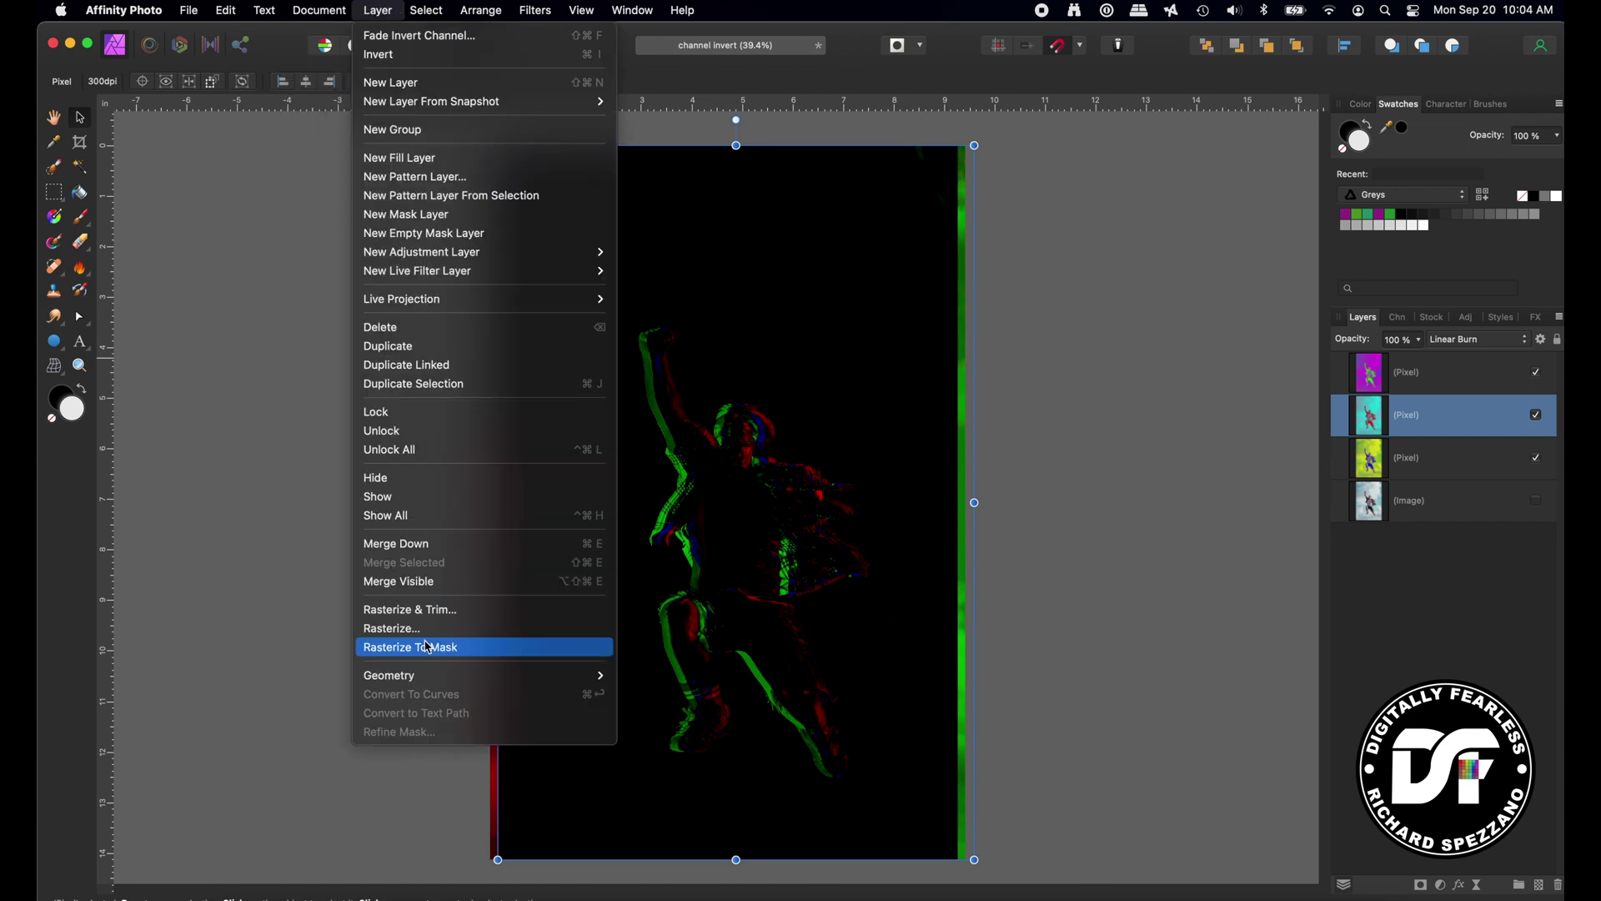
pyautogui.click(380, 584)
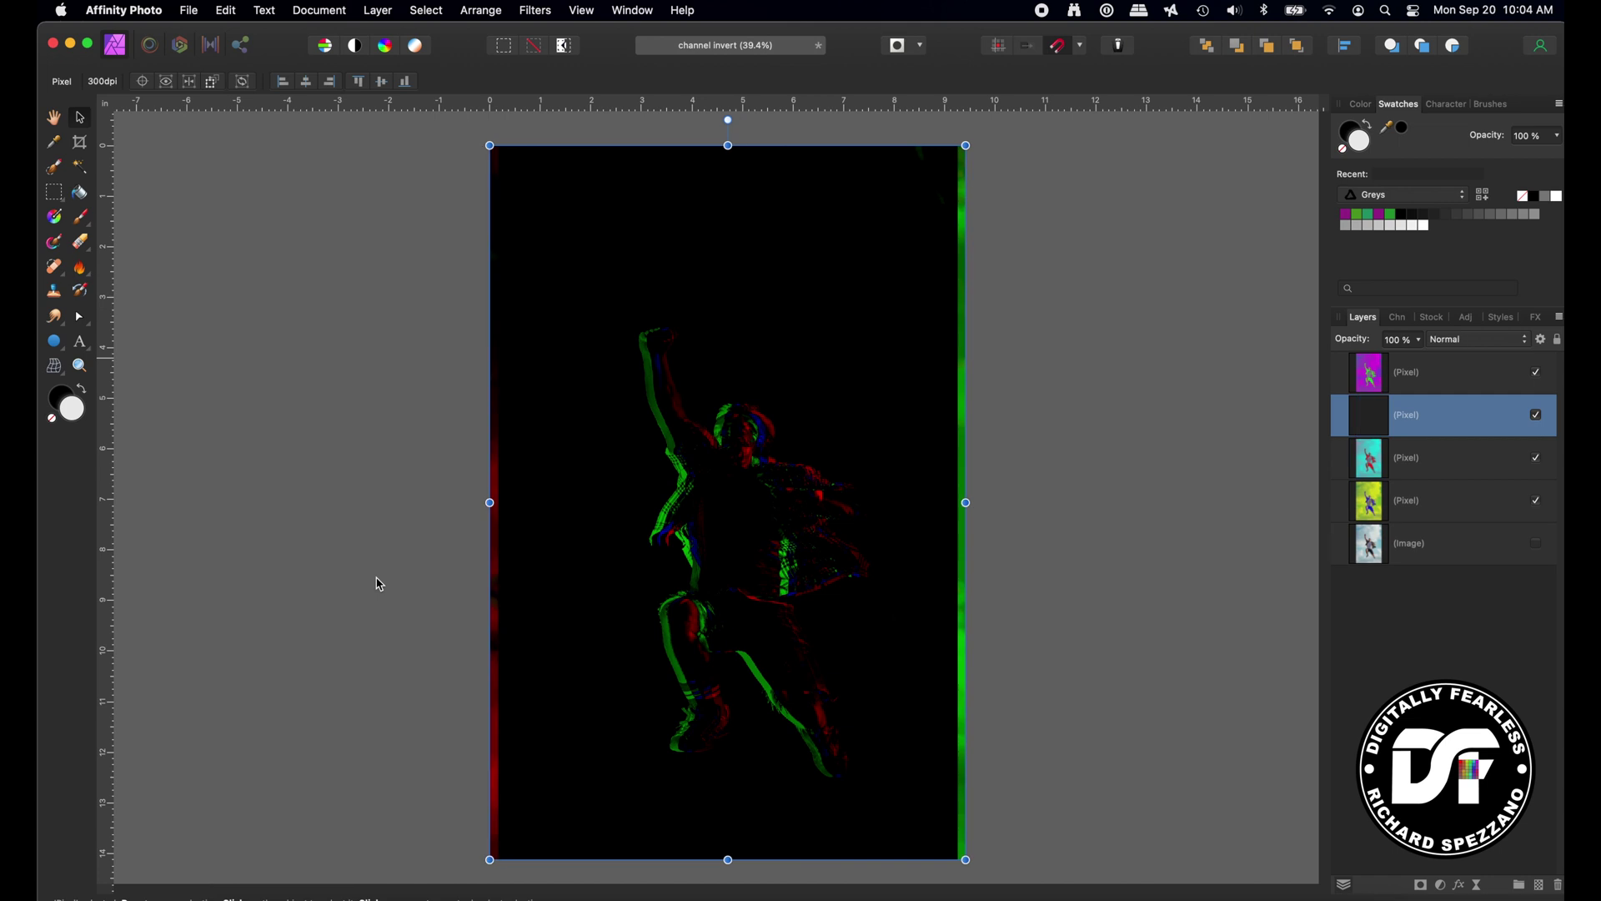
pyautogui.moveTo(1369, 377); pyautogui.dragTo(1368, 361)
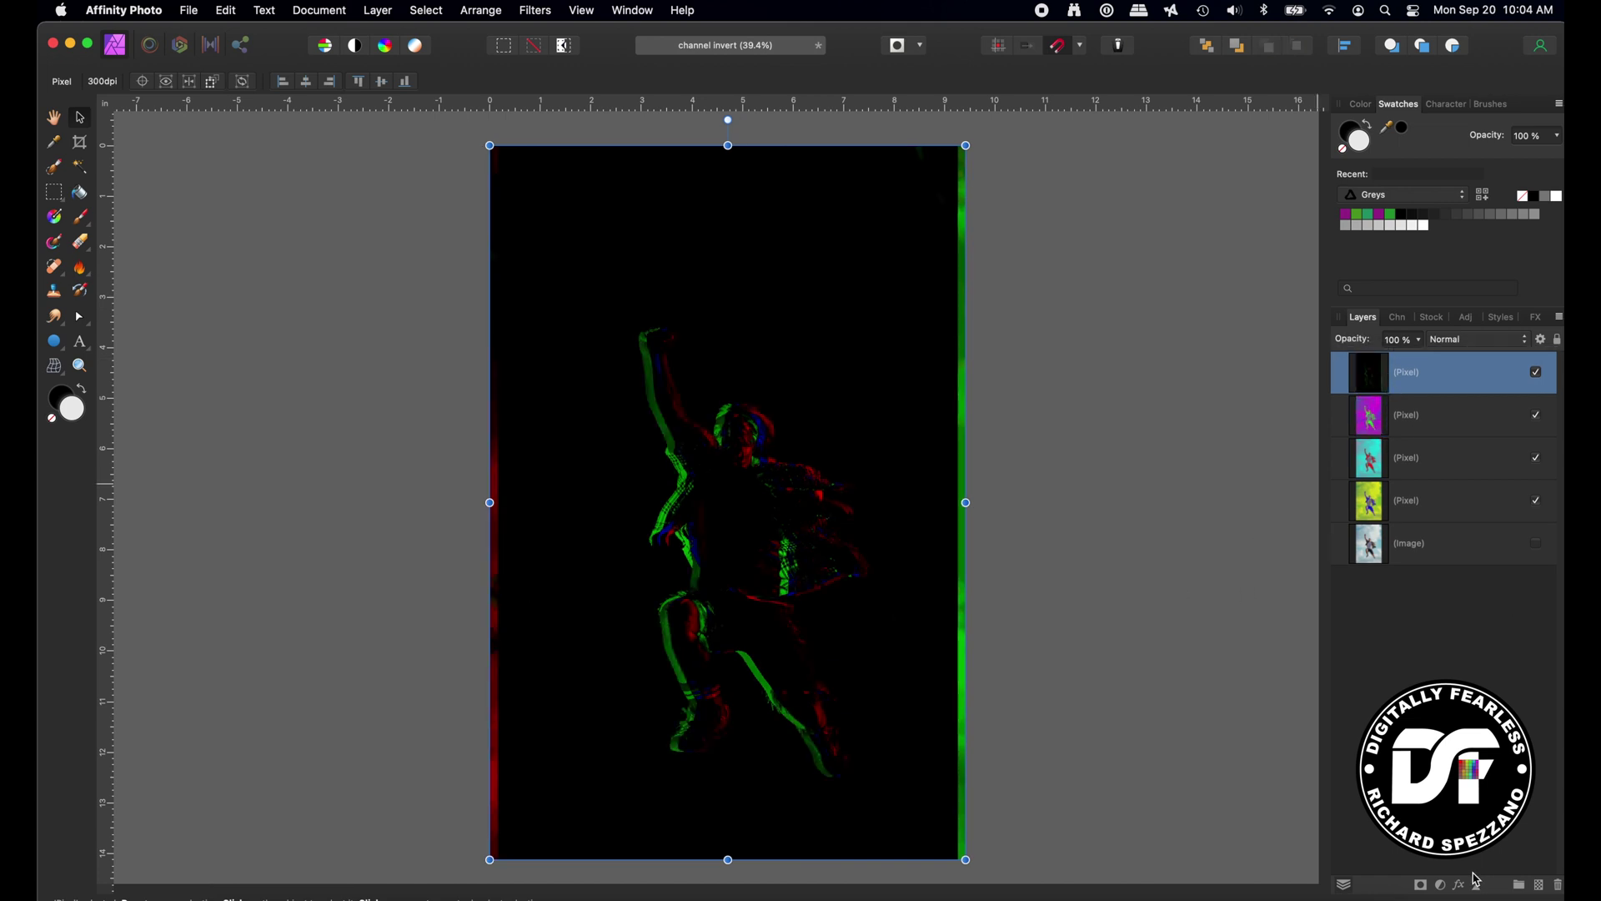
# - Try a Levels adjustment on the merged layer with the white level at 39%, and delete the adjustment
pyautogui.click(1443, 886)
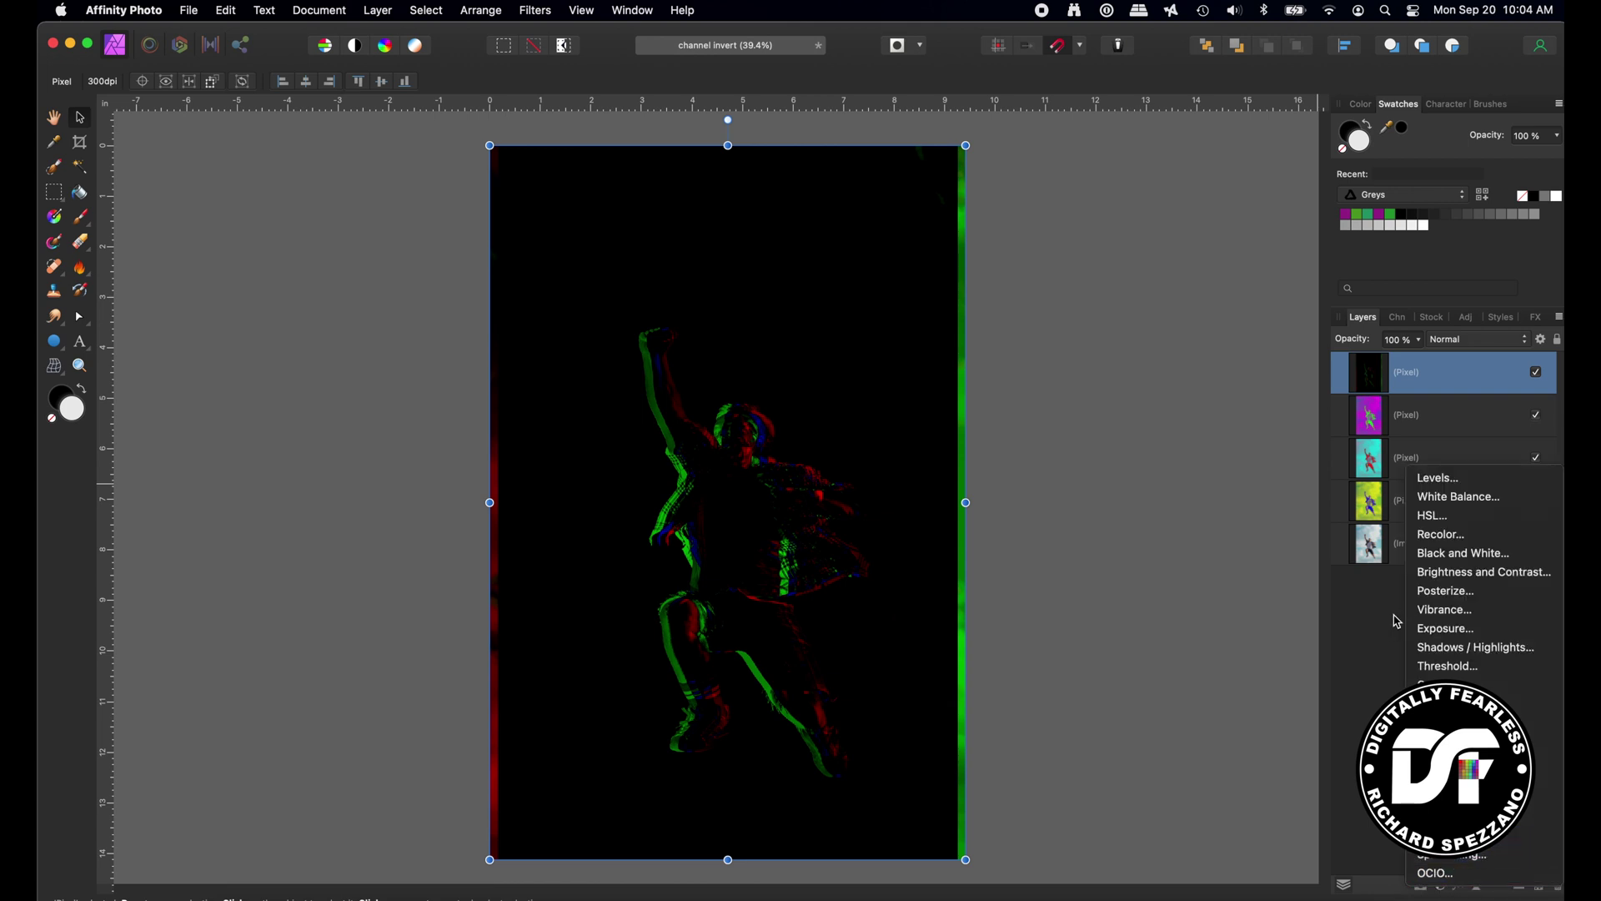
pyautogui.click(1455, 478)
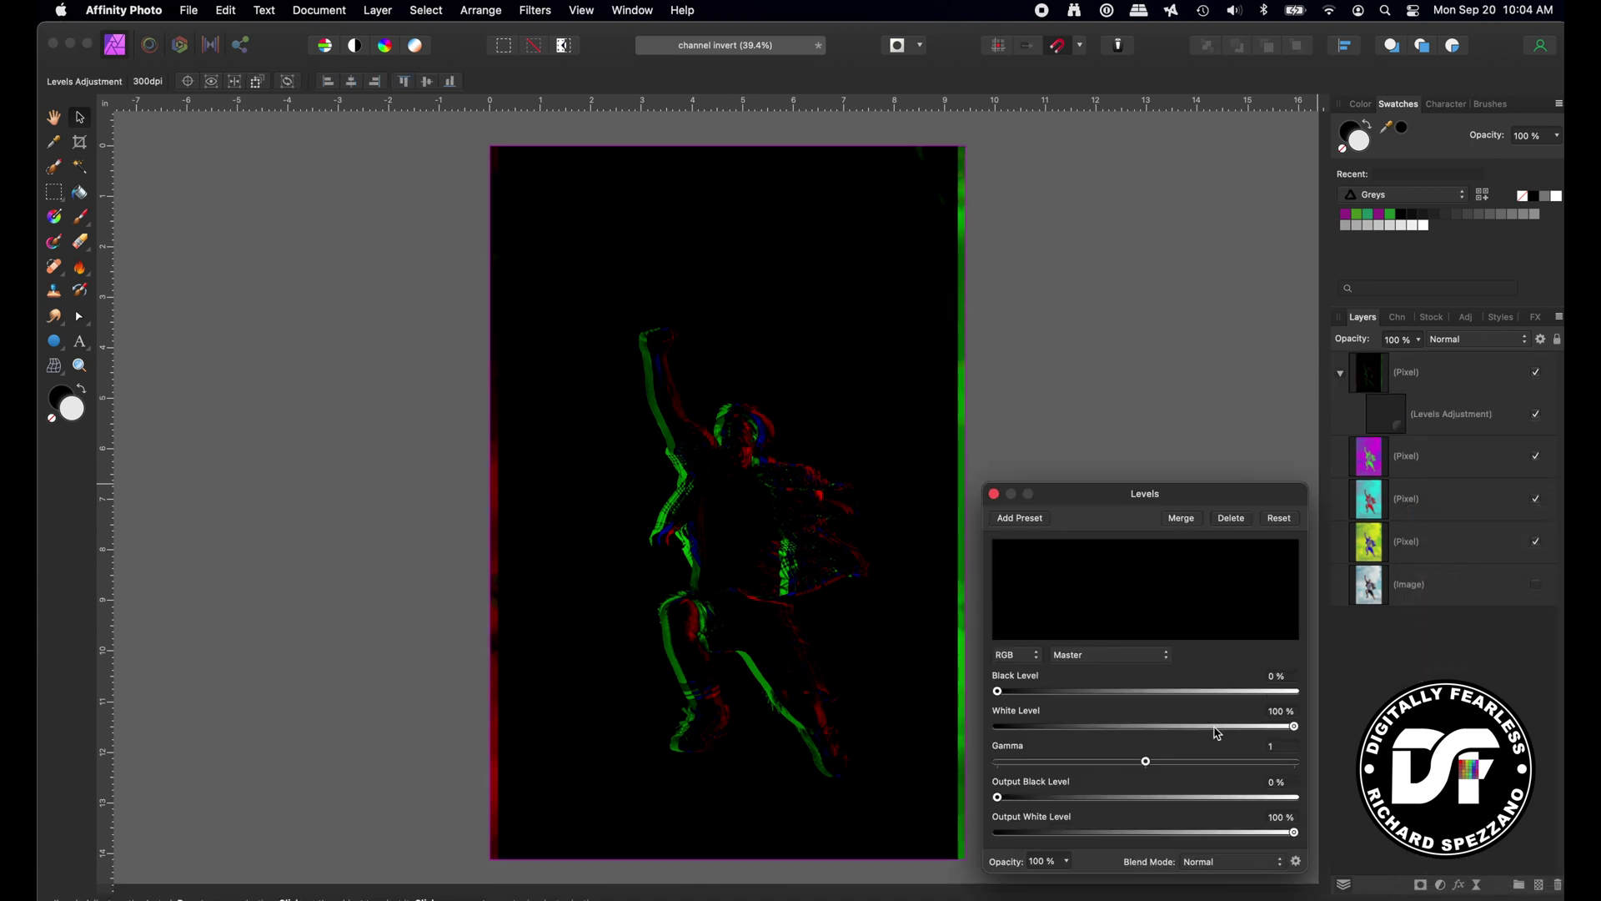
pyautogui.moveTo(1001, 694); pyautogui.dragTo(929, 697)
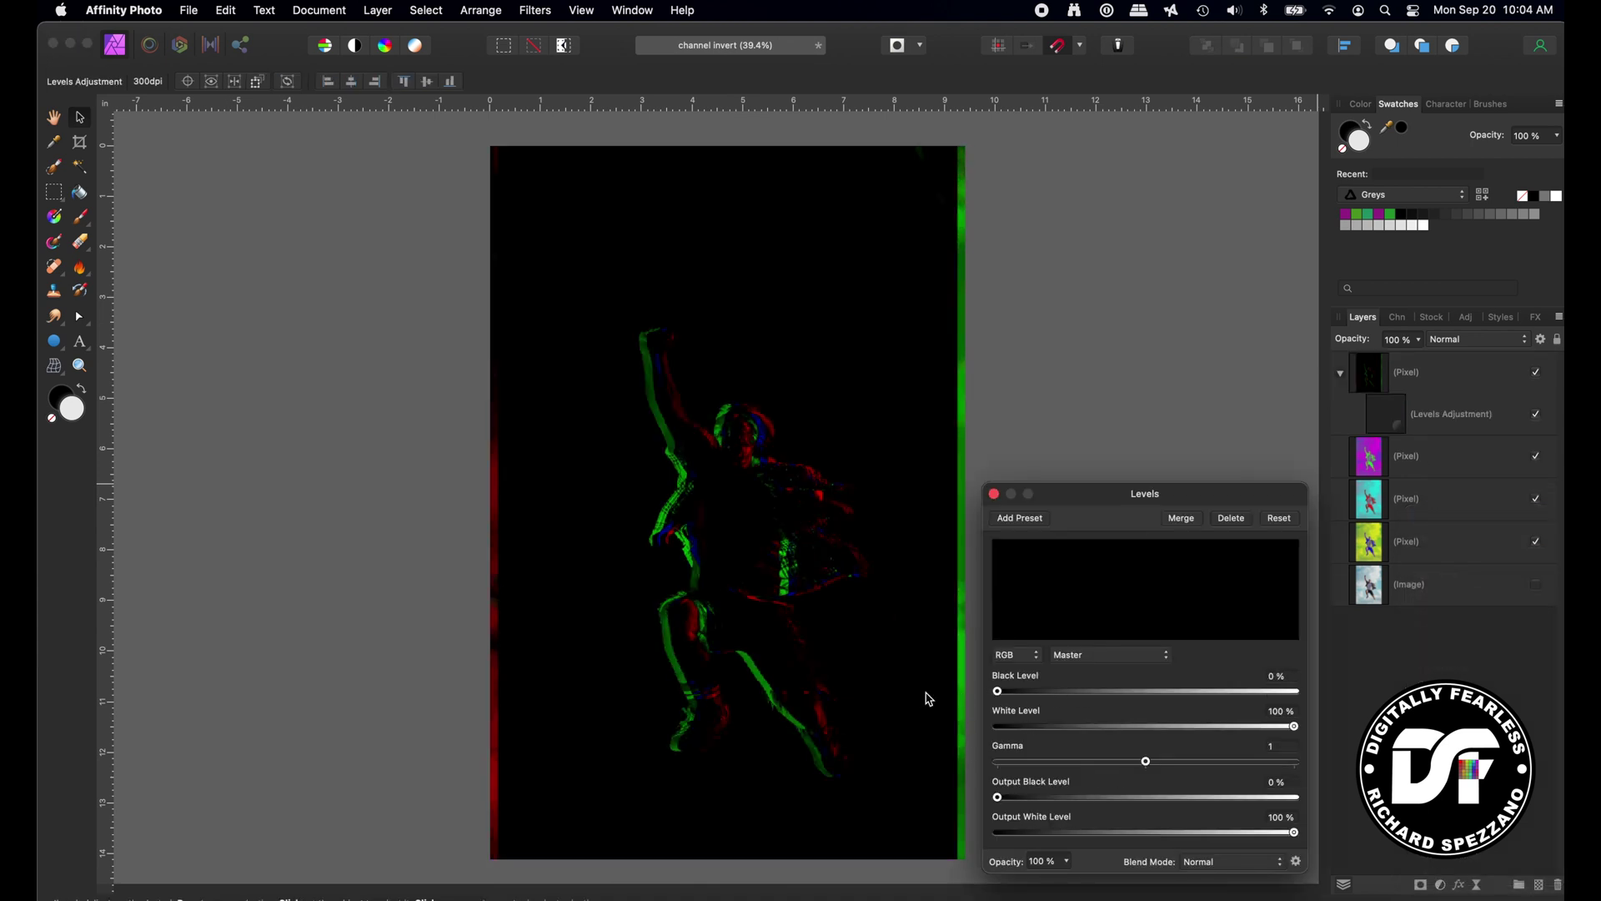
pyautogui.moveTo(1289, 728)
pyautogui.mouseDown()
pyautogui.moveTo(1109, 734)
pyautogui.moveTo(1127, 737)
pyautogui.mouseUp()
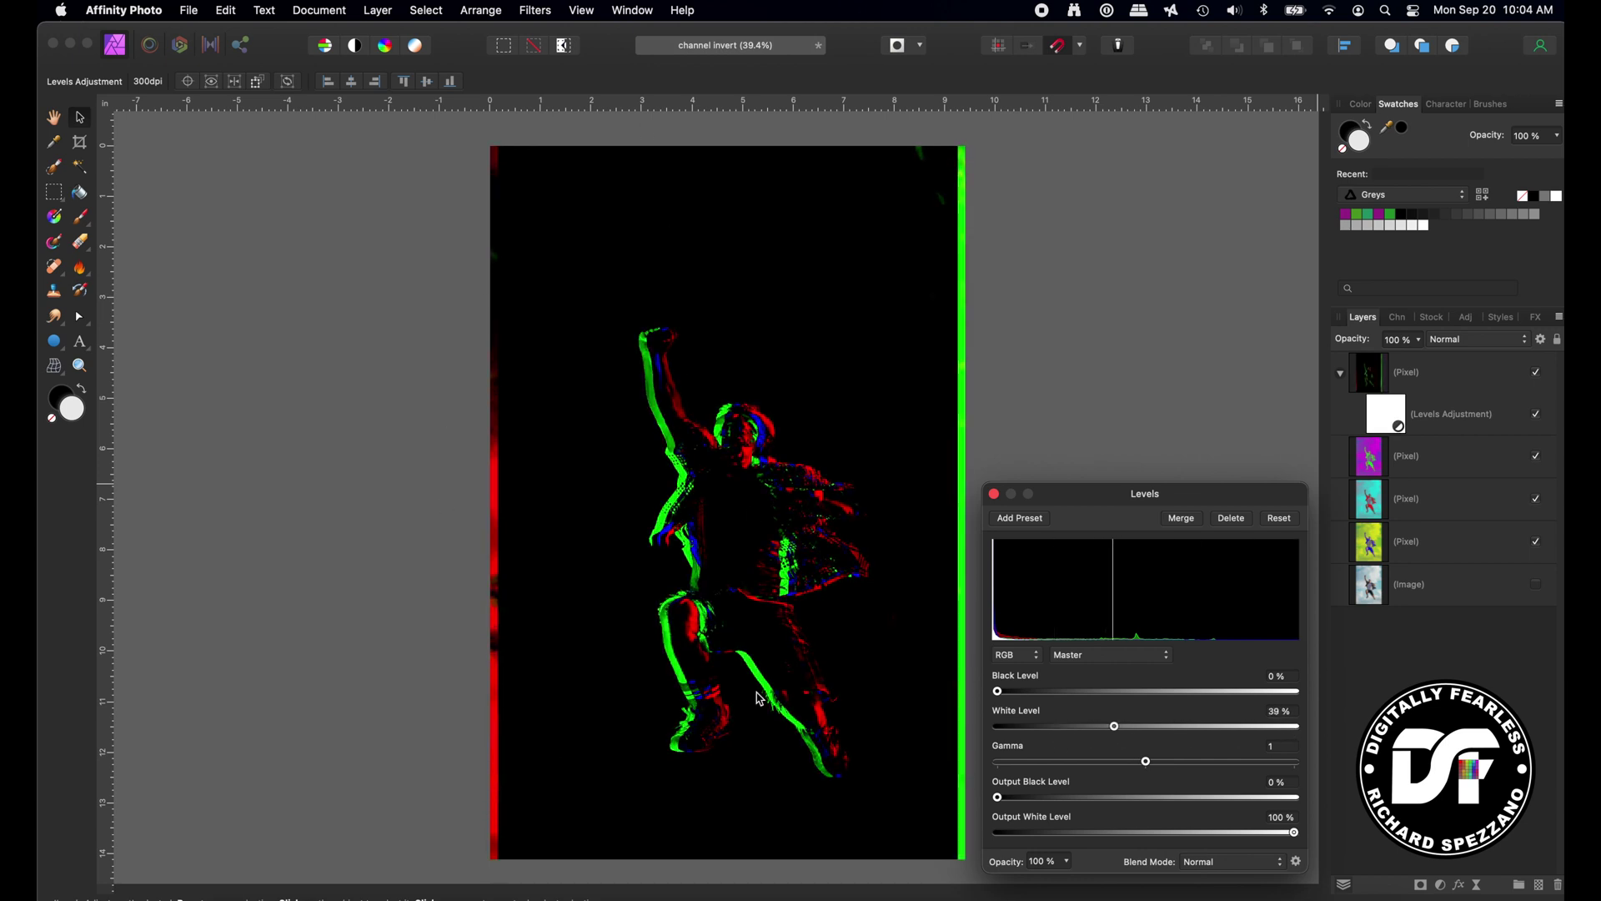
pyautogui.moveTo(1146, 761)
pyautogui.mouseDown()
pyautogui.moveTo(1014, 771)
pyautogui.moveTo(996, 794)
pyautogui.moveTo(1197, 781)
pyautogui.moveTo(1152, 782)
pyautogui.mouseUp()
pyautogui.click(1239, 519)
# - Add a Vibrance adjustment to the merged layer with vibrance at 38% and saturation at -100%
pyautogui.click(1440, 884)
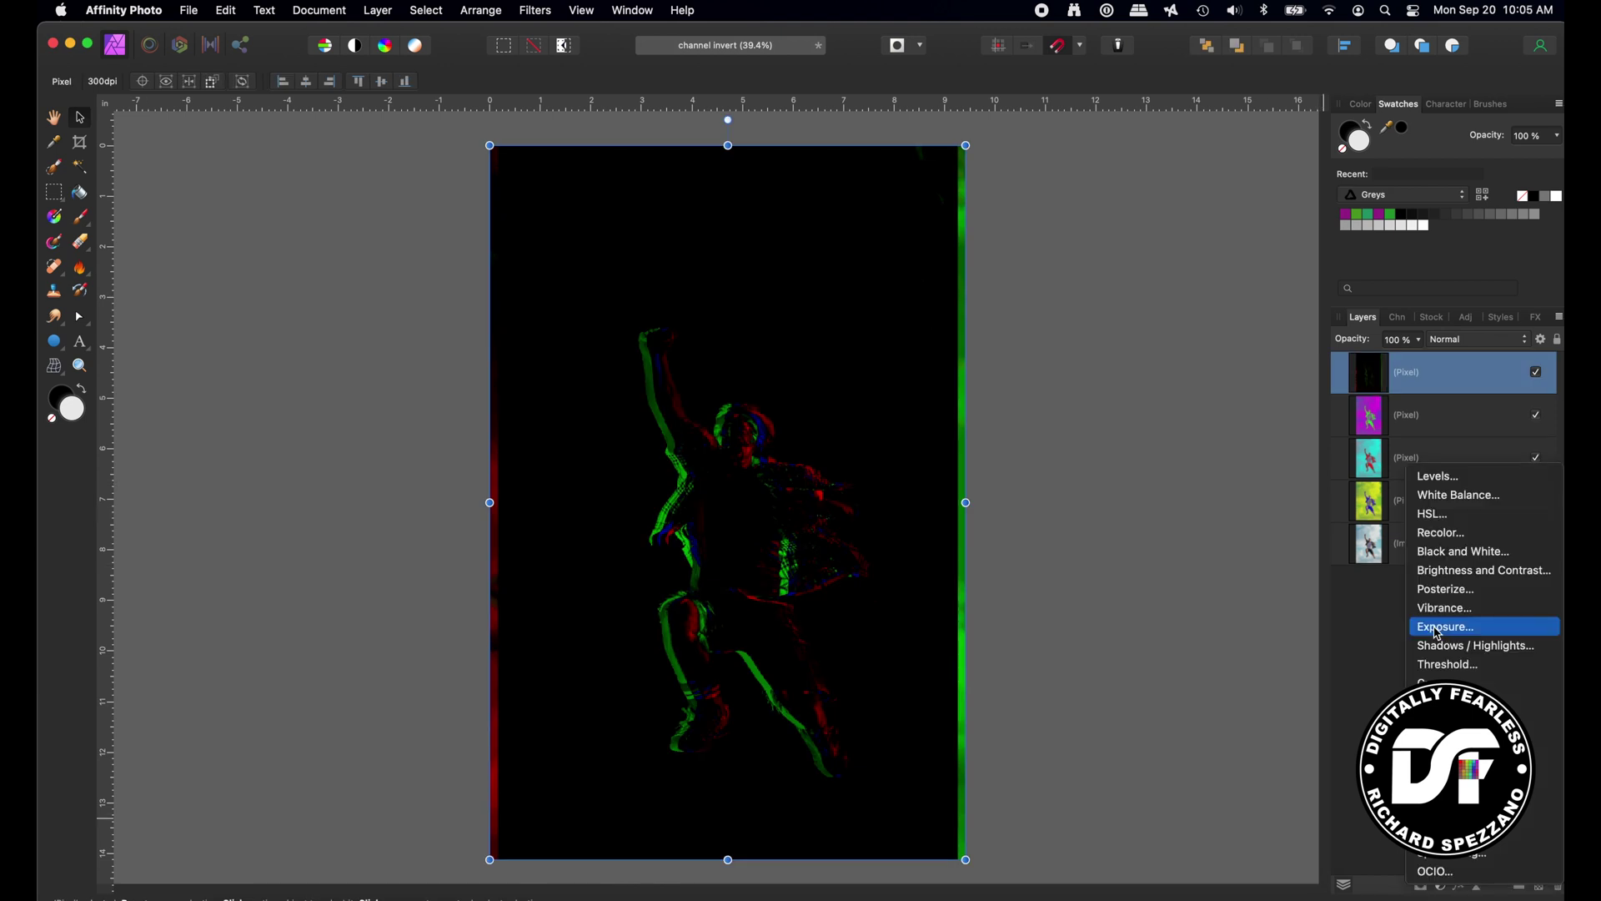
pyautogui.click(1439, 609)
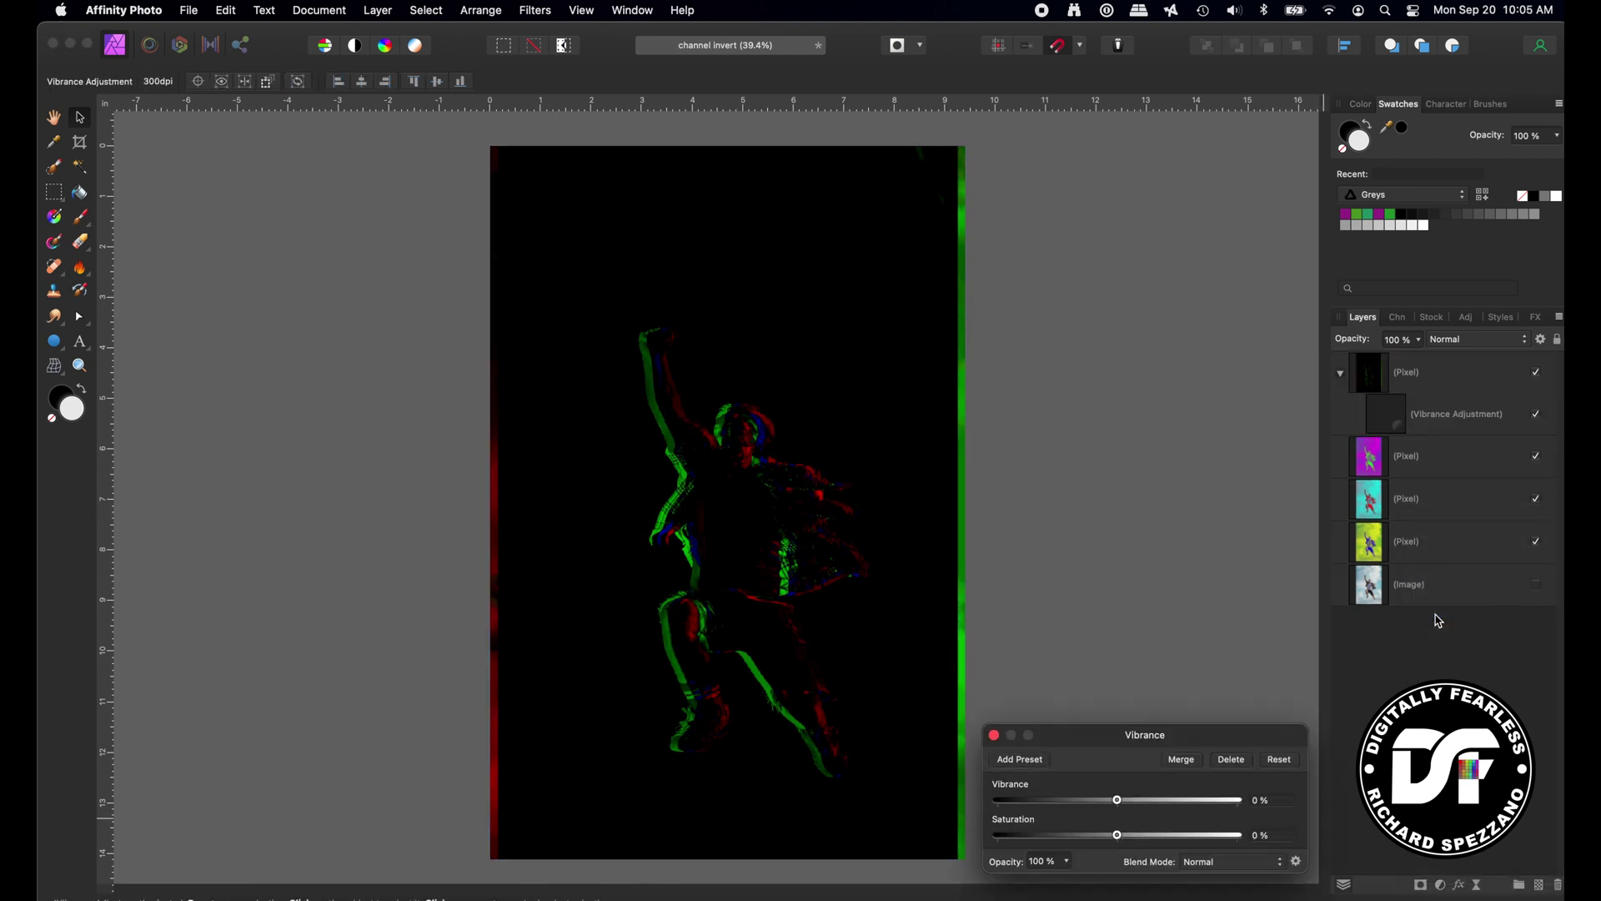
pyautogui.moveTo(1118, 800); pyautogui.dragTo(1237, 834)
pyautogui.moveTo(1364, 839); pyautogui.dragTo(704, 850)
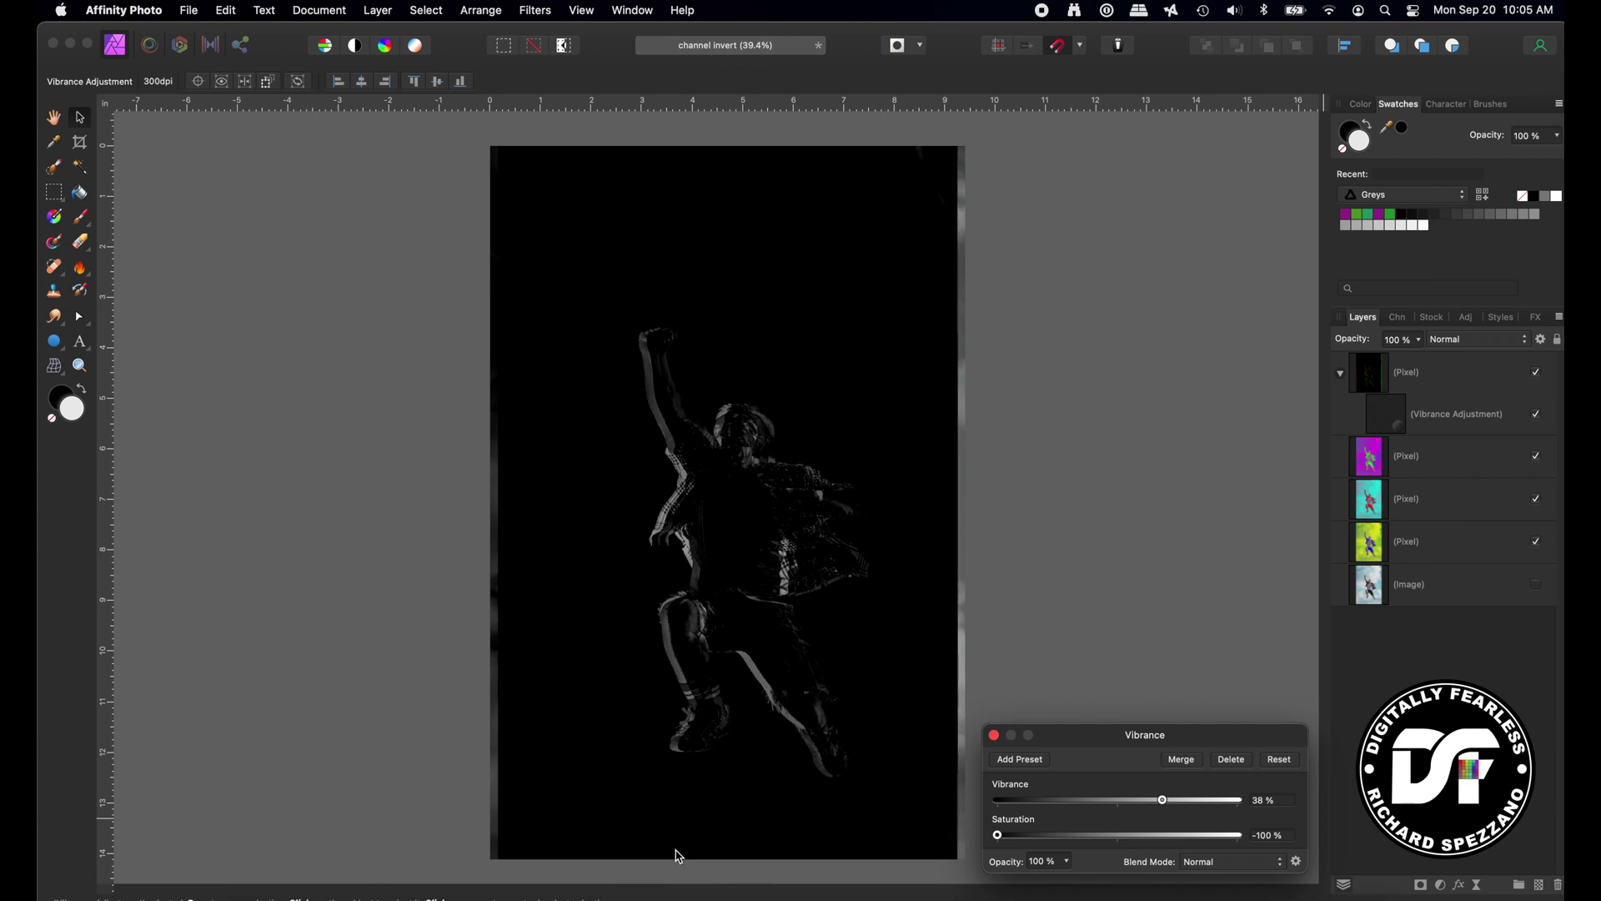
pyautogui.scroll(-3, 681, 851)
pyautogui.scroll(-2, 682, 851)
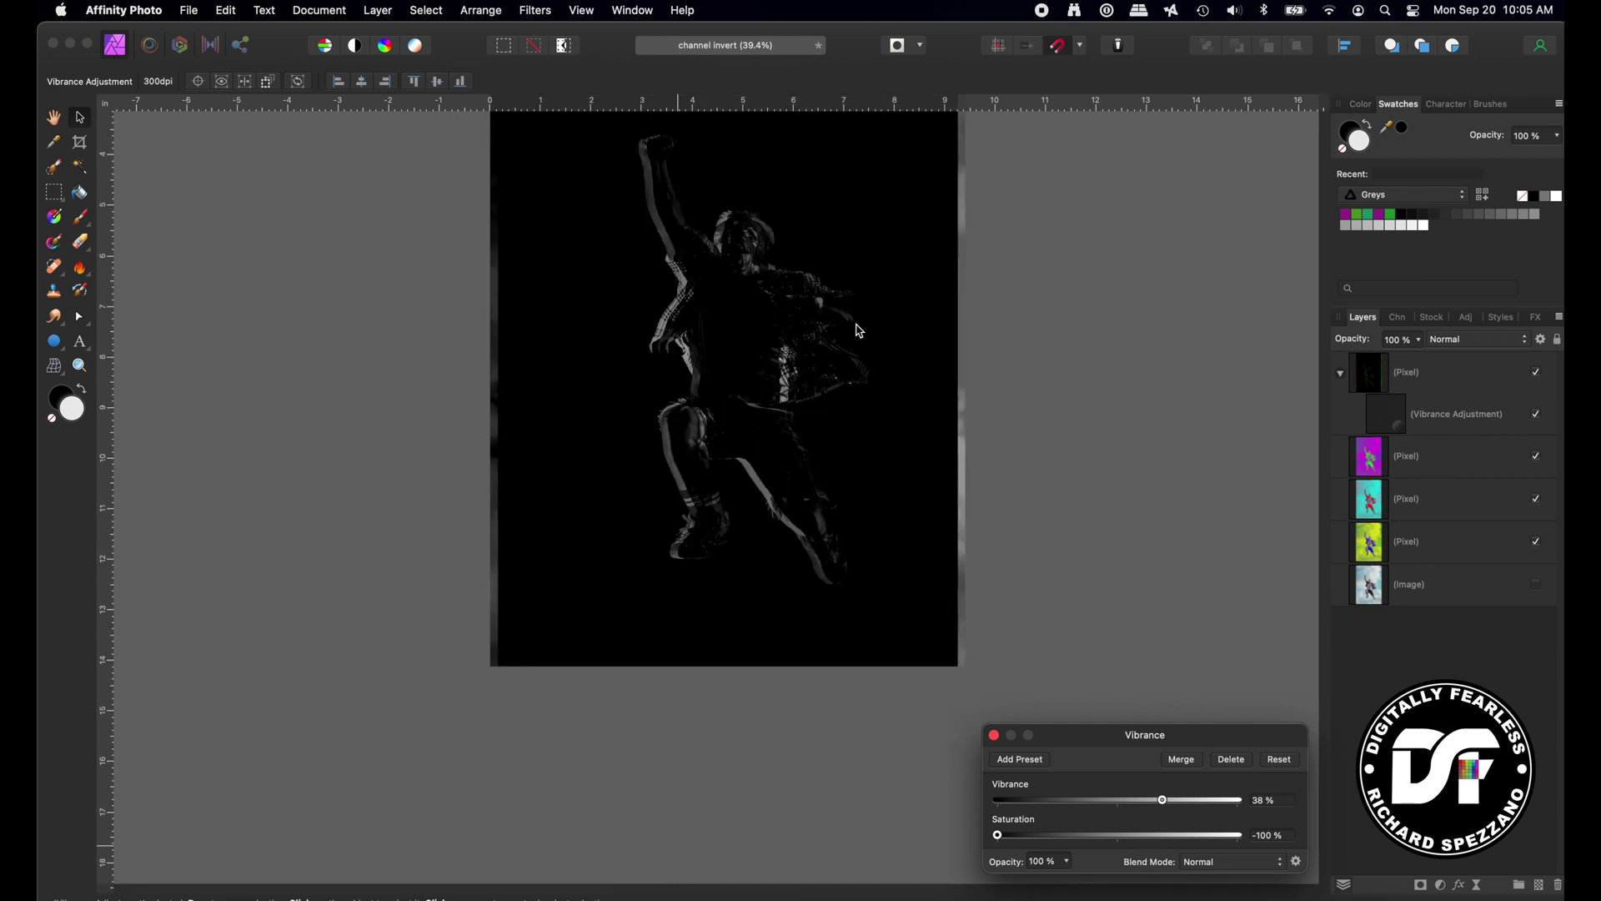
pyautogui.scroll(4, 667, 446)
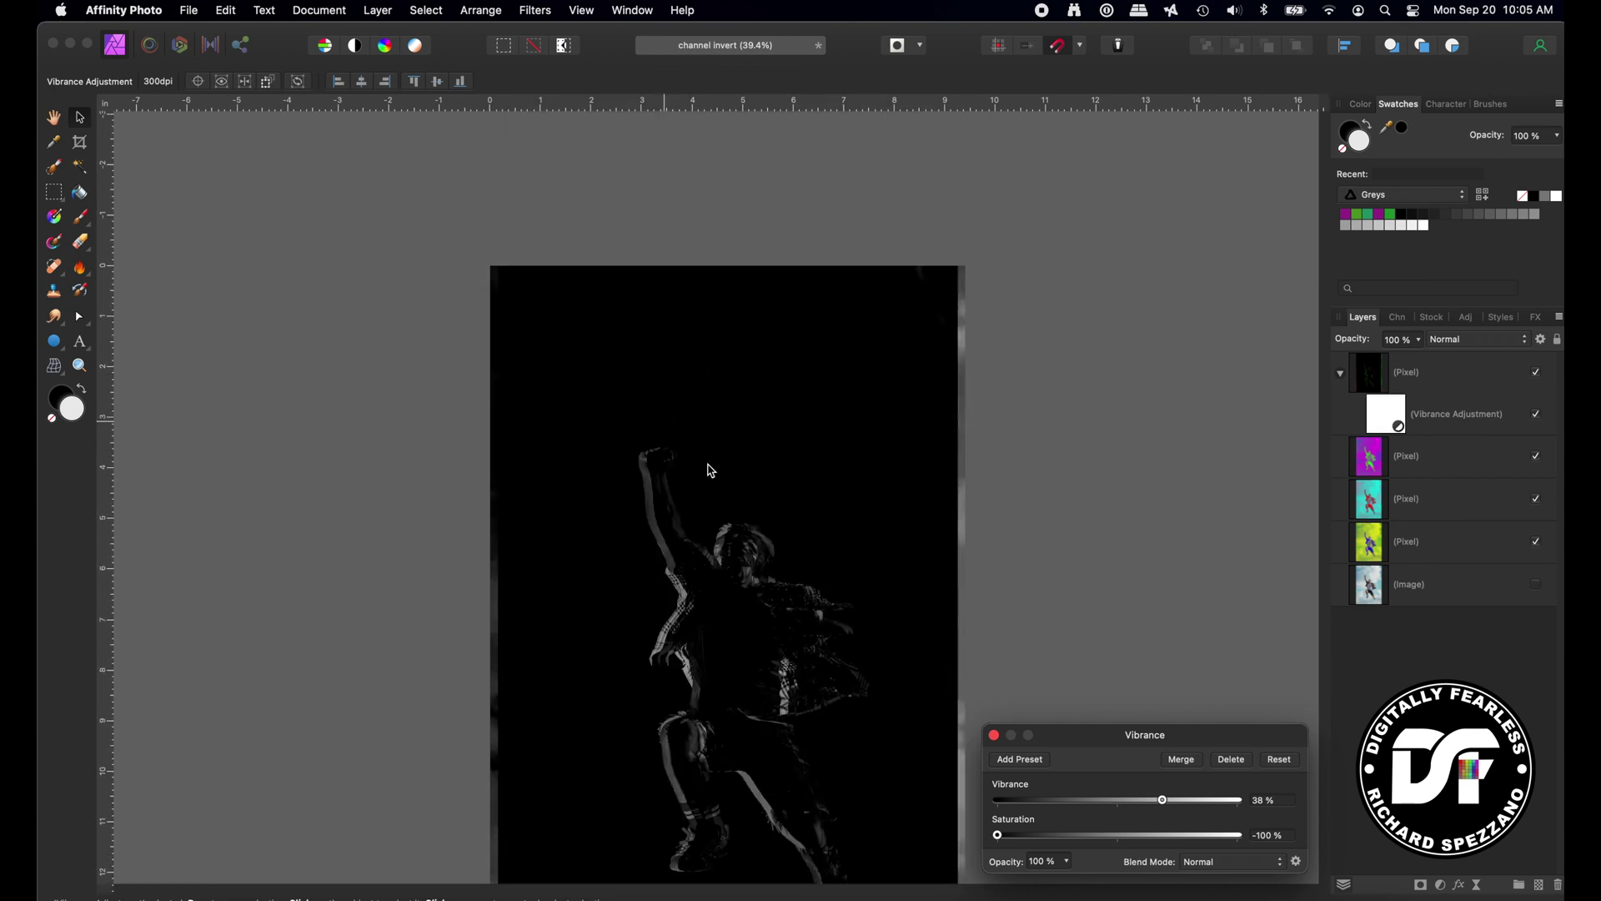
pyautogui.click(993, 735)
pyautogui.click(1442, 886)
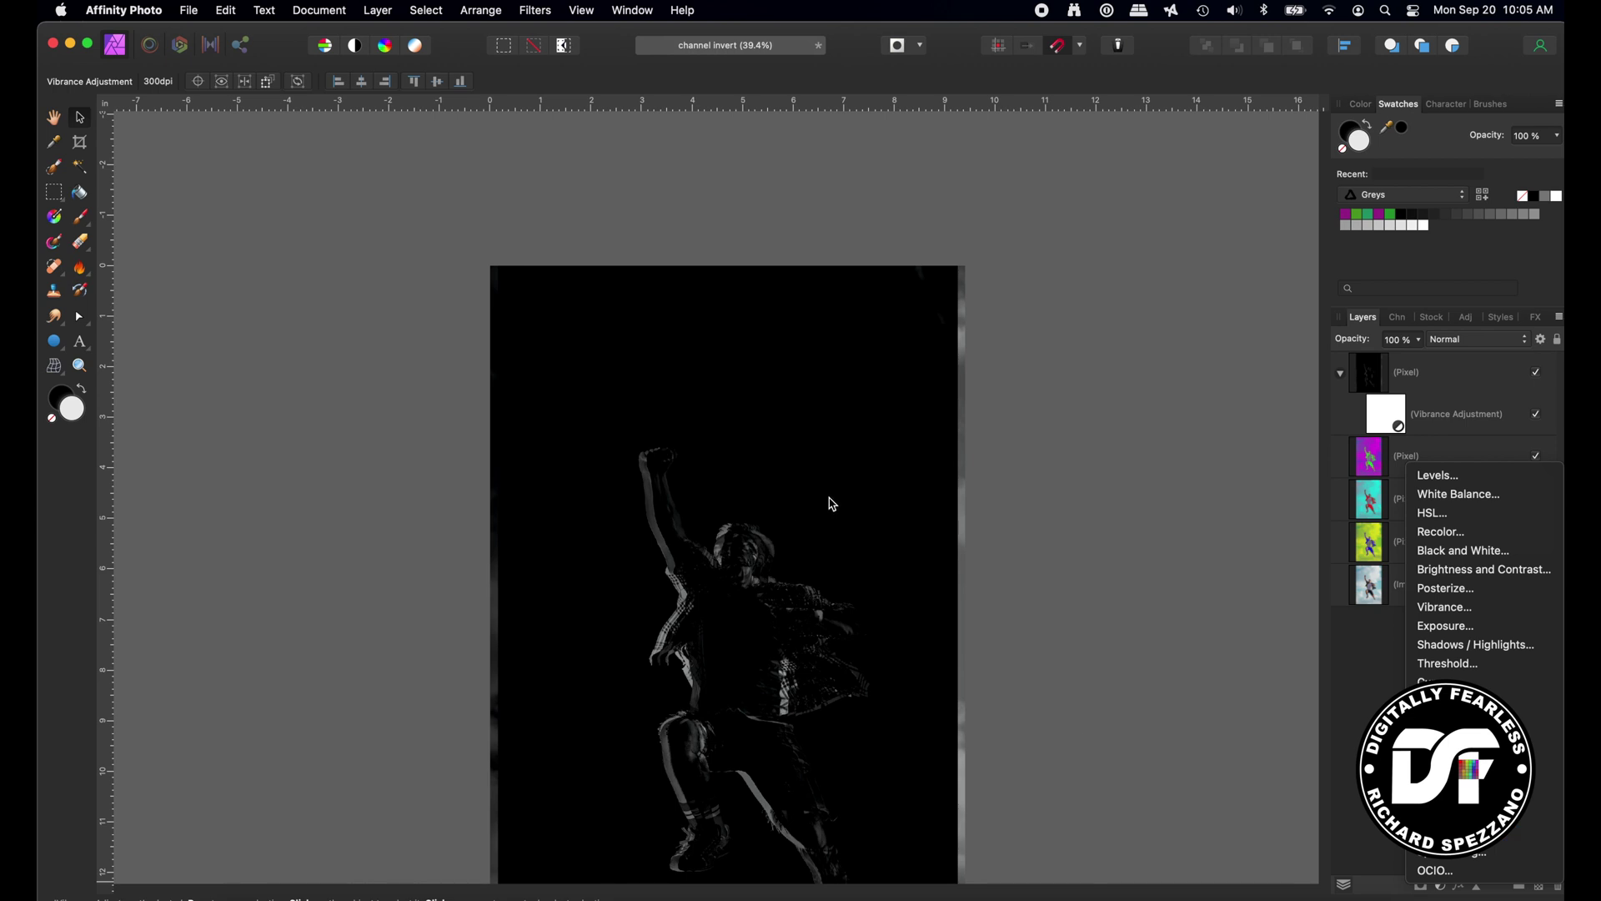
pyautogui.click(387, 299)
# - Switch to the photo in Affinity Photo for iPad and examine its layers, its colour channels and the Red channel's options
pyautogui.scroll(3, 386, 298)
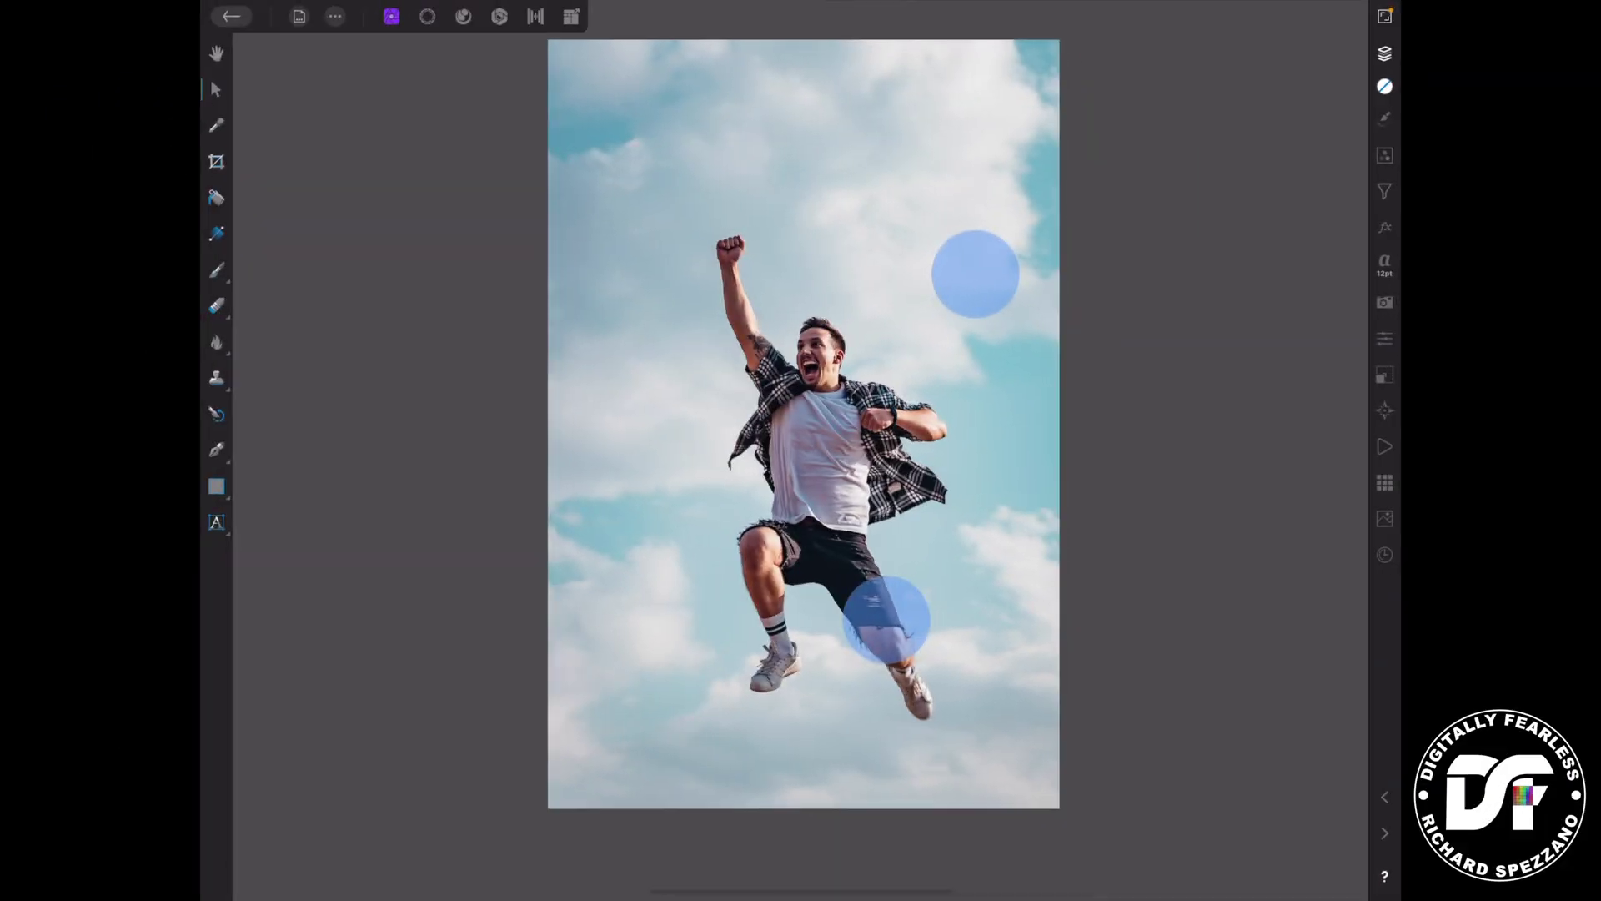
pyautogui.scroll(5, 926, 567)
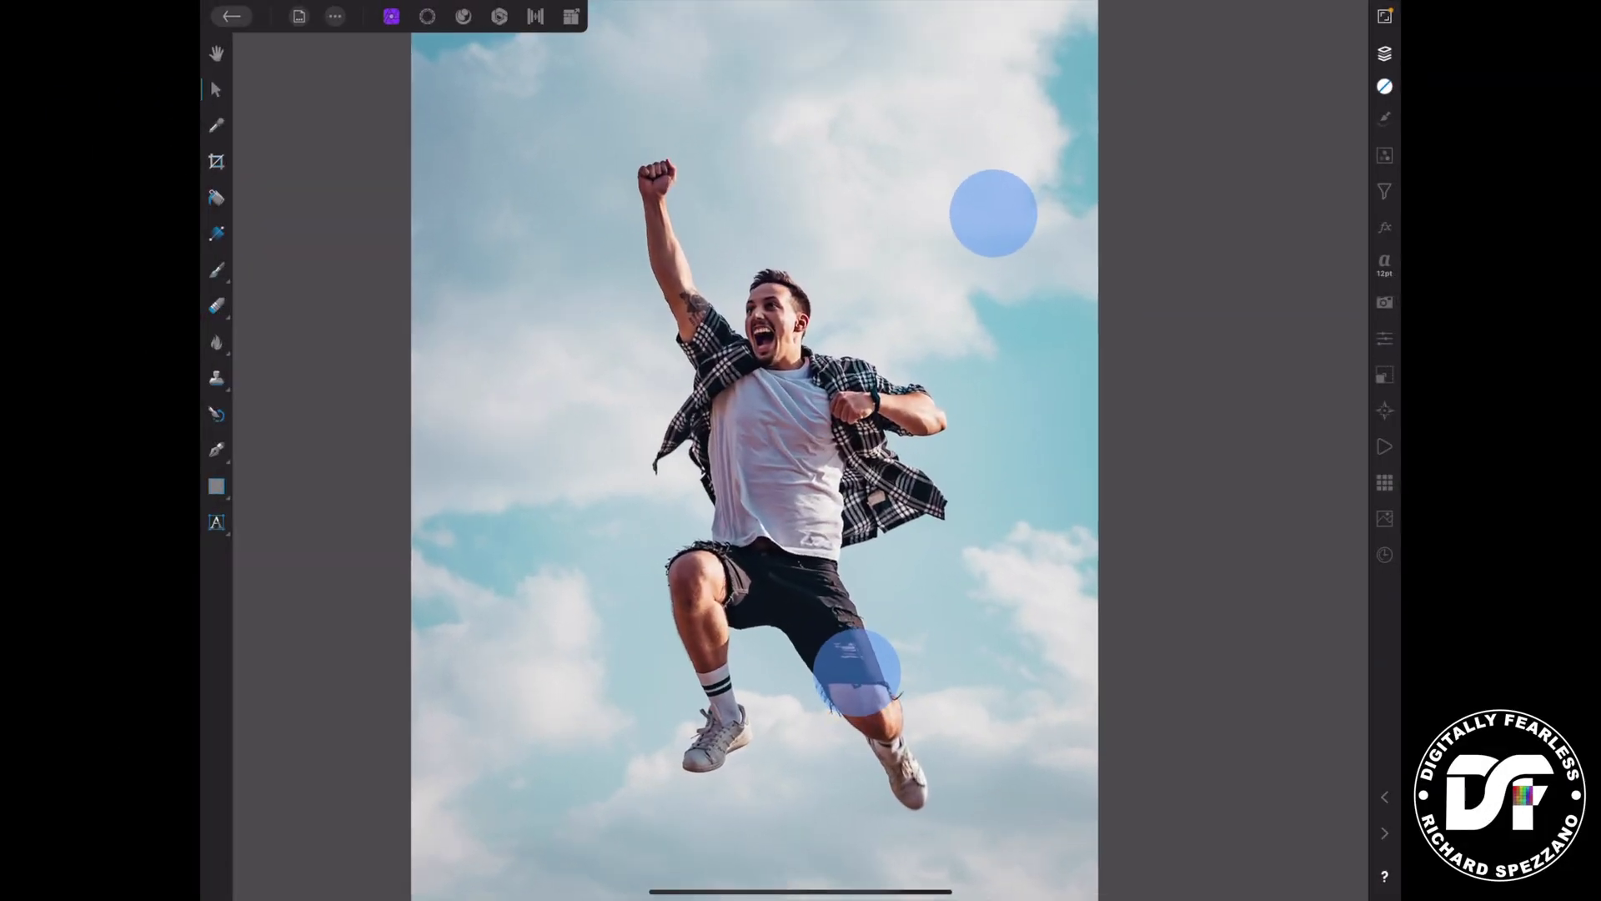
pyautogui.scroll(-2, 921, 396)
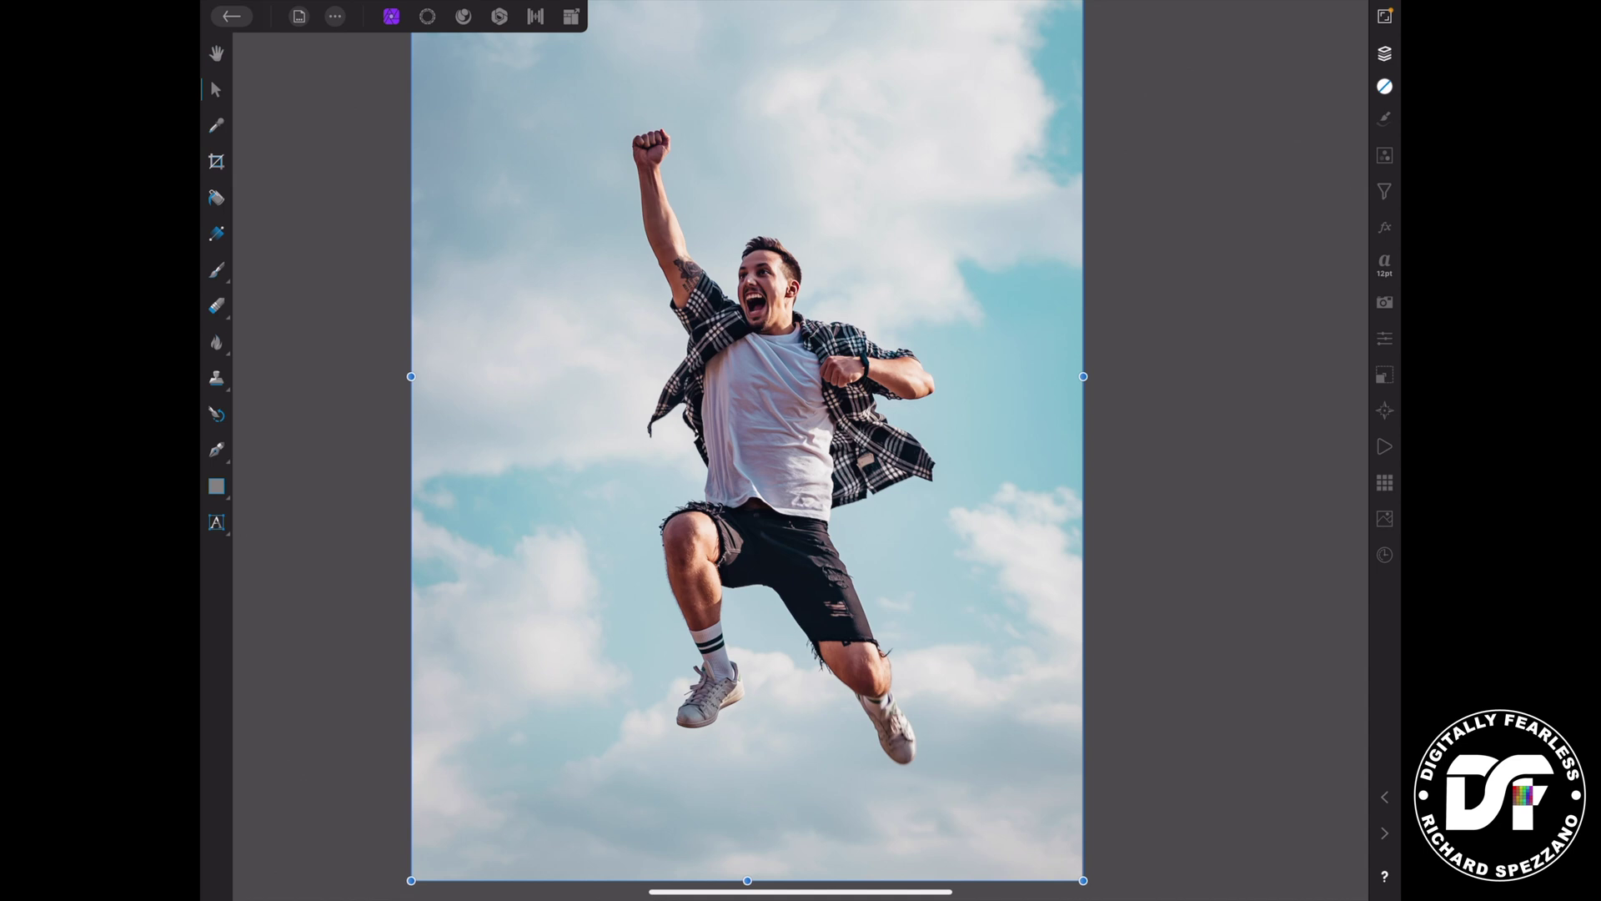
pyautogui.click(1385, 52)
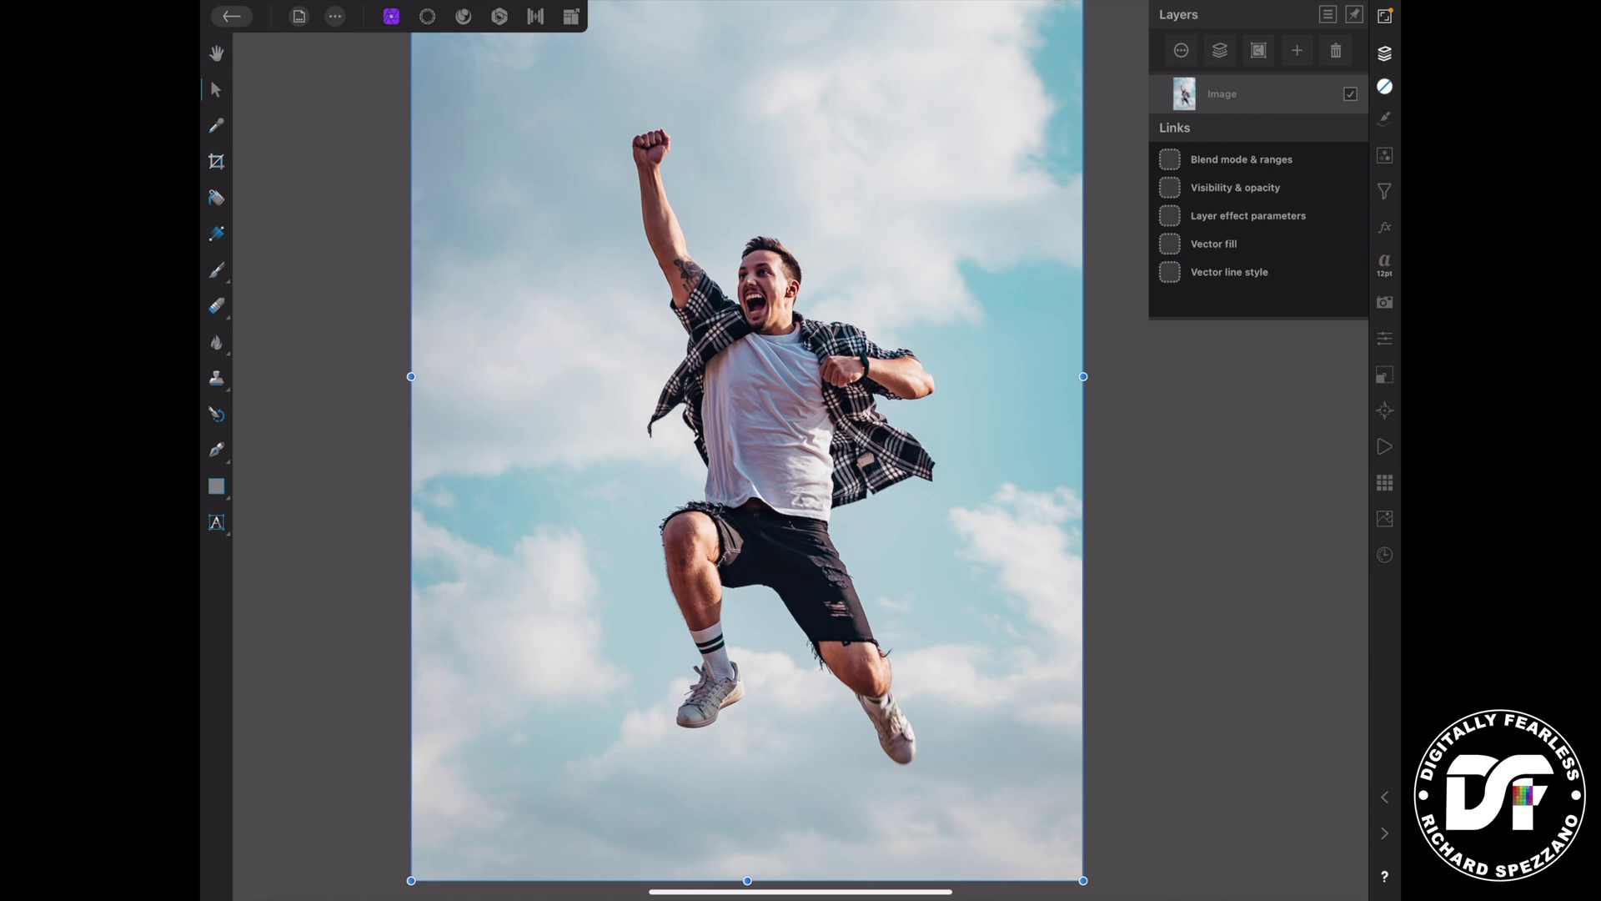
pyautogui.click(1384, 338)
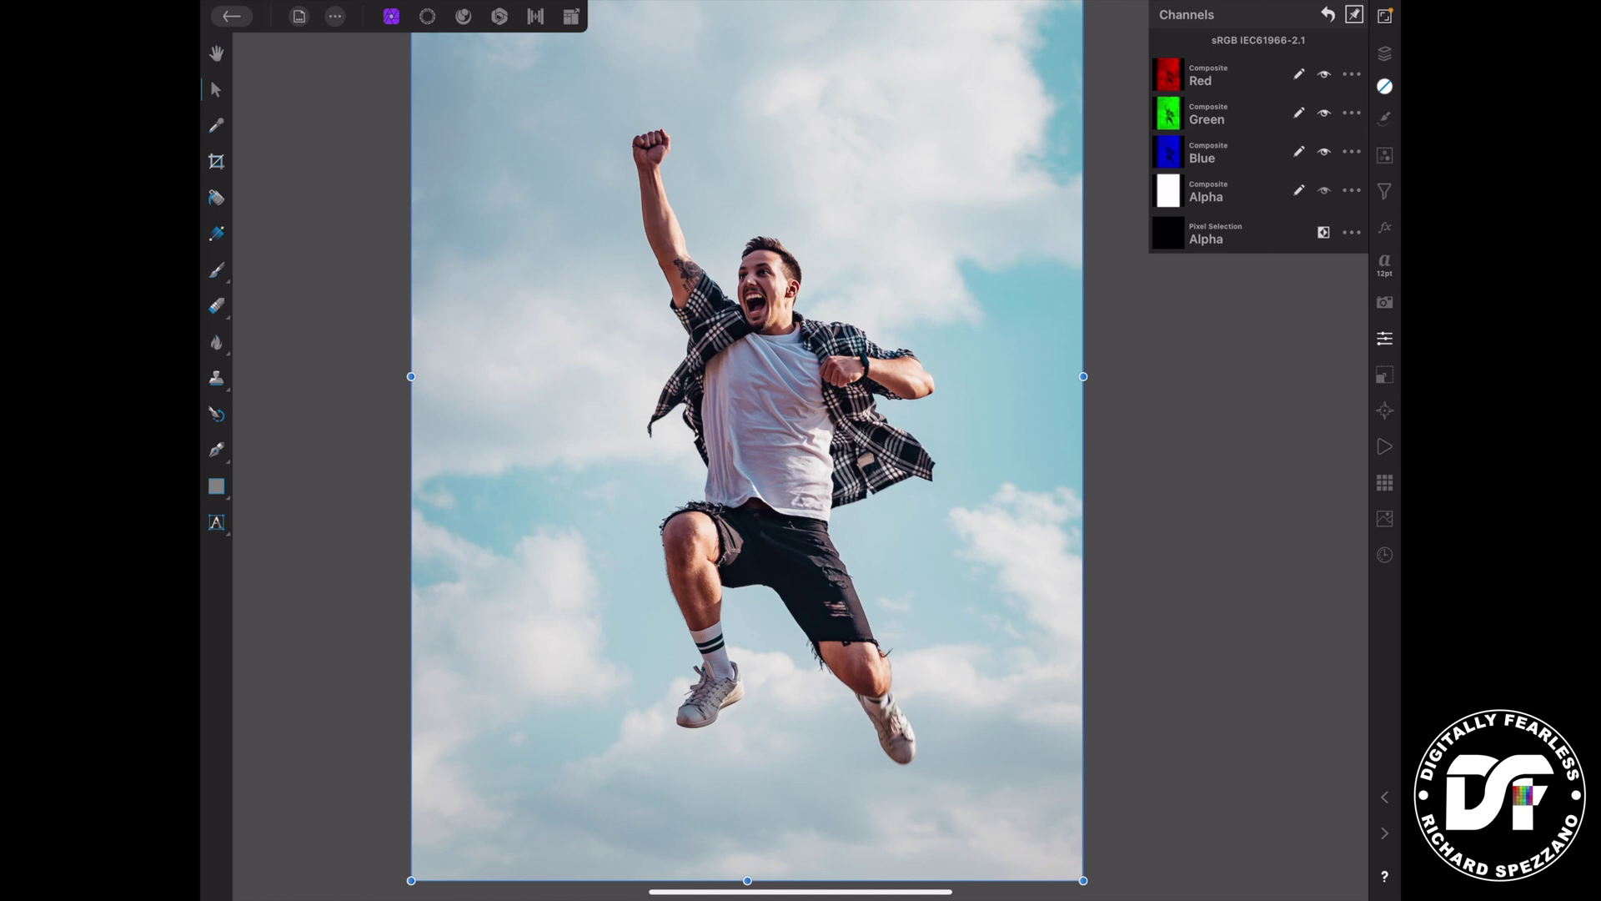
pyautogui.click(1352, 74)
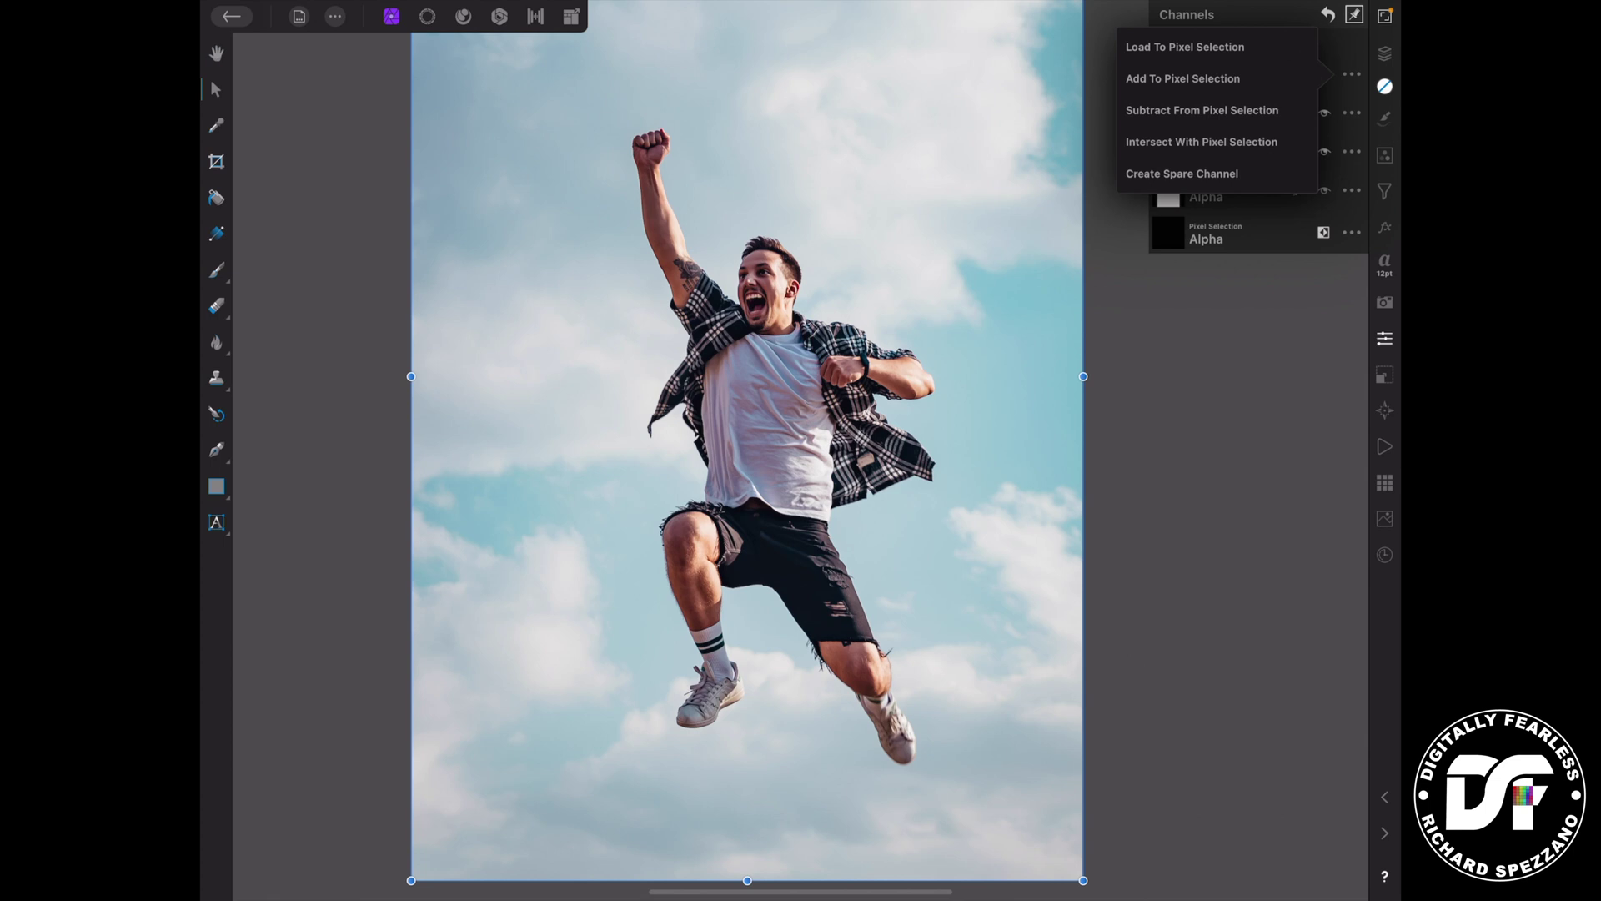
pyautogui.press('Escape')
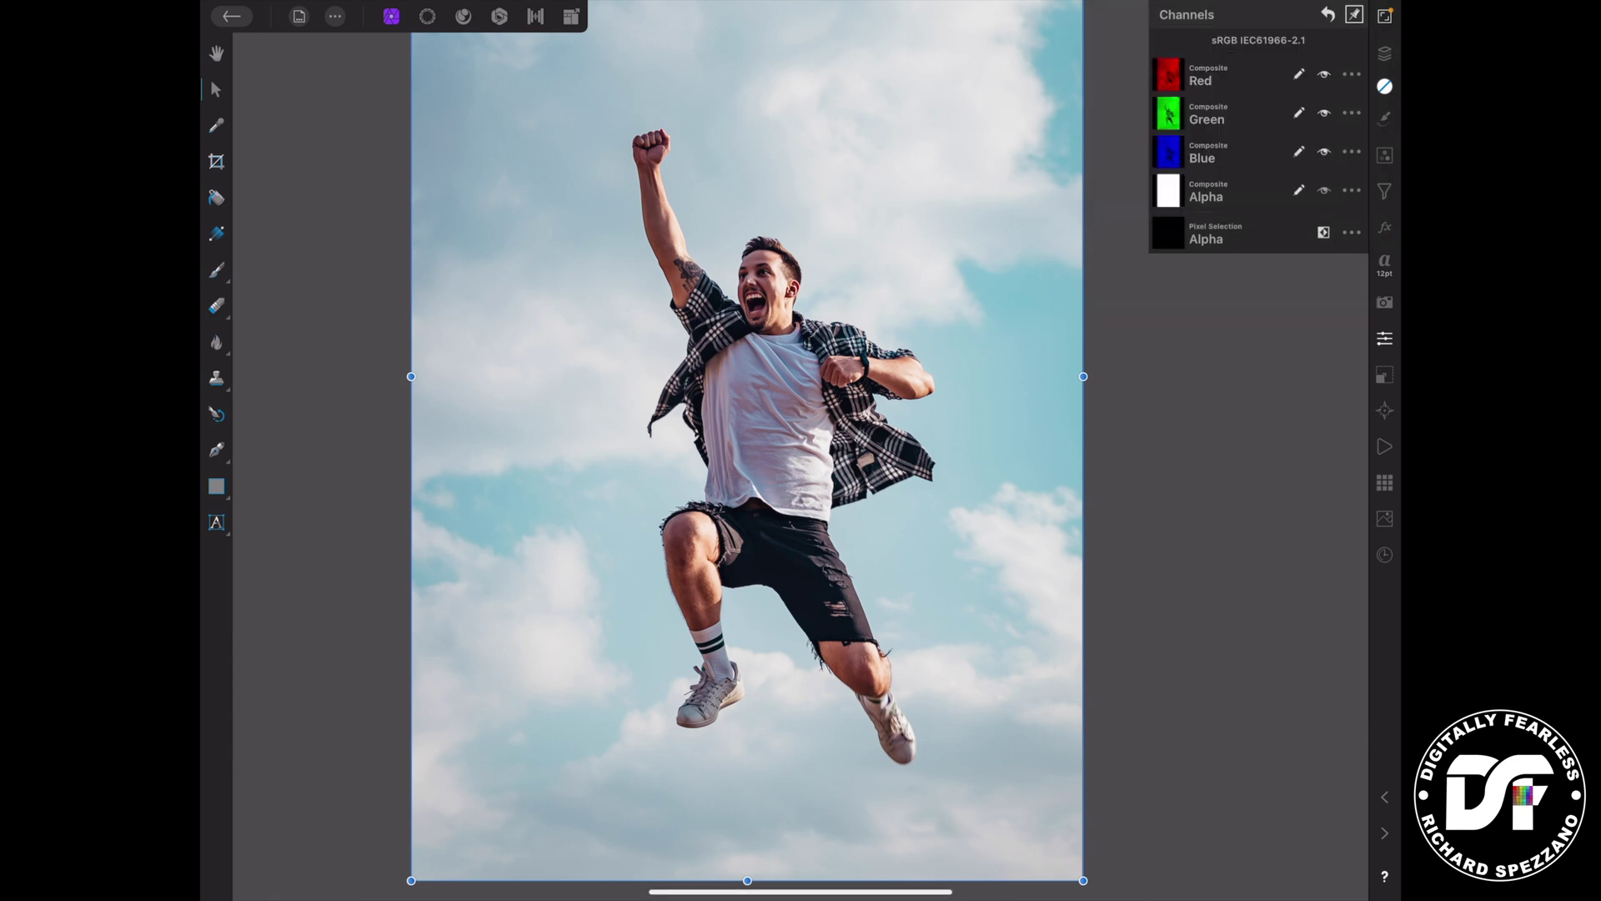
pyautogui.click(1384, 53)
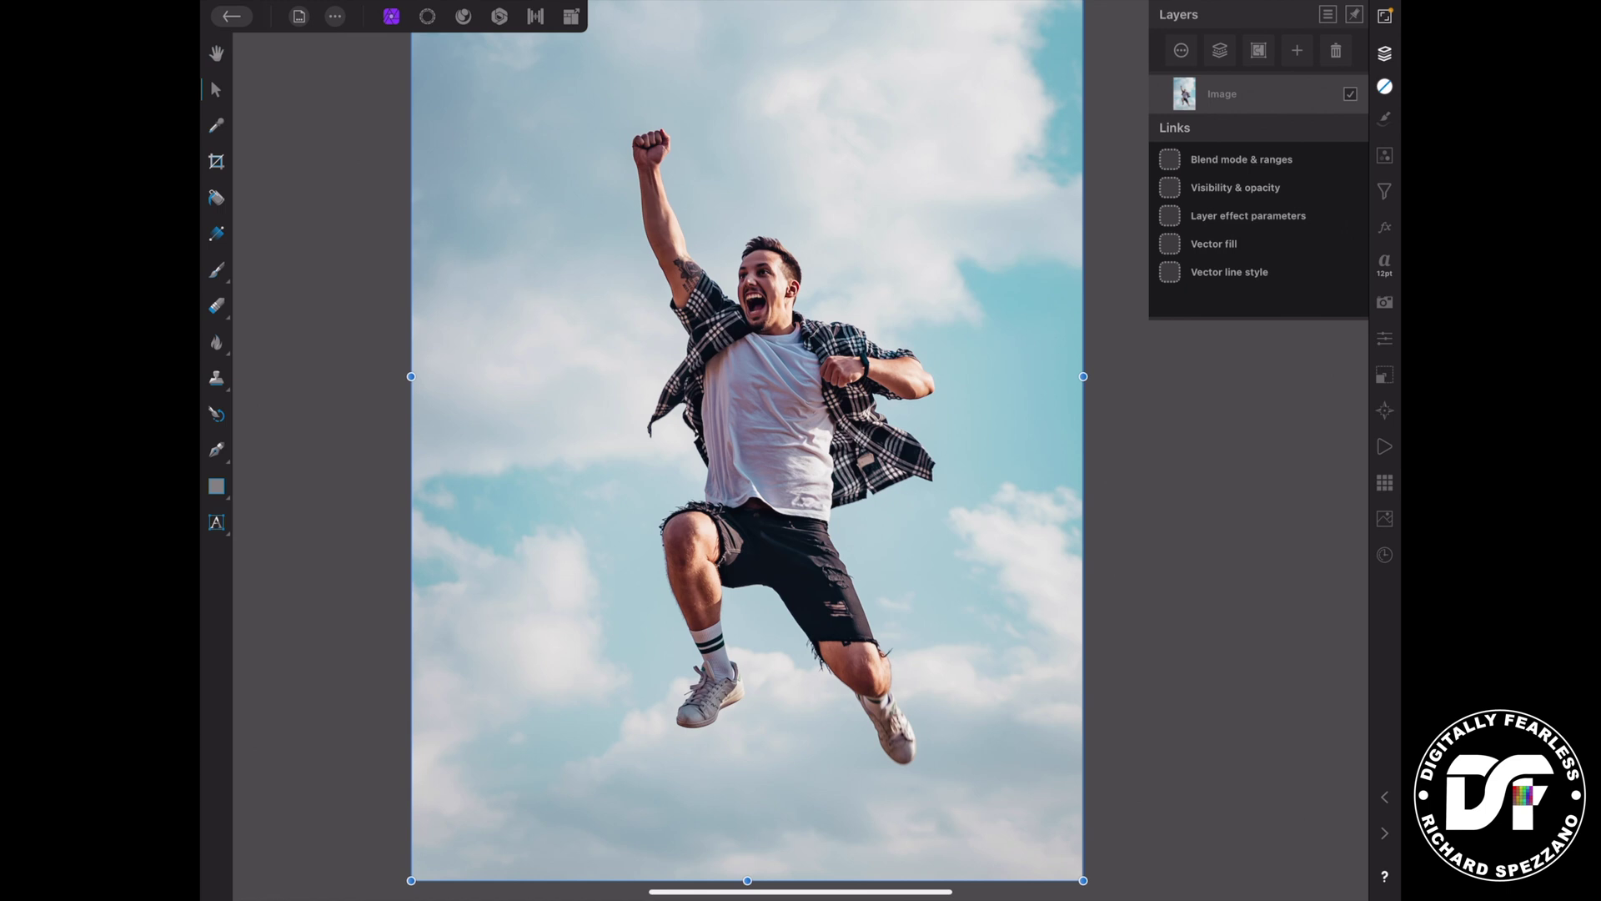
# - Duplicate the image layer and rasterize the upper copy into a pixel layer
pyautogui.rightClick(809, 413)
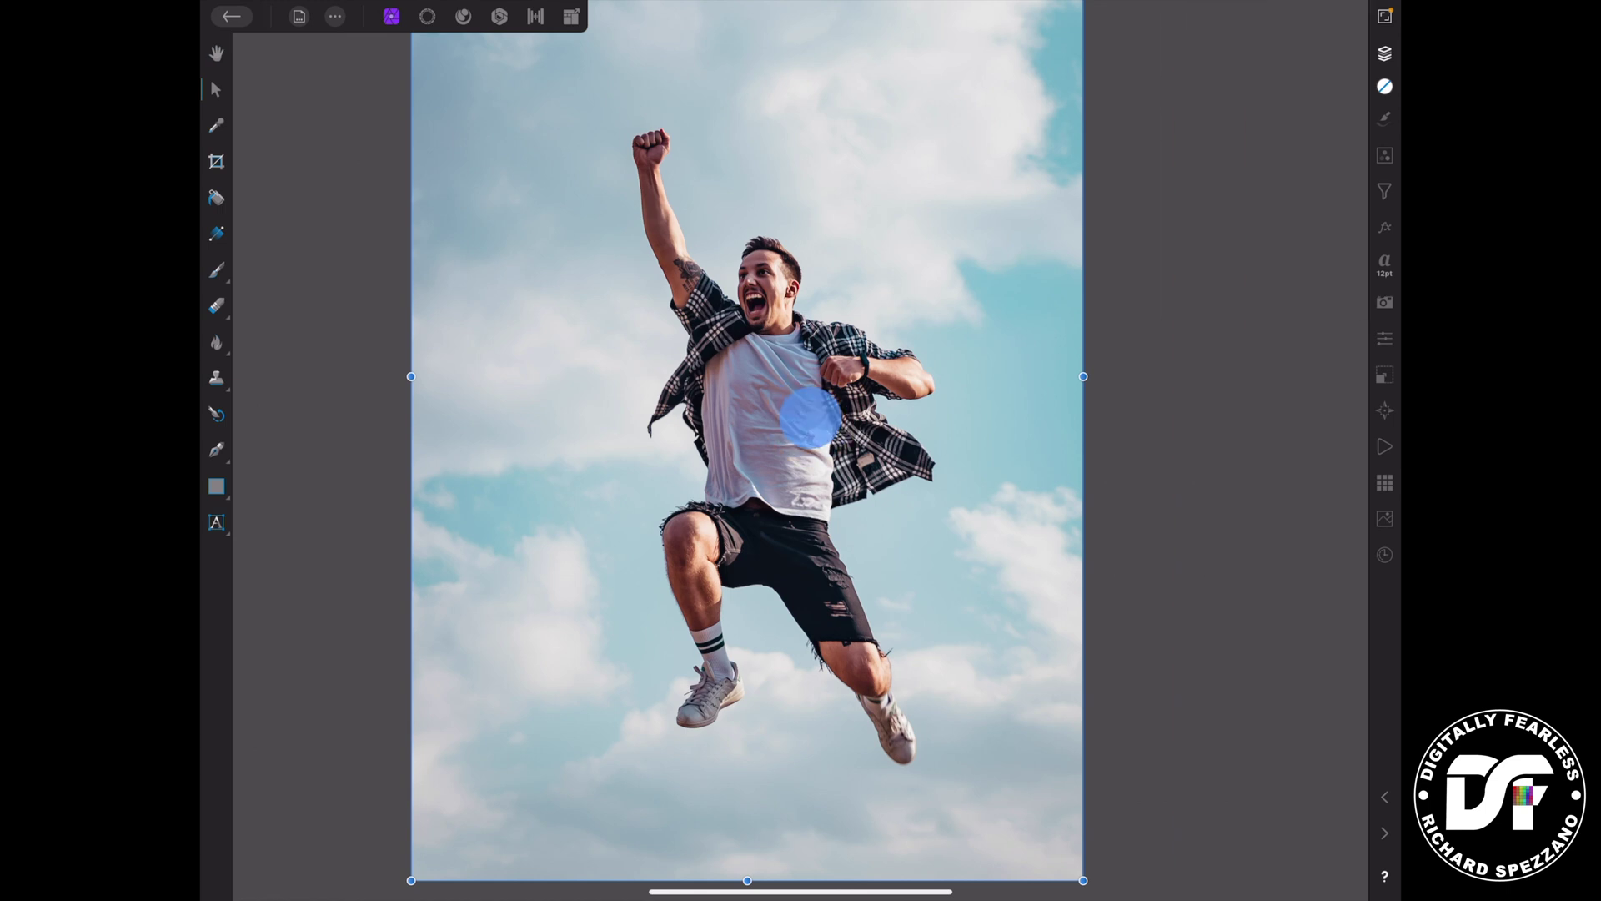
pyautogui.press('Escape')
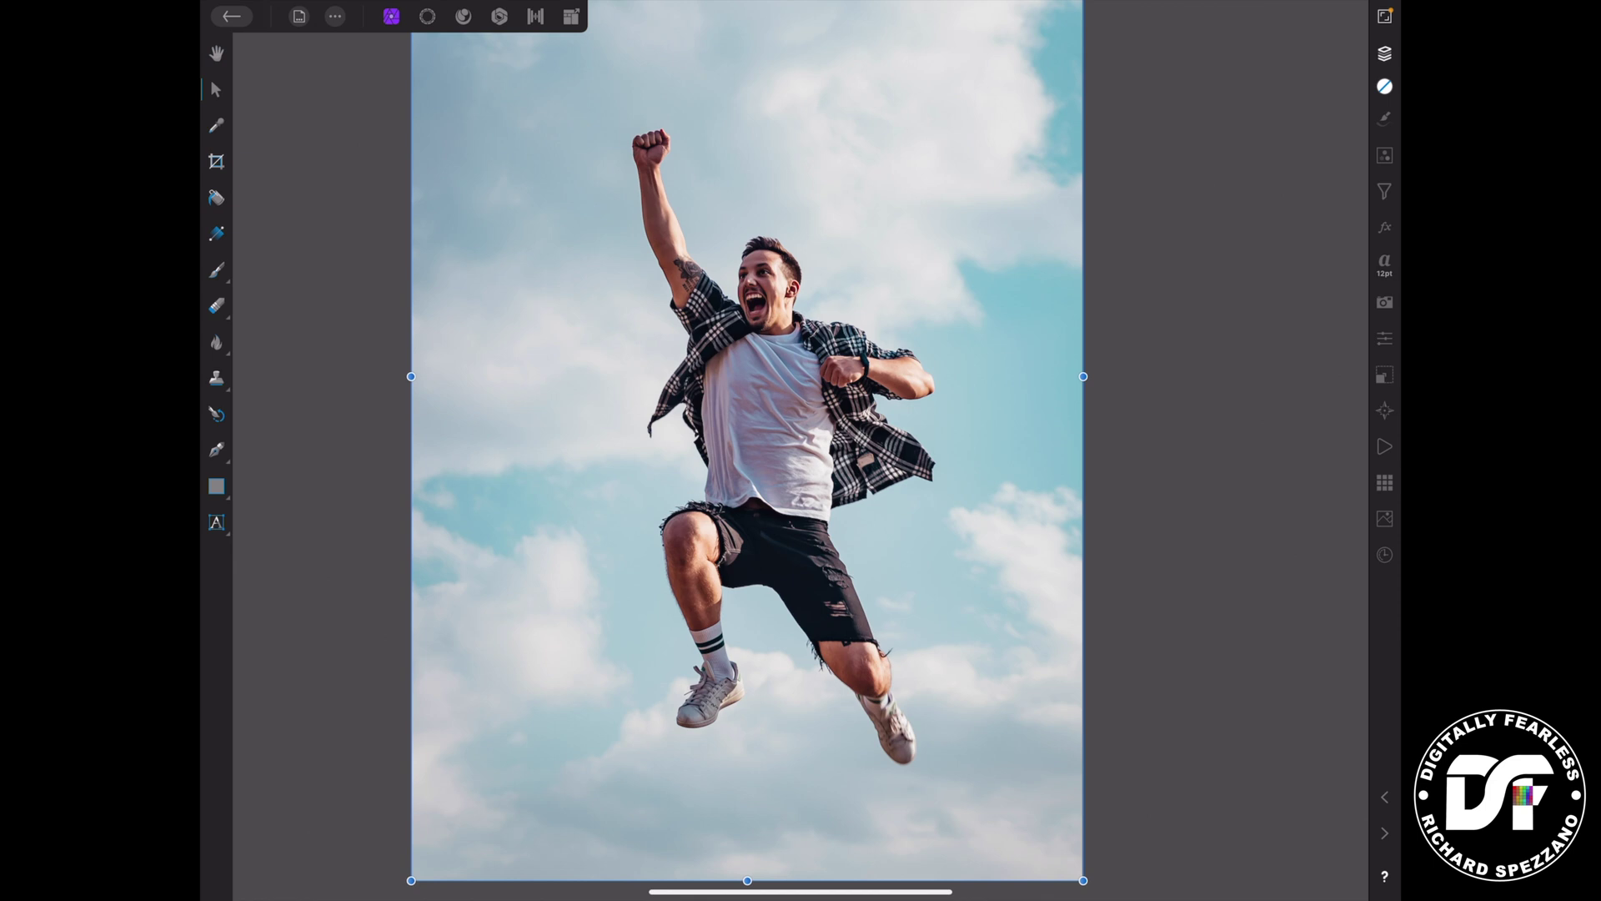
pyautogui.click(1384, 53)
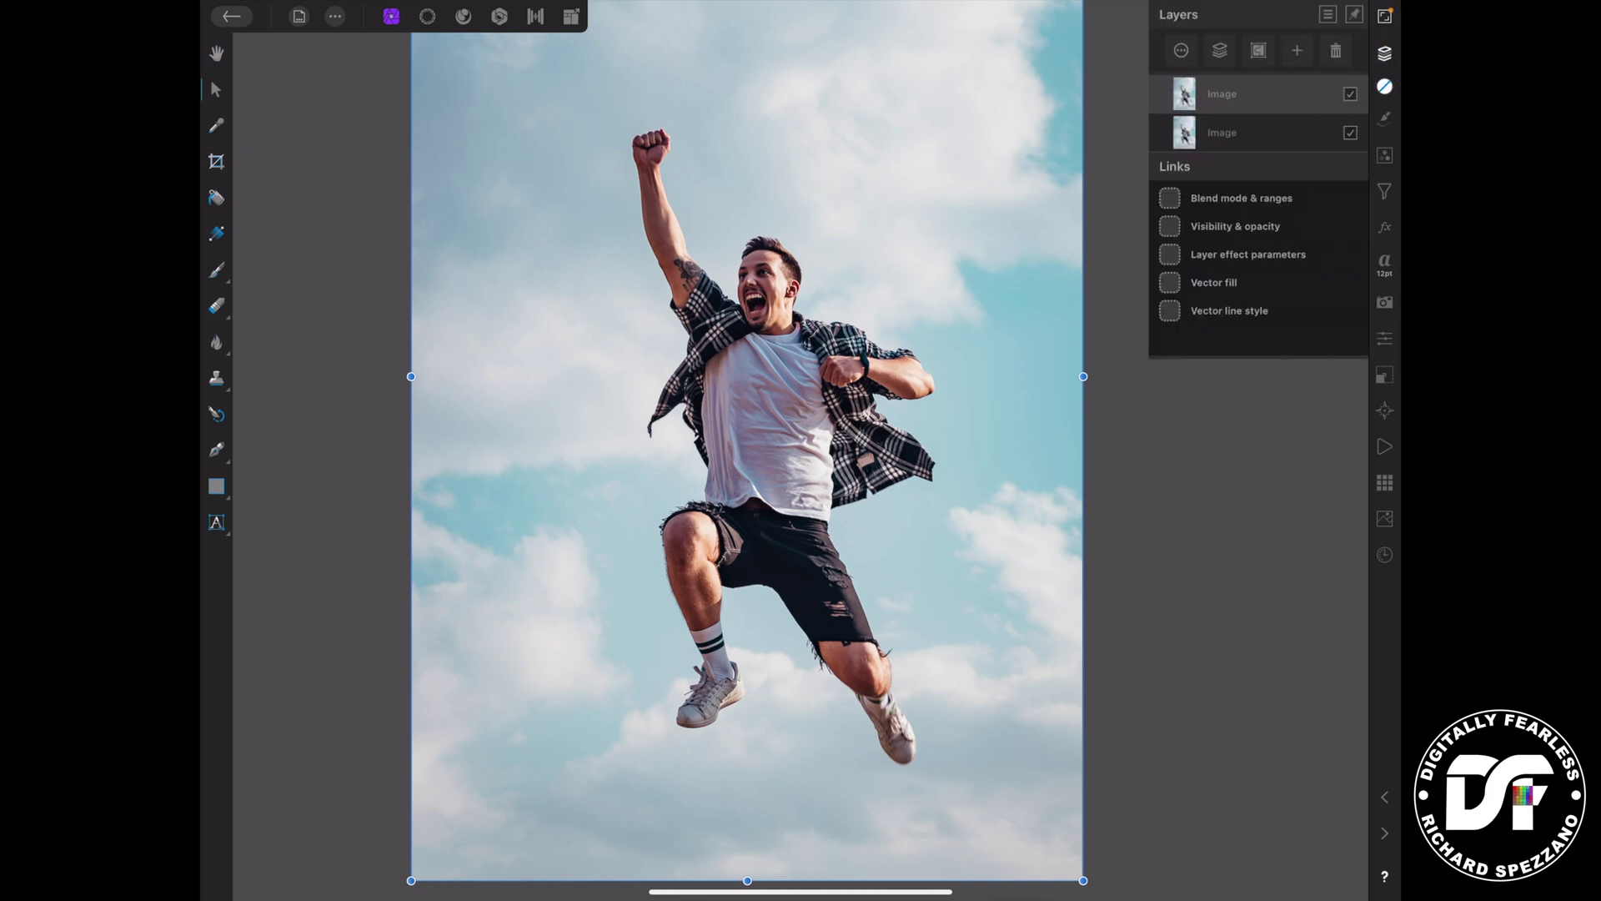
pyautogui.click(1219, 50)
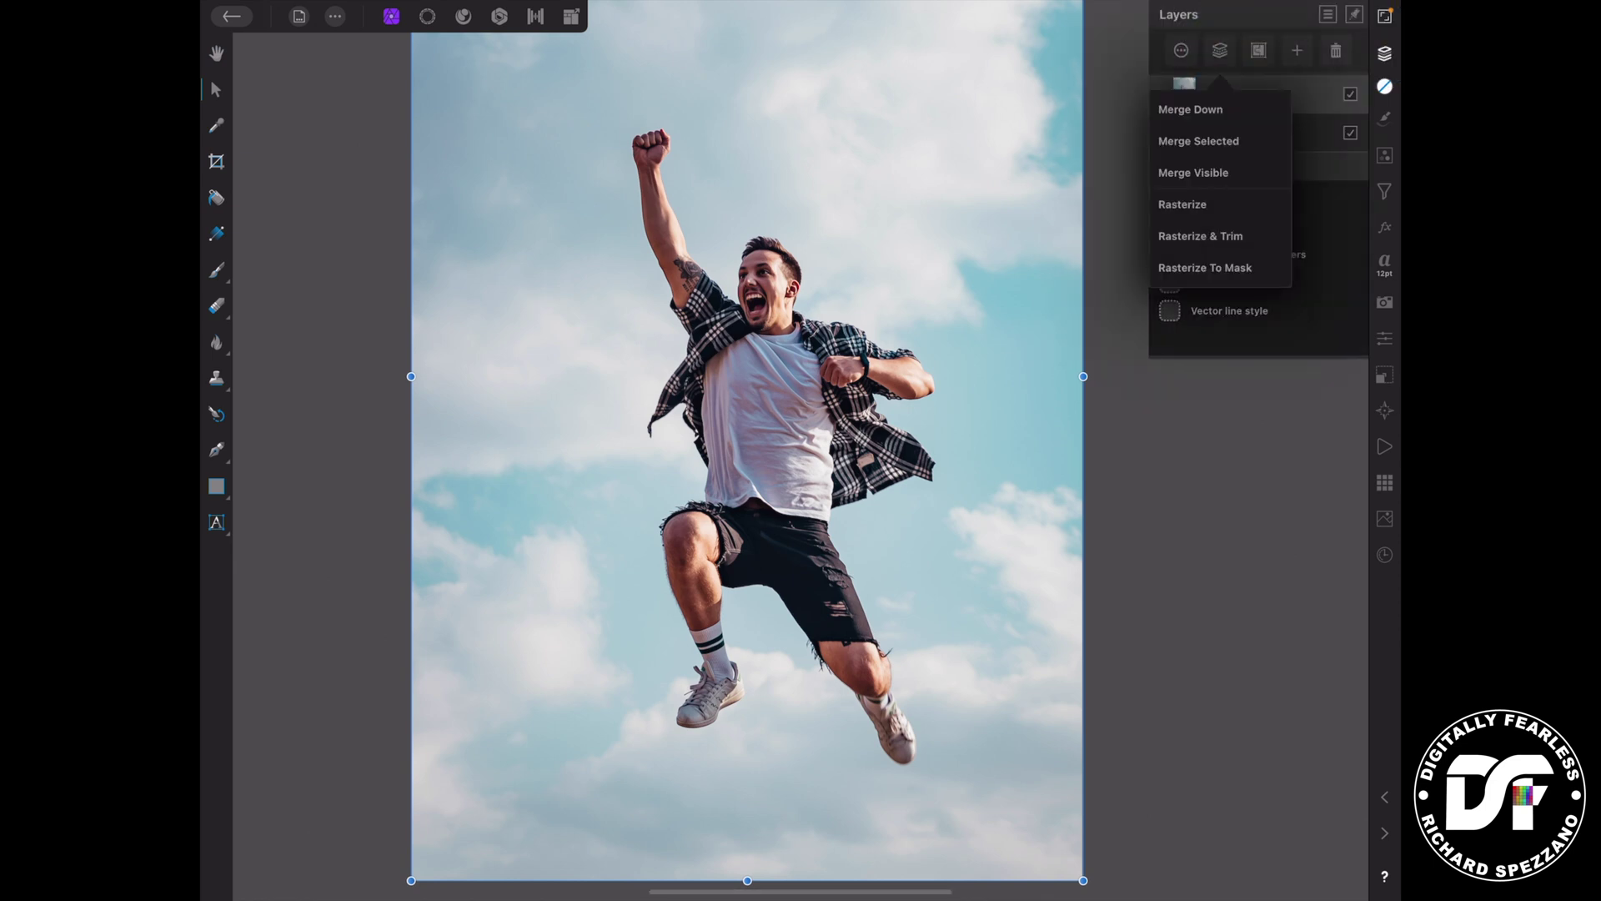
pyautogui.click(1206, 203)
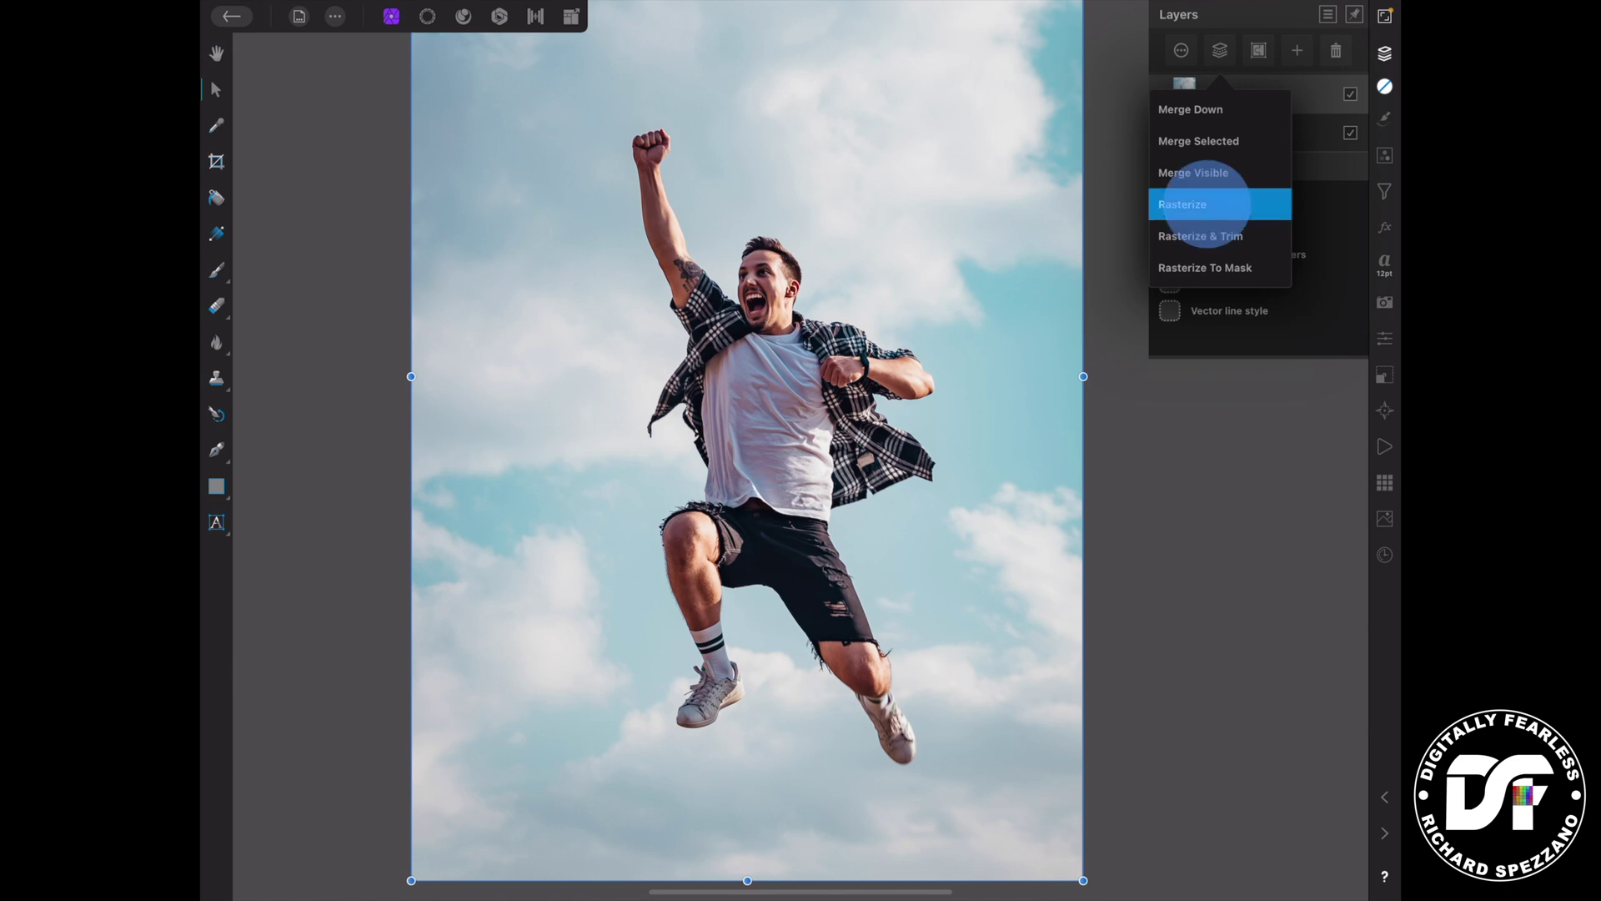
pyautogui.click(1384, 52)
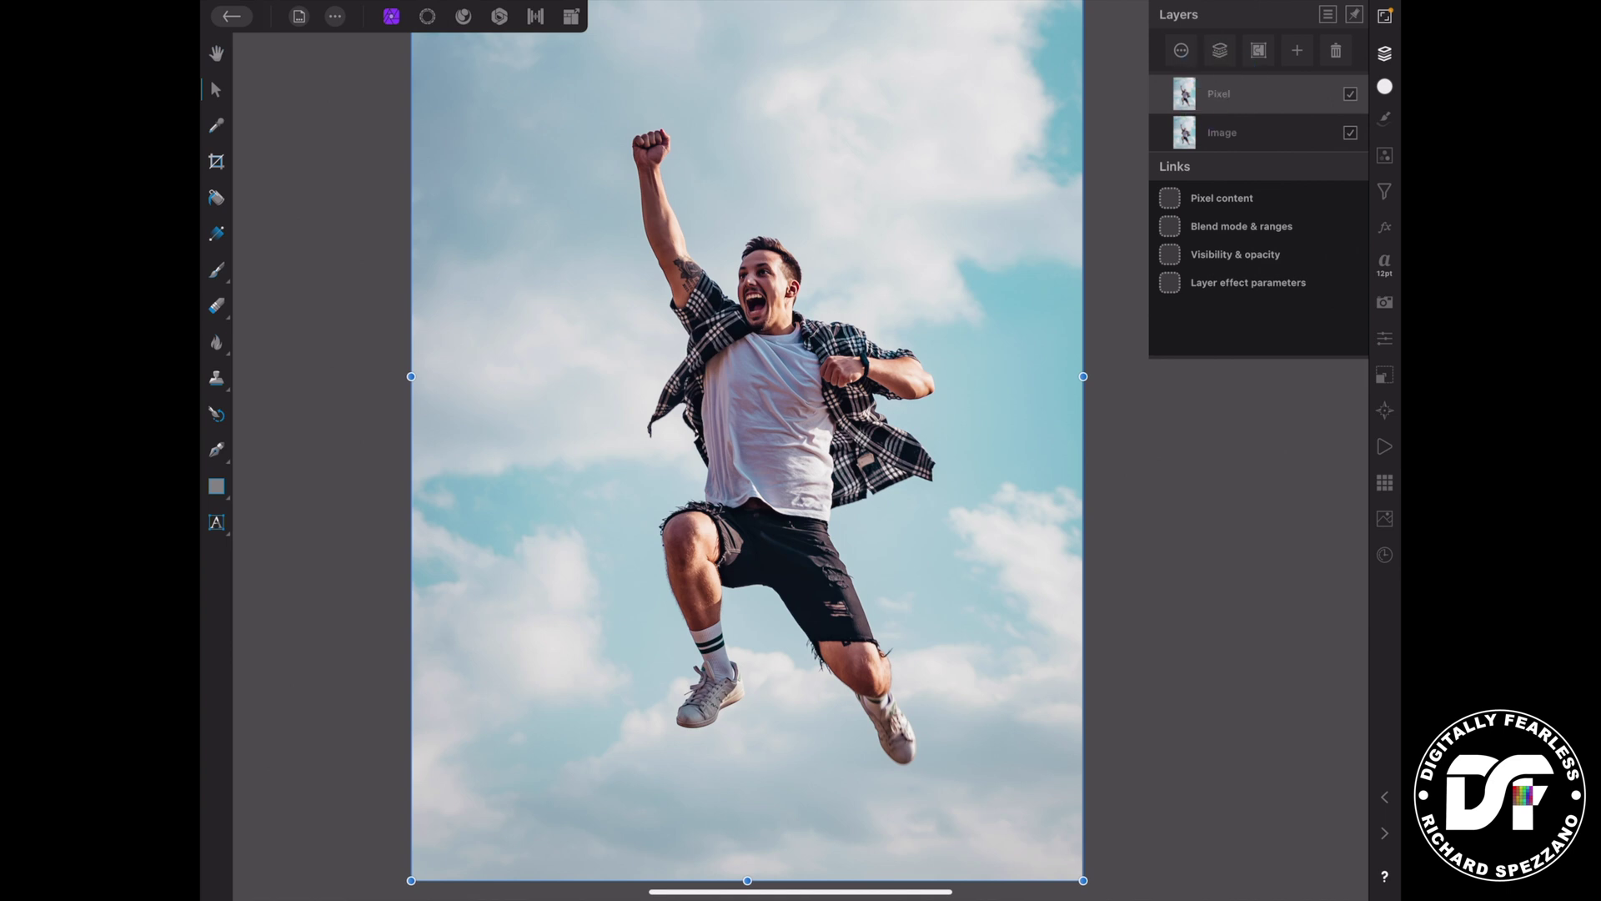
# - Duplicate the rasterized pixel layer twice to make three pixel layers above the original image
pyautogui.click(788, 404)
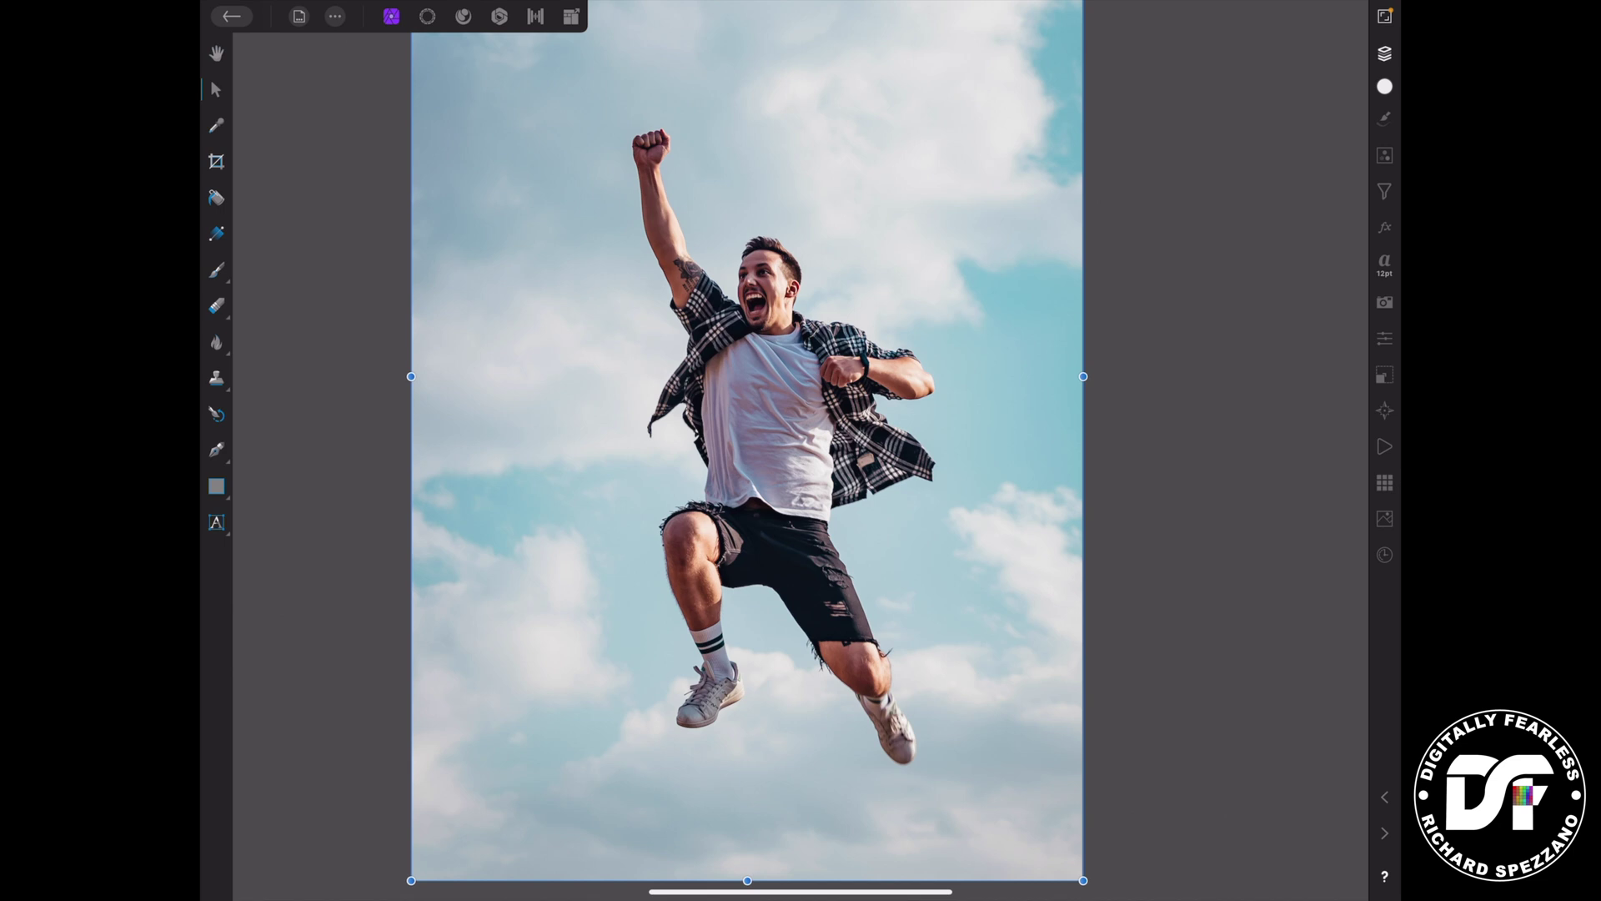
pyautogui.click(334, 16)
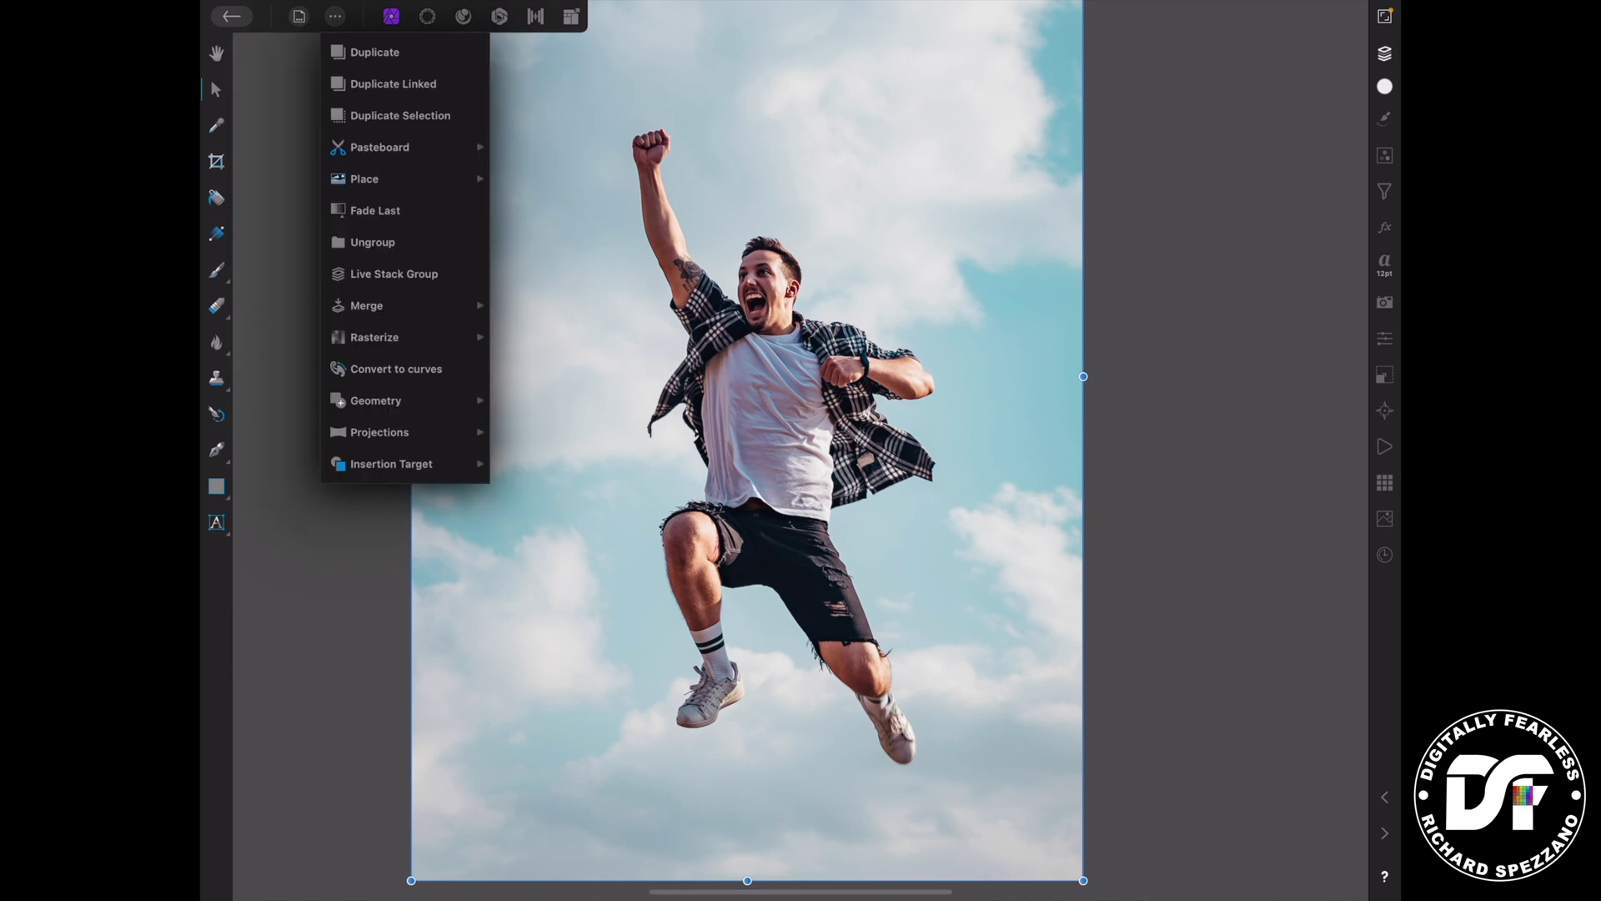
pyautogui.click(335, 16)
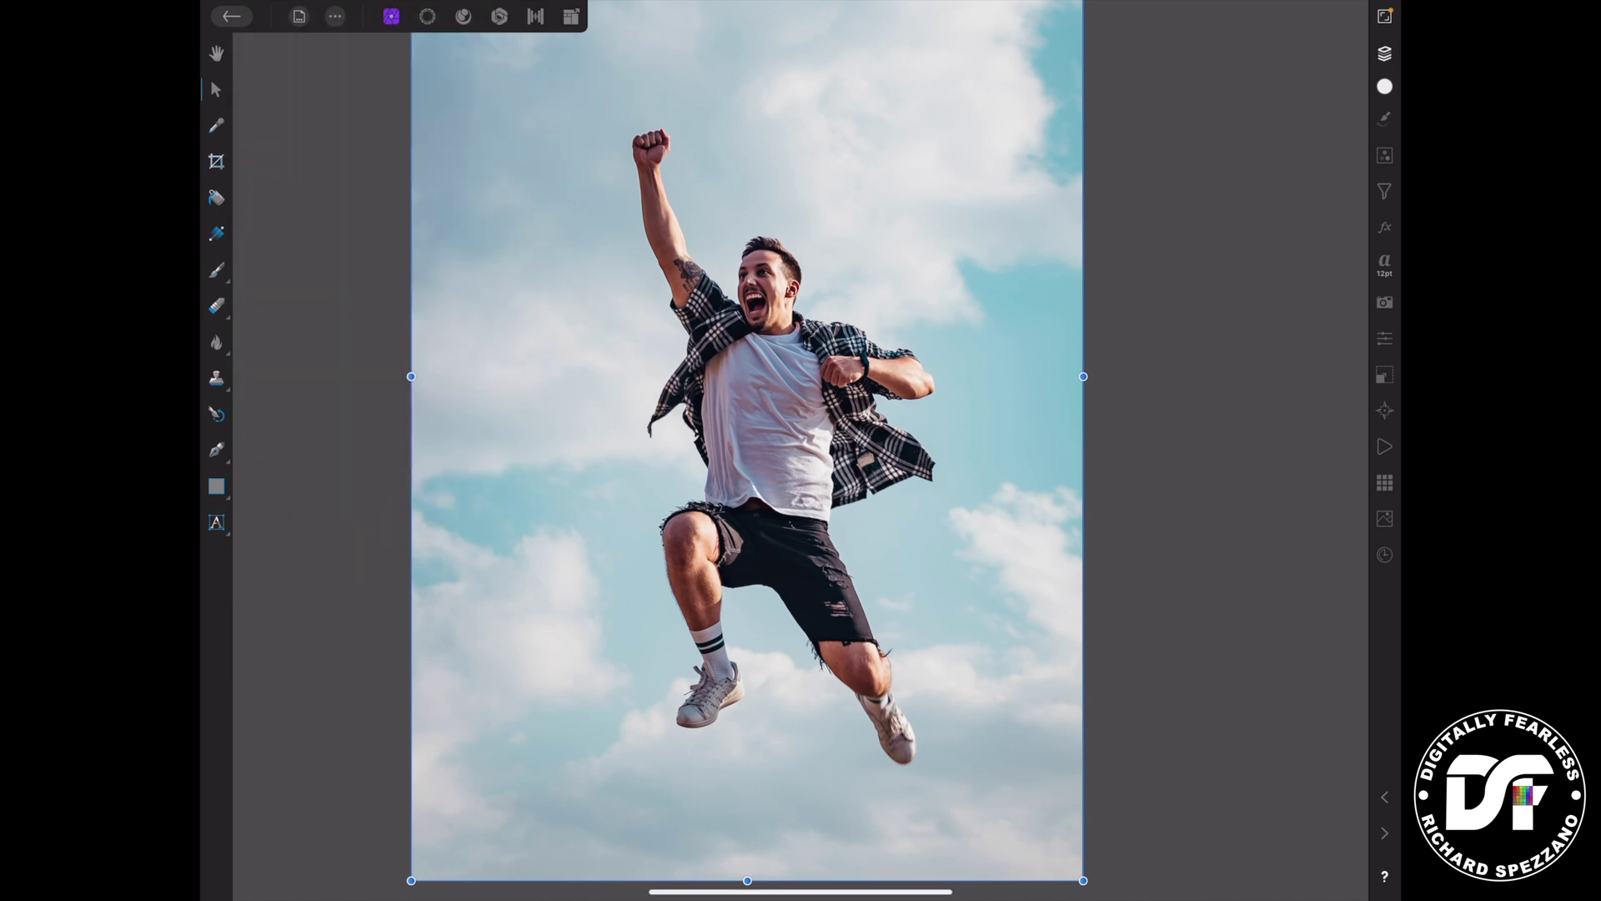
pyautogui.click(334, 15)
pyautogui.press('Escape')
# - Hide the original image and the two lower pixel layers, and select the top pixel layer
pyautogui.click(1384, 52)
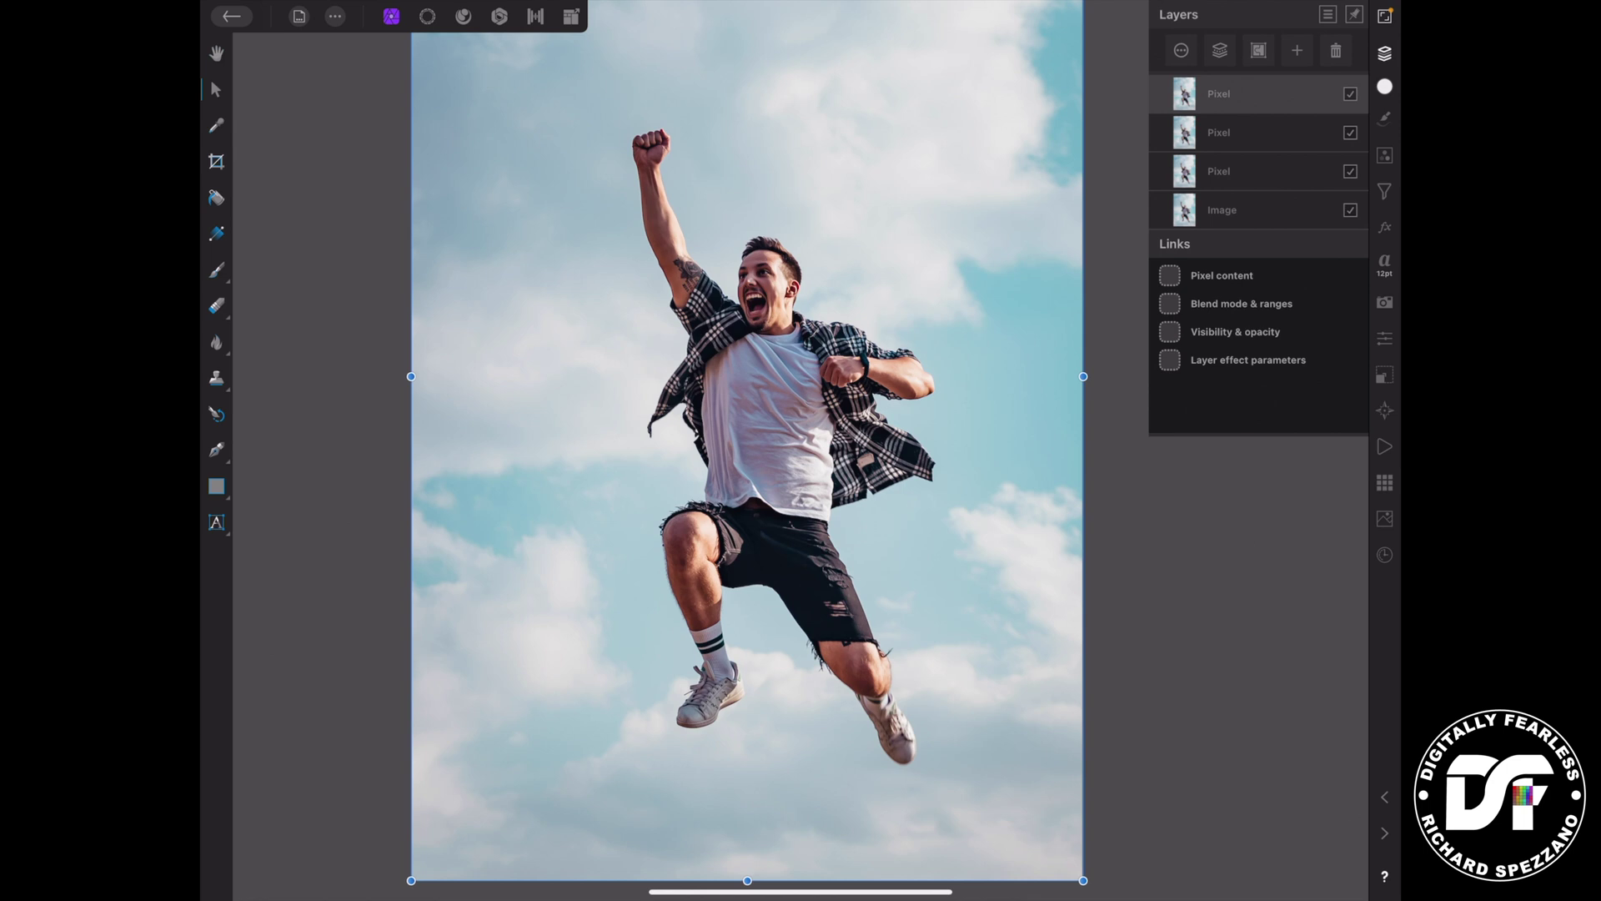
pyautogui.click(1251, 133)
pyautogui.click(1251, 171)
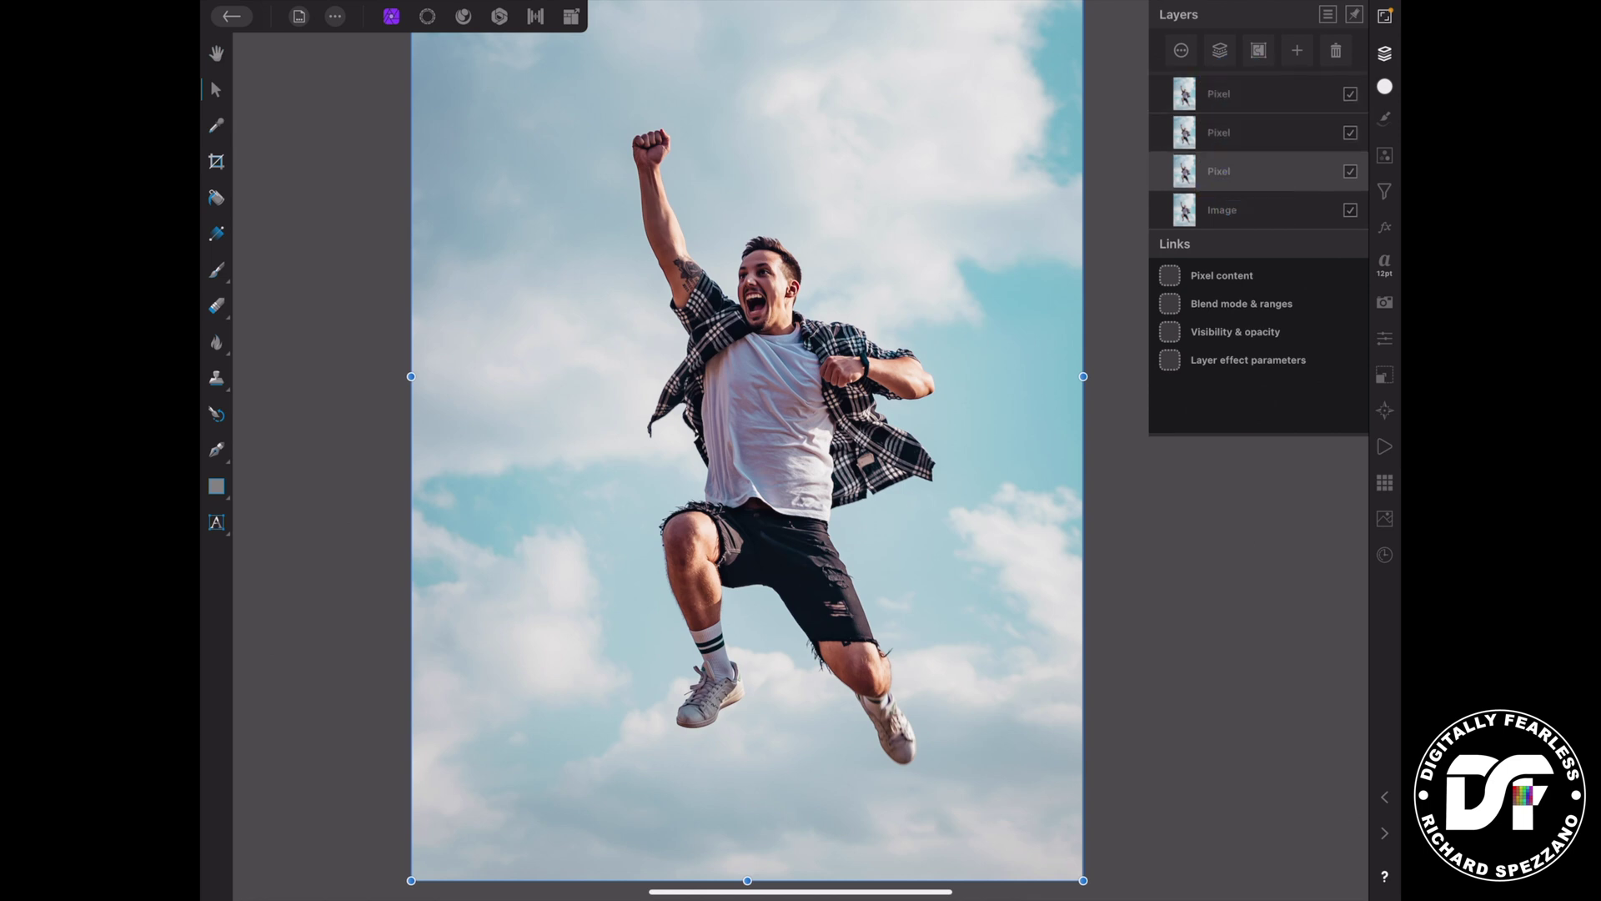
pyautogui.click(1350, 210)
pyautogui.click(1349, 171)
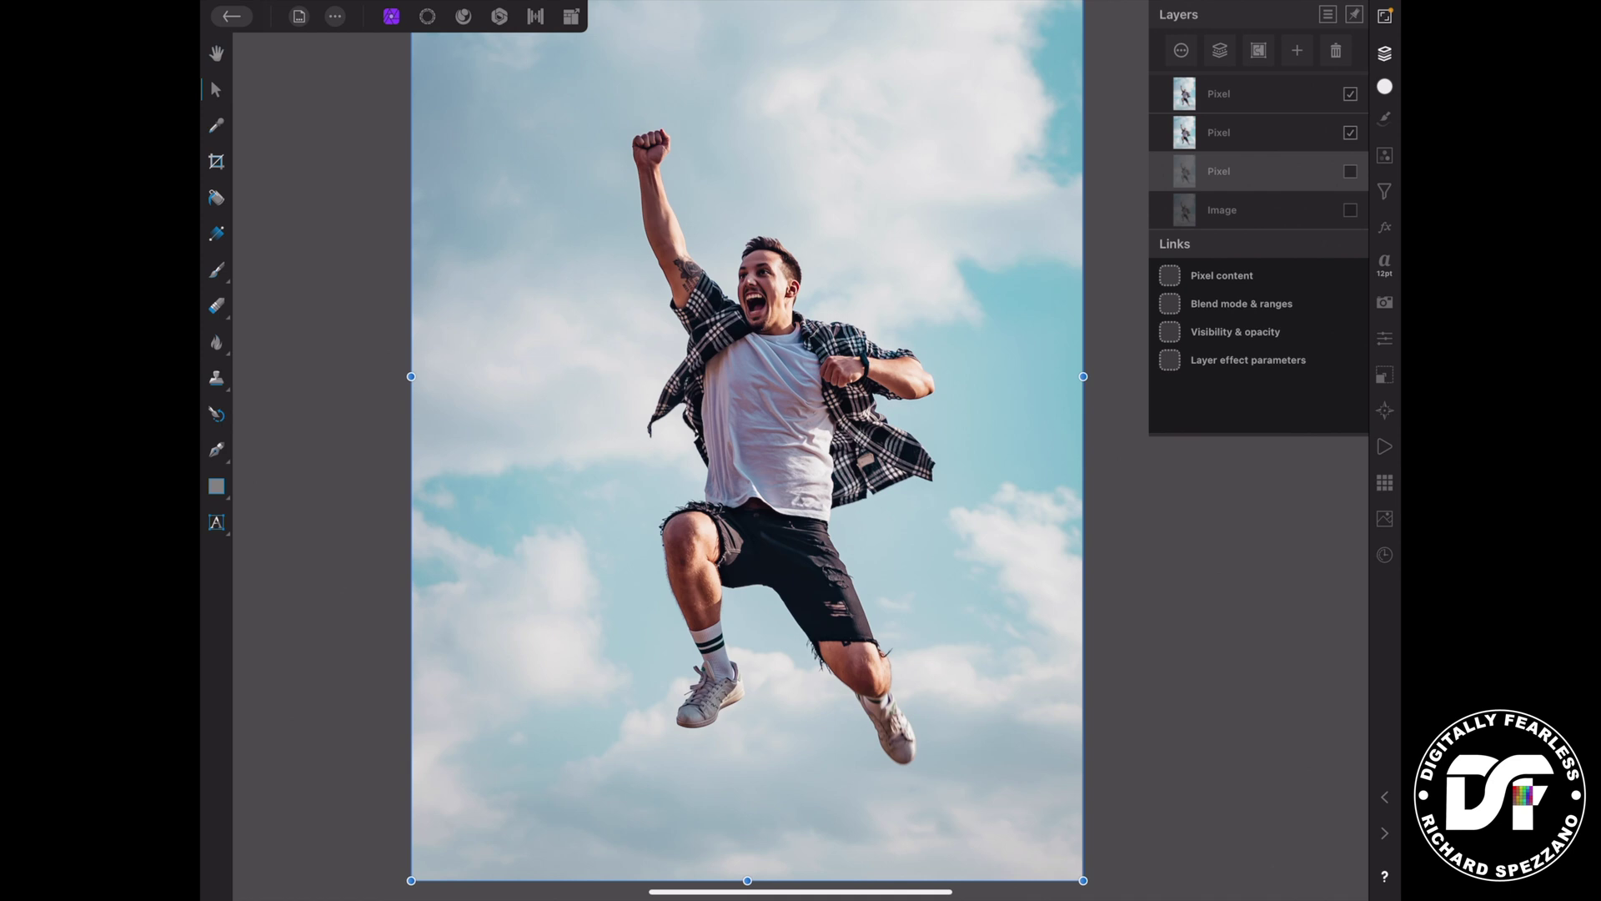
pyautogui.click(1350, 133)
pyautogui.click(1242, 94)
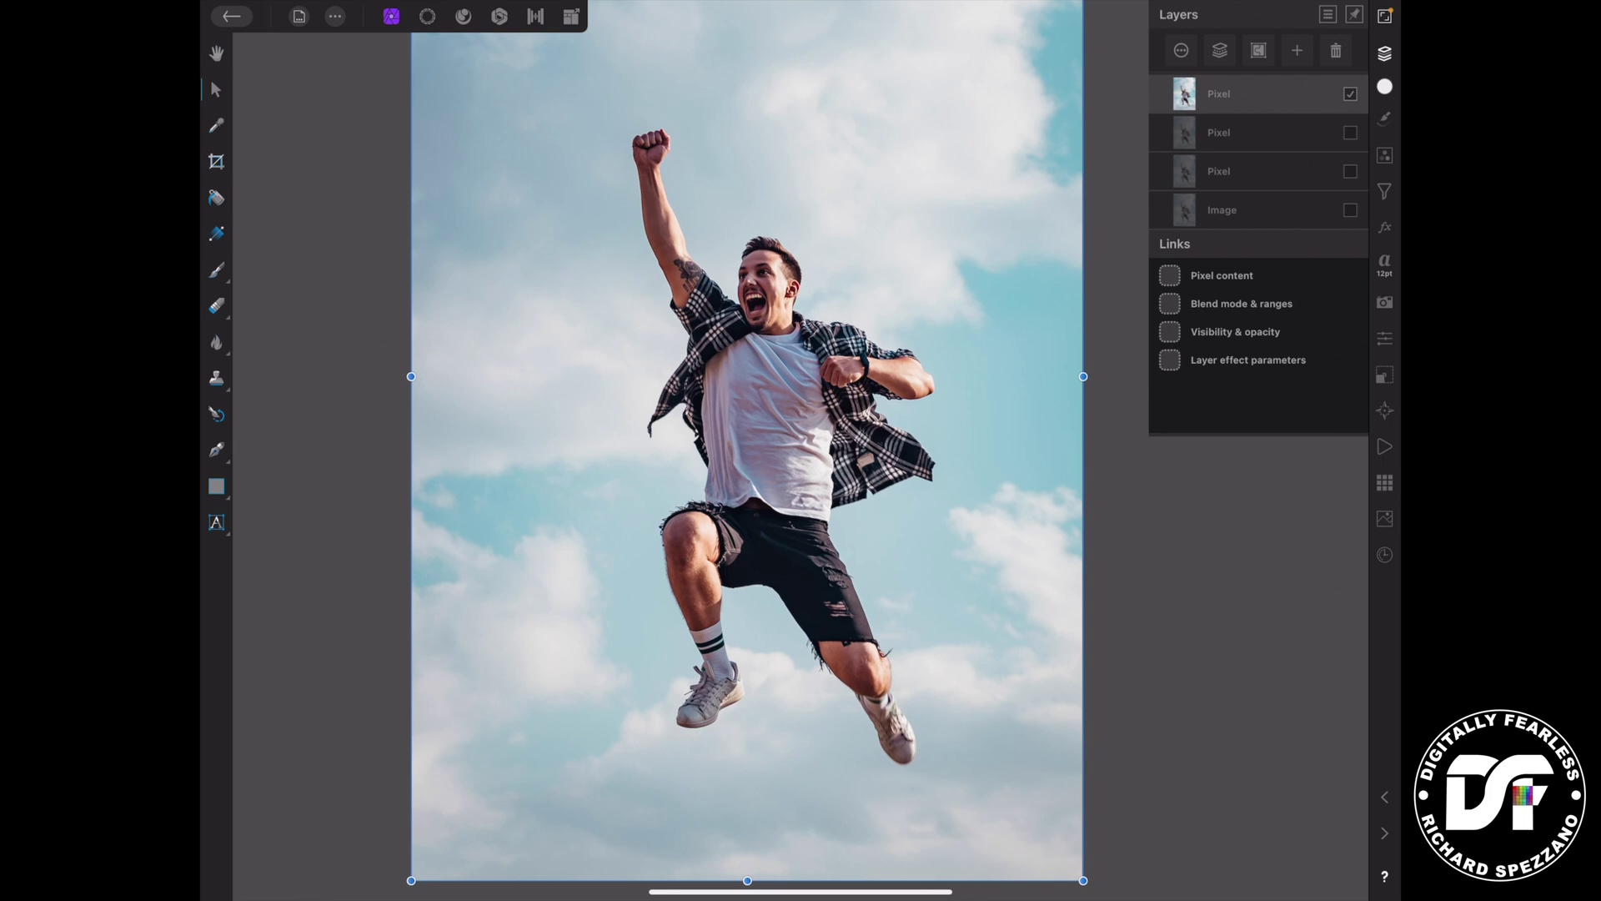
# - Invert the Pixel Red channel of the top pixel layer
pyautogui.click(1384, 338)
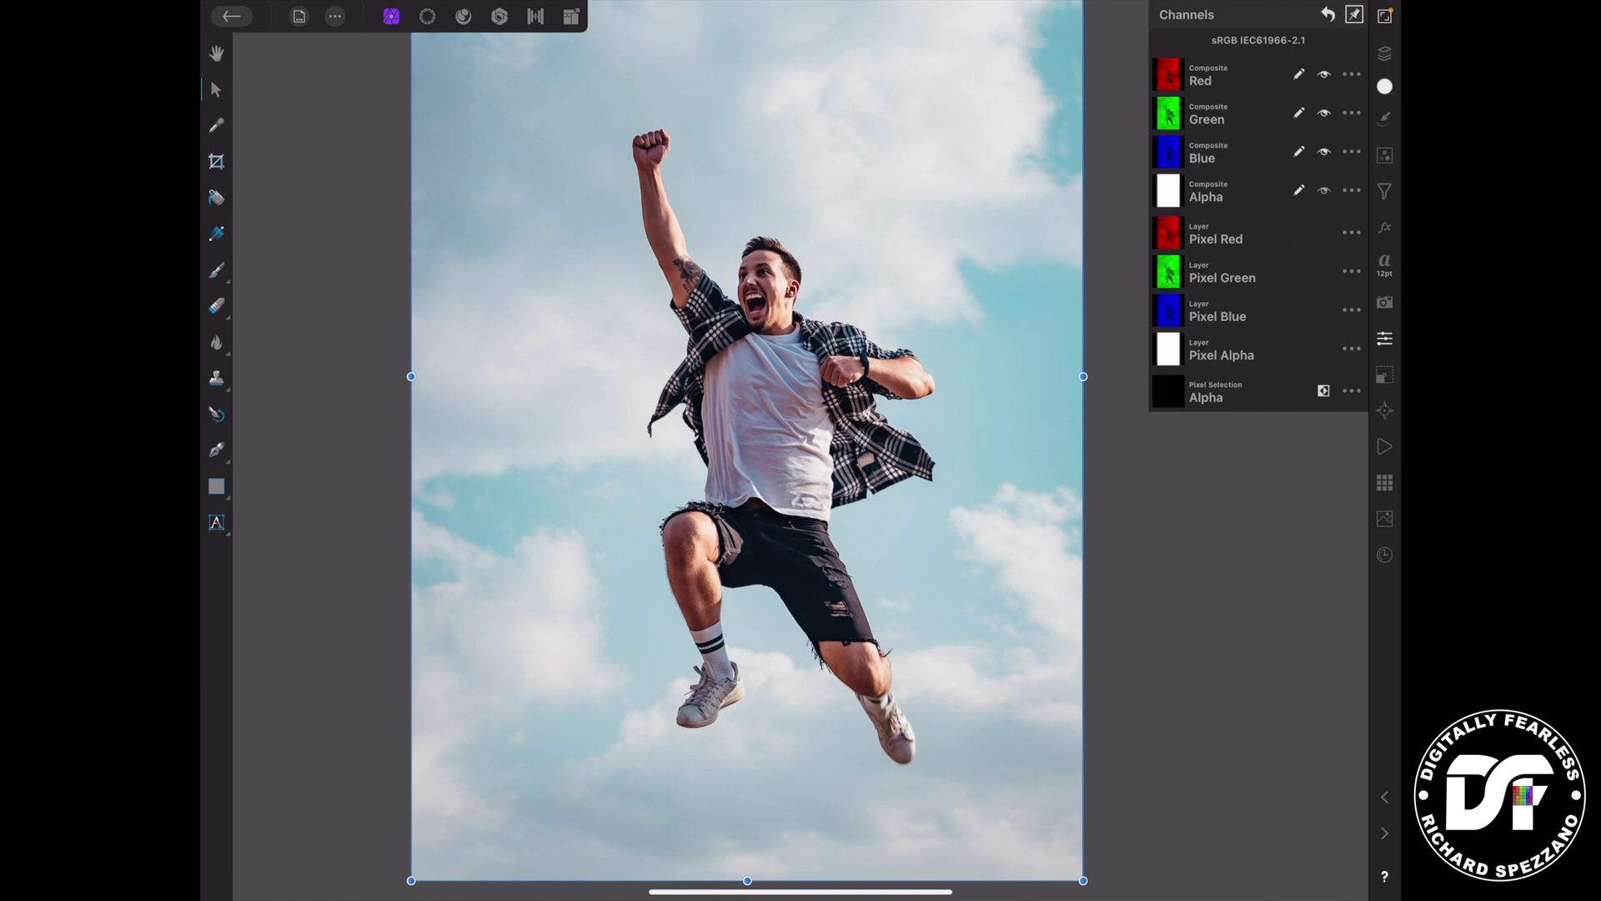
pyautogui.click(1209, 236)
pyautogui.click(1354, 230)
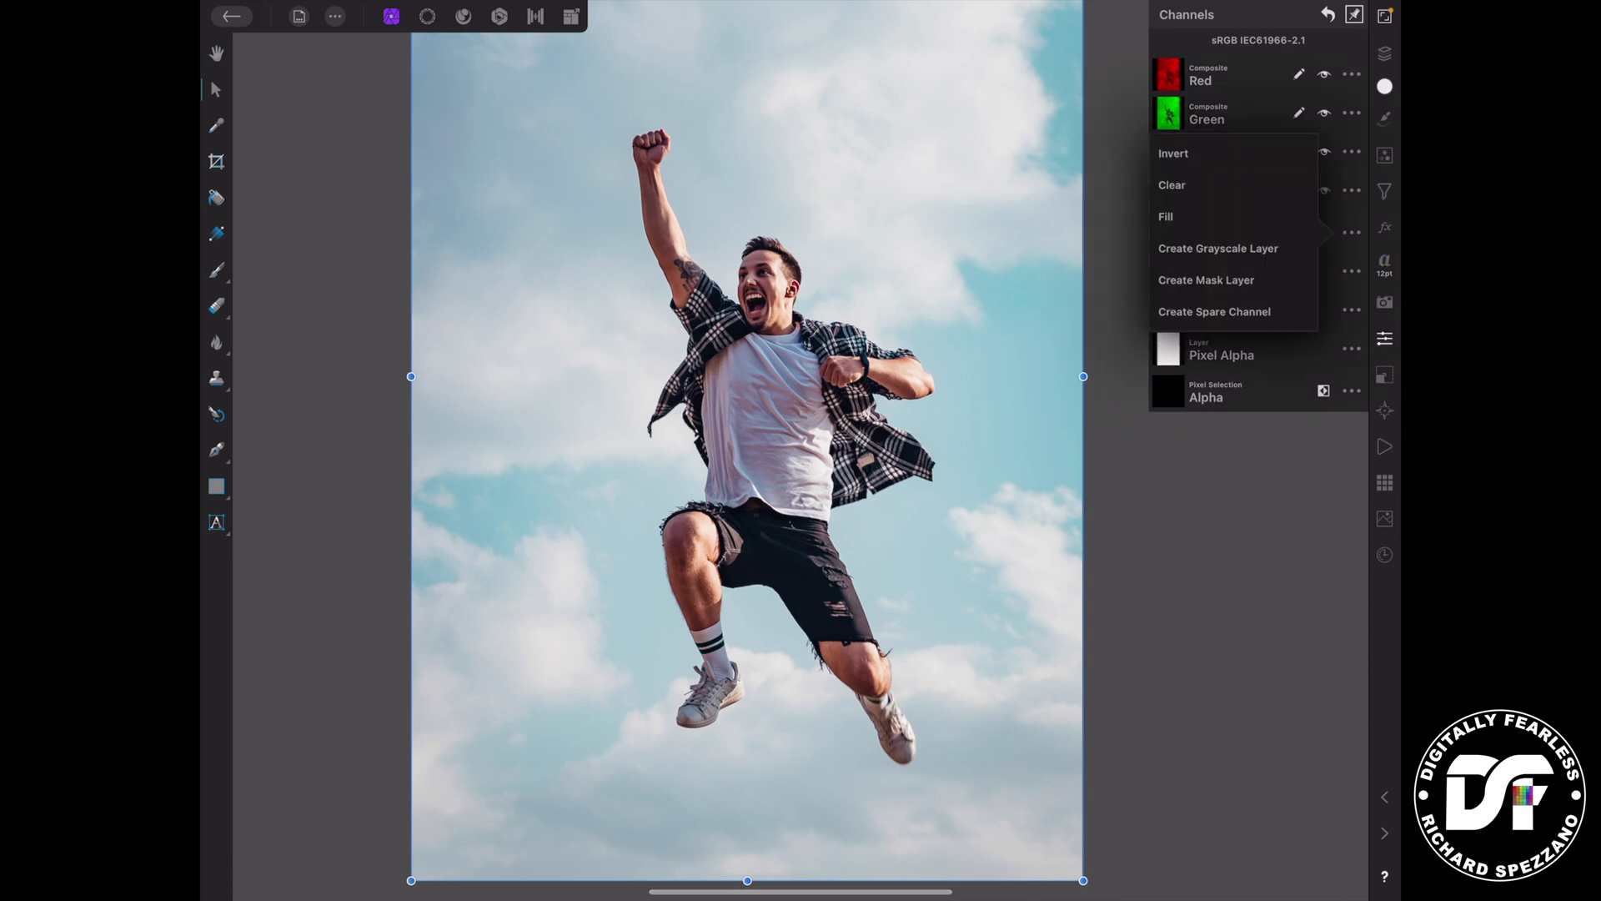
pyautogui.click(1173, 153)
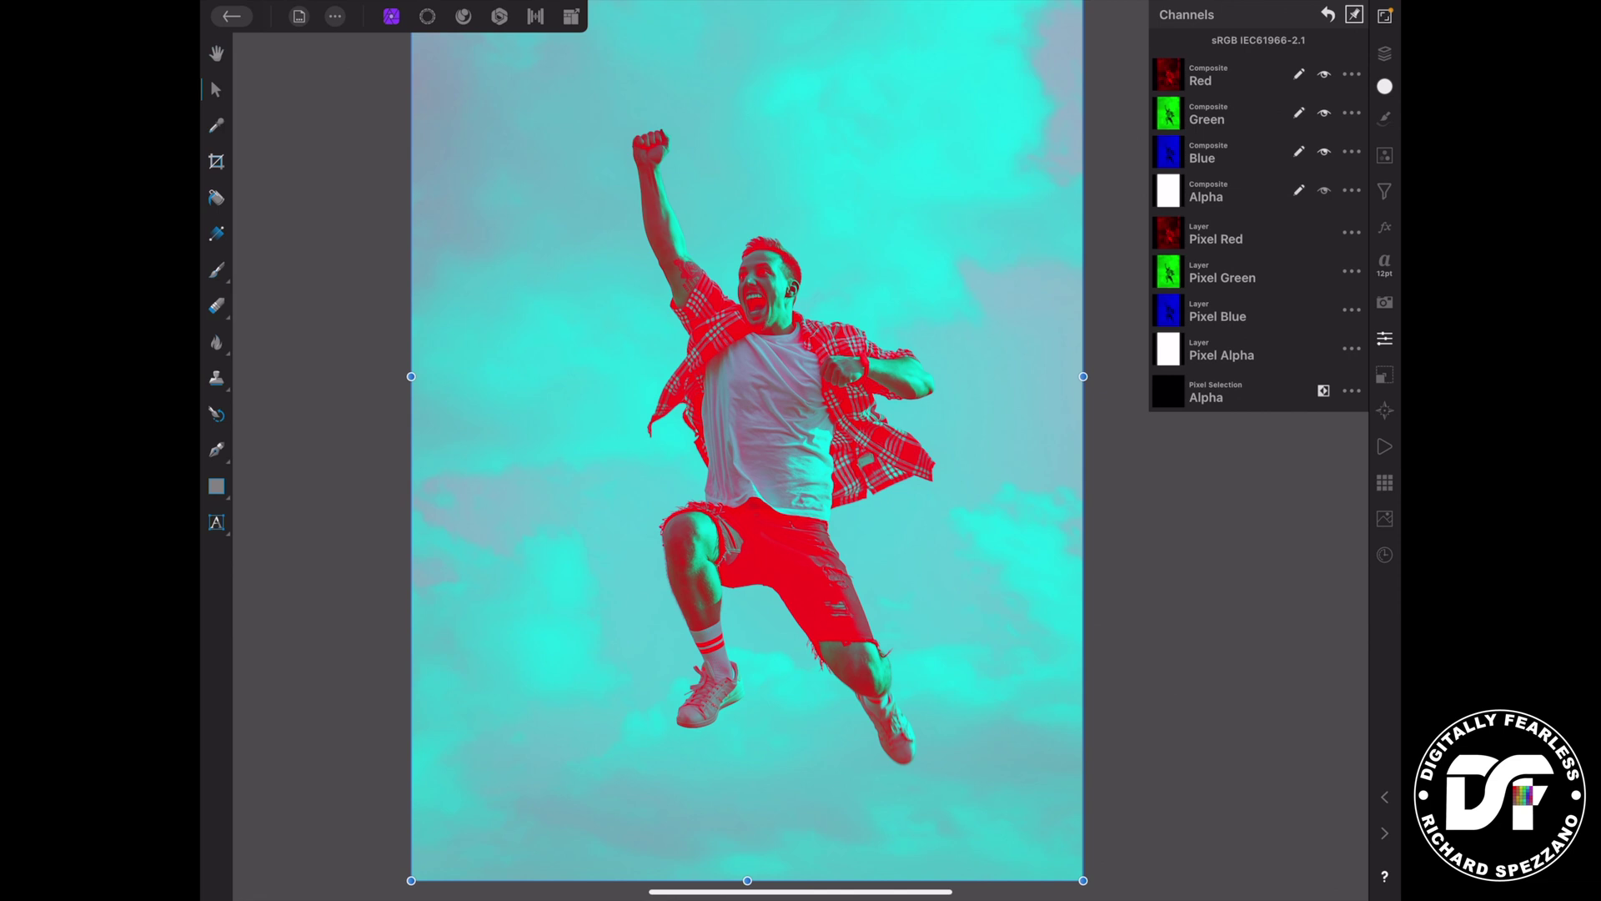
# - Hide the top pixel layer, show the second one, and invert its Pixel Green channel
pyautogui.click(1384, 52)
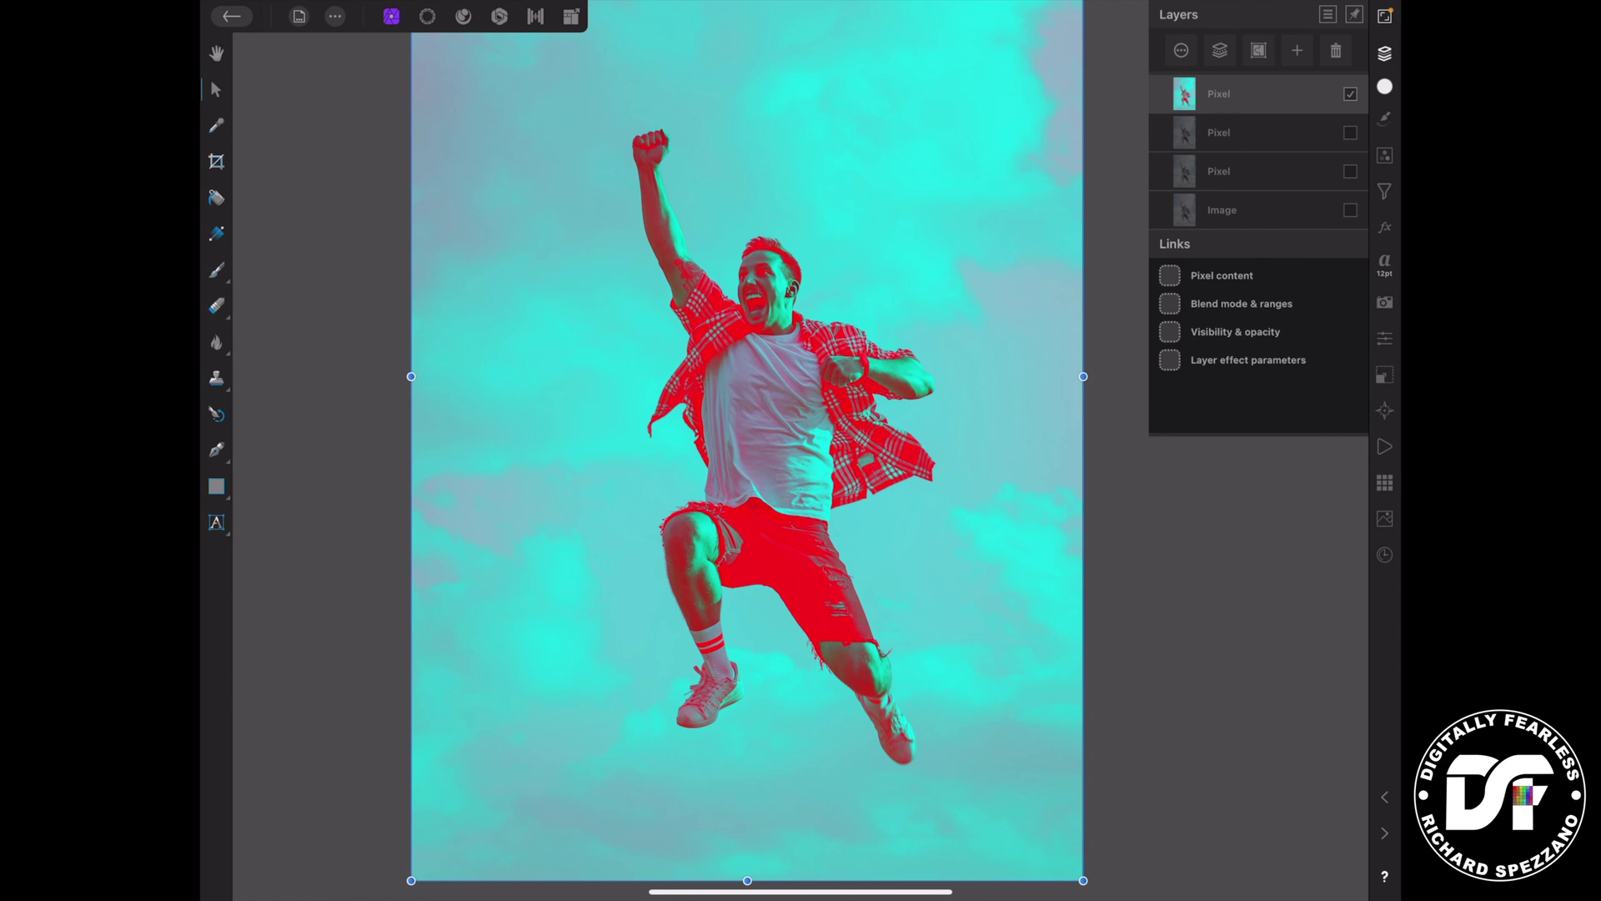
pyautogui.click(1350, 94)
pyautogui.click(1350, 132)
pyautogui.click(1216, 133)
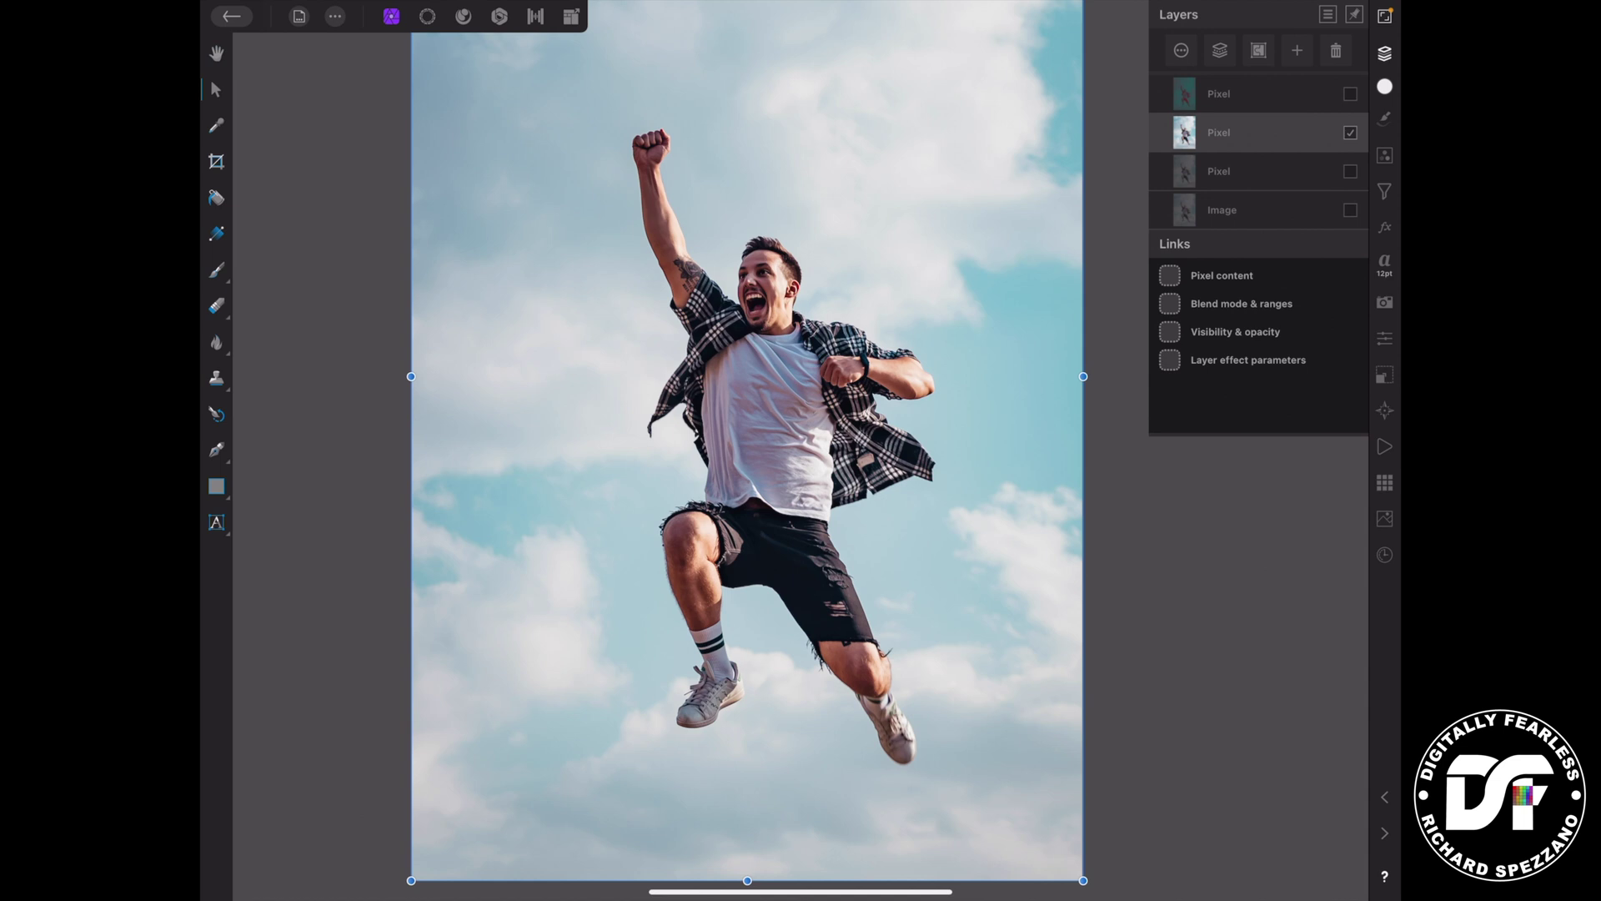
pyautogui.click(1219, 50)
pyautogui.click(1384, 337)
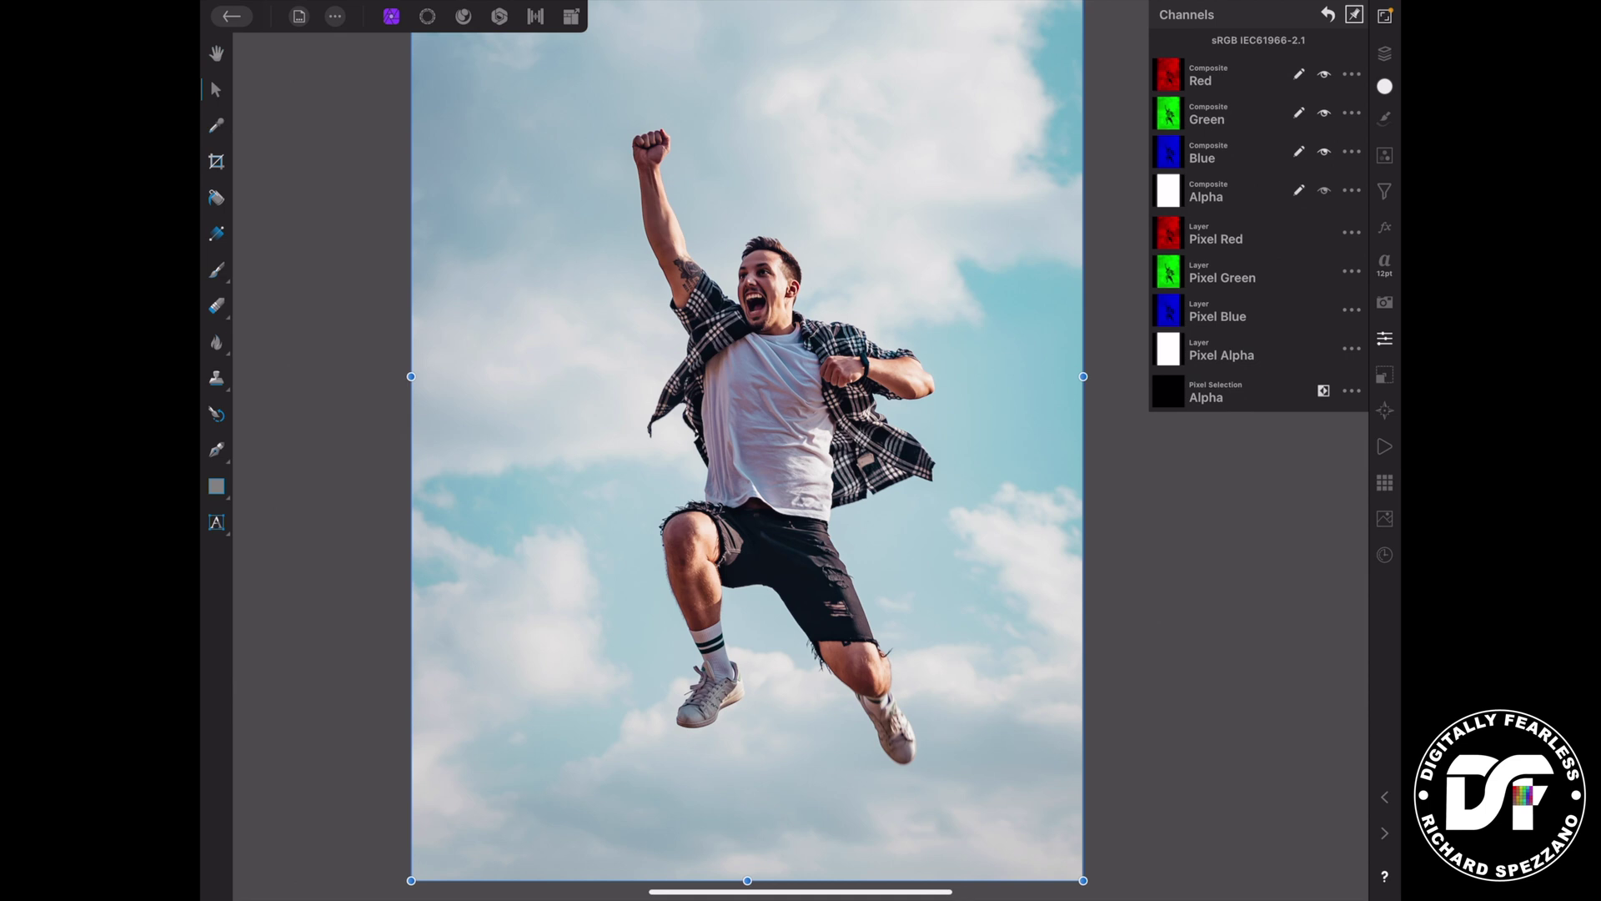
pyautogui.click(1352, 271)
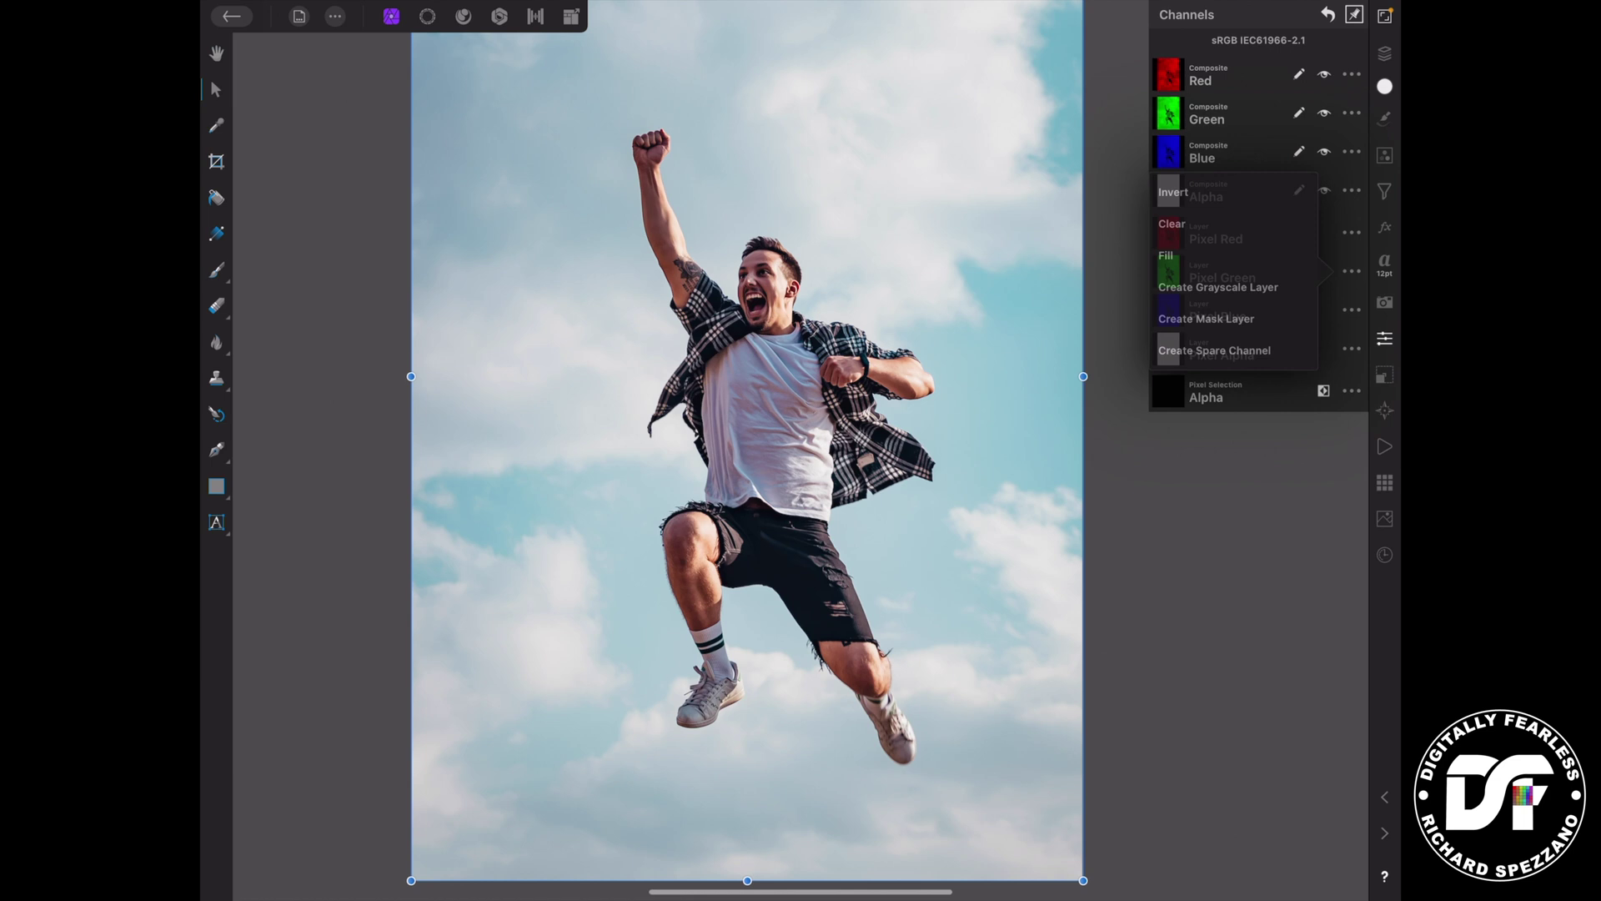
pyautogui.click(1173, 192)
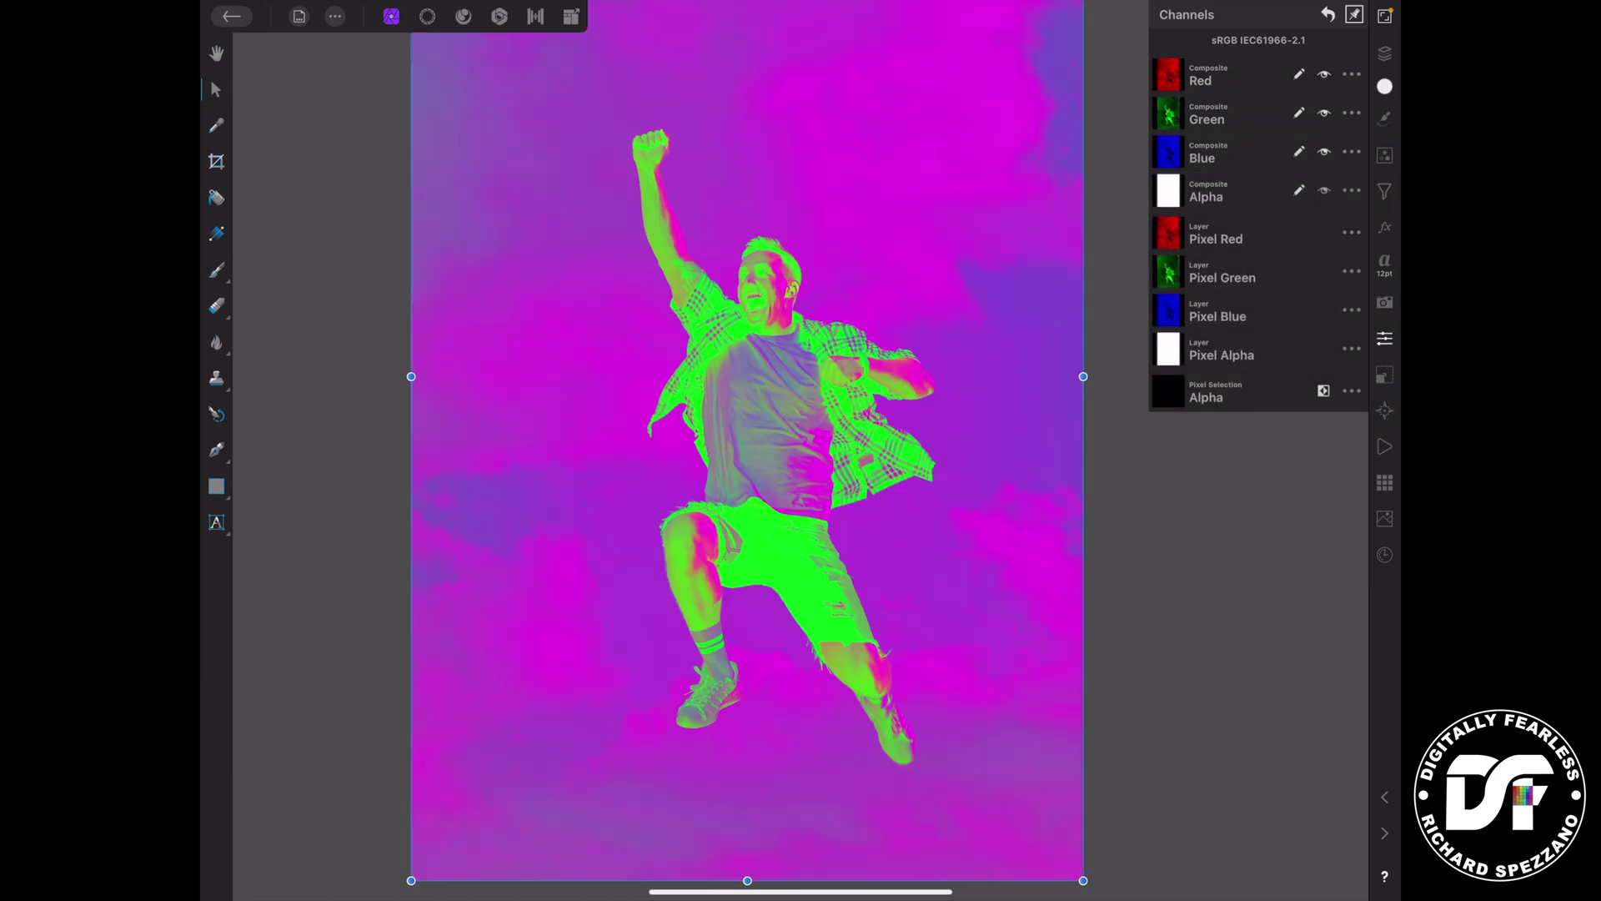
# - Hide the second pixel layer, show the third one, and invert its Pixel Blue channel
pyautogui.click(1385, 54)
pyautogui.click(1349, 133)
pyautogui.click(1350, 171)
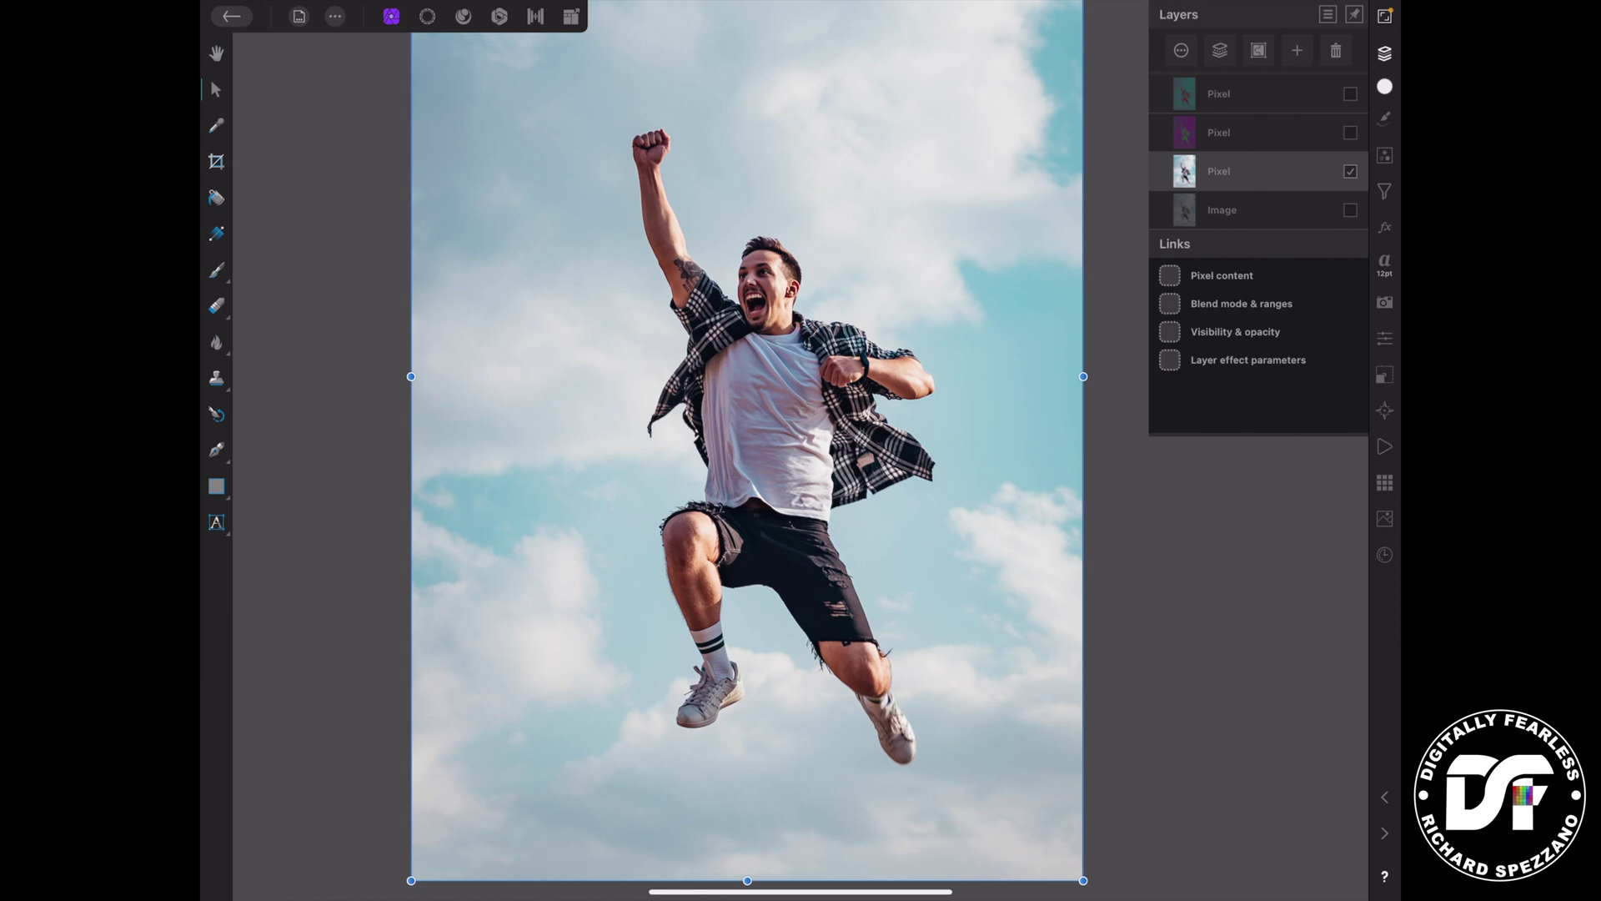
pyautogui.click(1384, 338)
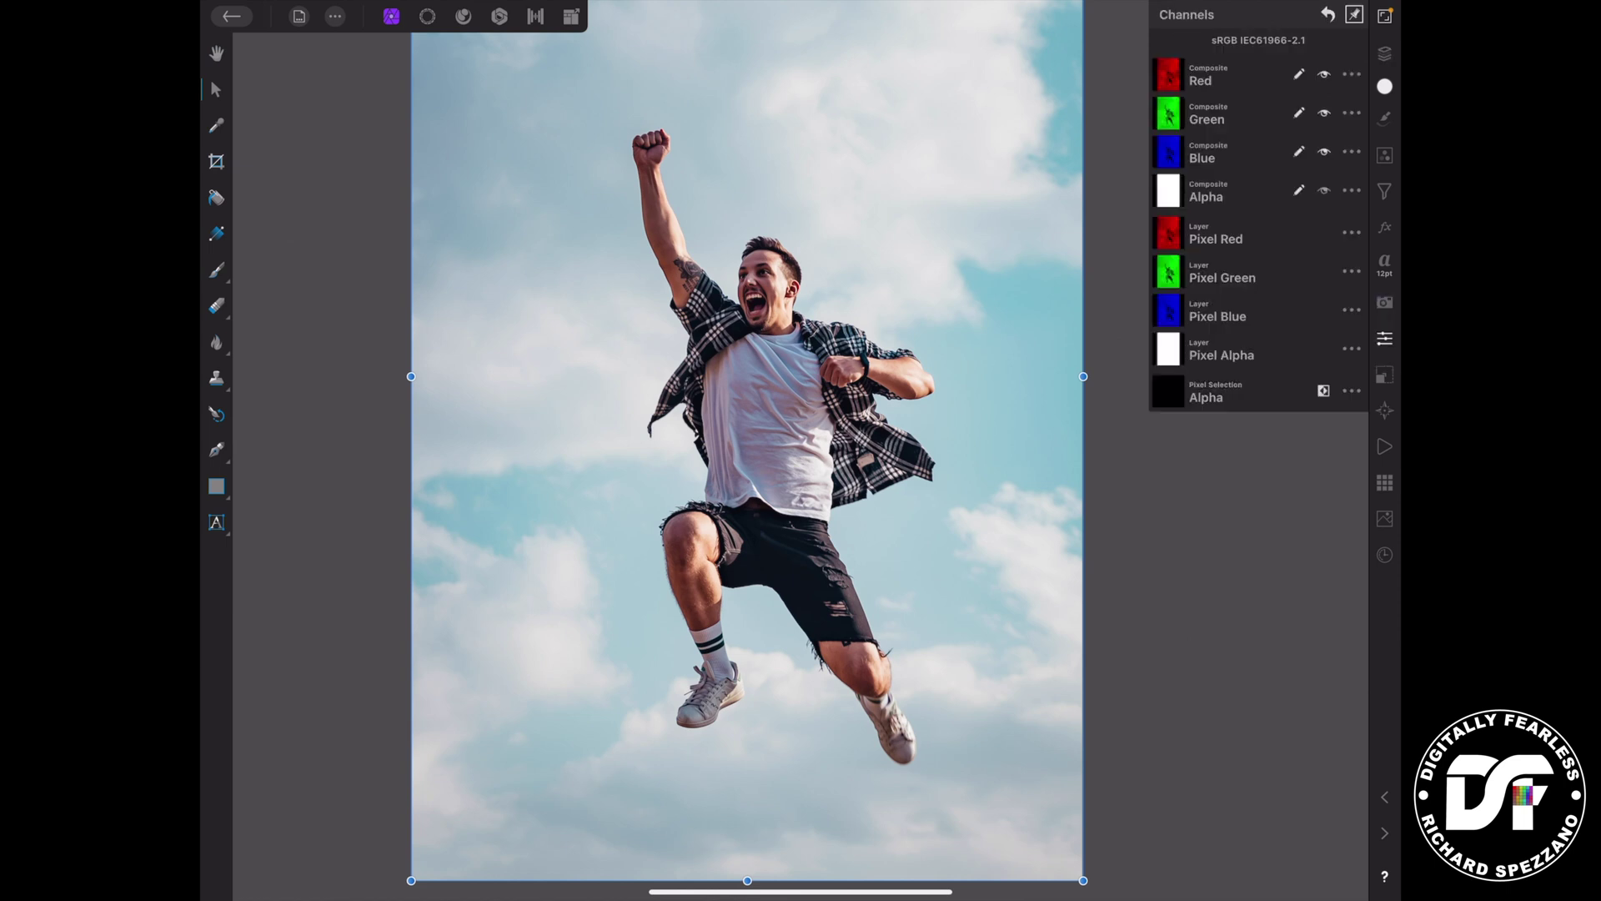
pyautogui.click(1351, 309)
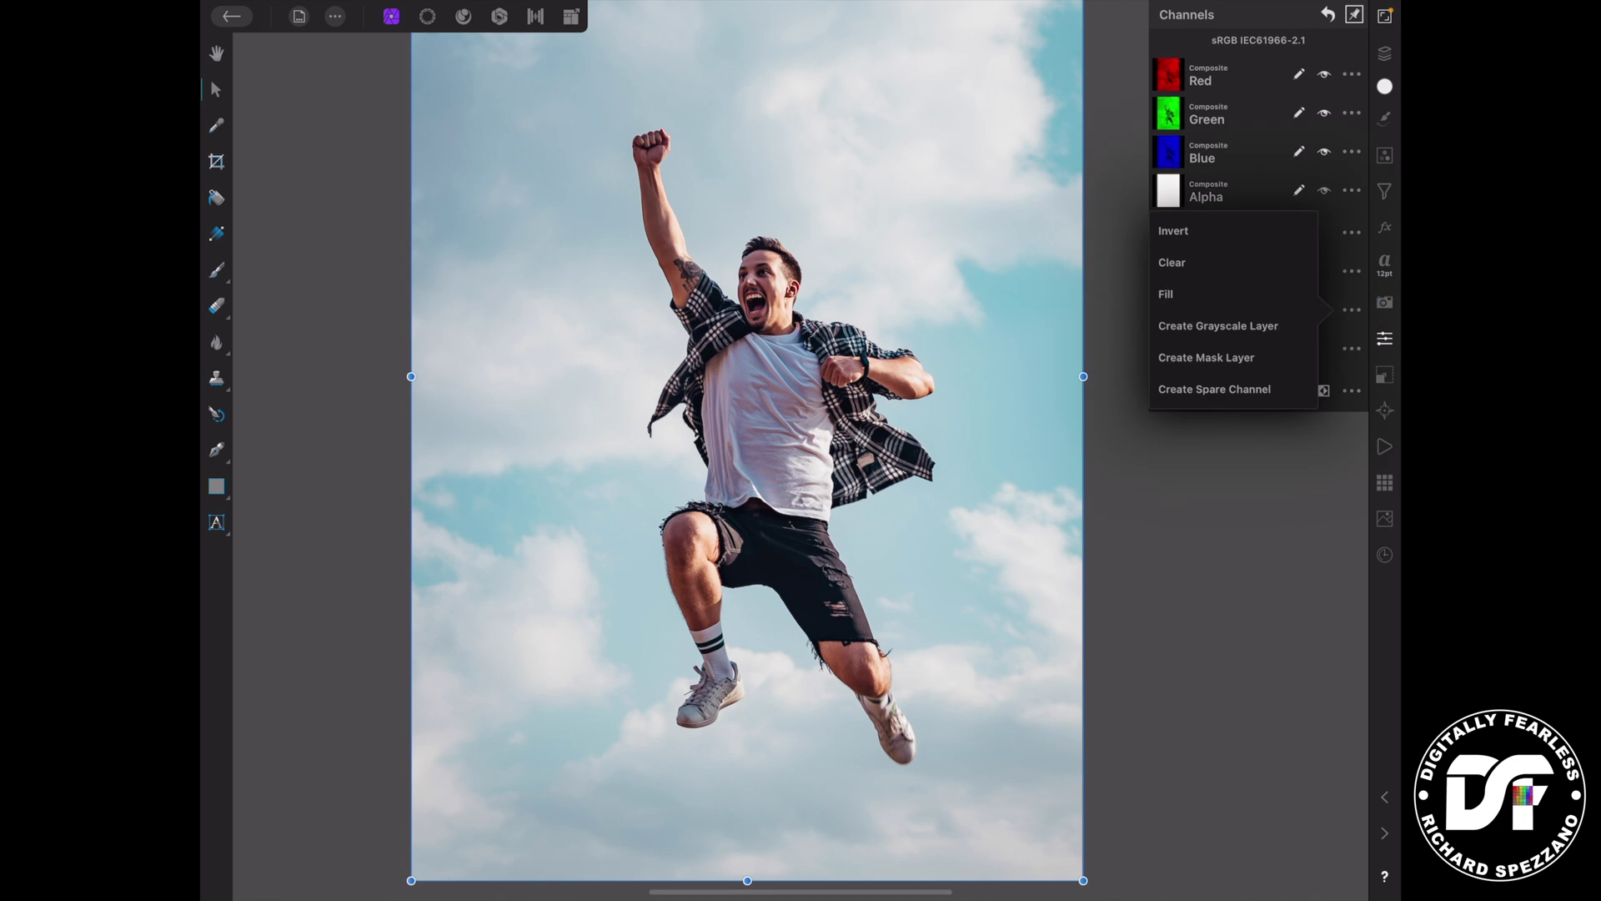
pyautogui.click(1173, 230)
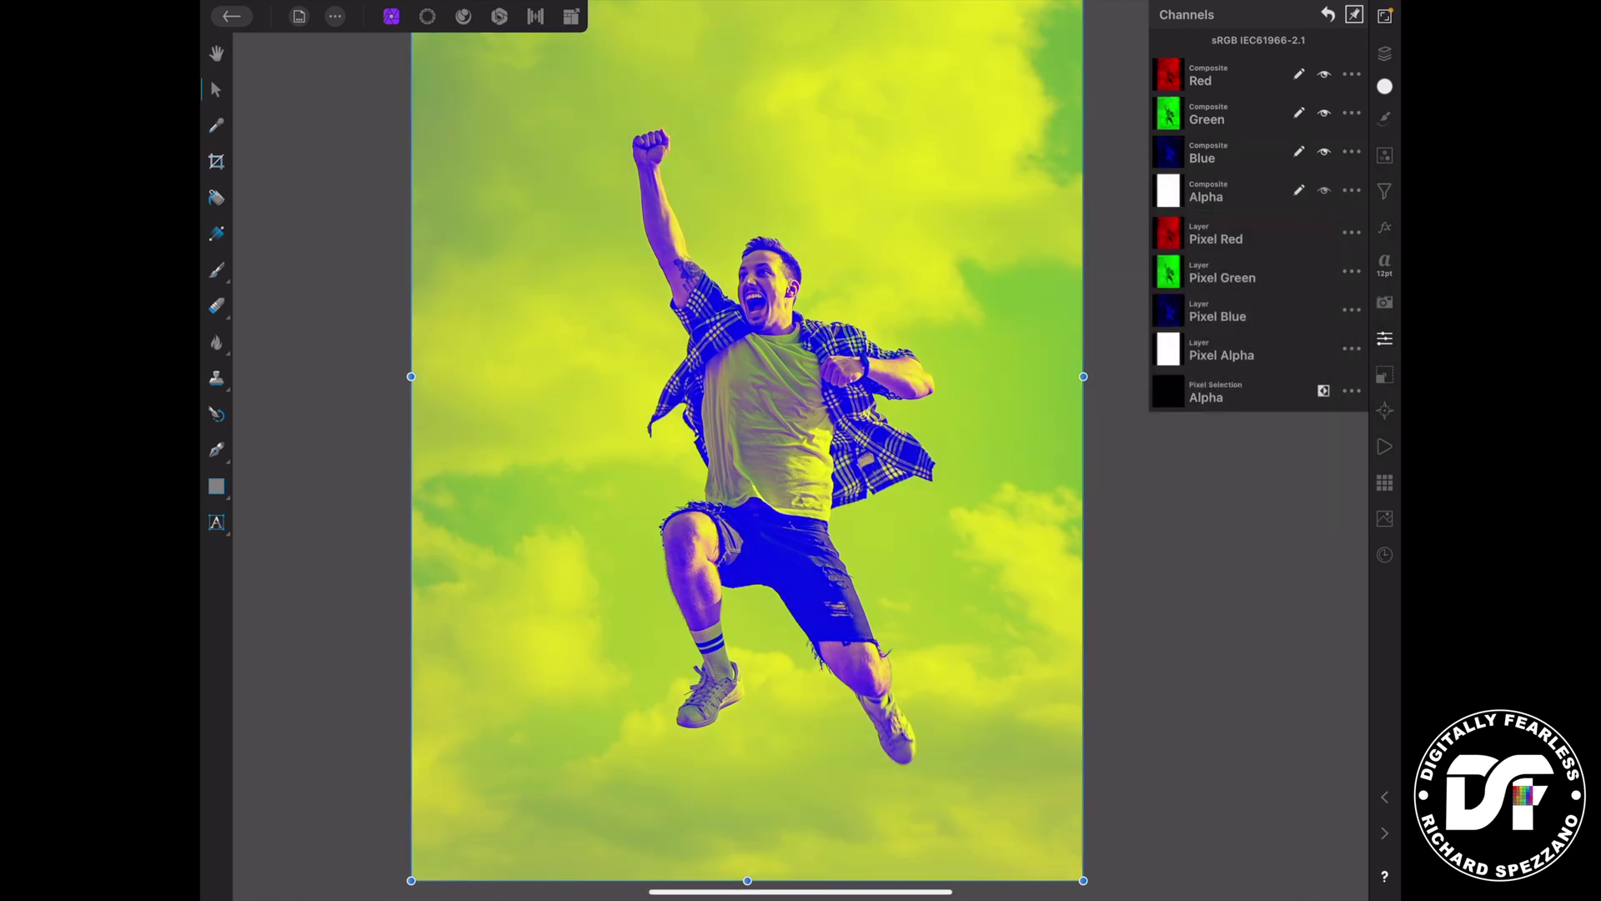
# - Make the red-inverted and green-inverted pixel layers visible again above the blue-inverted one
pyautogui.click(1385, 53)
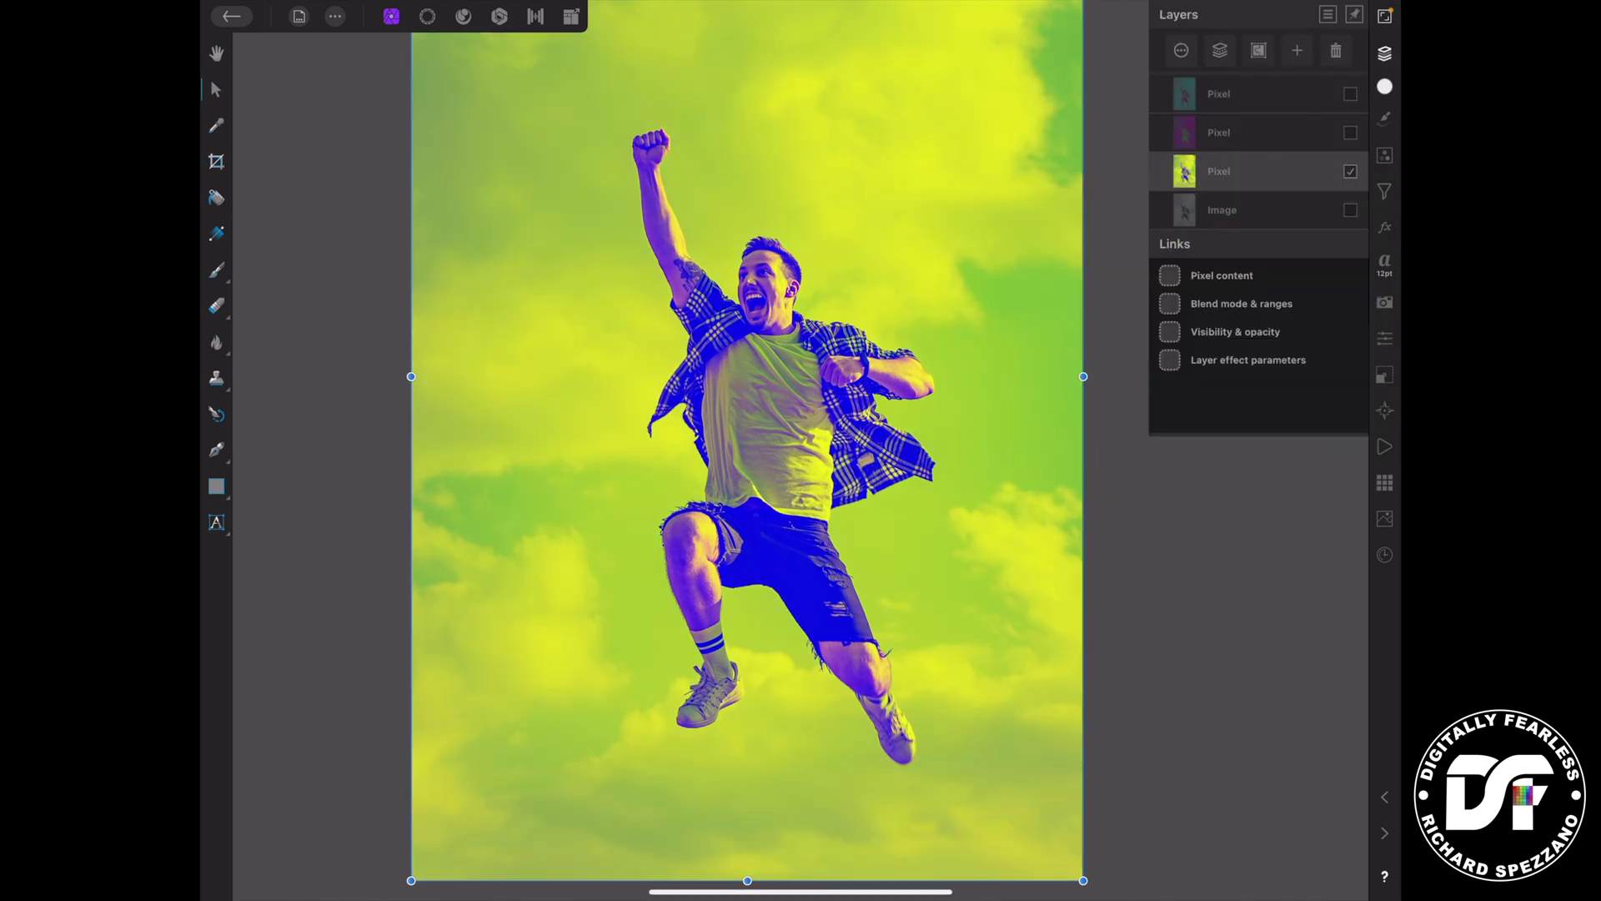
pyautogui.click(1251, 133)
pyautogui.click(1350, 93)
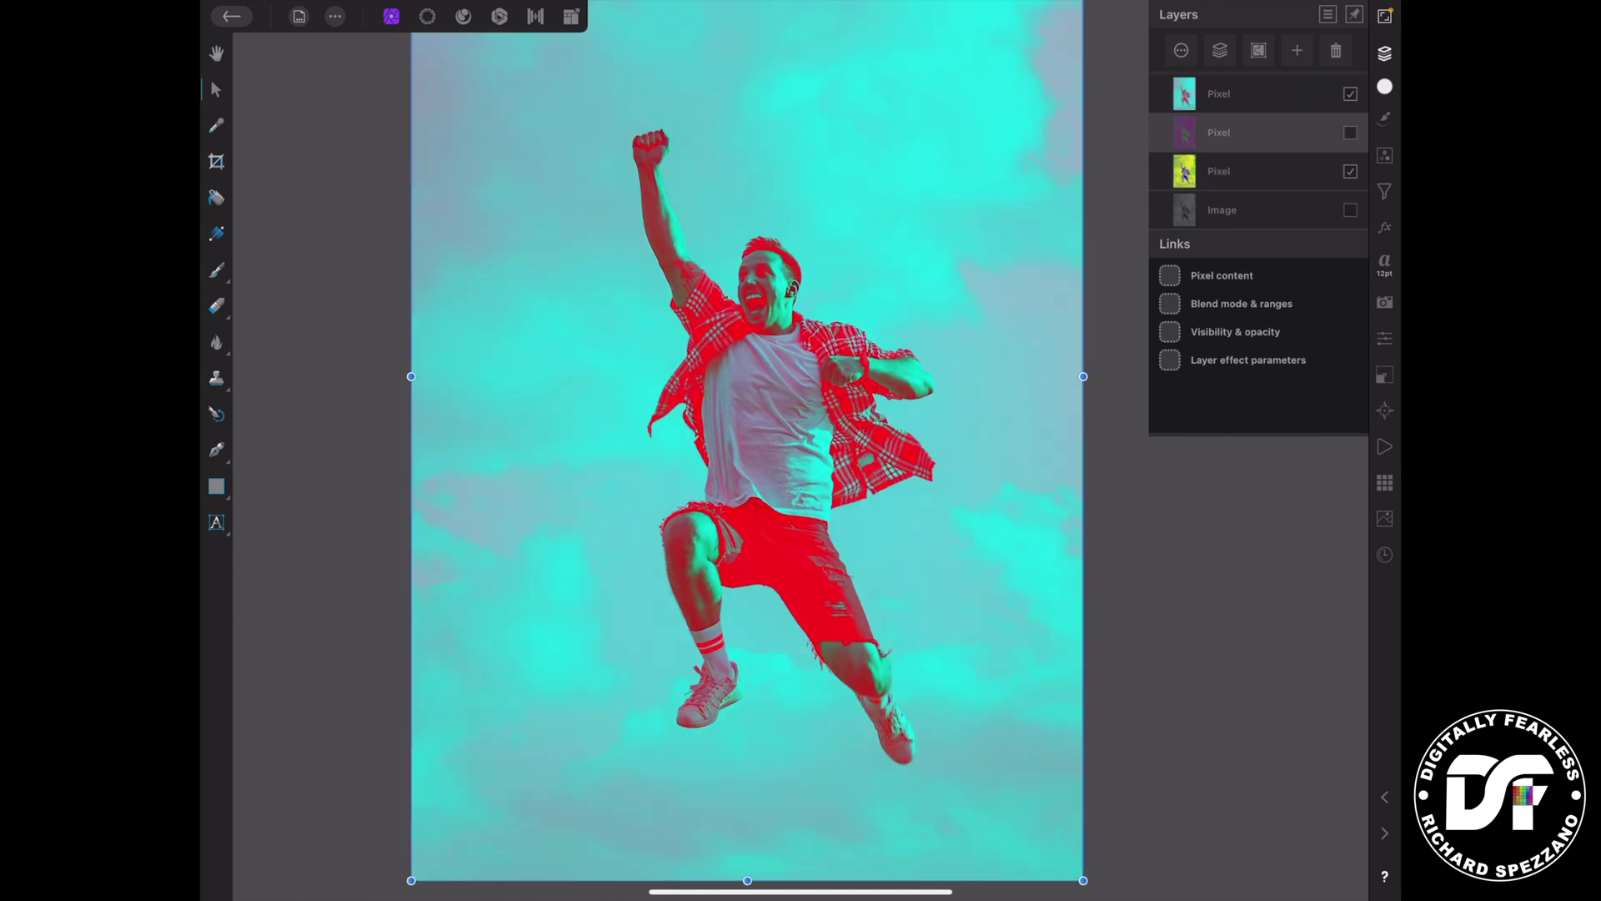
pyautogui.click(1350, 133)
# - Try blend modes such as Pin Light and Exclusion on the top pixel layer, and settle on Subtract
pyautogui.click(1251, 91)
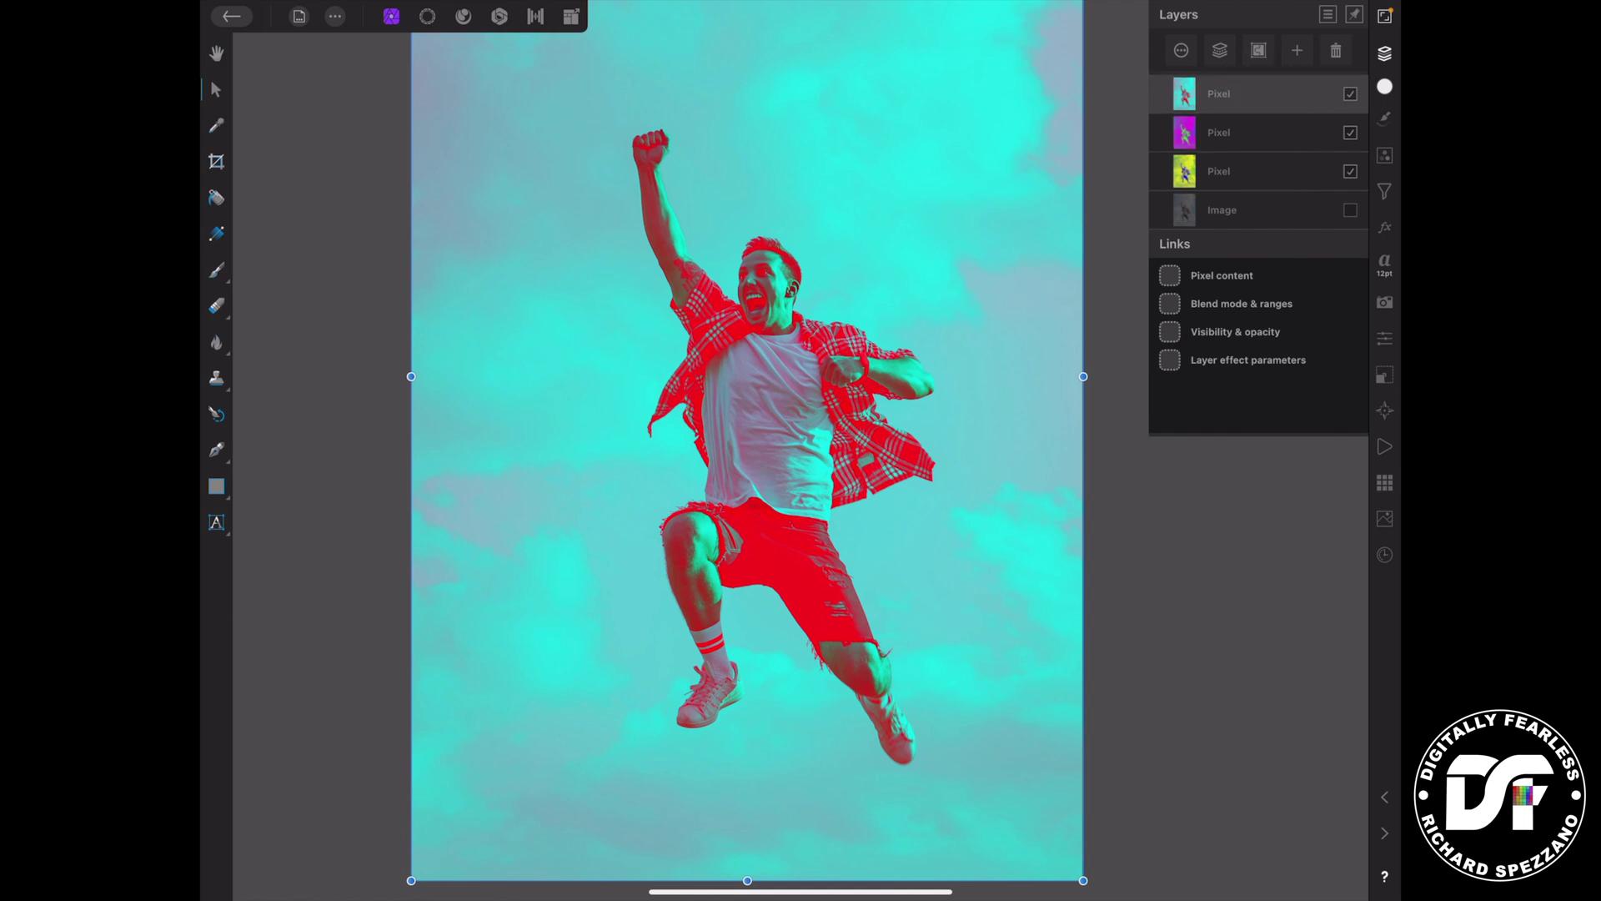
pyautogui.click(1181, 50)
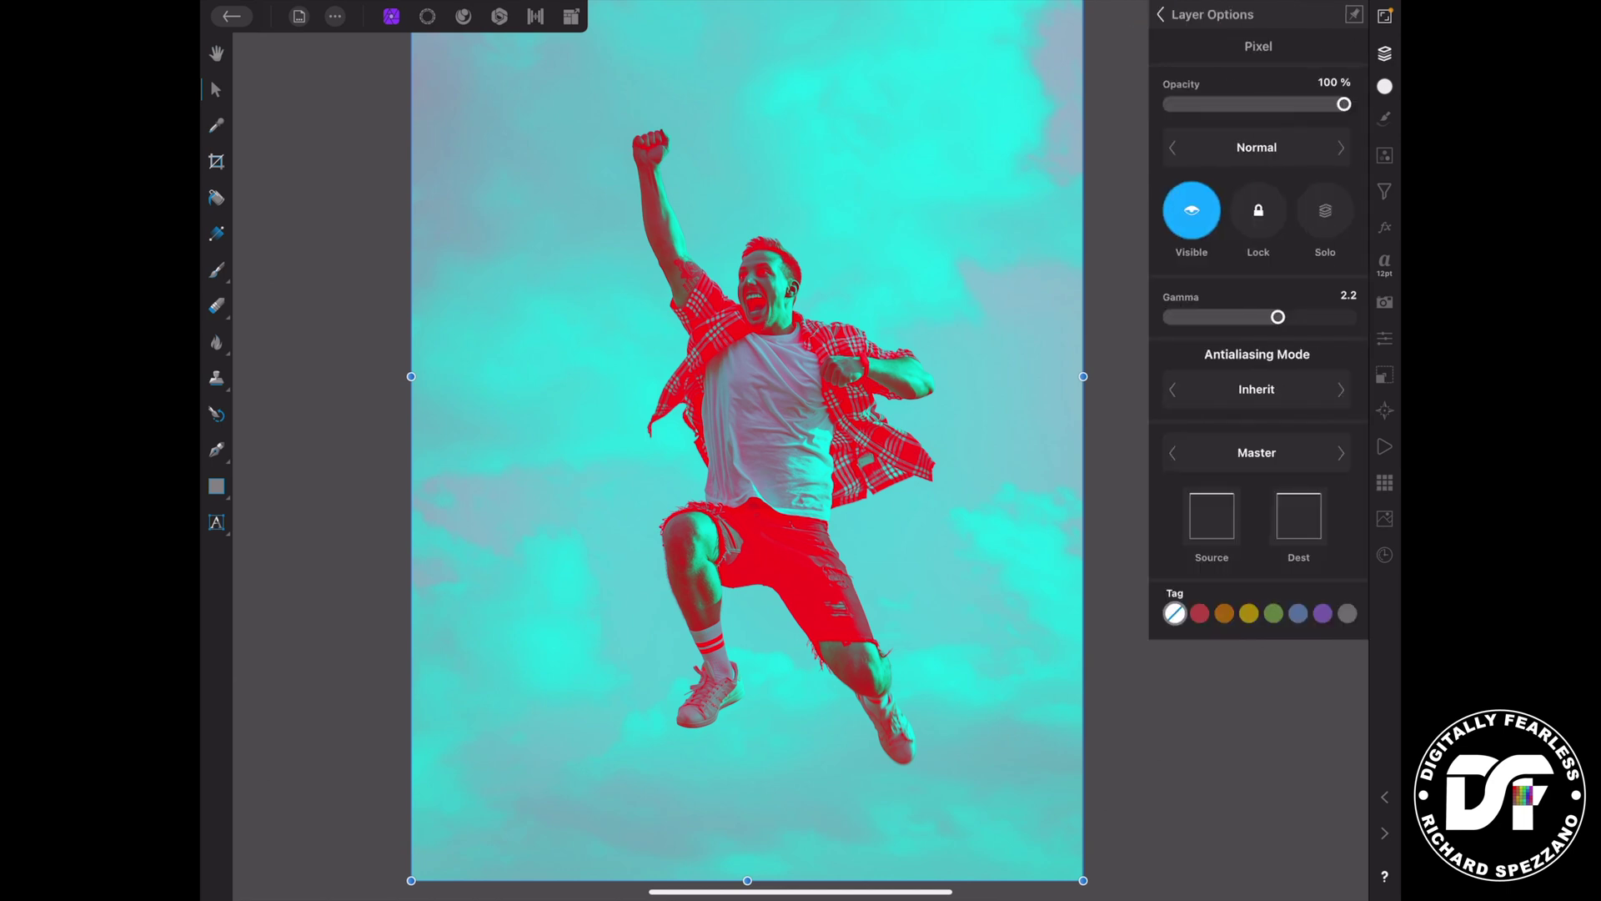
pyautogui.click(1257, 147)
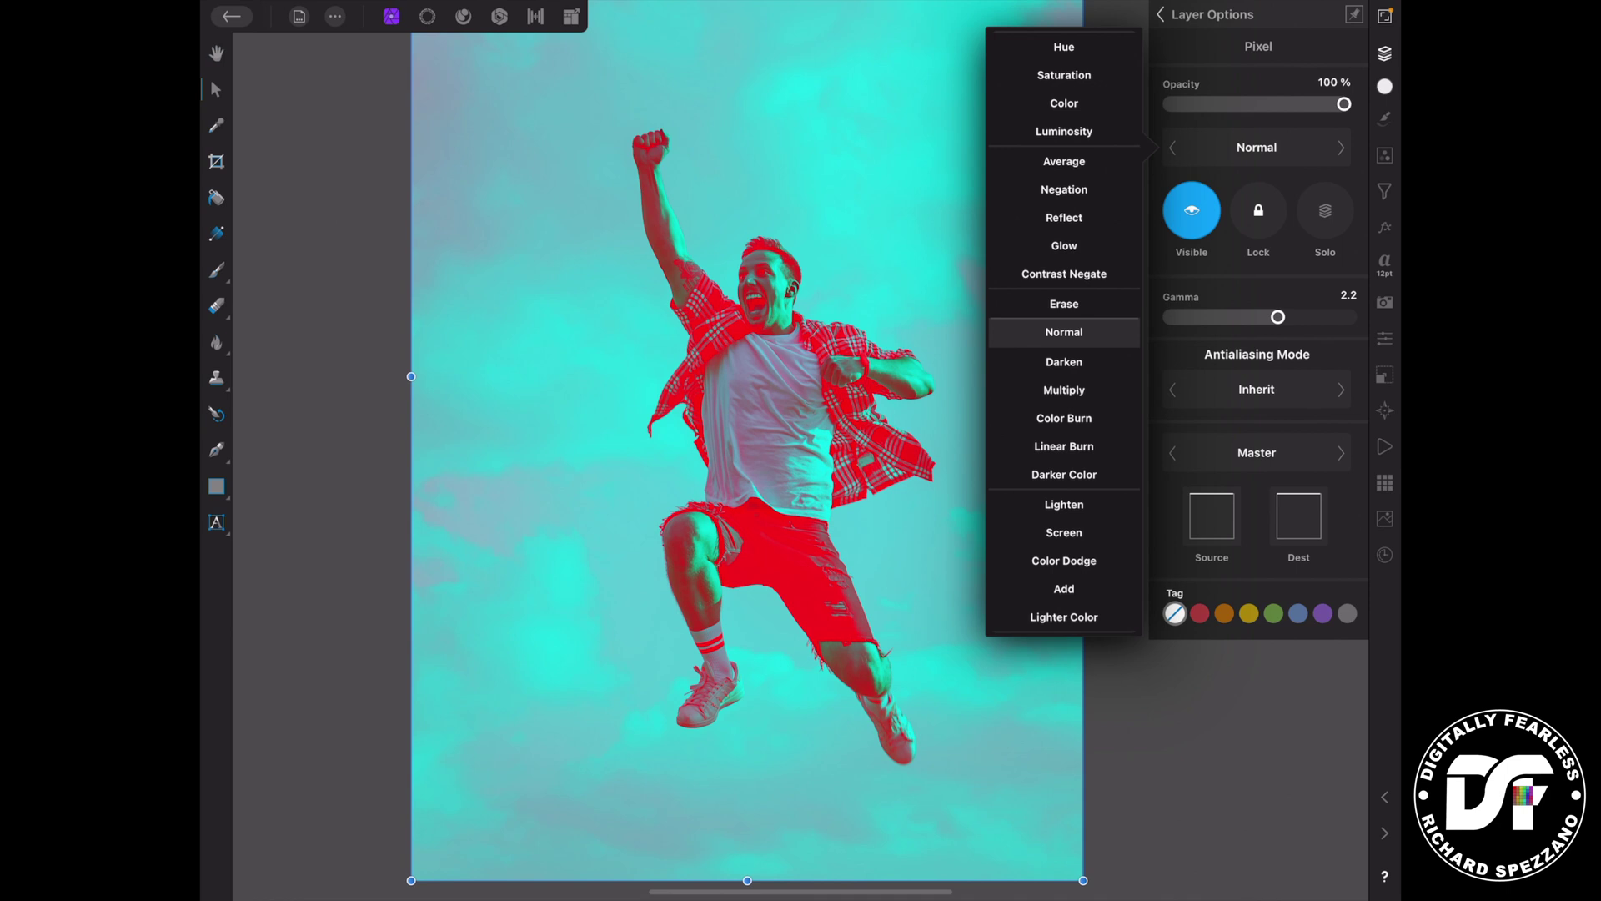
pyautogui.moveTo(1073, 504); pyautogui.dragTo(1083, 127)
pyautogui.scroll(-2, 1064, 333)
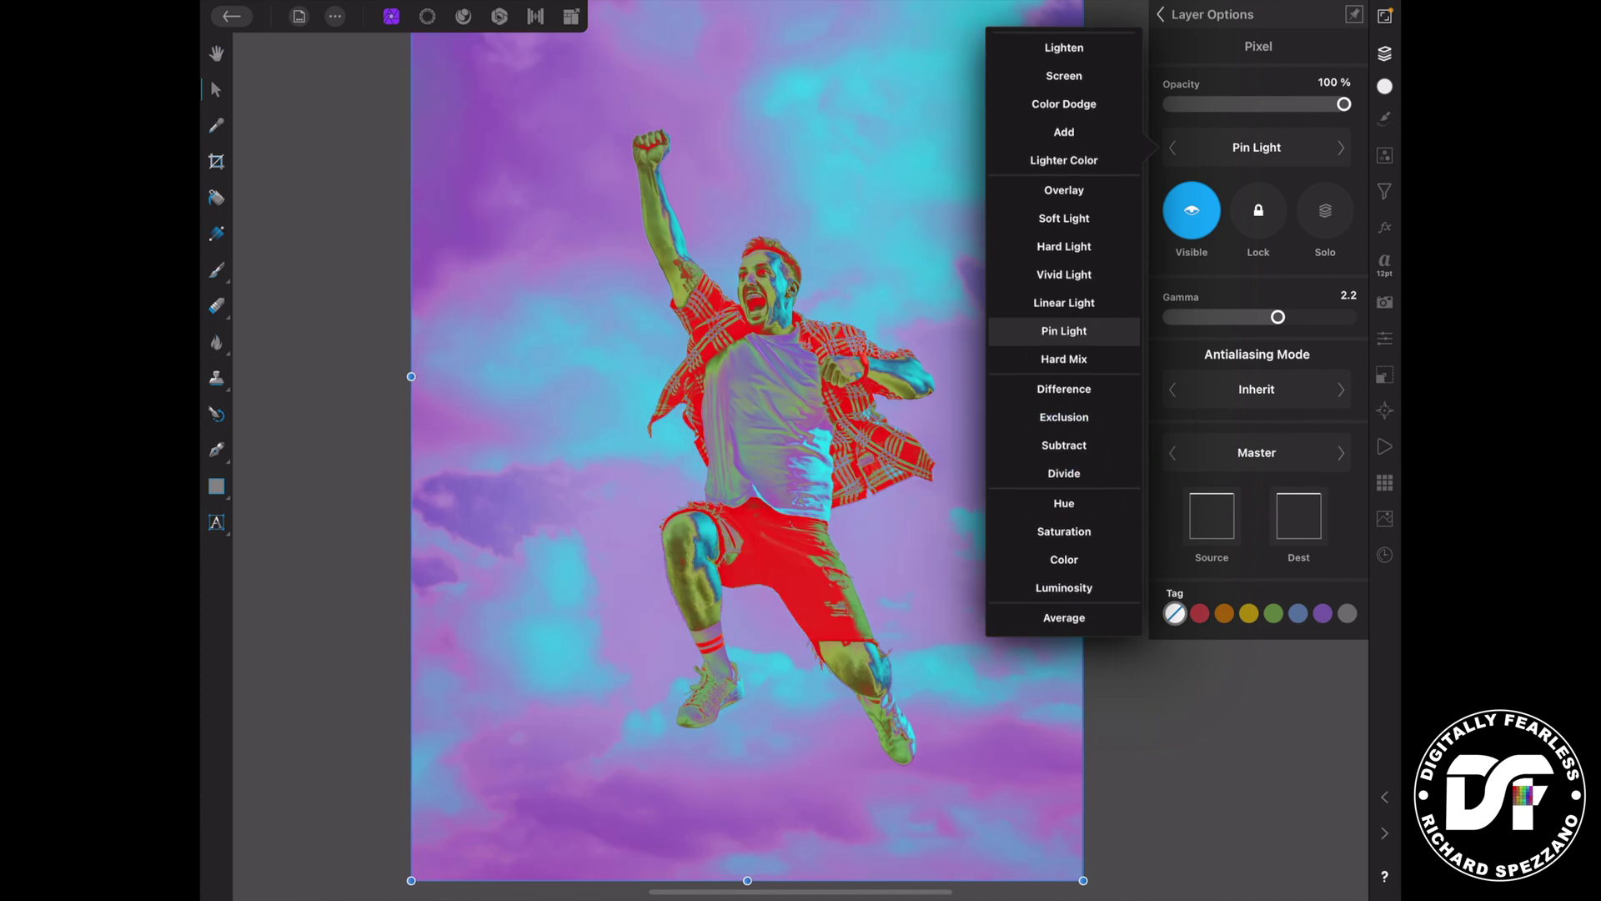
pyautogui.scroll(-1, 1064, 537)
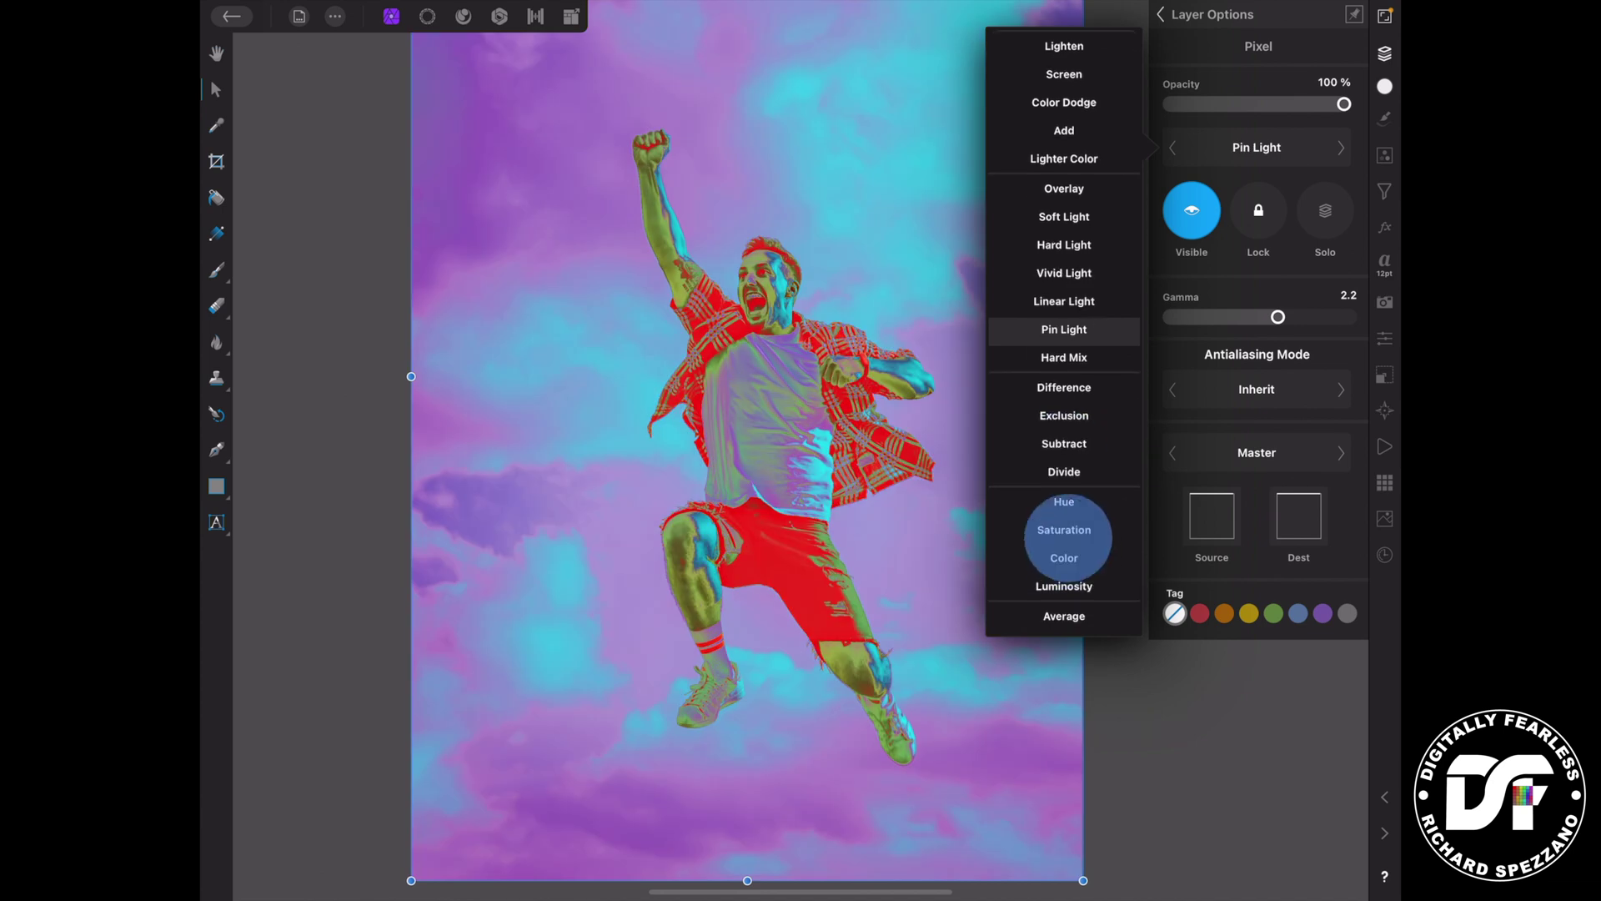
pyautogui.scroll(-2, 1065, 572)
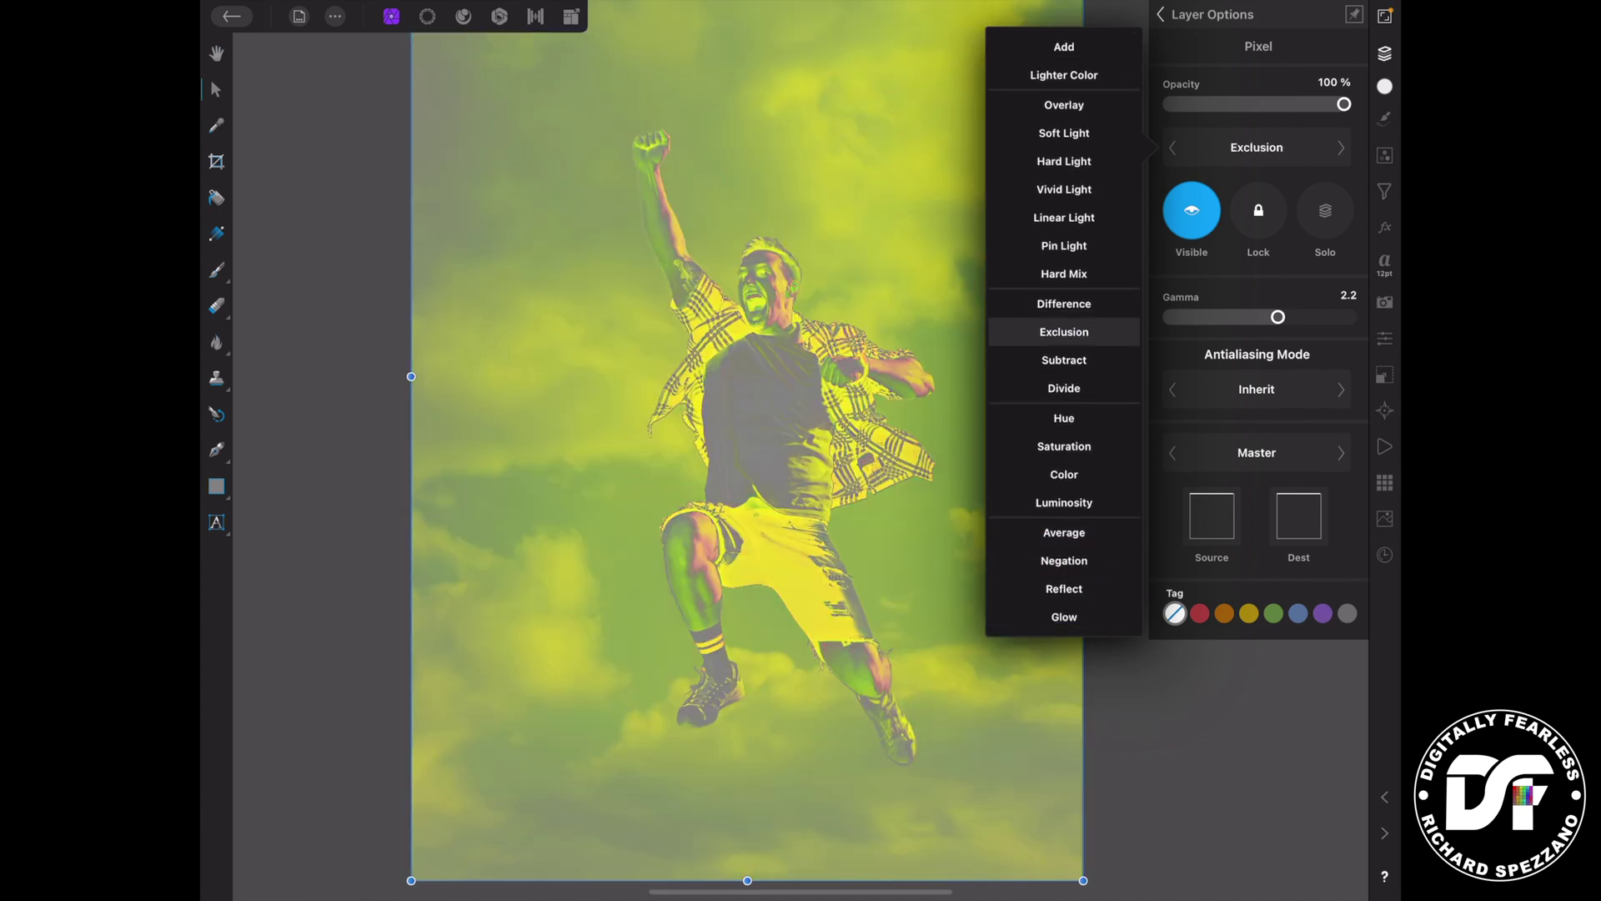
pyautogui.scroll(3, 1071, 553)
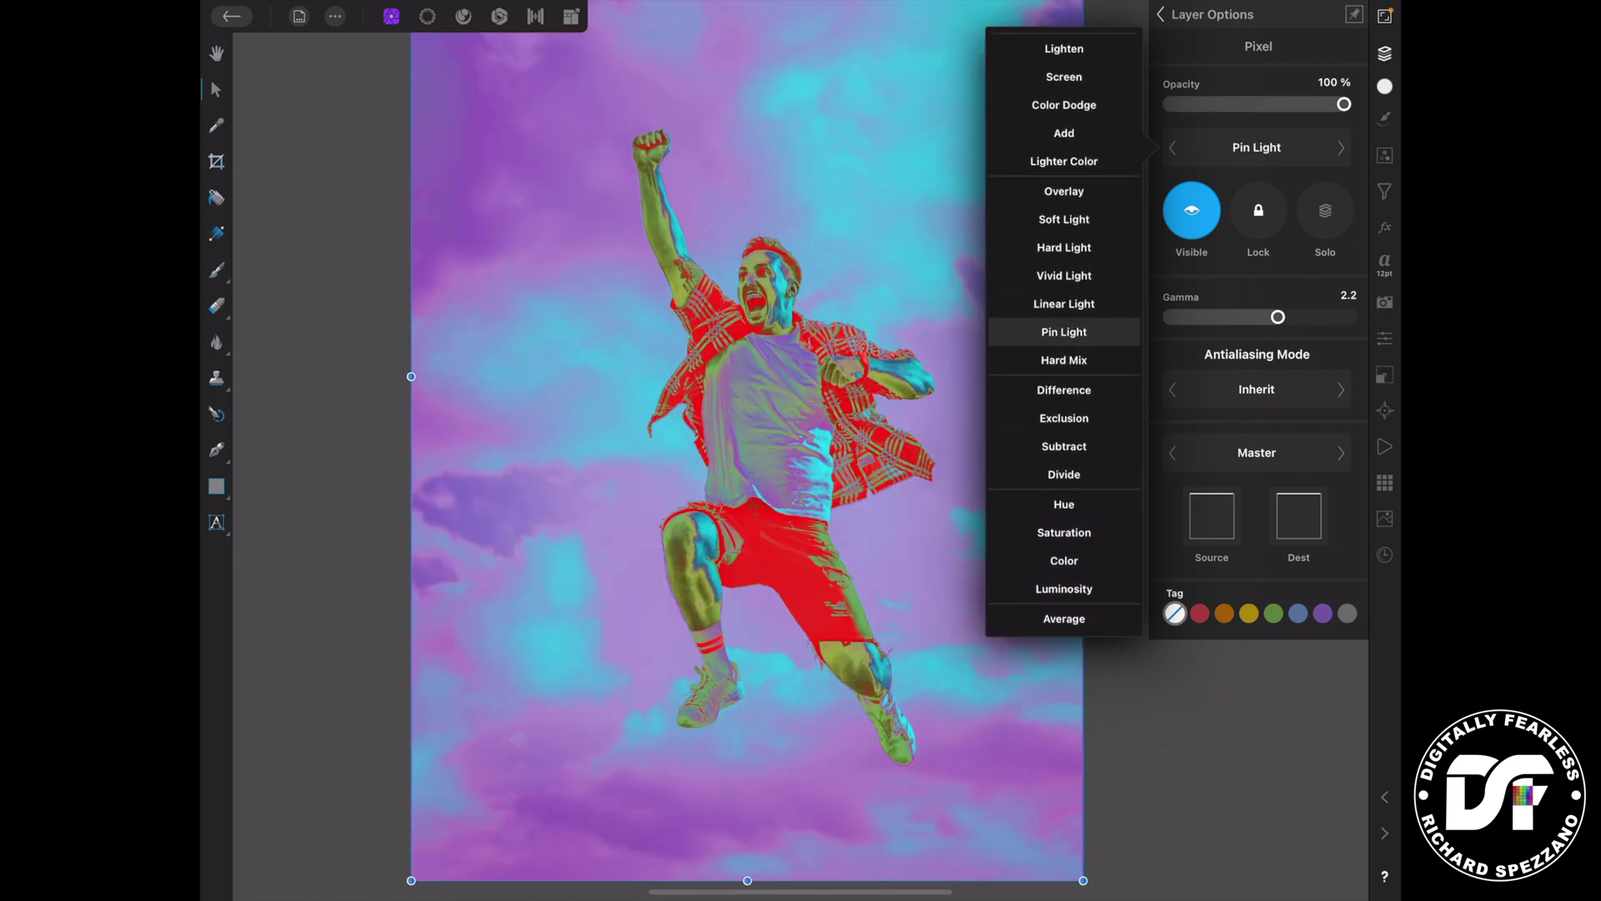
pyautogui.scroll(-3, 1064, 334)
pyautogui.scroll(-2, 1073, 538)
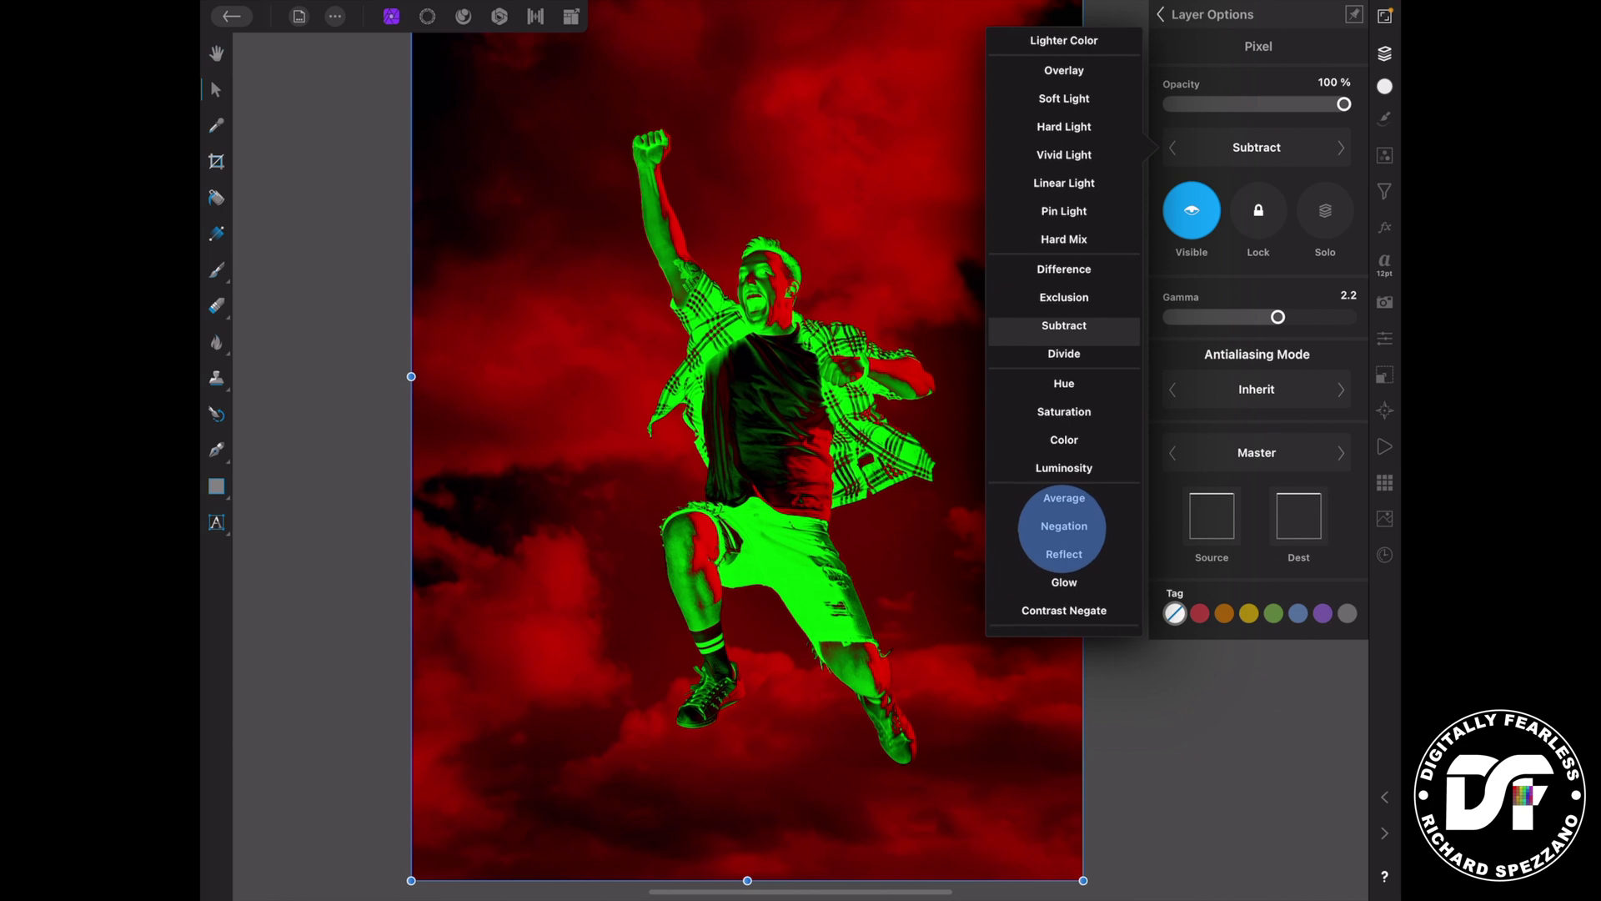
pyautogui.scroll(-1, 1063, 526)
pyautogui.scroll(1, 1062, 526)
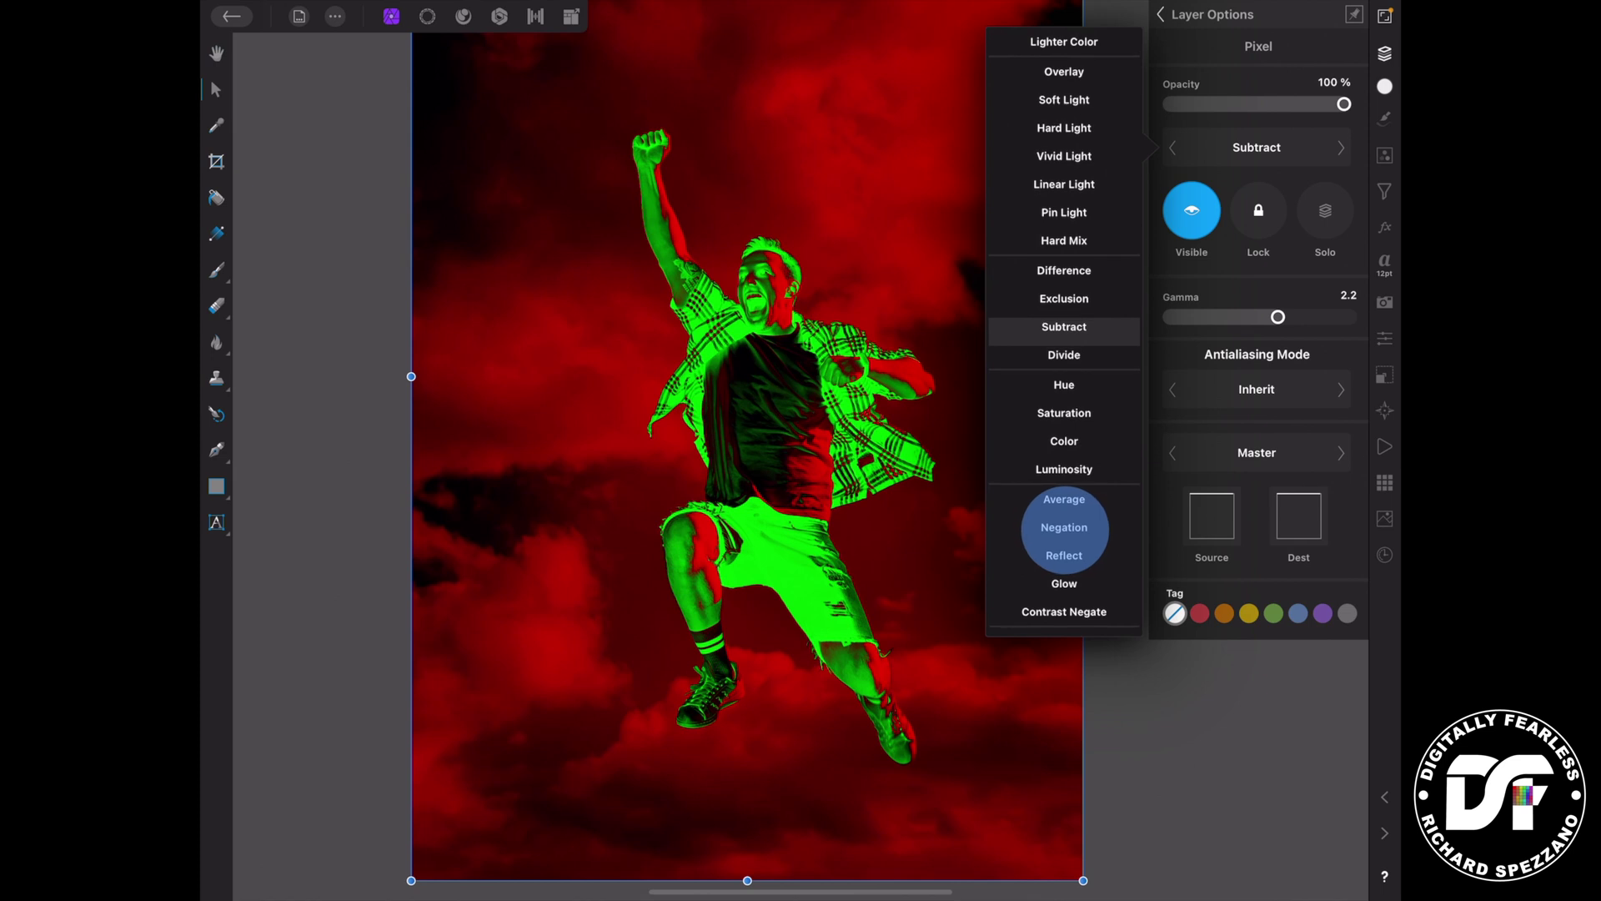
pyautogui.scroll(-2, 1064, 527)
pyautogui.scroll(2, 1052, 488)
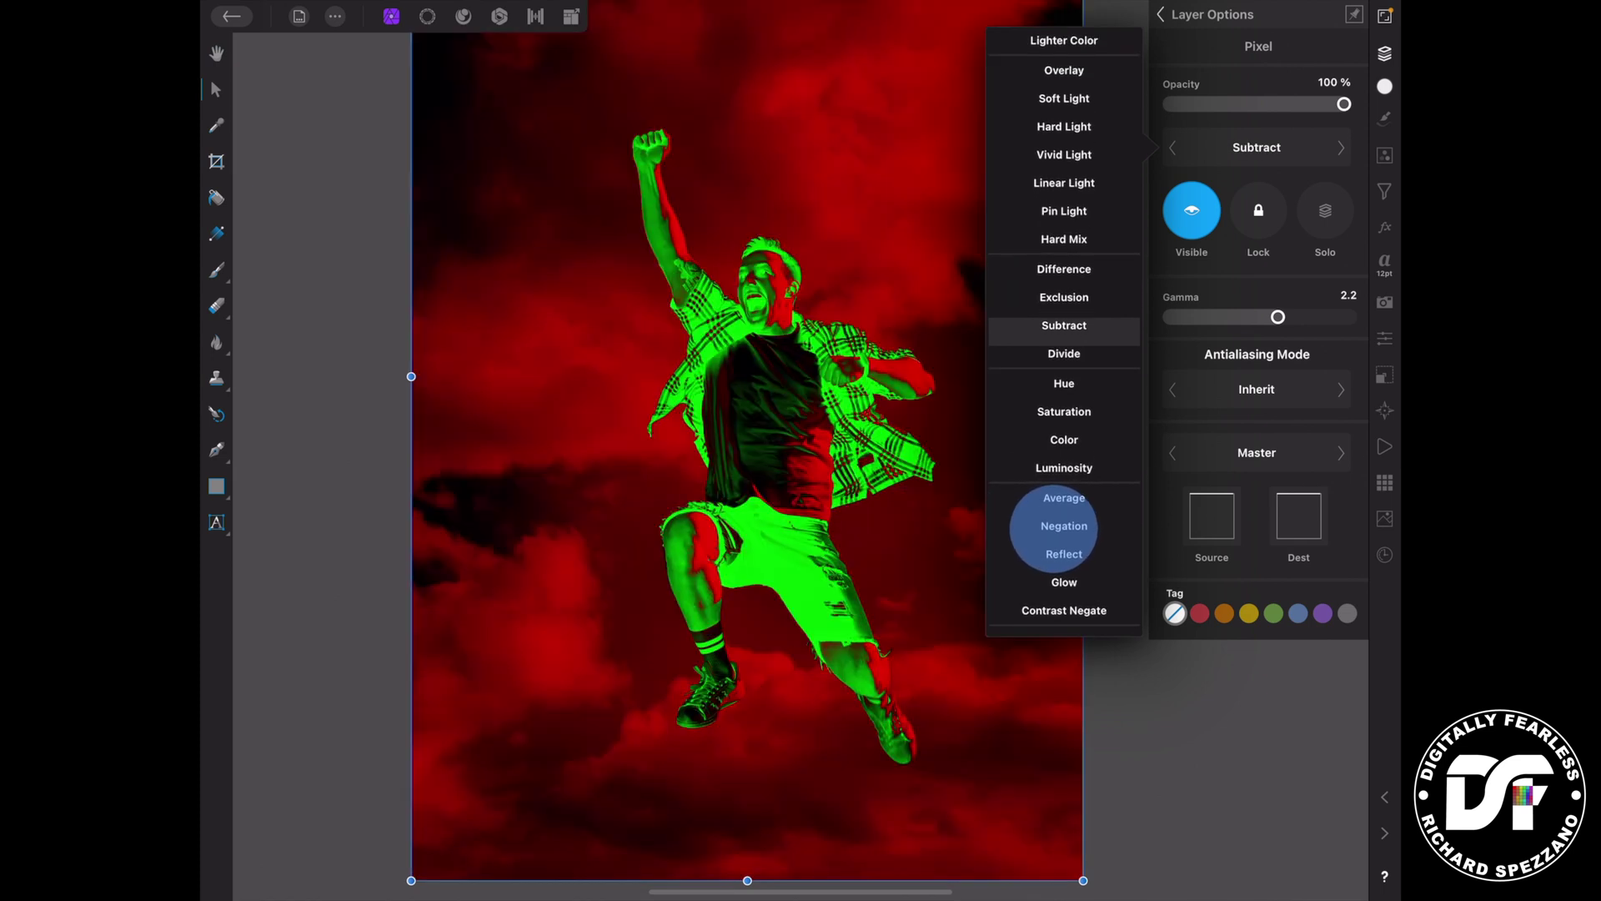
pyautogui.moveTo(1054, 527); pyautogui.dragTo(1054, 535)
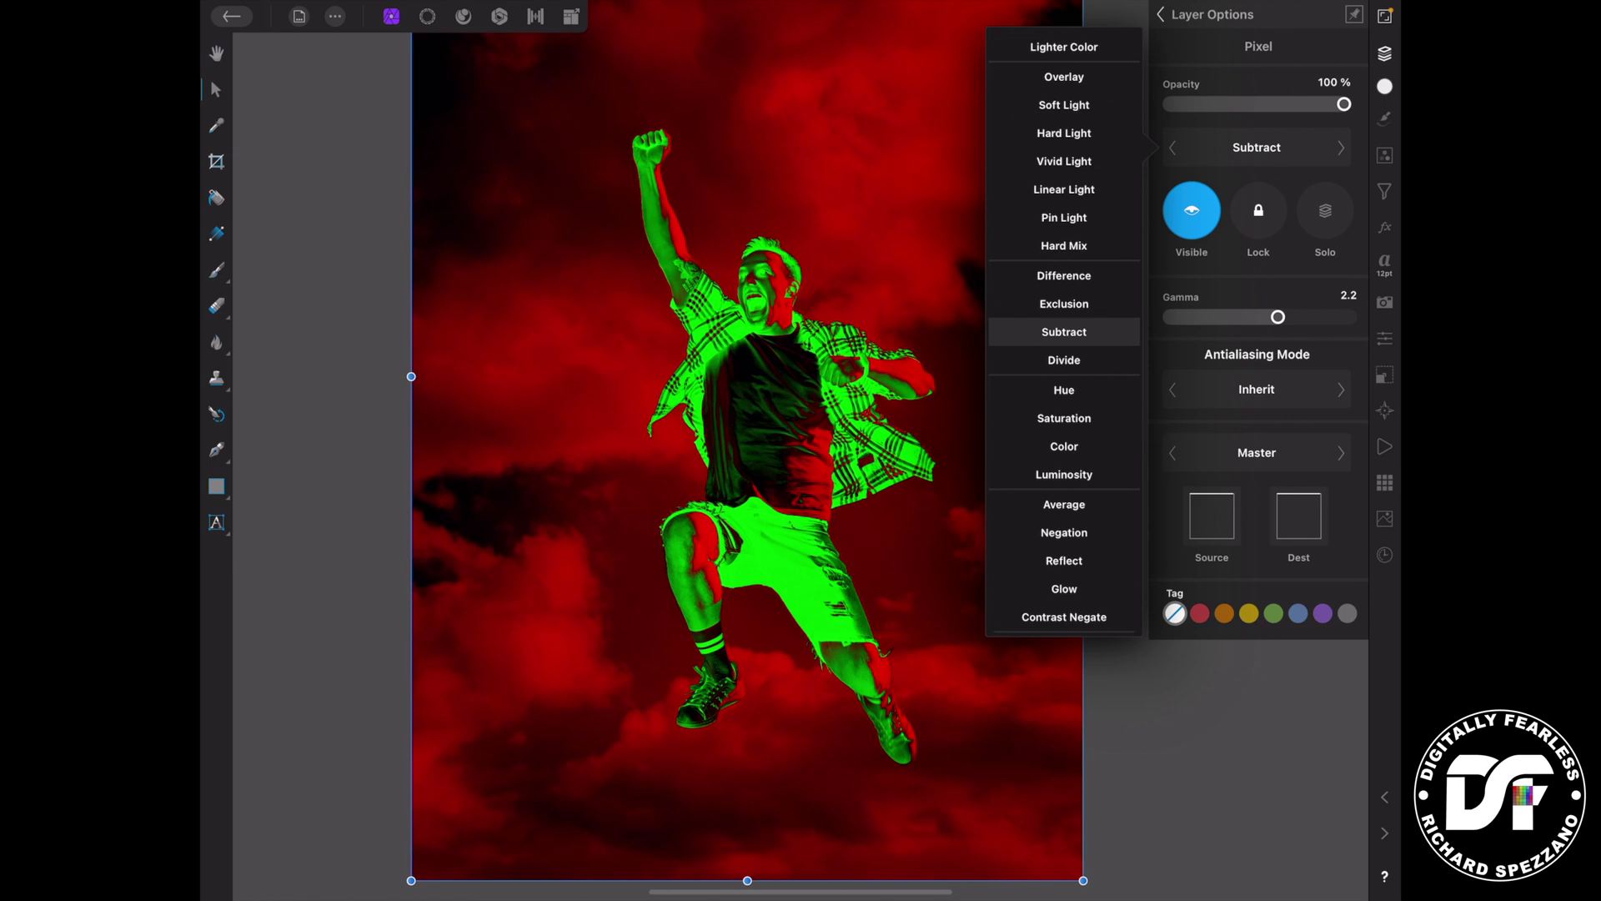
pyautogui.click(1161, 15)
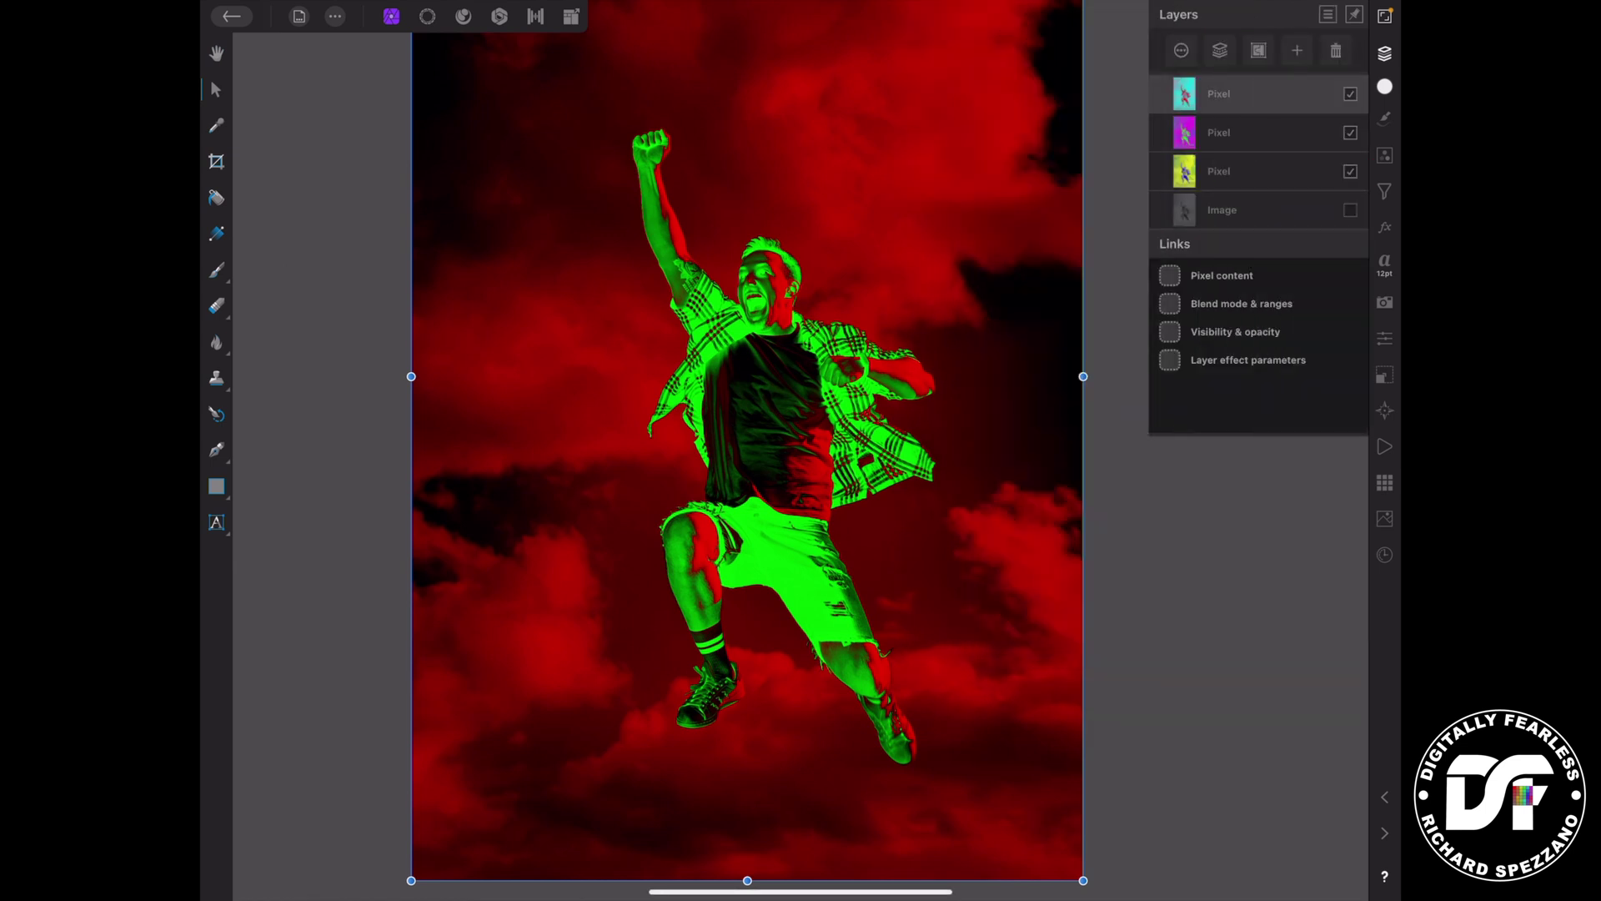
# - Try blend modes such as Contrast Negate, Negation, Color, Divide and Pin Light on the green-inverted pixel layer, and keep one further up the list
pyautogui.click(1268, 90)
pyautogui.click(1262, 133)
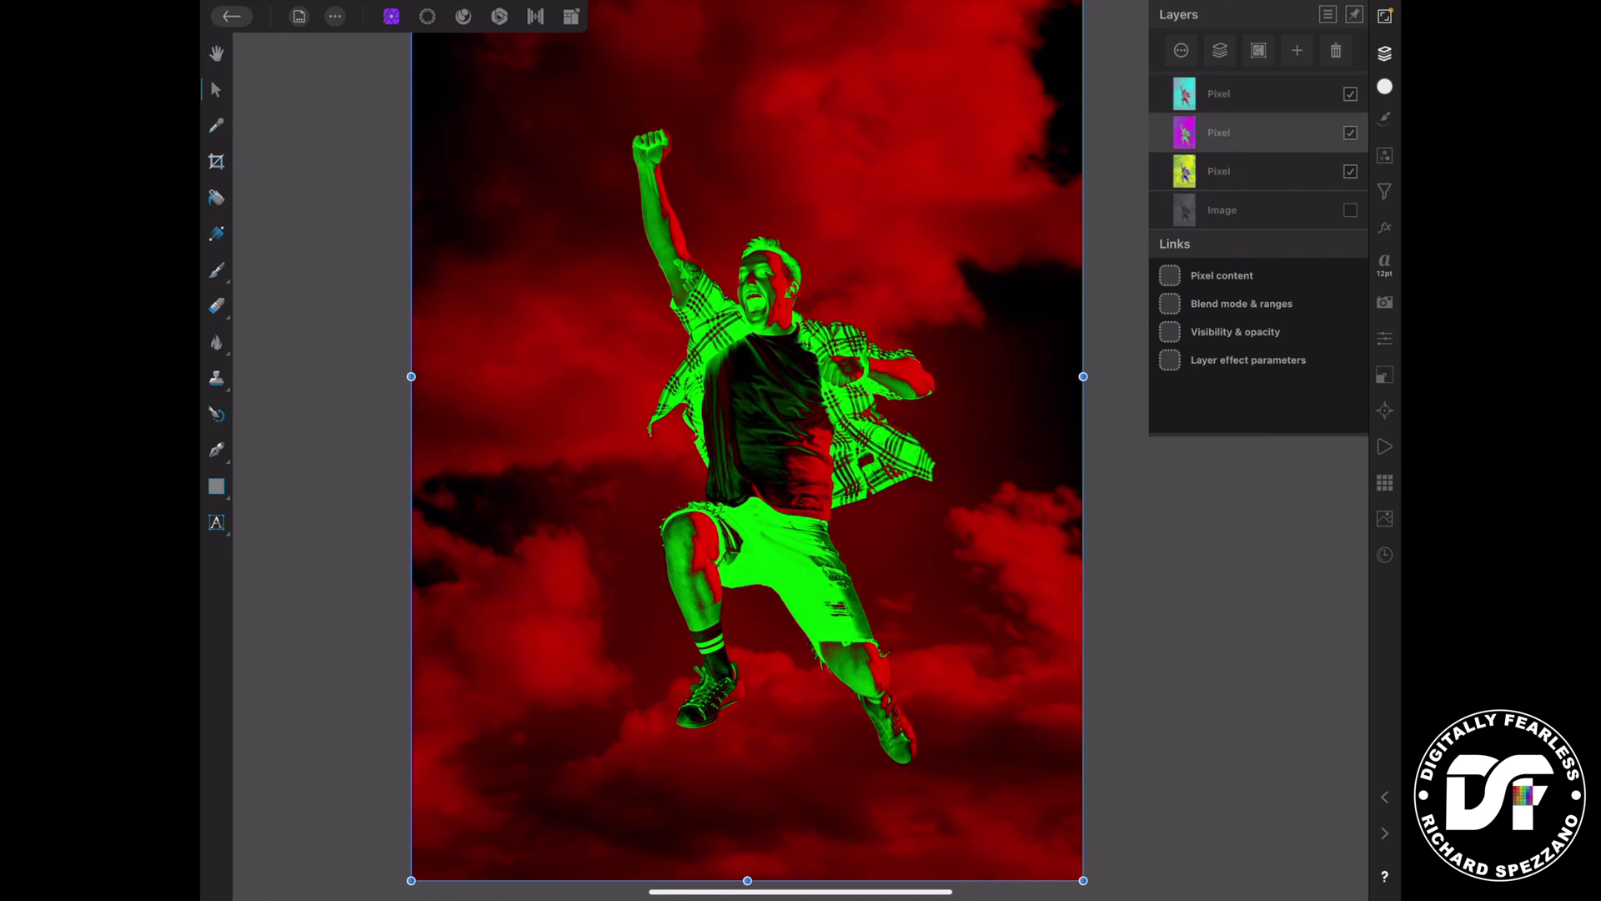
pyautogui.moveTo(1251, 185); pyautogui.dragTo(1251, 173)
pyautogui.click(1247, 135)
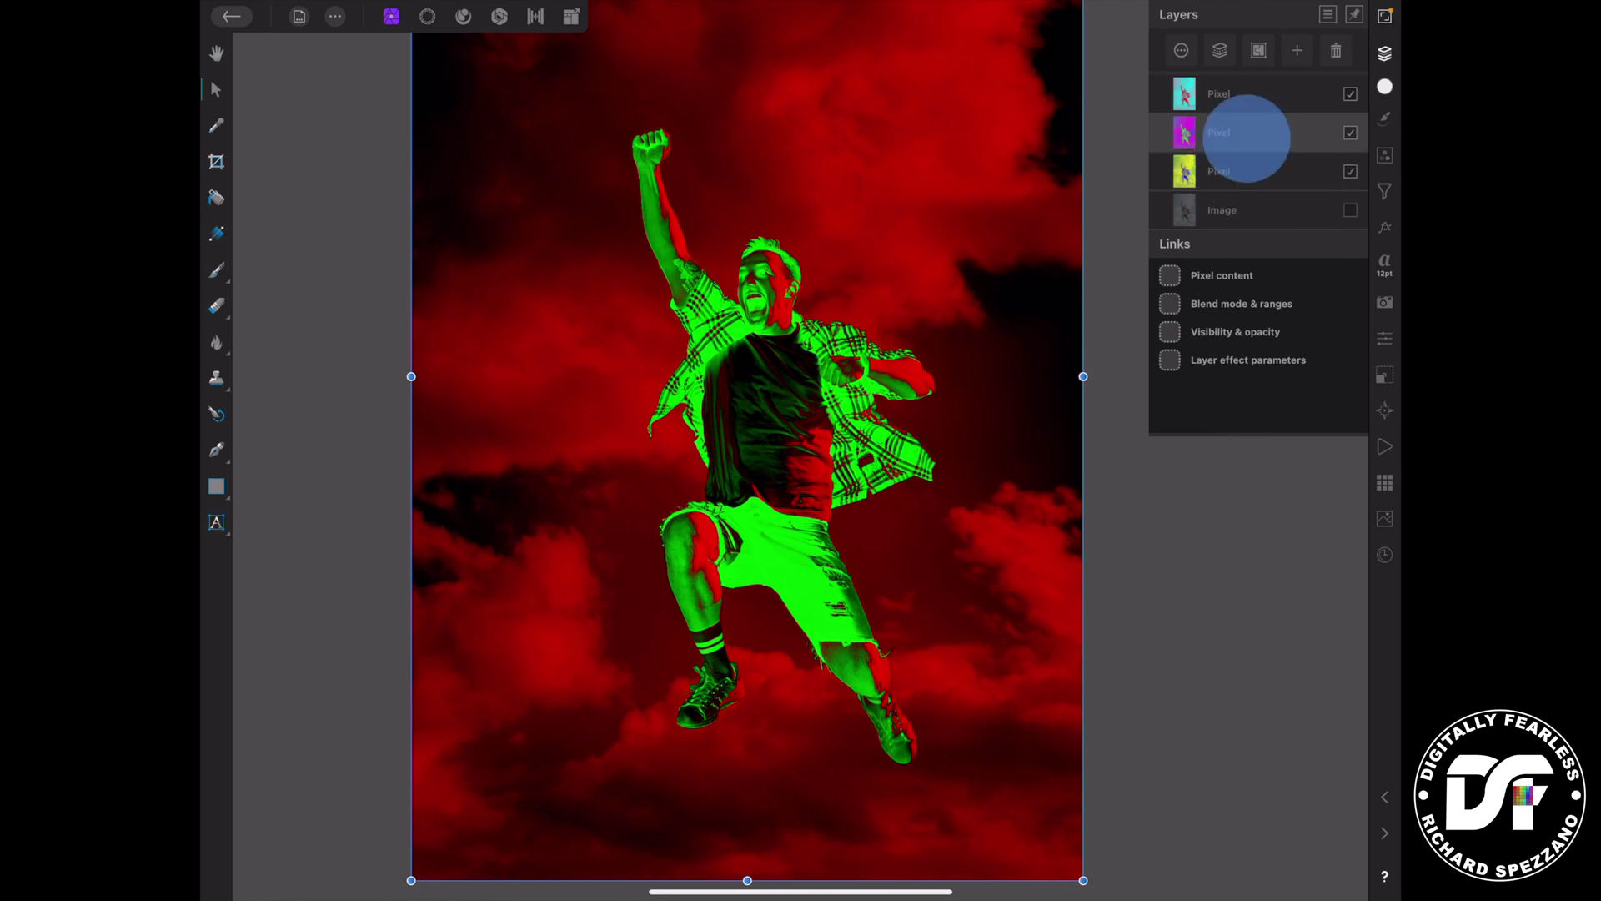
pyautogui.click(1181, 50)
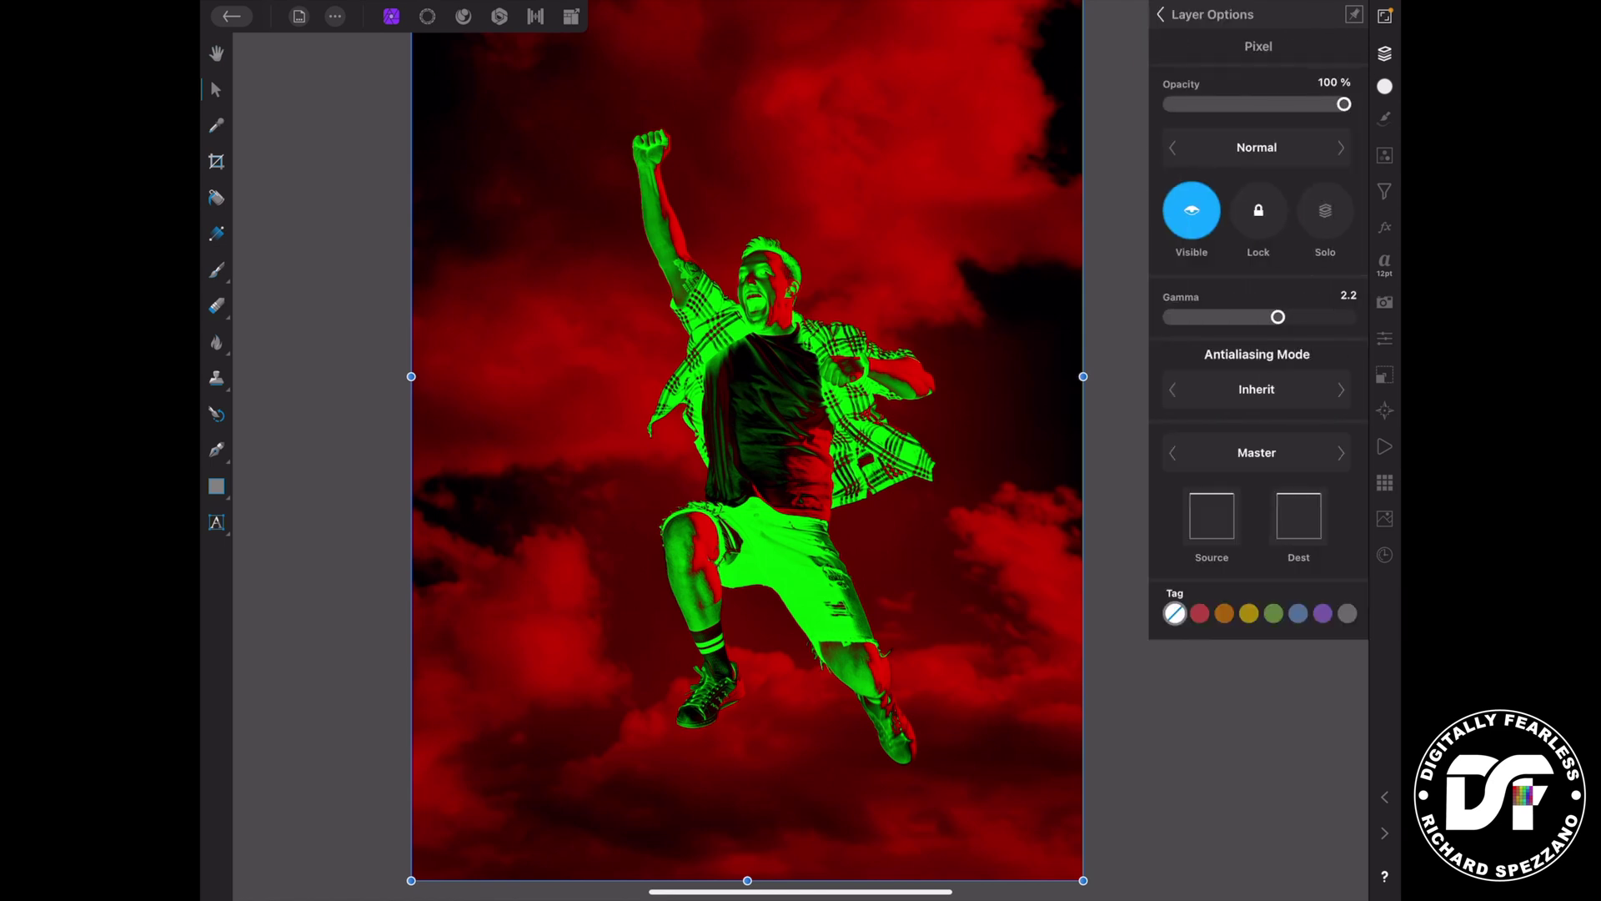
pyautogui.click(1256, 148)
pyautogui.moveTo(1065, 557); pyautogui.dragTo(1068, 525)
pyautogui.scroll(-4, 1064, 333)
pyautogui.scroll(7, 1064, 333)
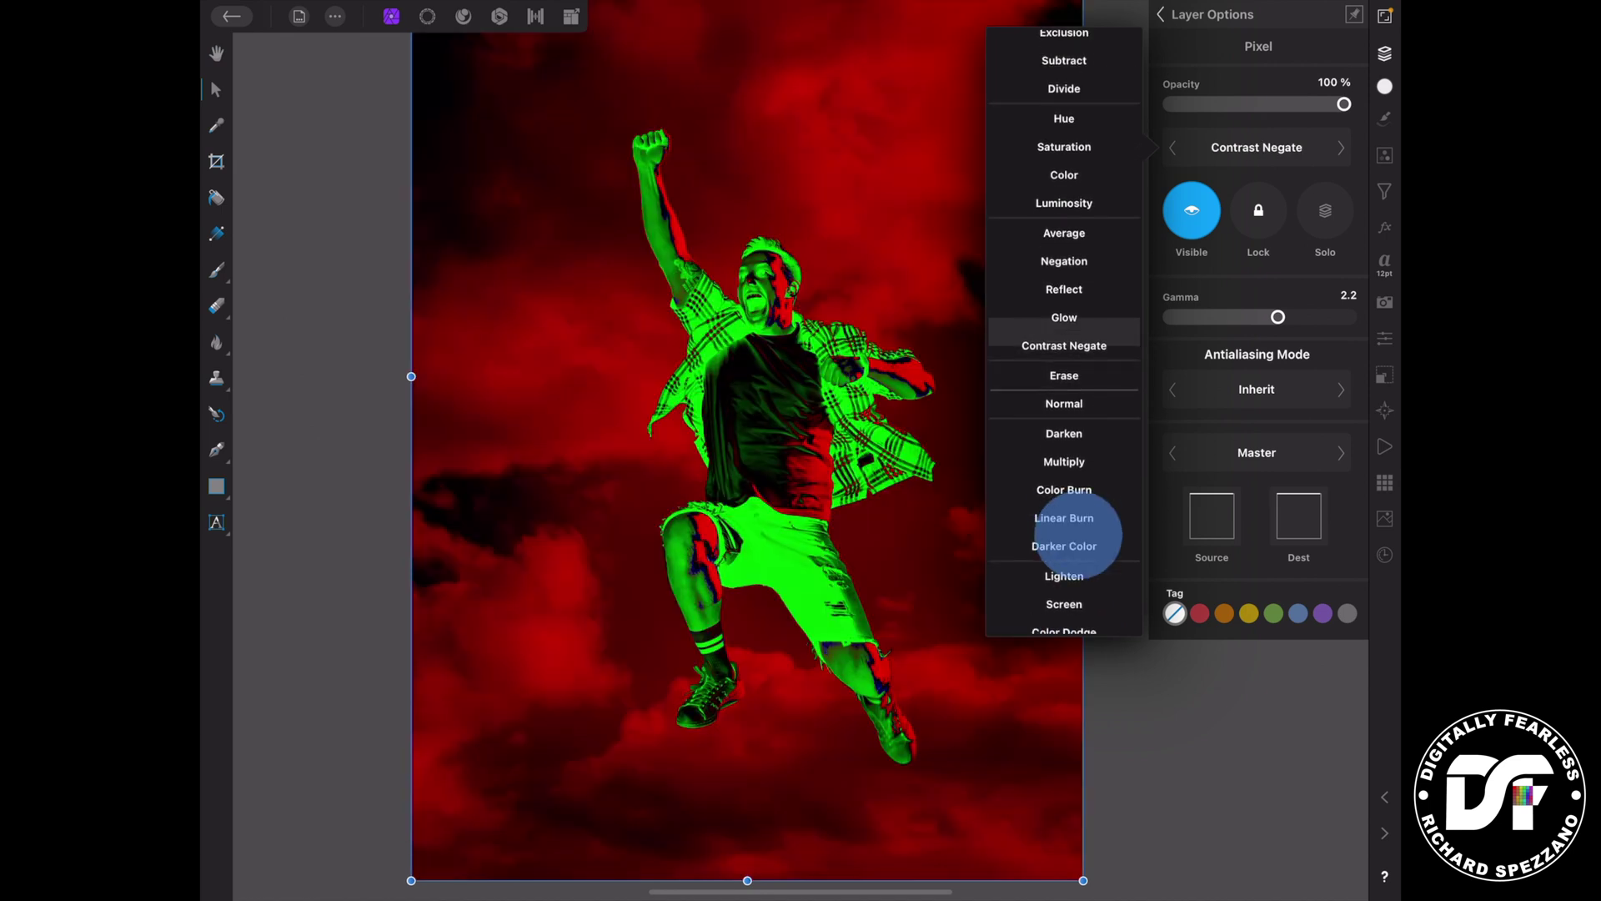
pyautogui.scroll(2, 1075, 522)
pyautogui.scroll(2, 1064, 334)
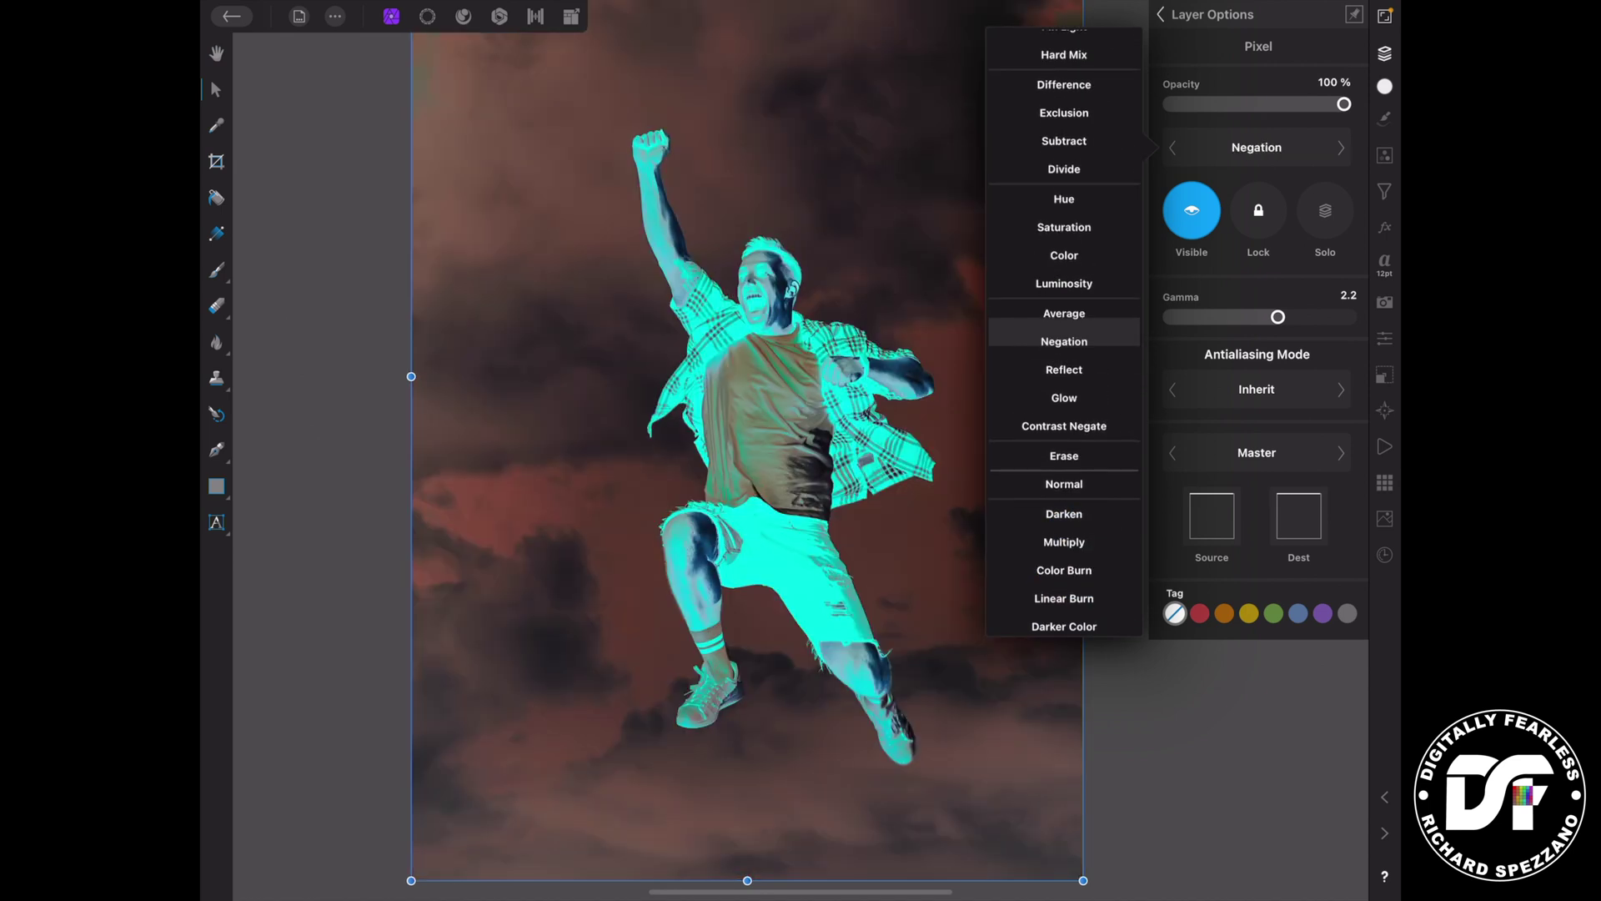
pyautogui.scroll(3, 1077, 469)
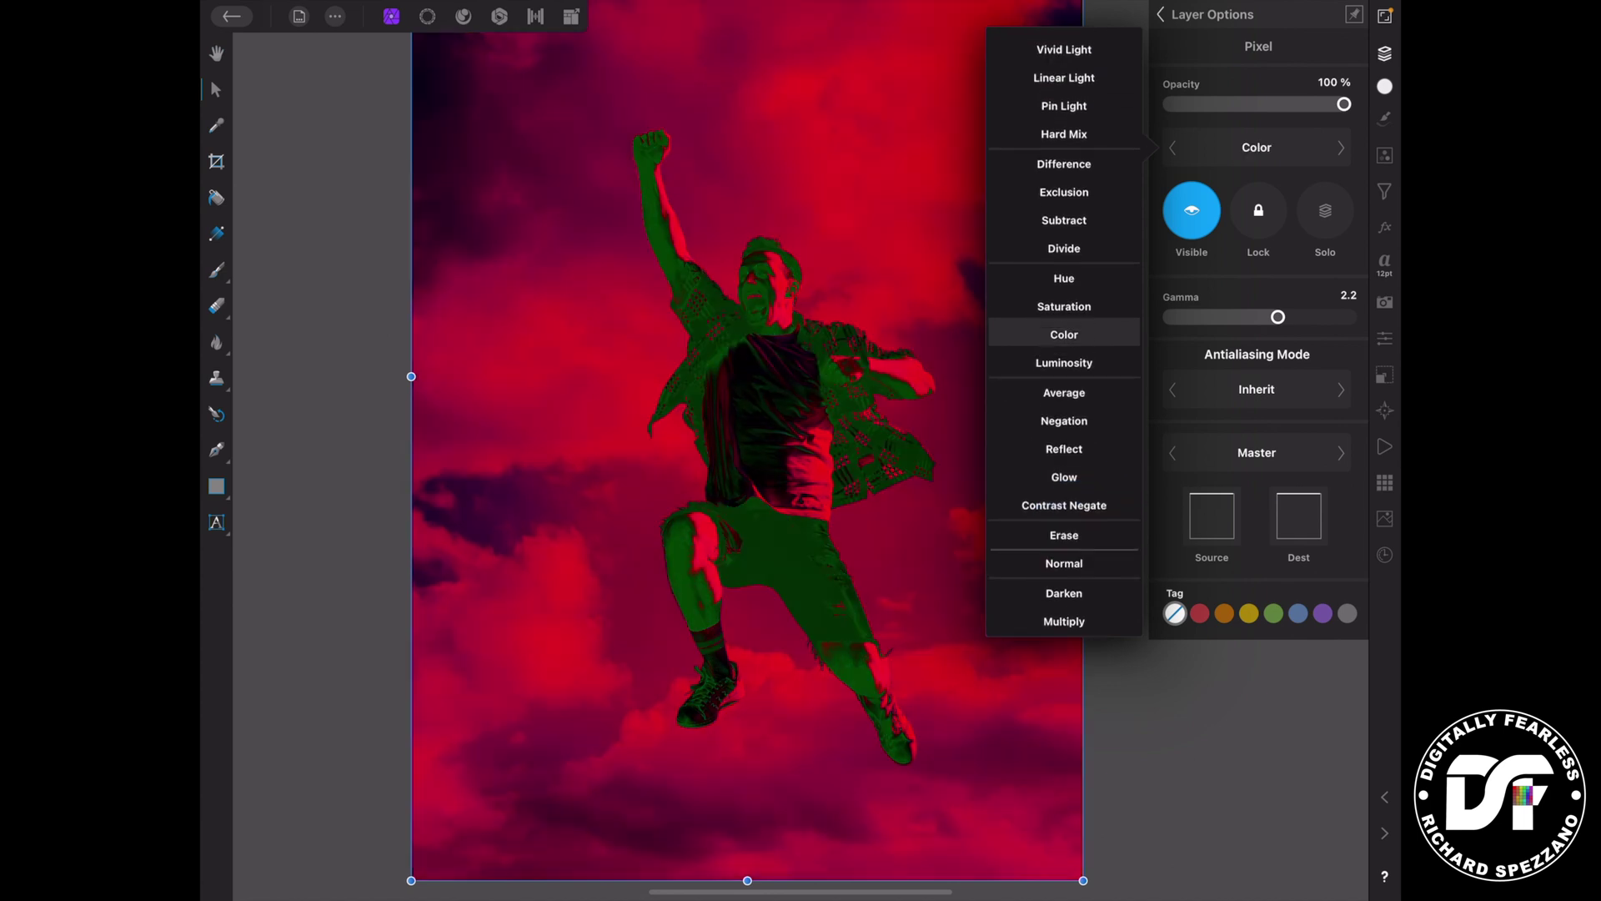
pyautogui.scroll(2, 1064, 333)
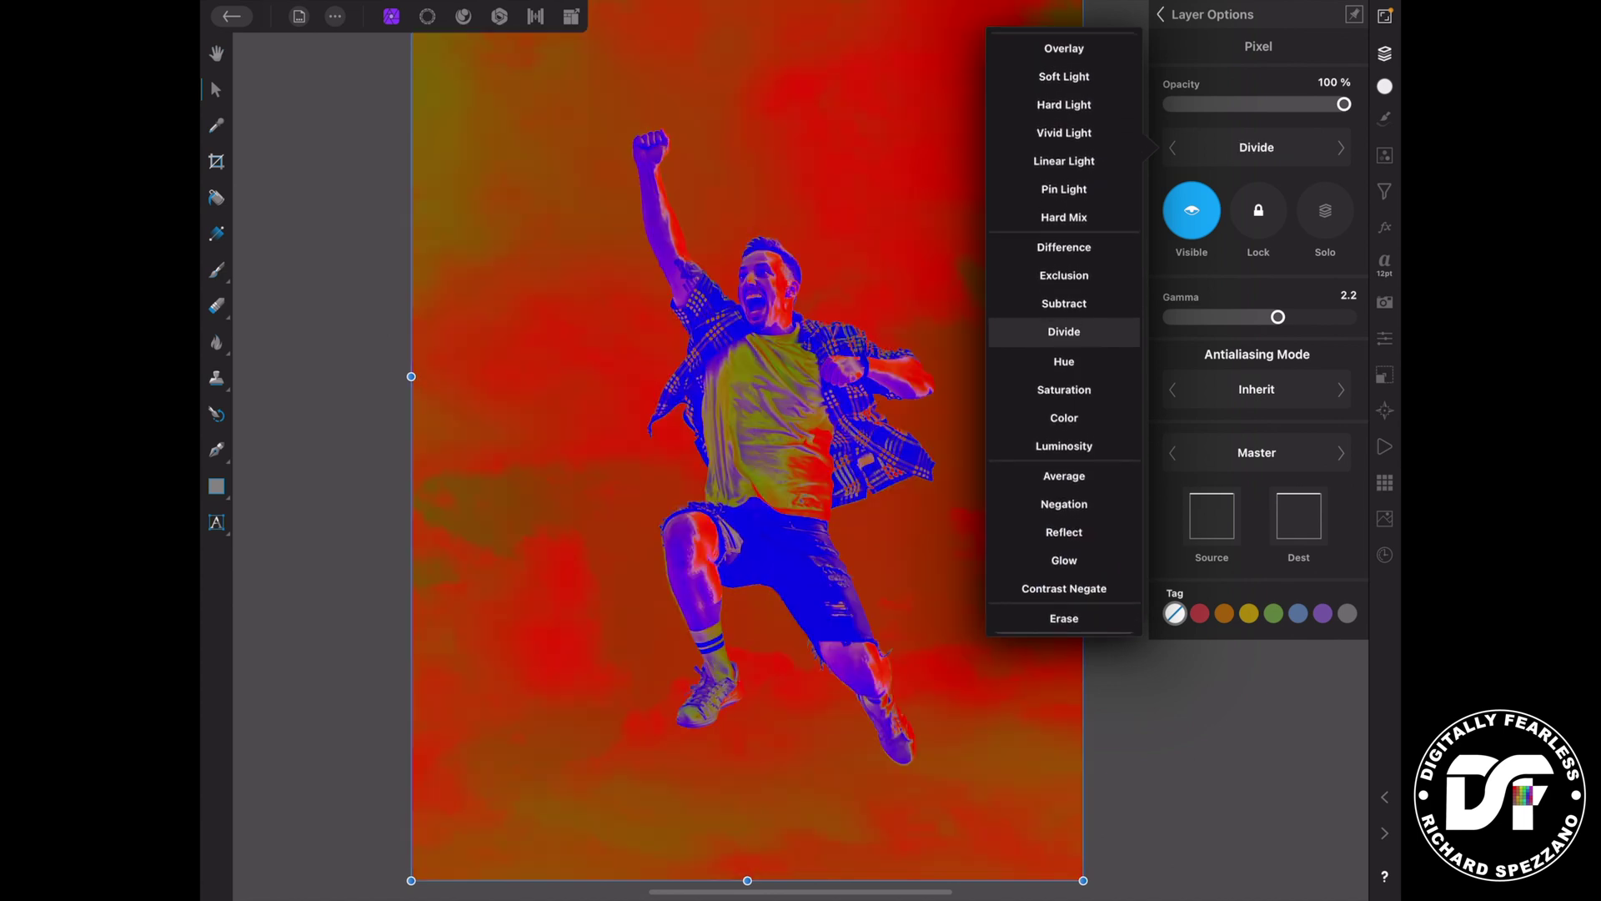
pyautogui.scroll(1, 1064, 334)
pyautogui.scroll(4, 1064, 333)
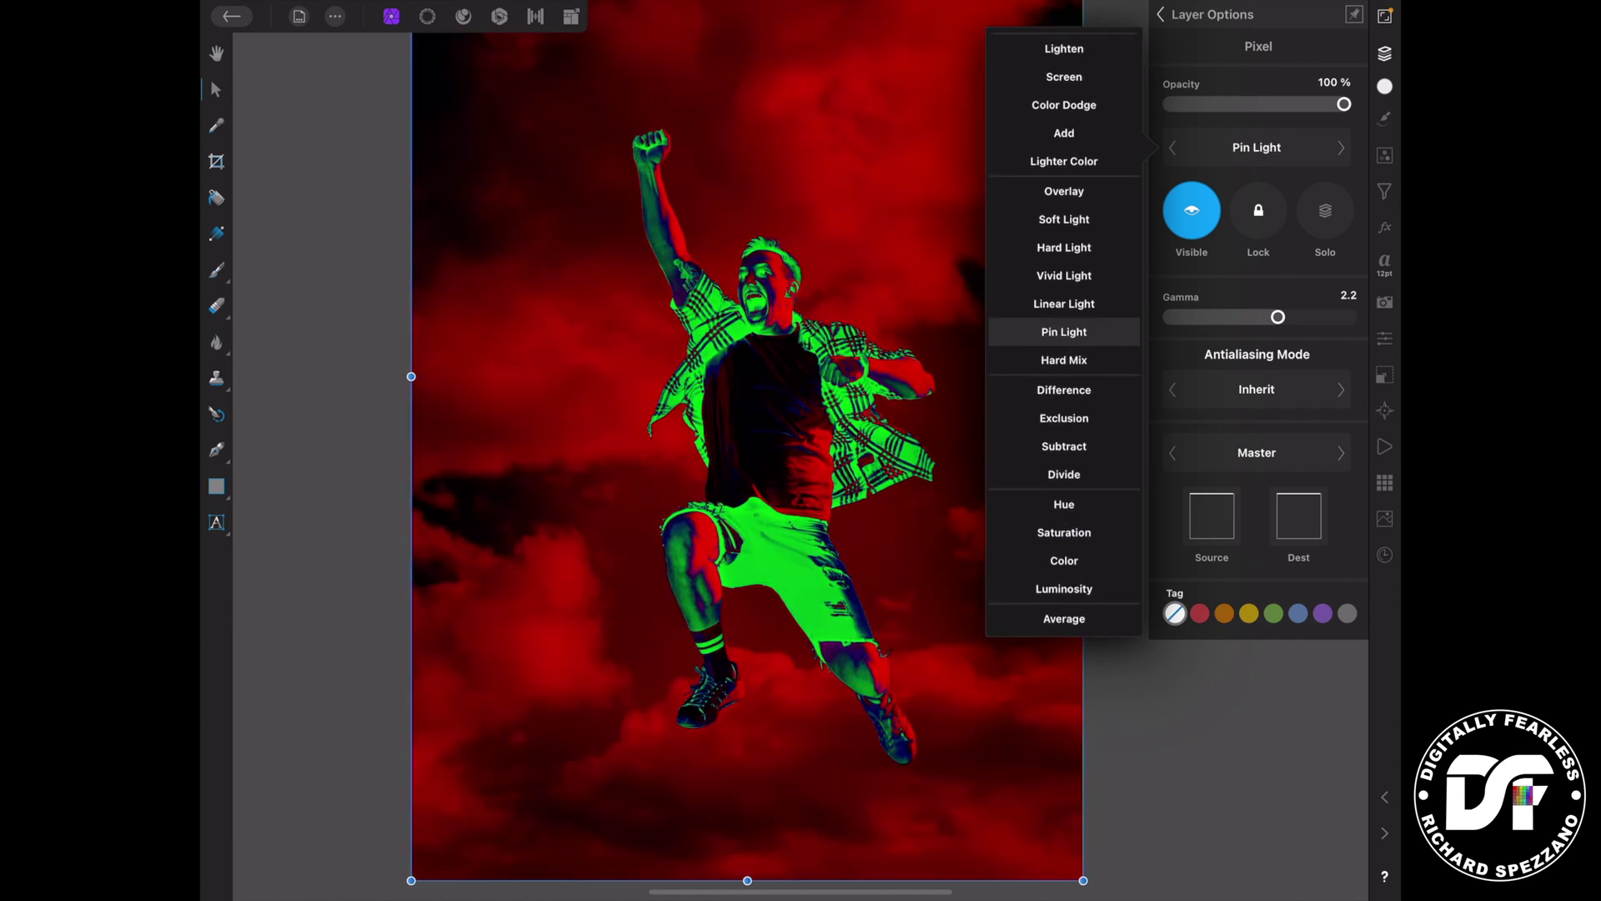
pyautogui.scroll(5, 1073, 417)
pyautogui.scroll(-1, 1075, 478)
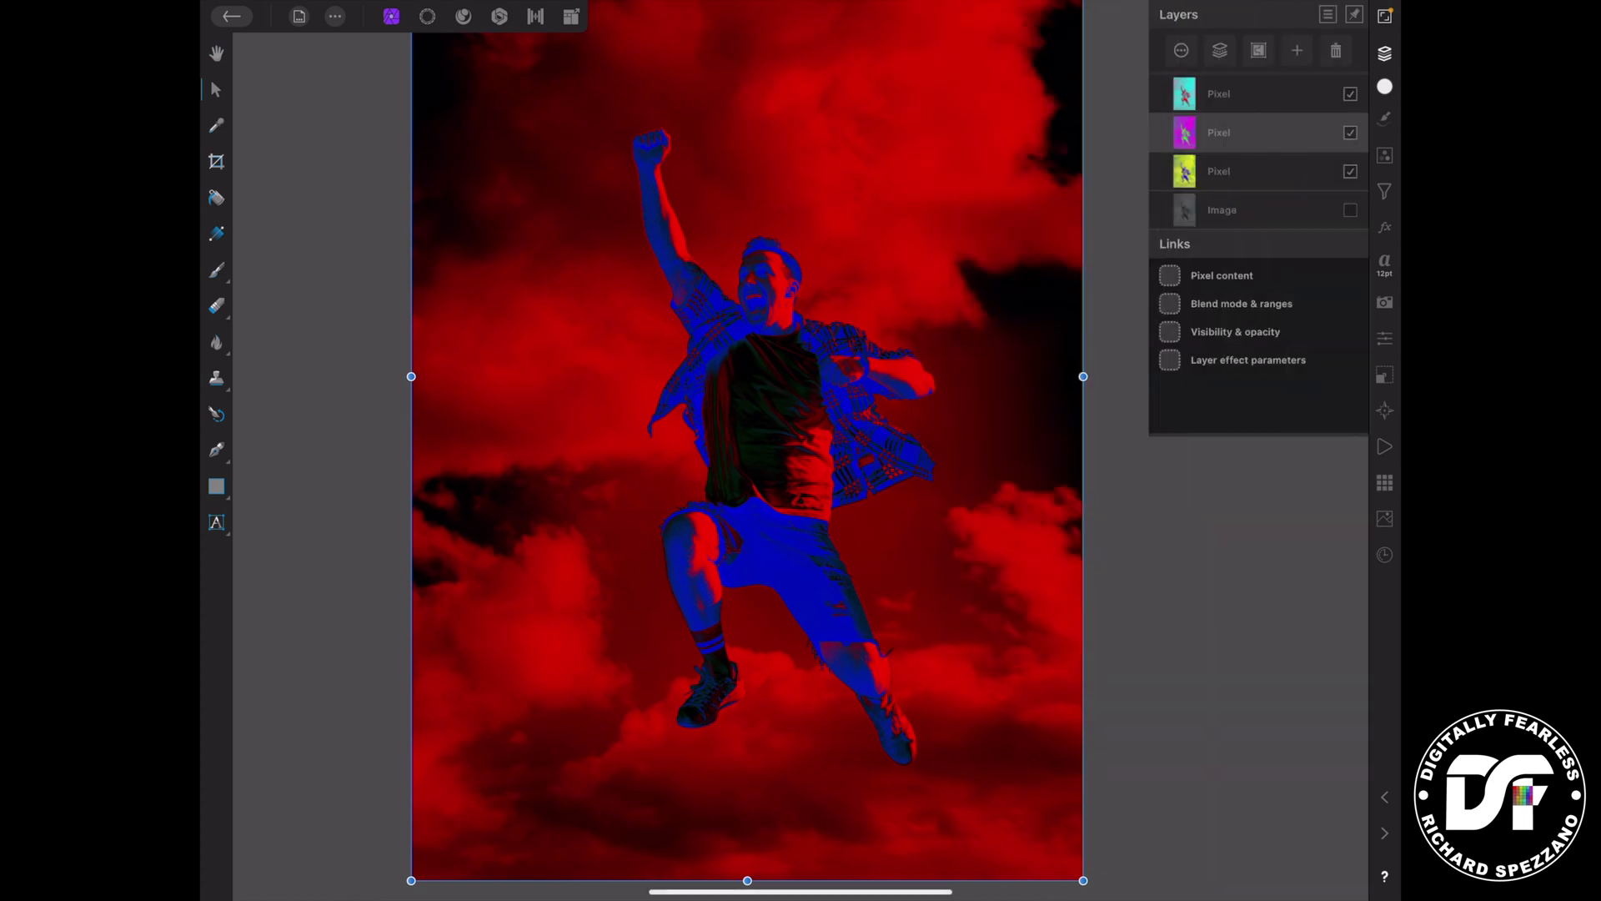
# - Try blend modes such as Darken and Negation on the top, red-inverted pixel layer, and set it to Difference
pyautogui.click(1251, 94)
pyautogui.click(1219, 50)
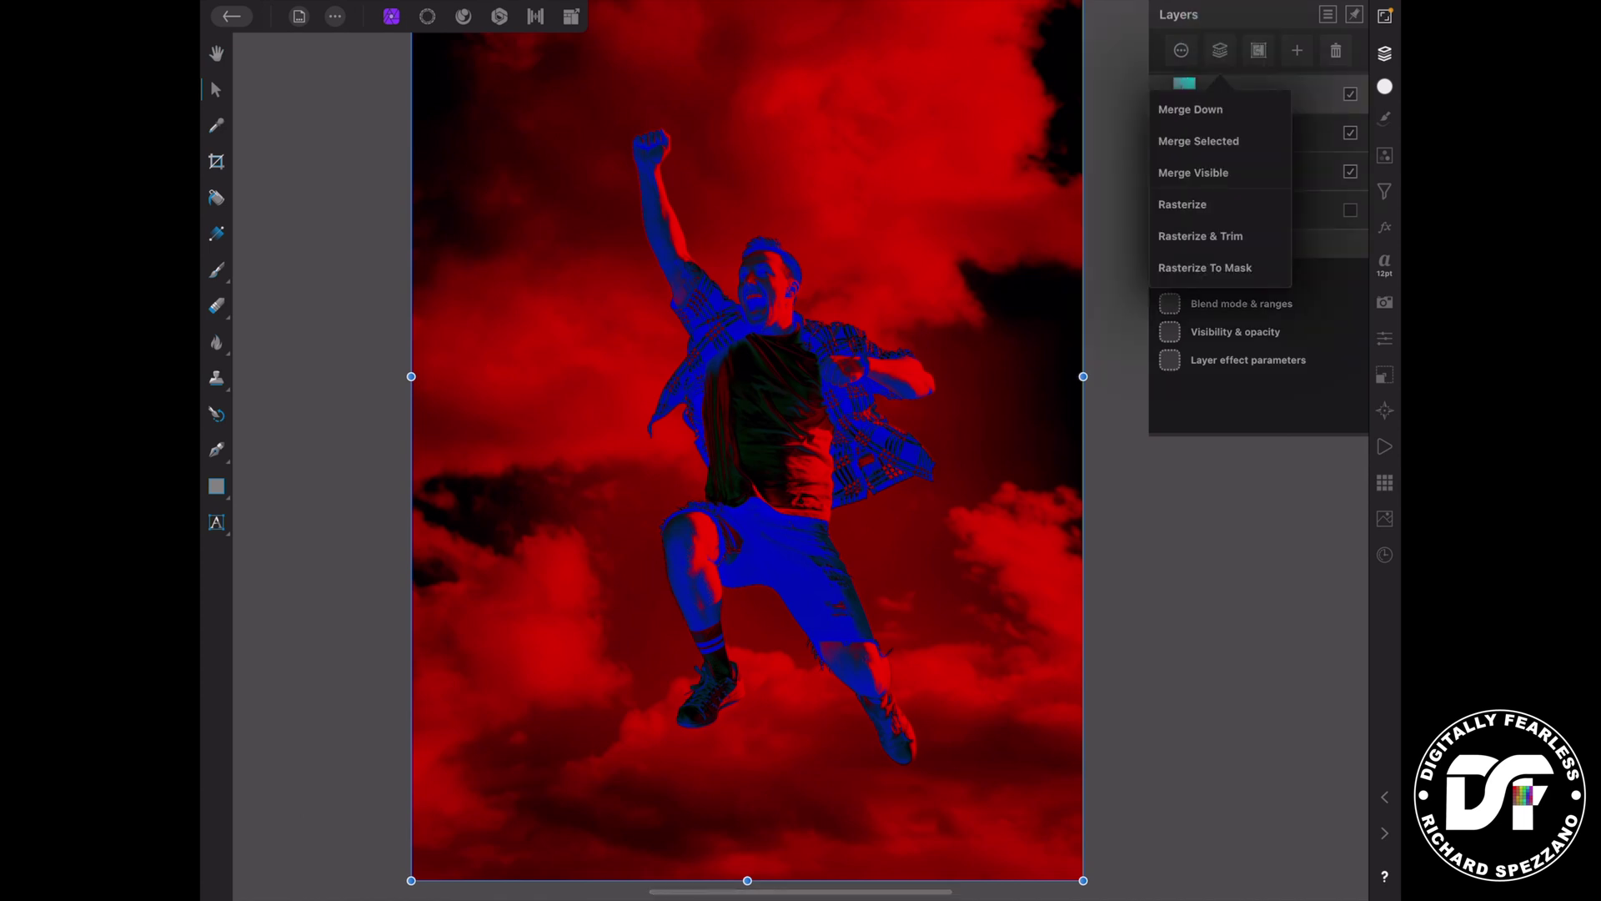
pyautogui.click(1250, 94)
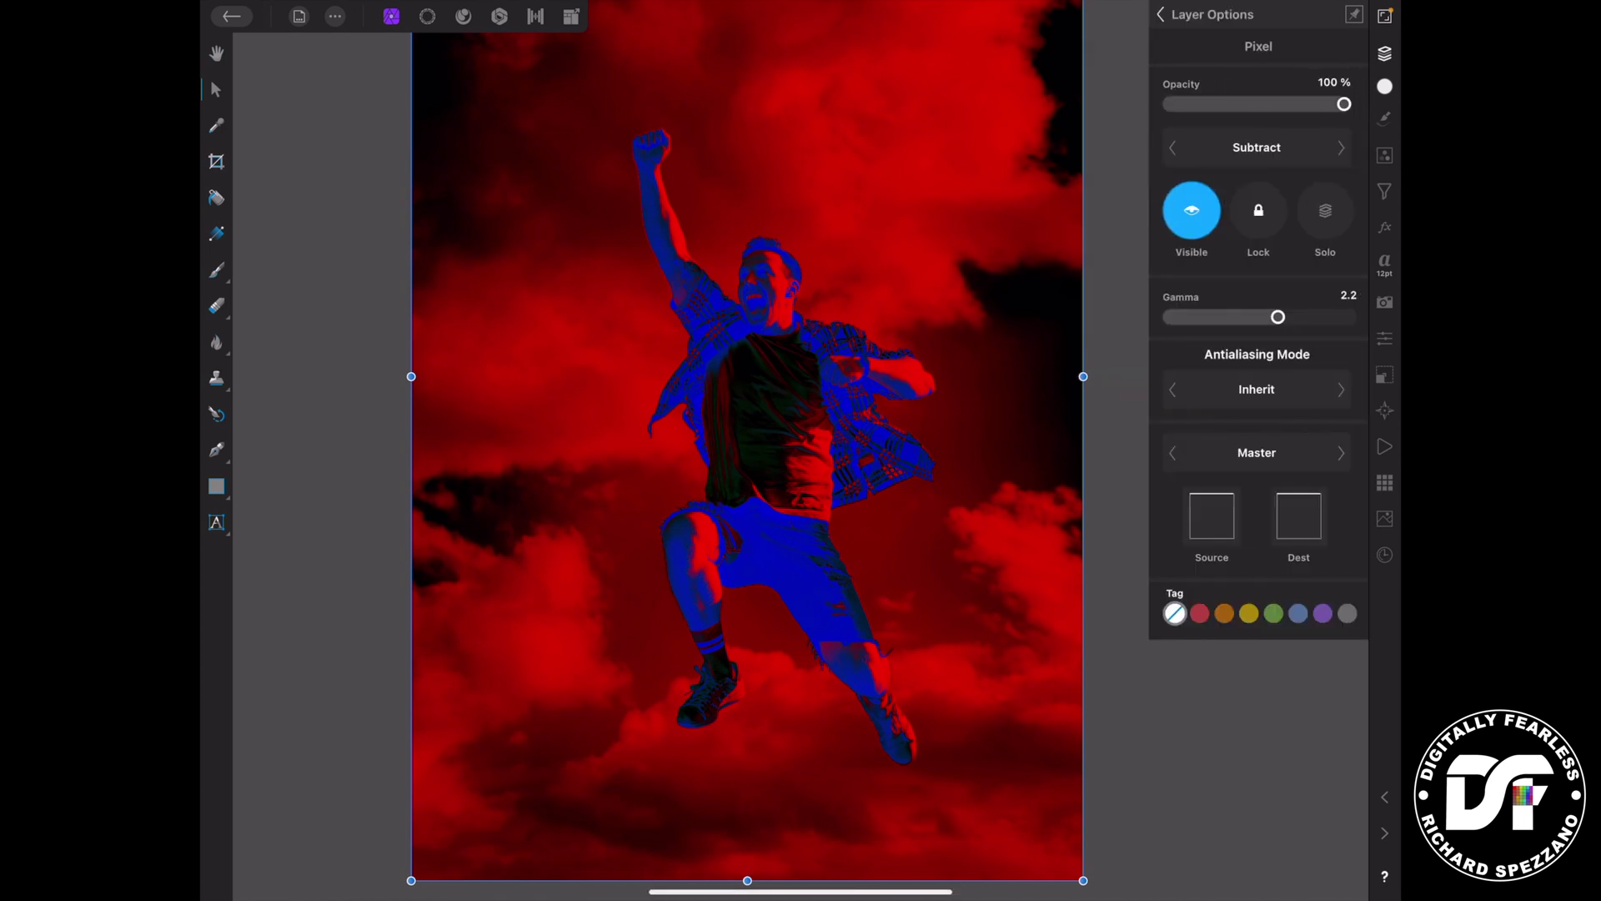
pyautogui.click(1256, 146)
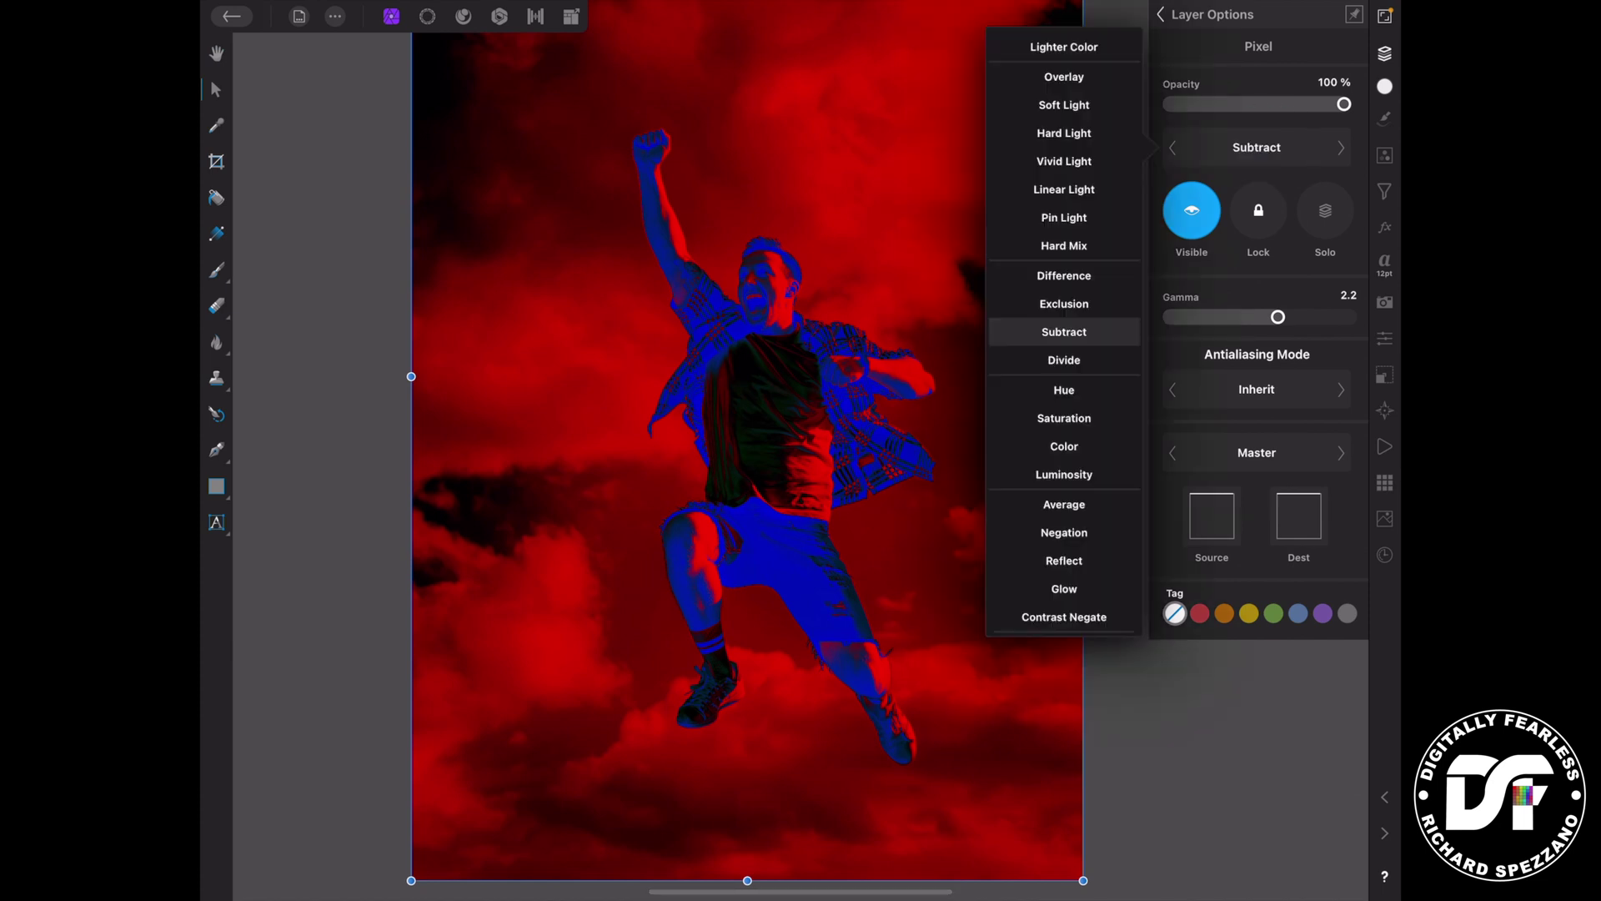
pyautogui.moveTo(1059, 467); pyautogui.dragTo(1043, 692)
pyautogui.moveTo(1072, 467); pyautogui.dragTo(1067, 659)
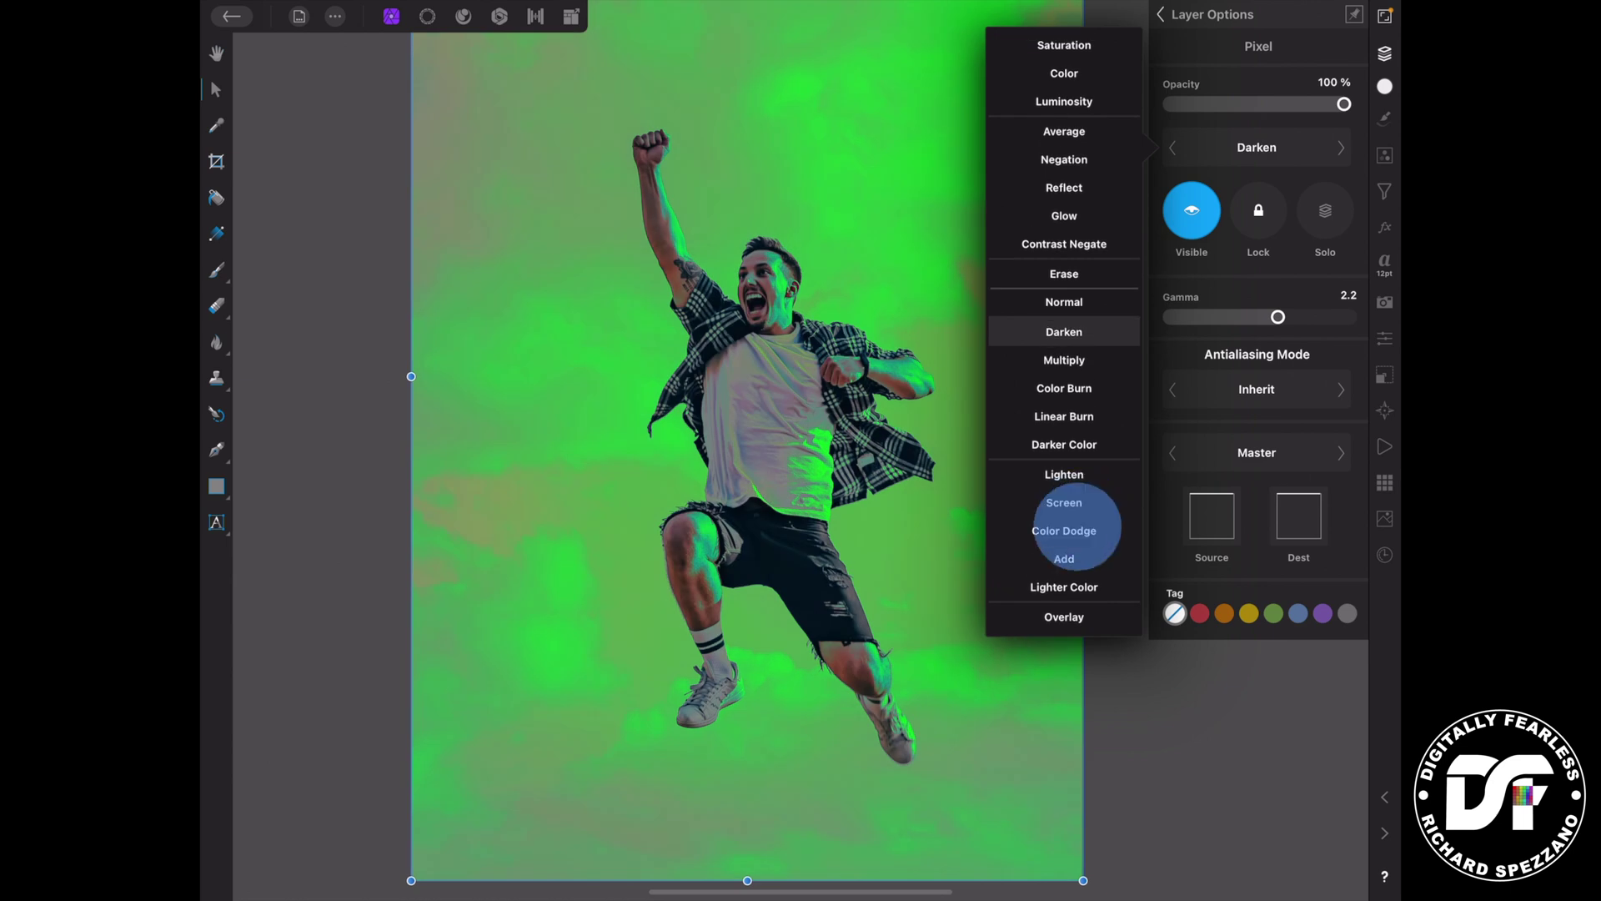
pyautogui.moveTo(1077, 527); pyautogui.dragTo(1075, 607)
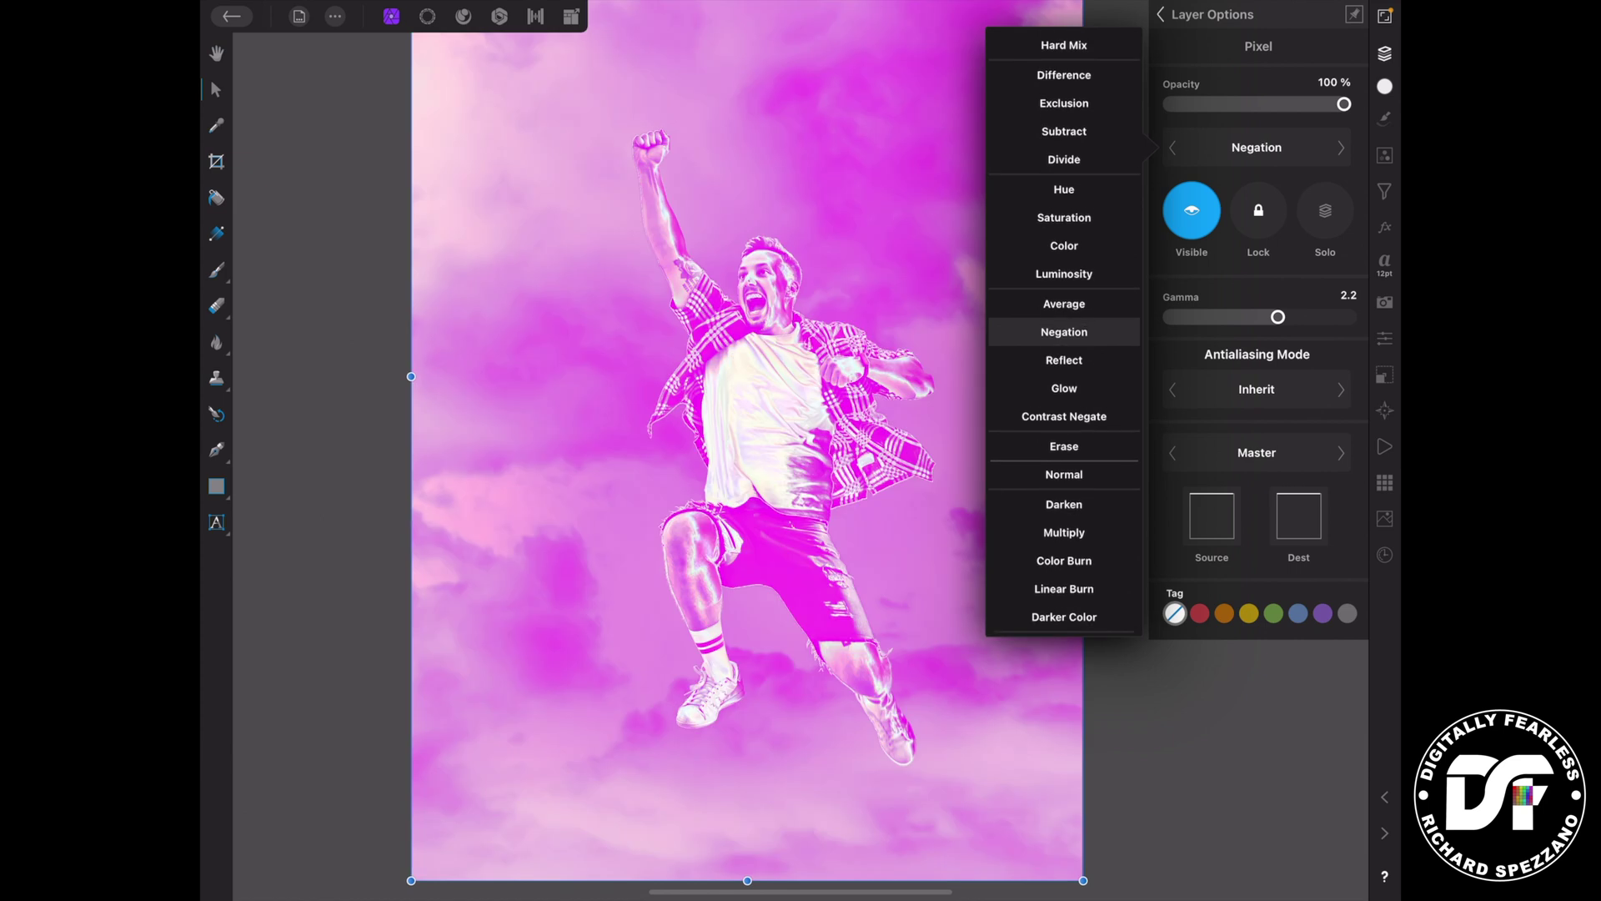
pyautogui.moveTo(1057, 475); pyautogui.dragTo(1057, 607)
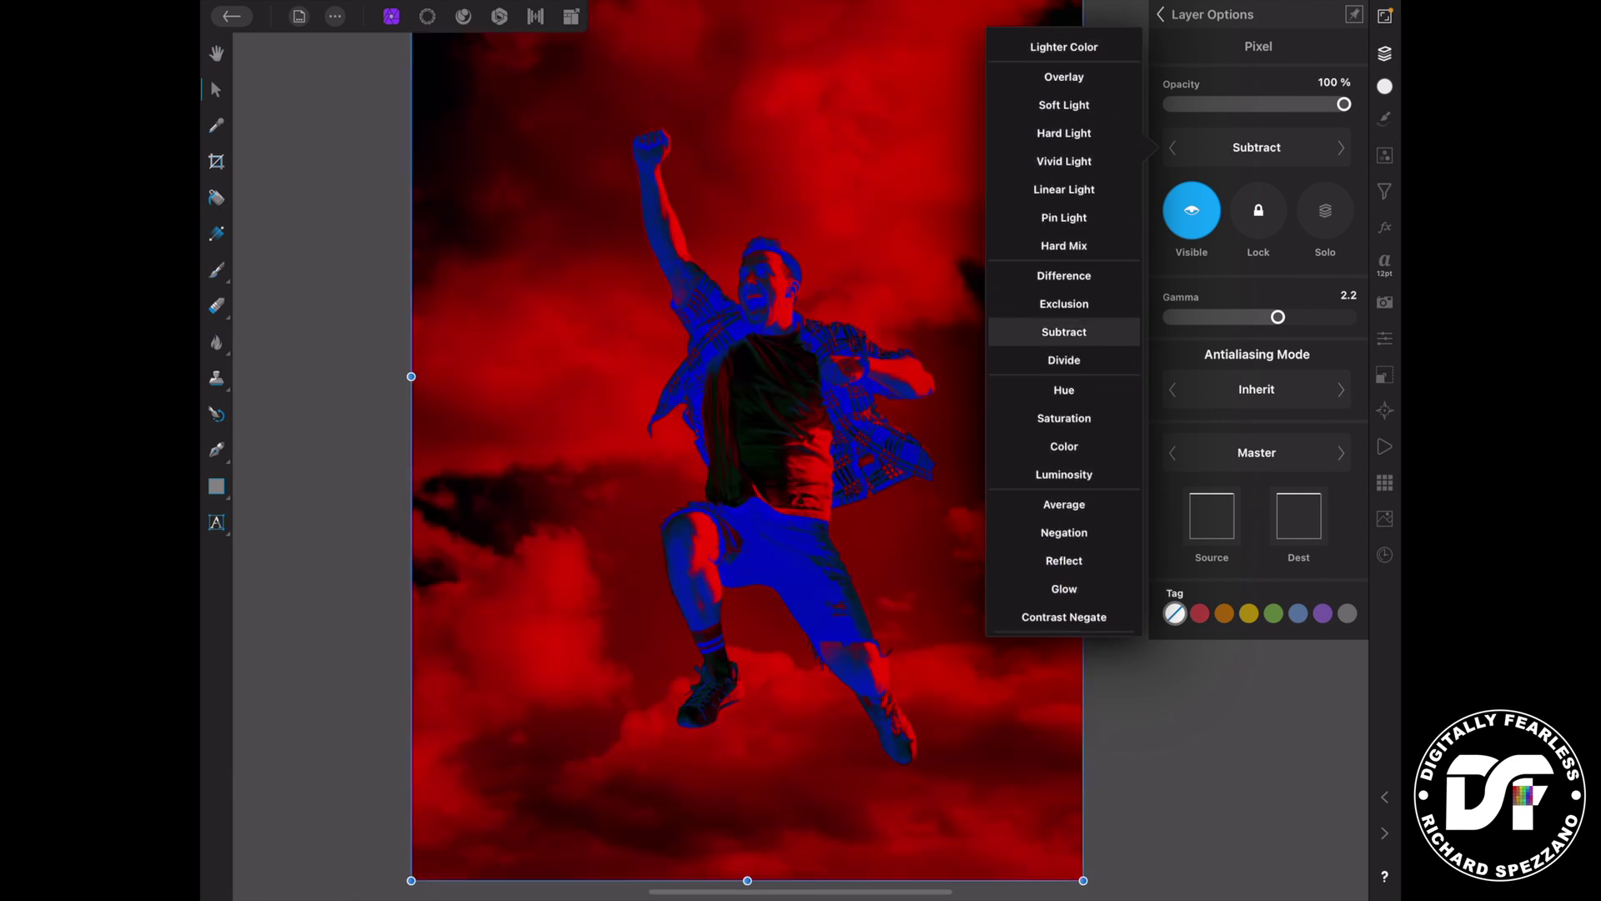
pyautogui.moveTo(1054, 490)
pyautogui.mouseDown()
pyautogui.moveTo(1054, 567)
pyautogui.moveTo(1050, 475)
pyautogui.mouseUp()
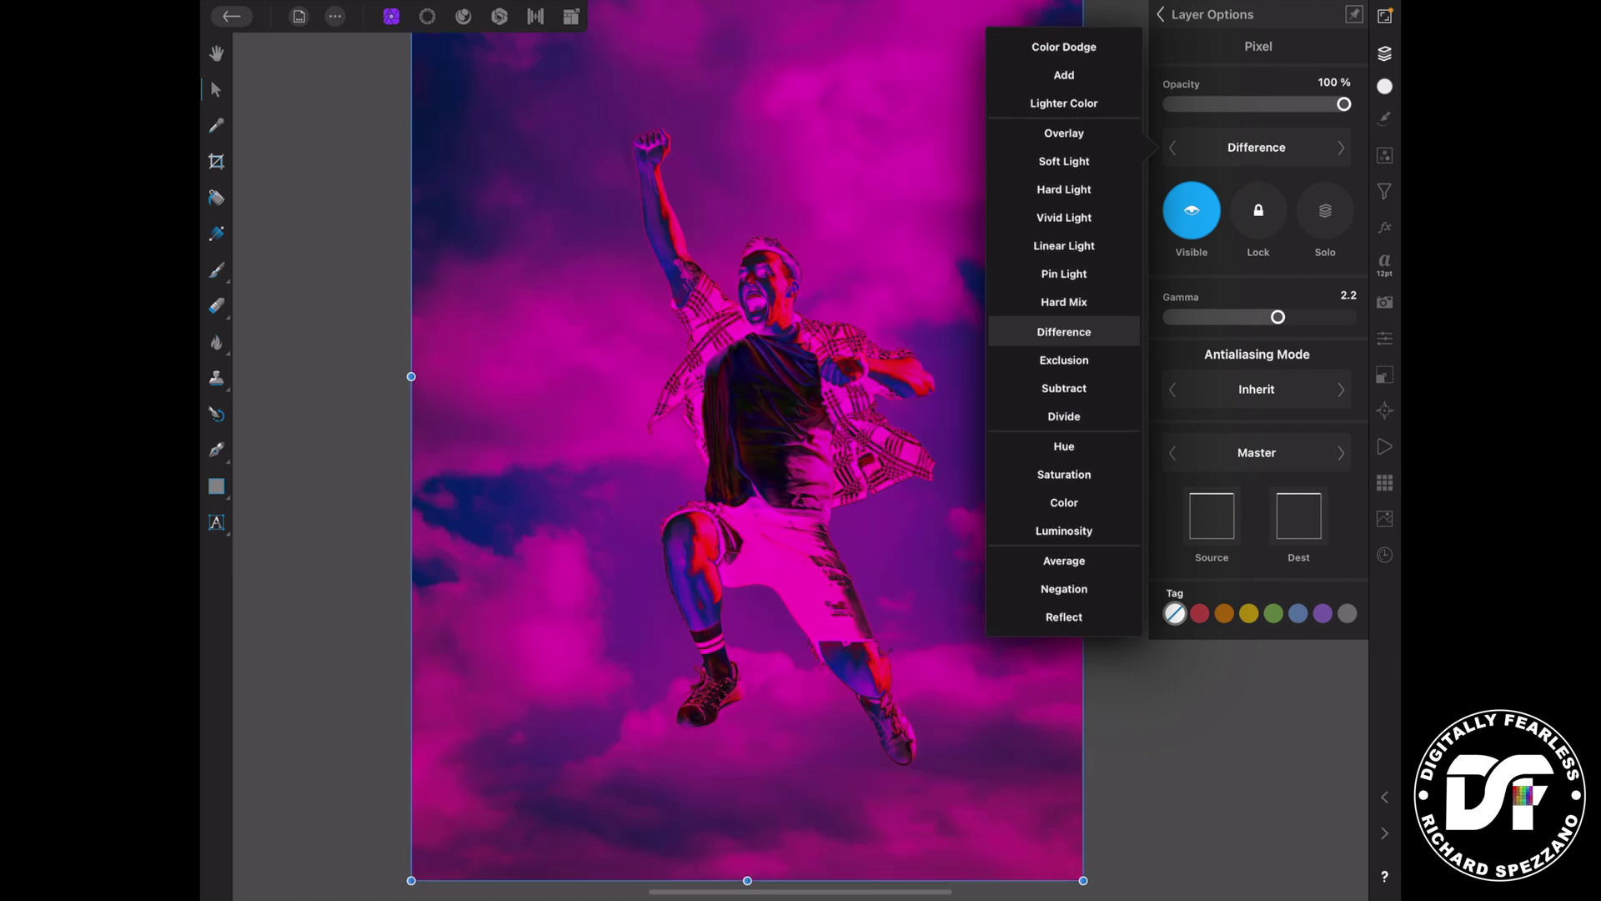
pyautogui.press('Escape')
# - Reorder the pixel layers with the green-inverted one on top, the blue-inverted one second and the red-inverted one third
pyautogui.click(1251, 171)
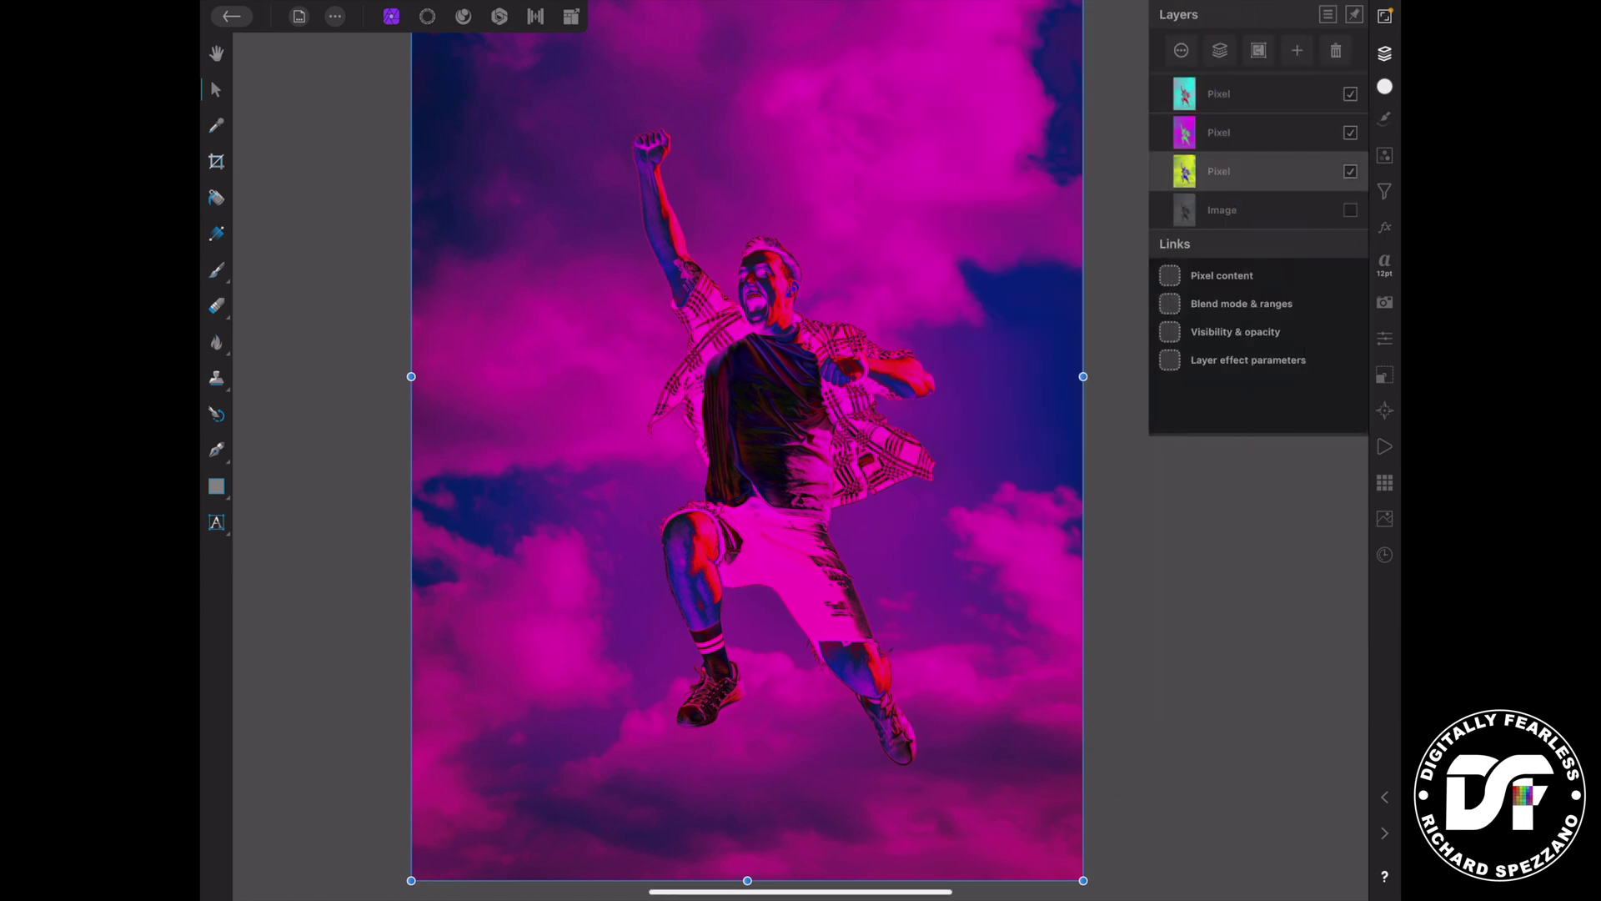
pyautogui.click(1215, 140)
pyautogui.moveTo(1215, 136); pyautogui.dragTo(1240, 73)
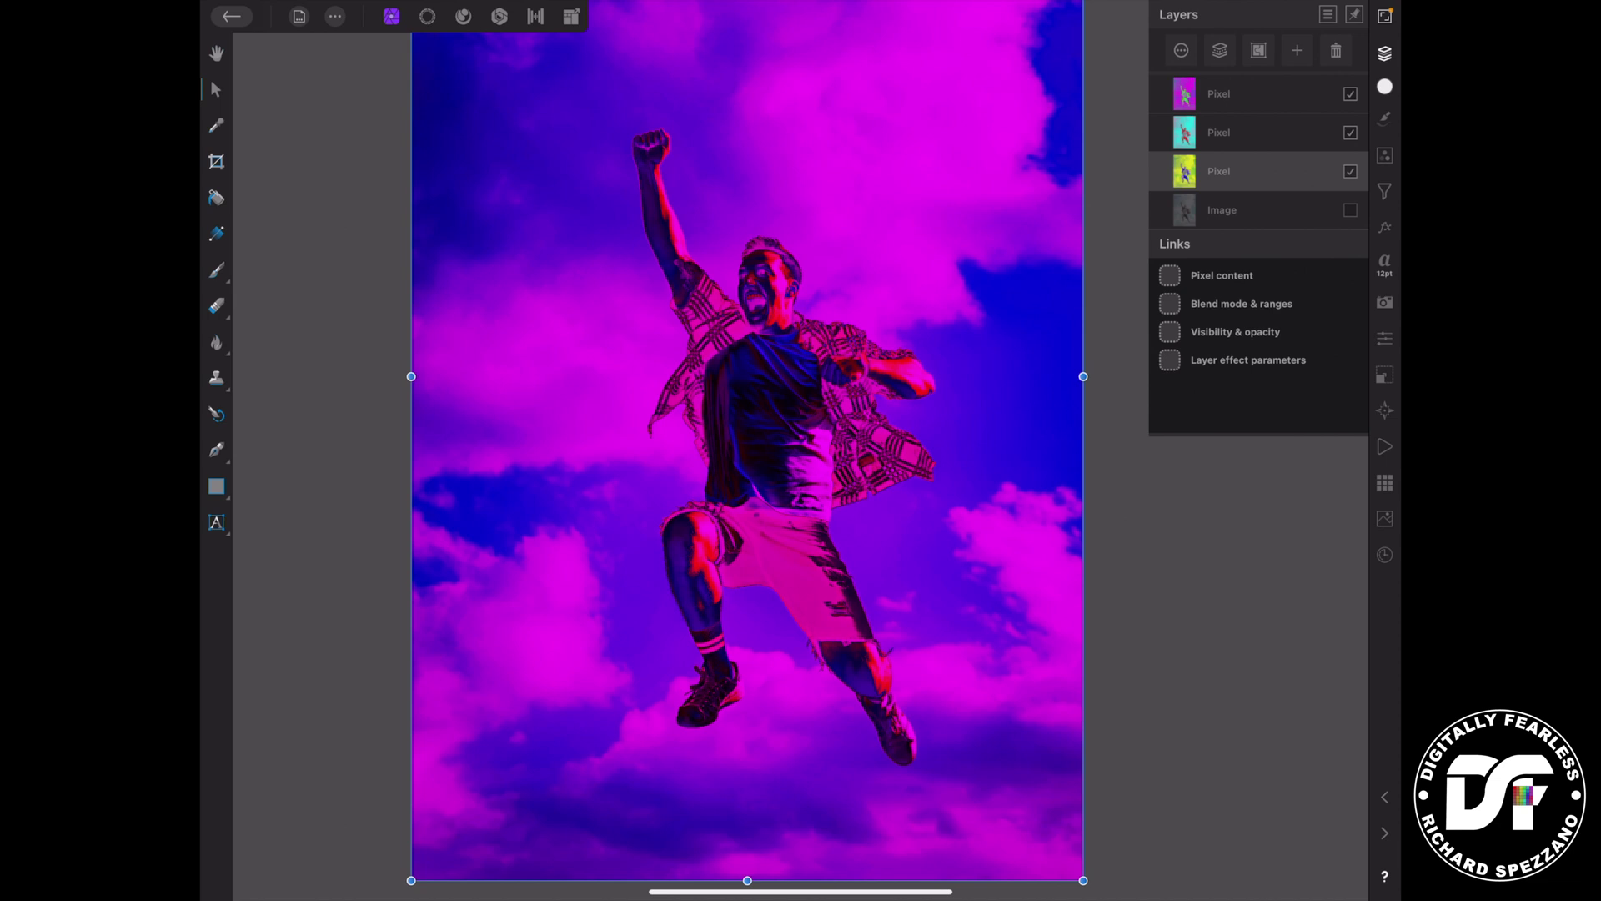
pyautogui.moveTo(1197, 160); pyautogui.dragTo(1205, 112)
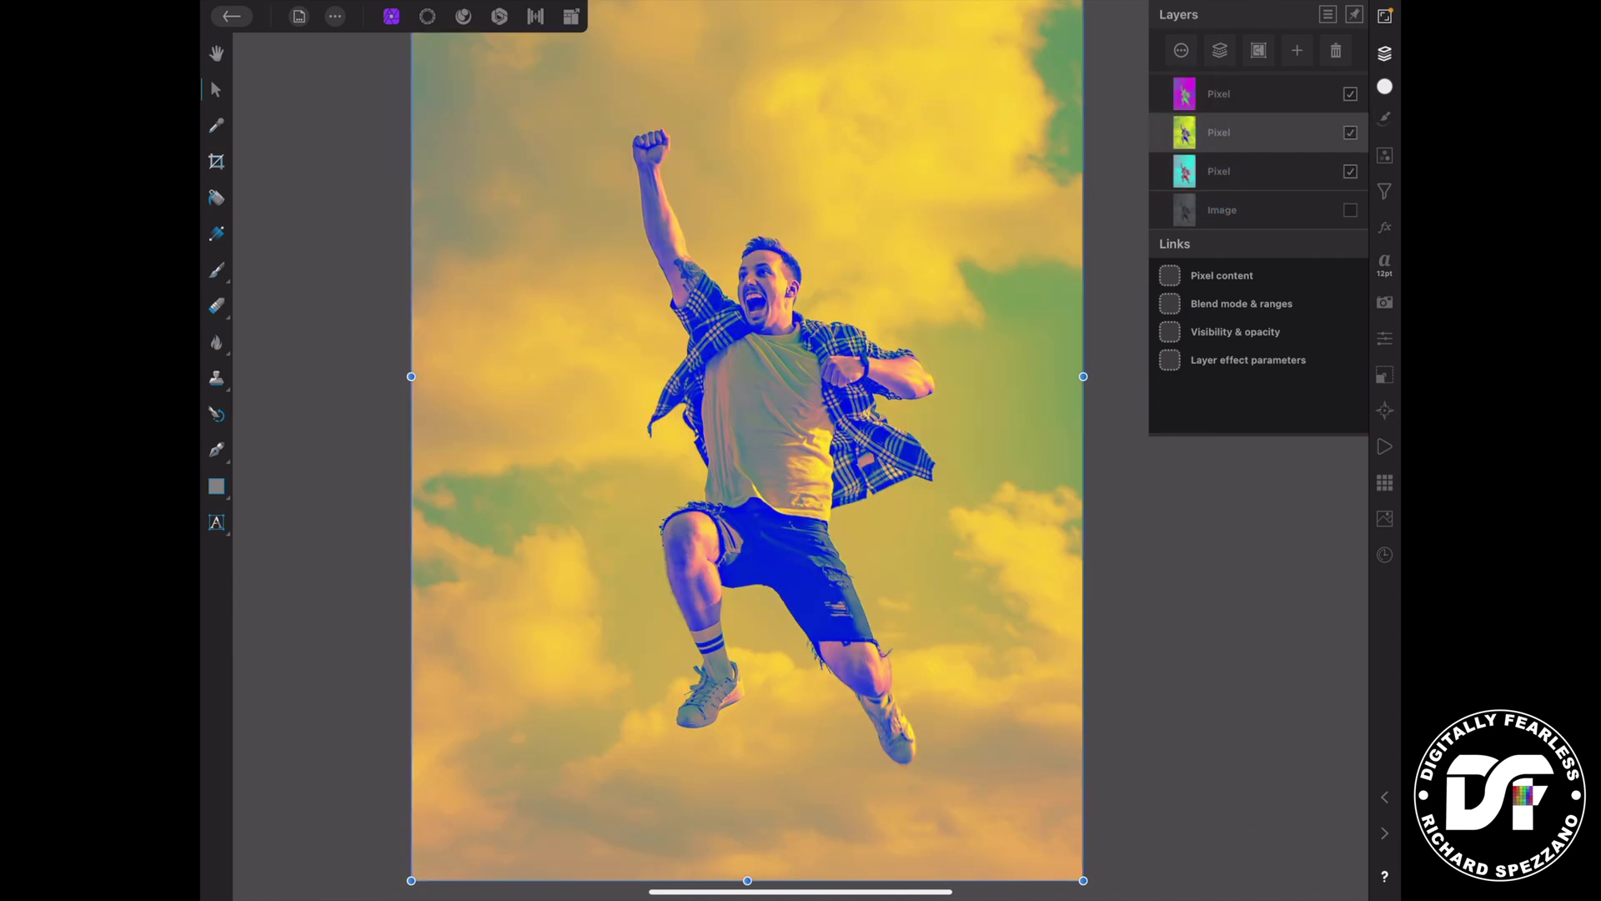
# - Try blend modes such as Hard Mix and Subtract on the blue-inverted middle pixel layer, and settle on Erase
pyautogui.click(1181, 50)
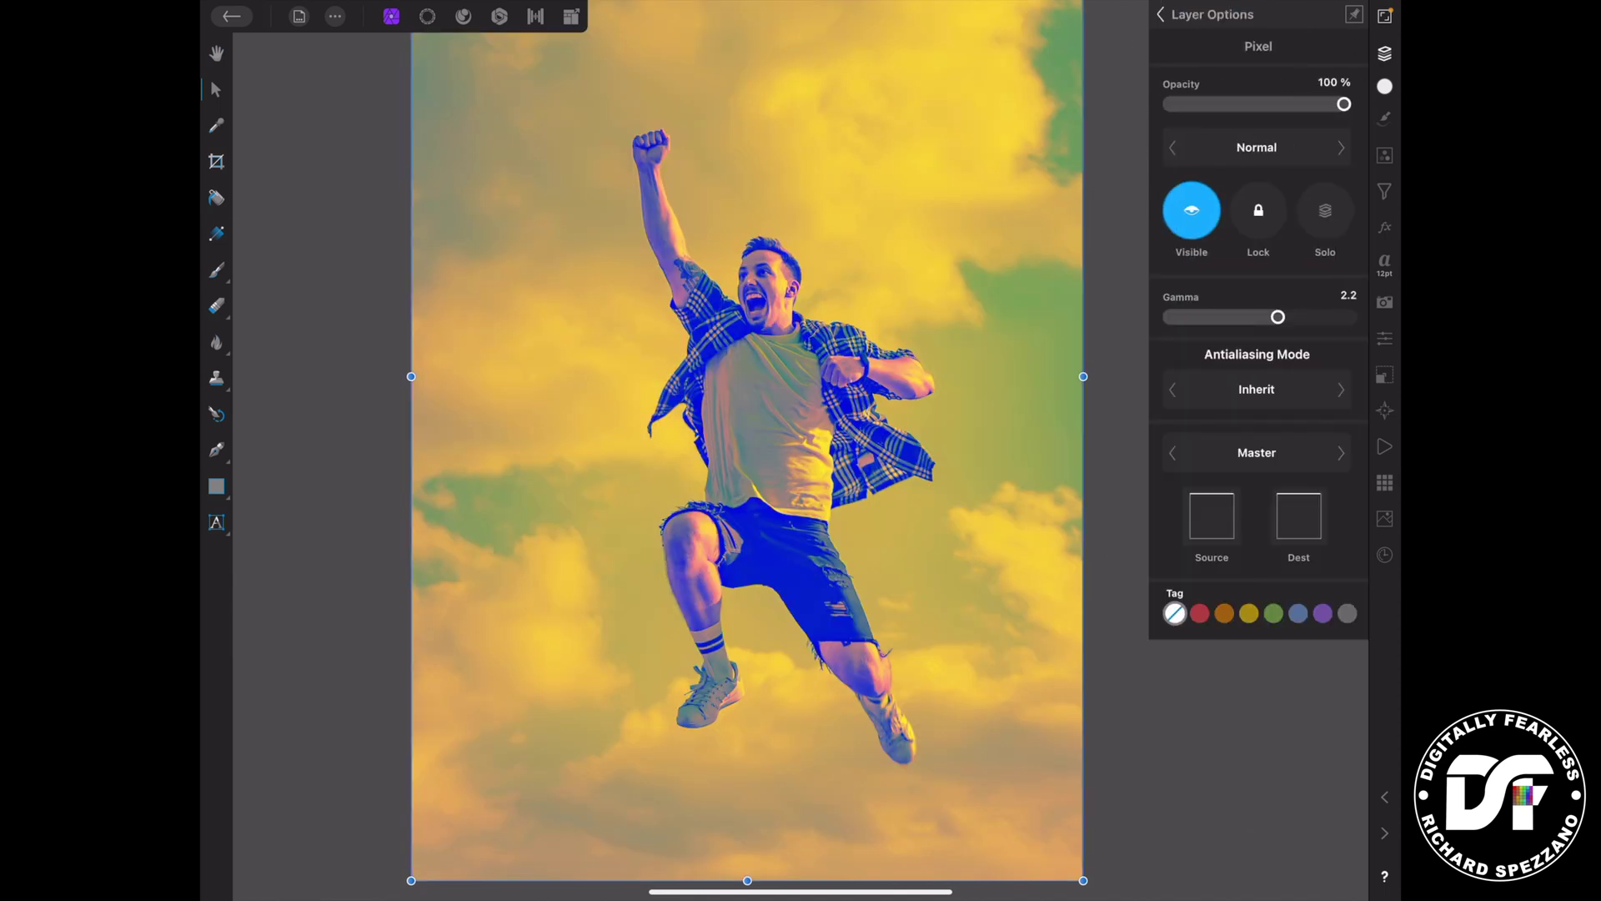
pyautogui.click(1256, 147)
pyautogui.moveTo(1070, 505); pyautogui.dragTo(1068, 325)
pyautogui.moveTo(1066, 463)
pyautogui.mouseDown()
pyautogui.moveTo(1058, 411)
pyautogui.moveTo(1058, 500)
pyautogui.moveTo(1072, 483)
pyautogui.moveTo(1072, 300)
pyautogui.moveTo(1068, 325)
pyautogui.mouseUp()
pyautogui.click(1064, 352)
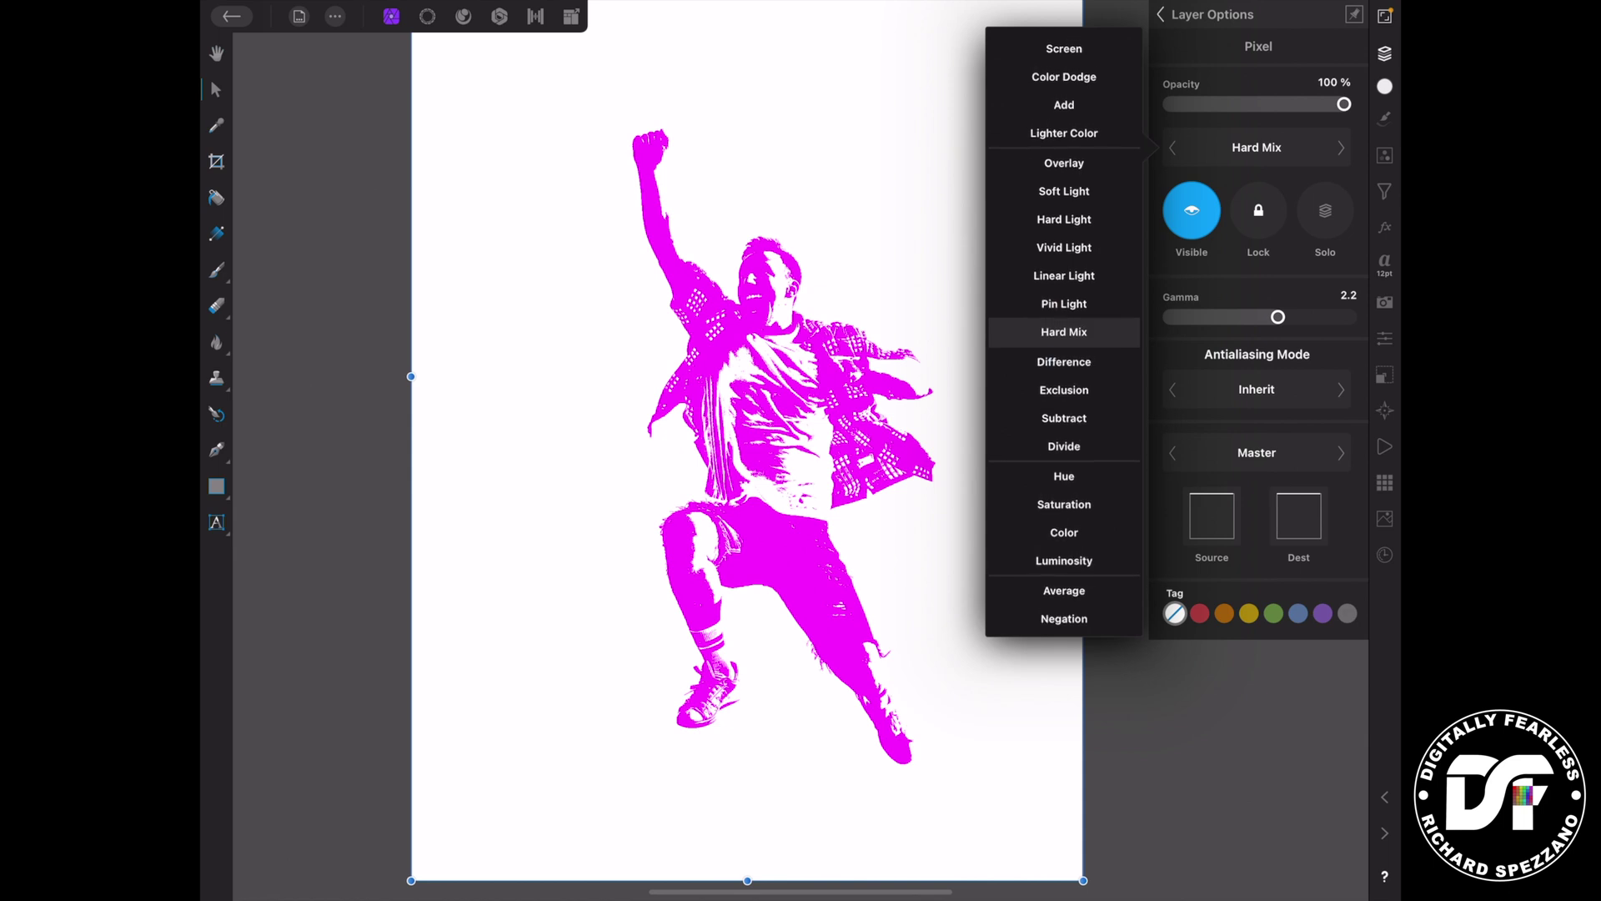
pyautogui.moveTo(1068, 550); pyautogui.dragTo(1069, 457)
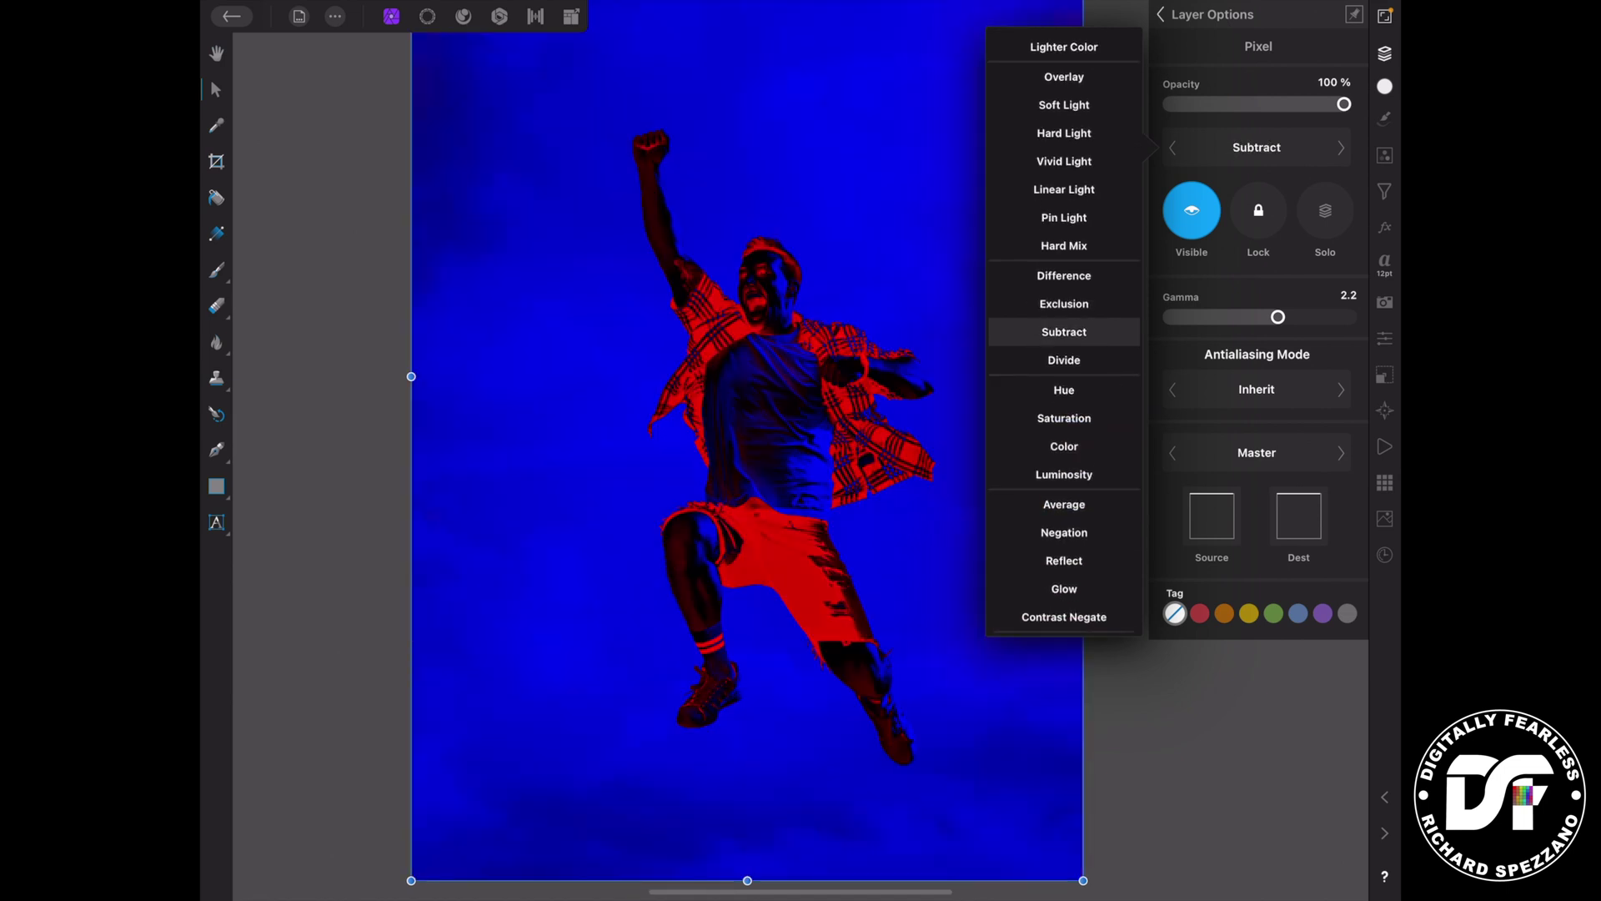
pyautogui.moveTo(1083, 518)
pyautogui.mouseDown()
pyautogui.moveTo(1082, 170)
pyautogui.moveTo(1082, 206)
pyautogui.mouseUp()
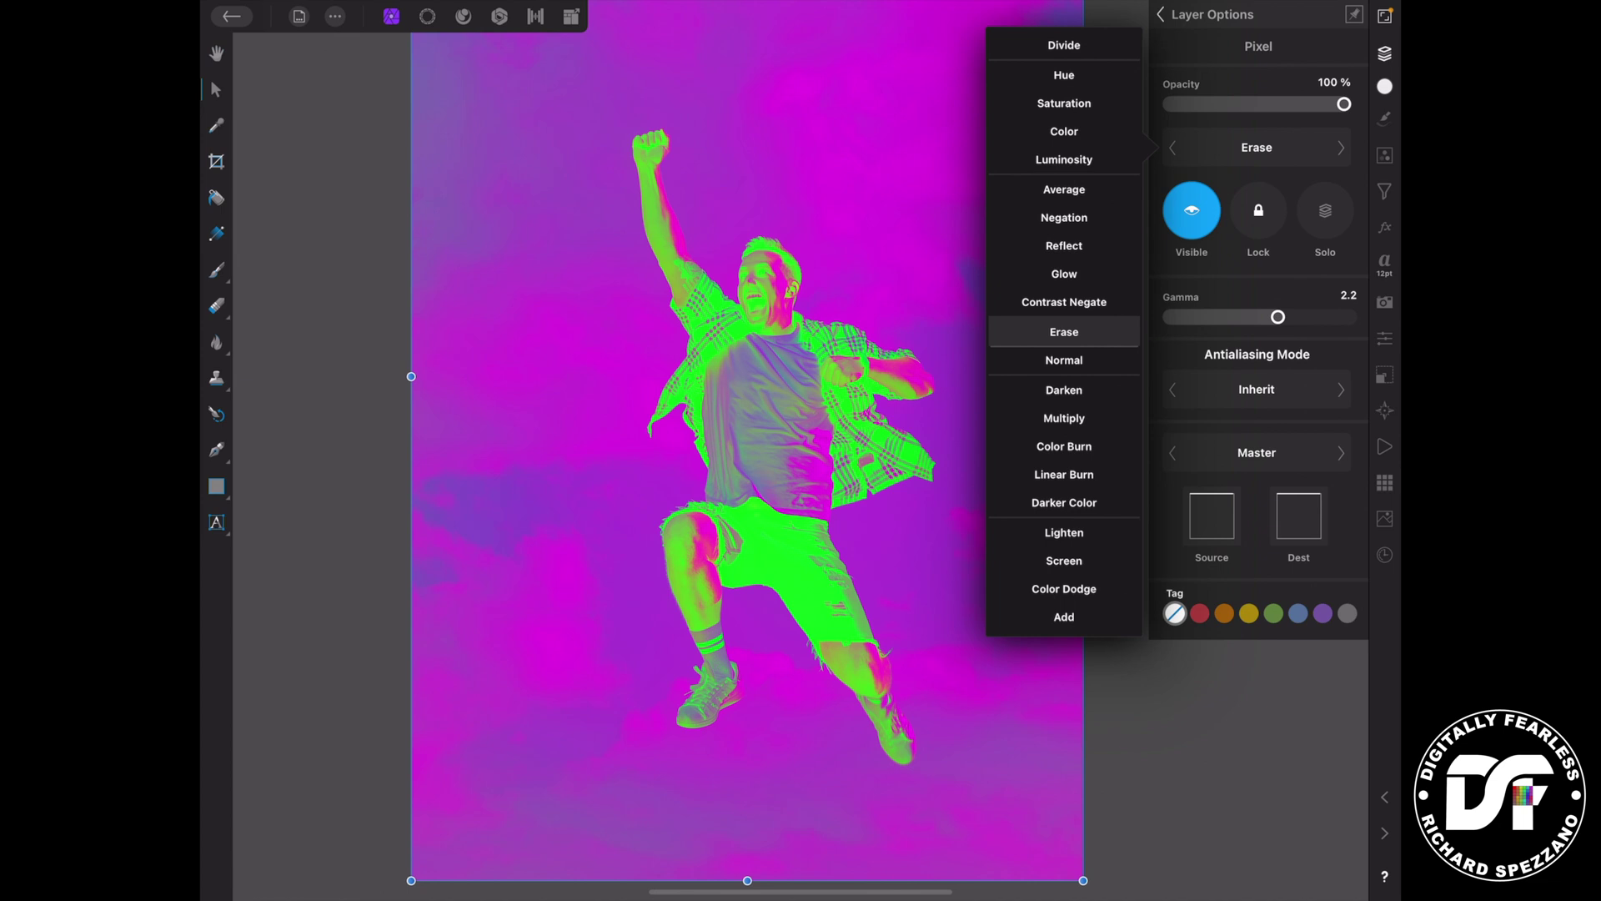
pyautogui.click(1160, 14)
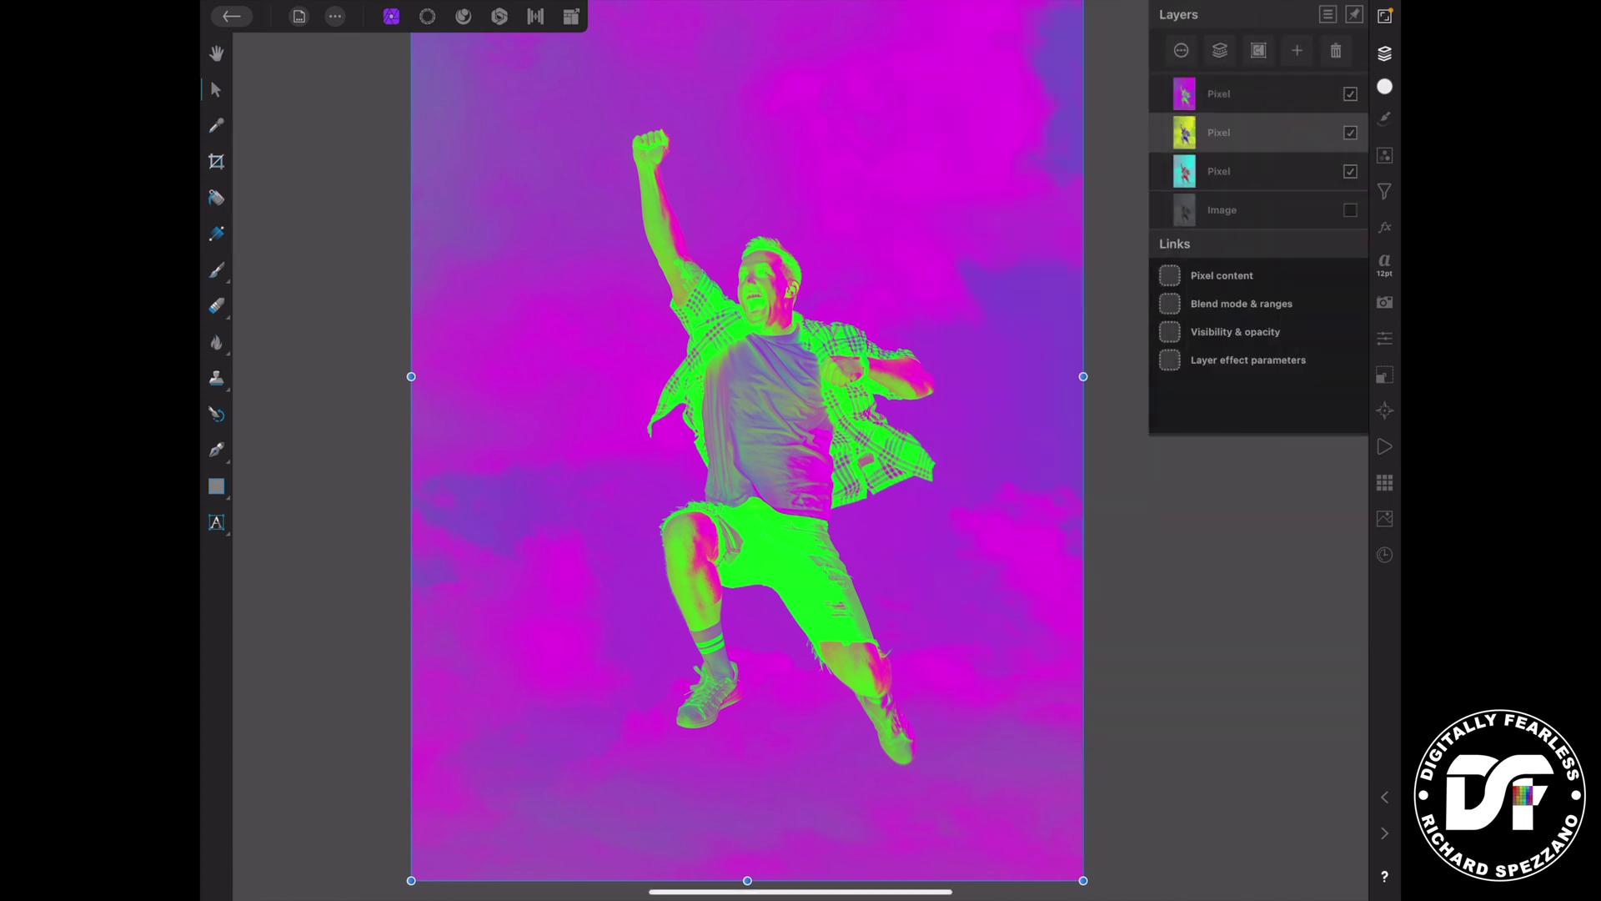
# - Shift the top, green-inverted pixel layer slightly to the left on the canvas to create a colour fringe
pyautogui.click(1251, 93)
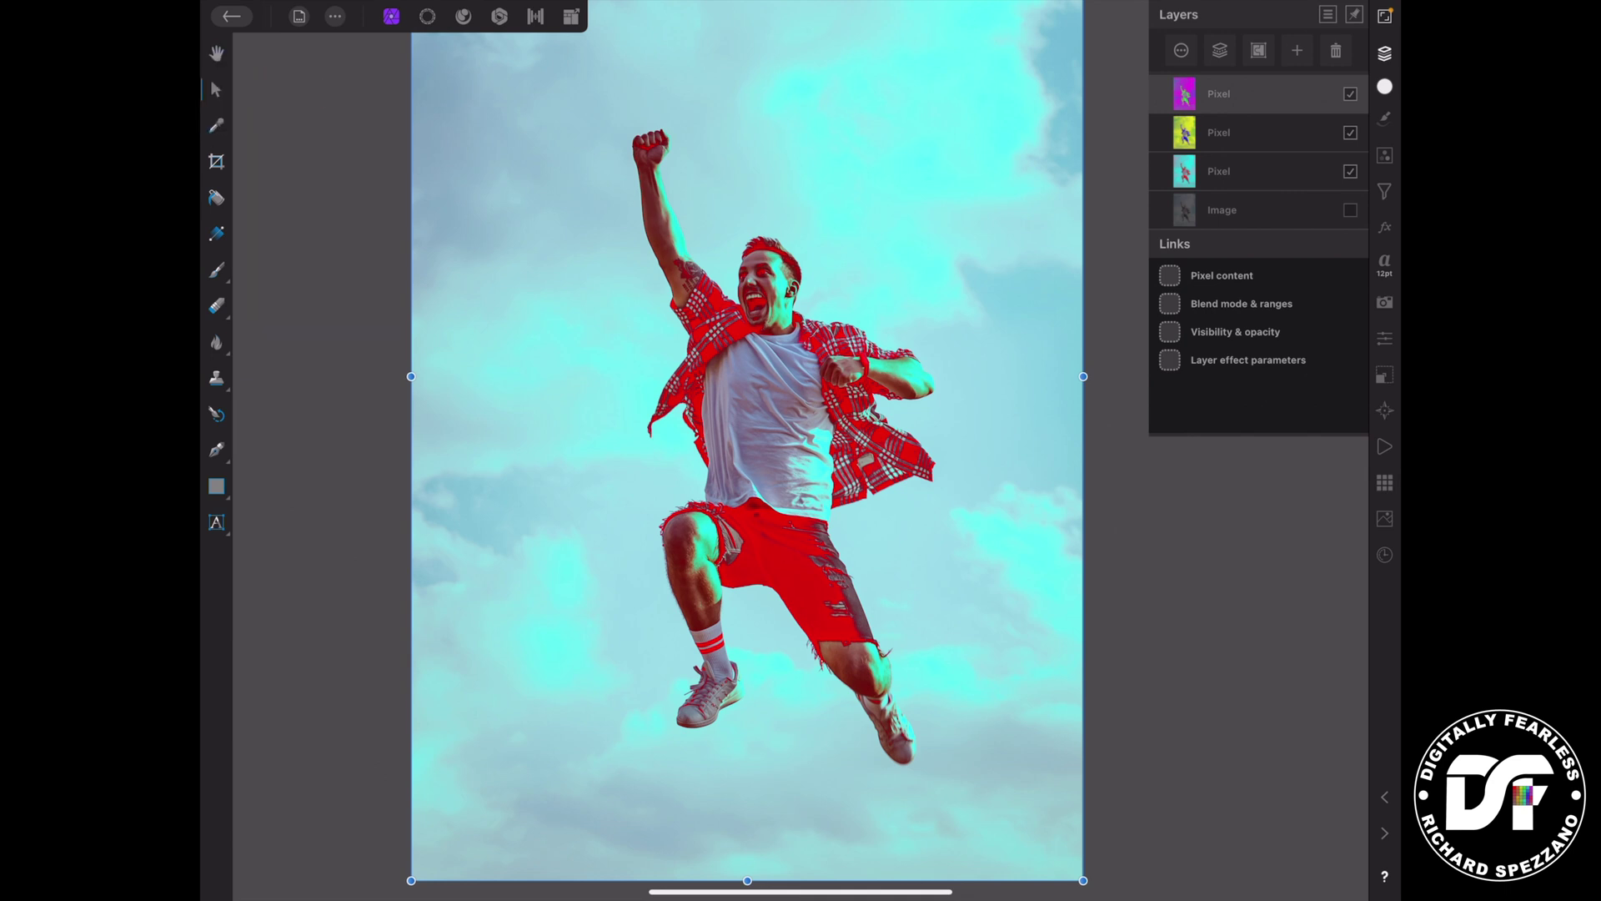
pyautogui.moveTo(543, 415)
pyautogui.mouseDown()
pyautogui.moveTo(515, 414)
pyautogui.moveTo(534, 417)
pyautogui.mouseUp()
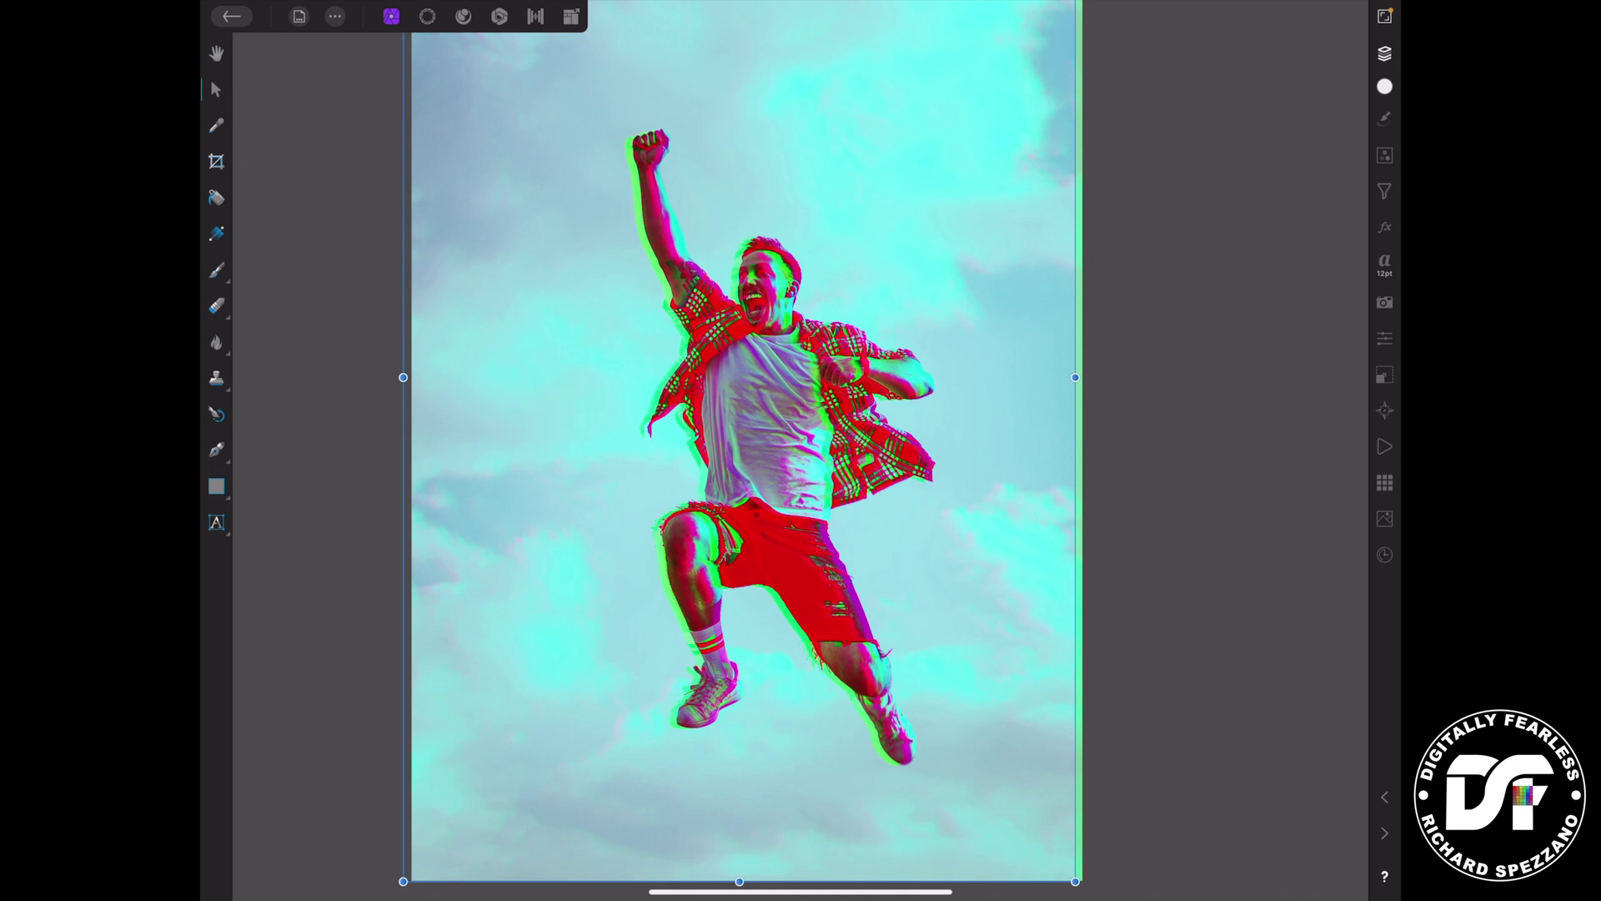
pyautogui.click(1384, 53)
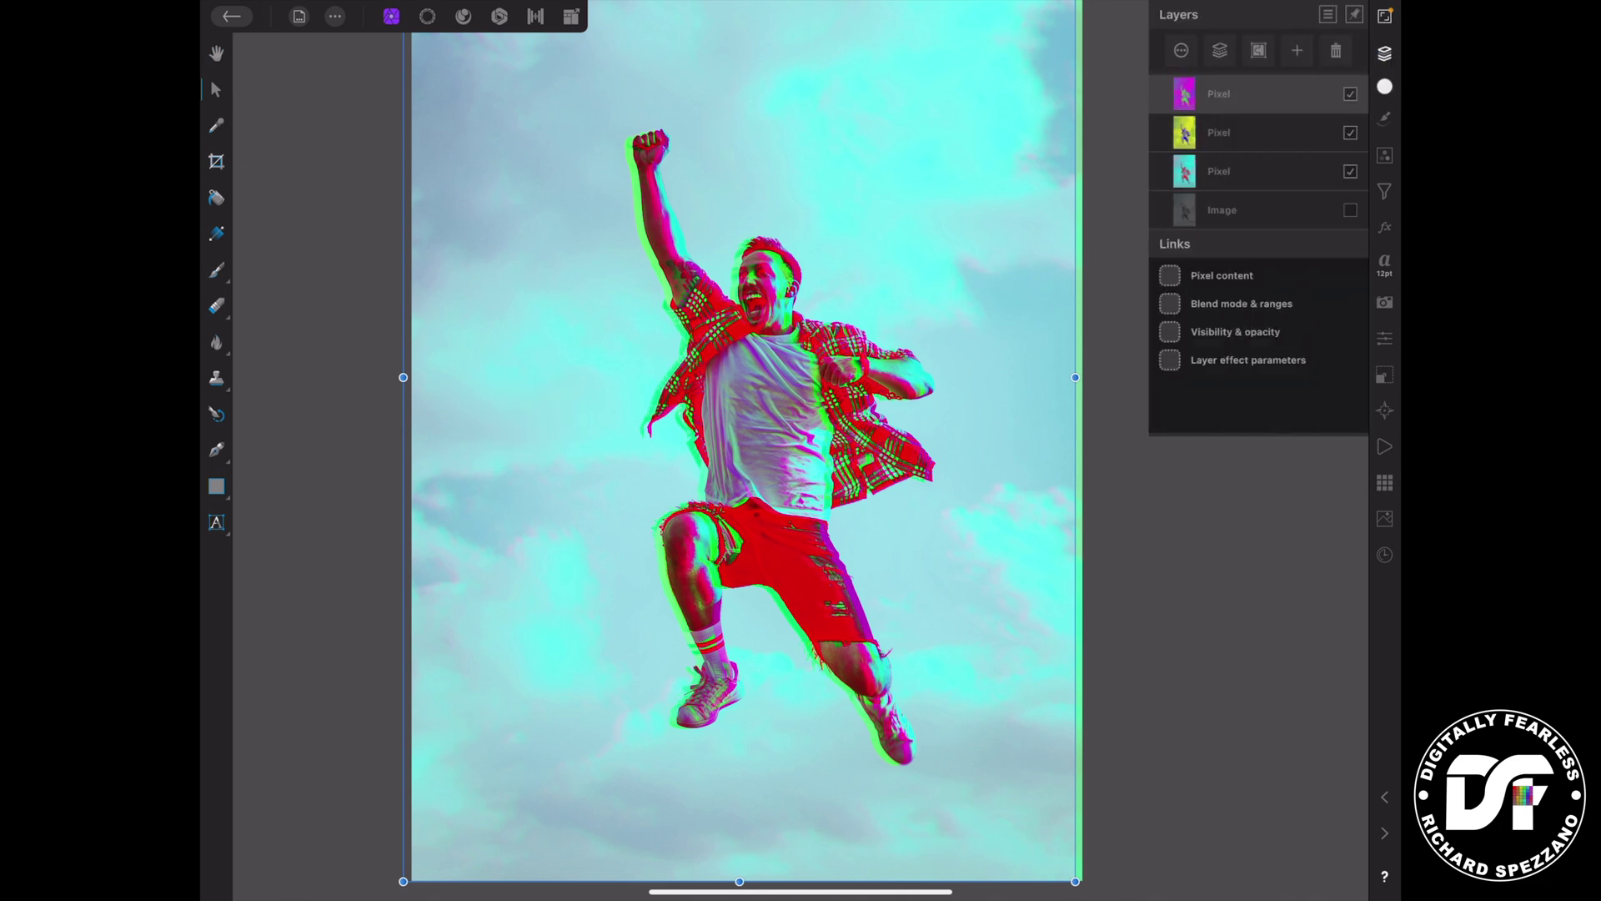
# - Keep the layer list pinned open and shift the blue-inverted middle pixel layer slightly left and down on the canvas
pyautogui.click(1354, 14)
pyautogui.click(1250, 133)
pyautogui.moveTo(575, 432)
pyautogui.mouseDown()
pyautogui.moveTo(592, 424)
pyautogui.moveTo(570, 432)
pyautogui.mouseUp()
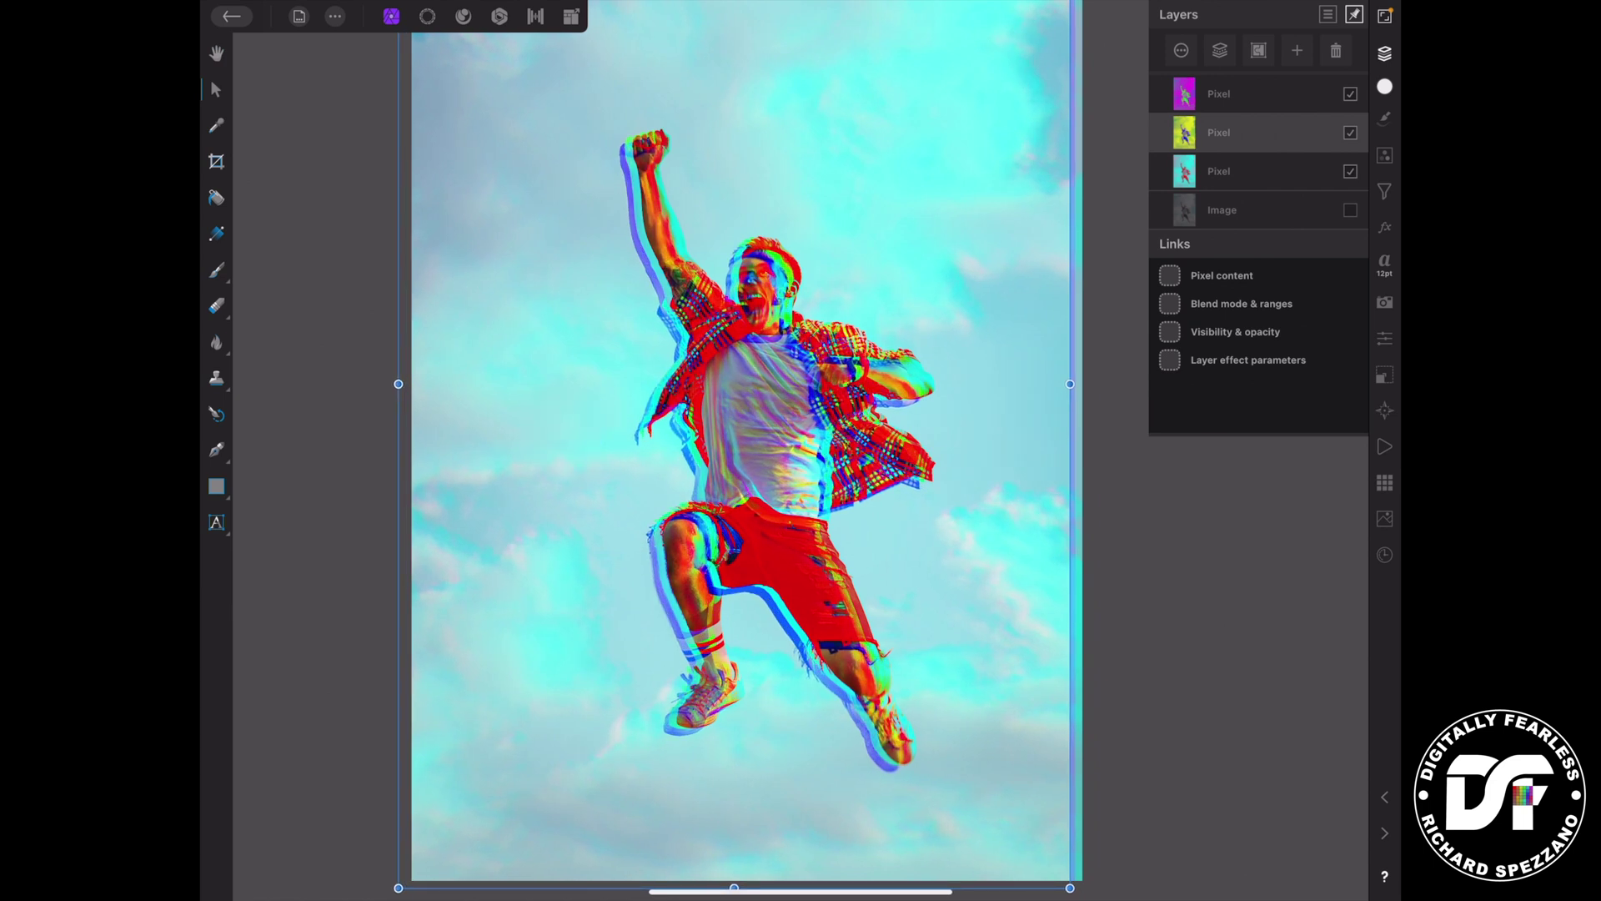
pyautogui.moveTo(515, 652); pyautogui.dragTo(522, 661)
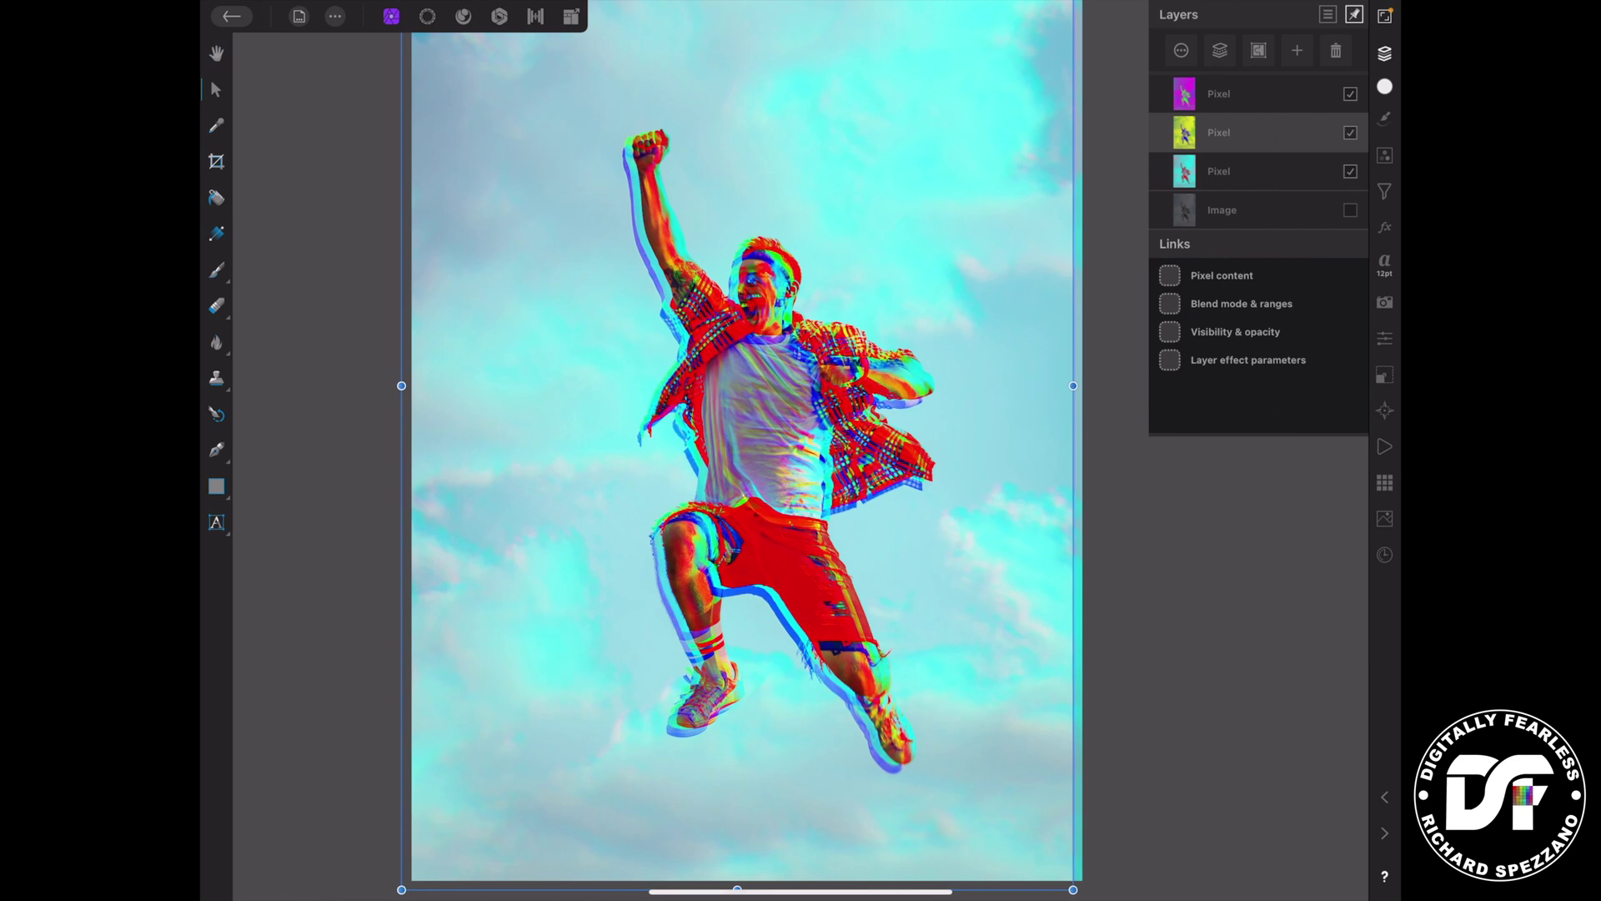
# - Reorder the pixel layers with the red-inverted one on top, the blue-inverted one second and the green-inverted one third
pyautogui.click(1251, 171)
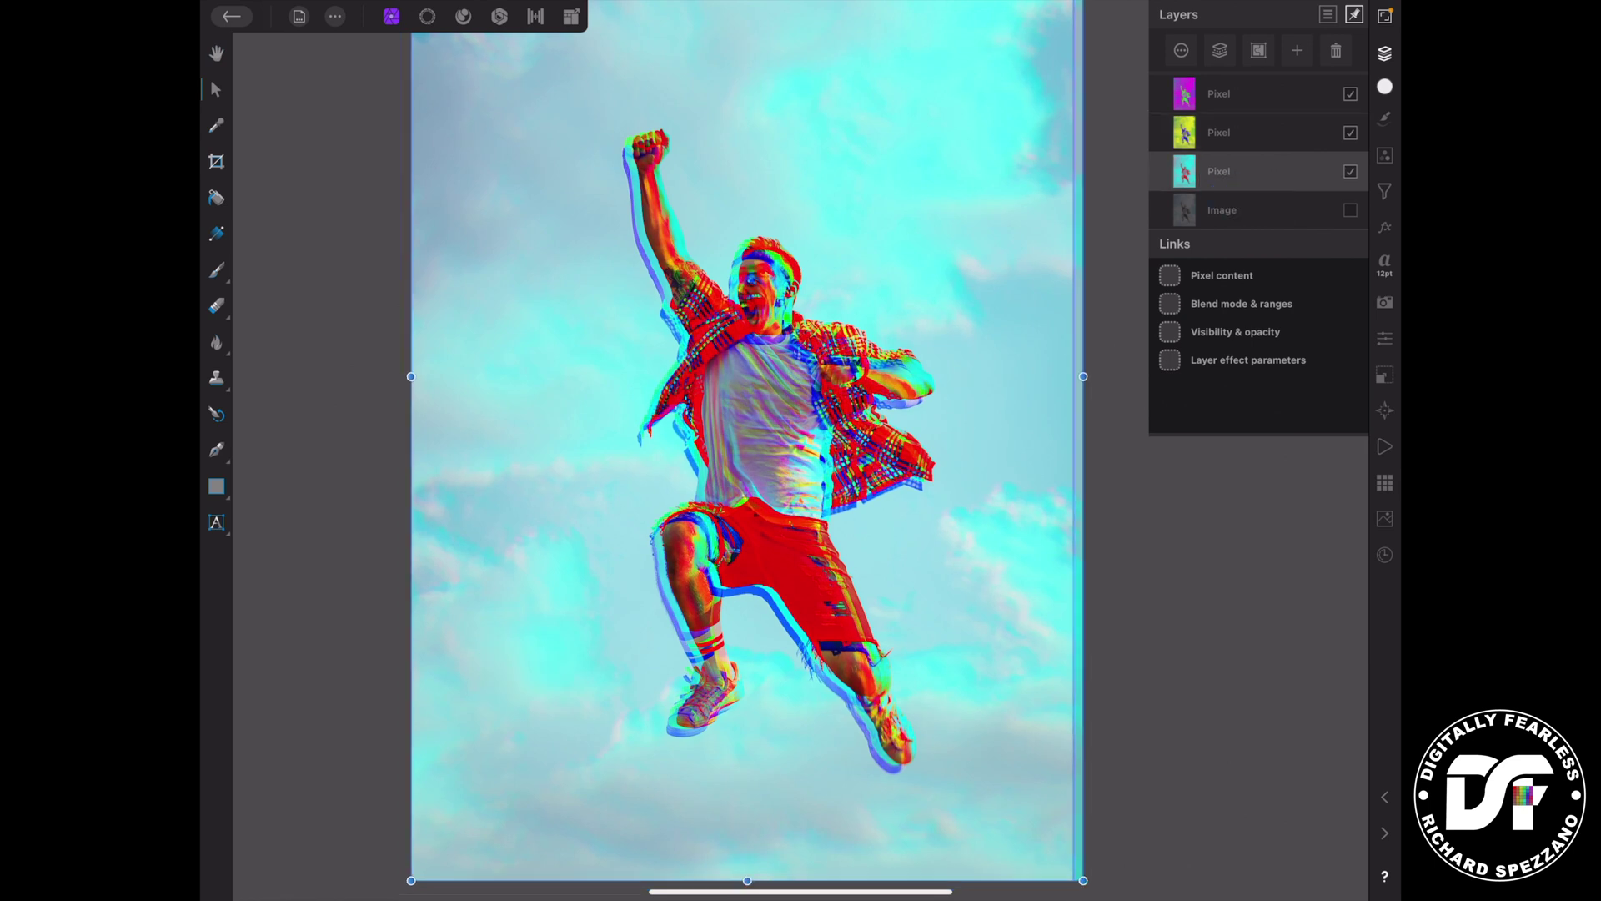
pyautogui.click(1232, 154)
pyautogui.moveTo(1247, 173)
pyautogui.mouseDown()
pyautogui.moveTo(1233, 99)
pyautogui.moveTo(1240, 150)
pyautogui.moveTo(1215, 128)
pyautogui.moveTo(1251, 167)
pyautogui.moveTo(1231, 142)
pyautogui.moveTo(1230, 184)
pyautogui.mouseUp()
pyautogui.click(1239, 132)
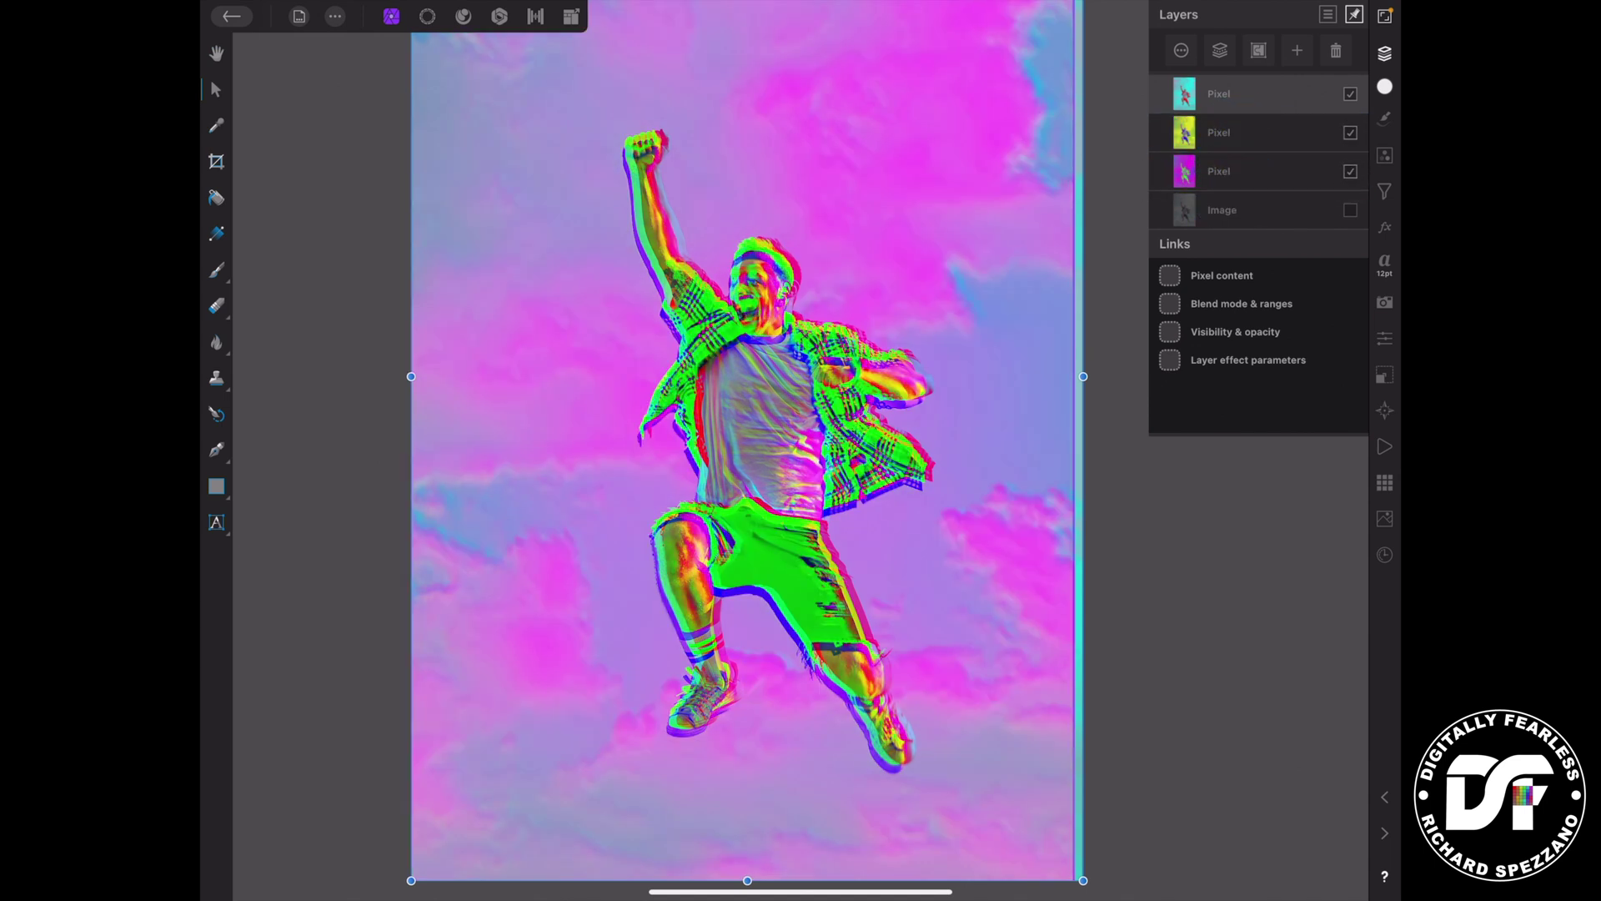
pyautogui.click(1234, 171)
pyautogui.moveTo(1234, 171); pyautogui.dragTo(1234, 93)
# - Set the blend mode of the top, red-inverted pixel layer to Subtract
pyautogui.click(1250, 94)
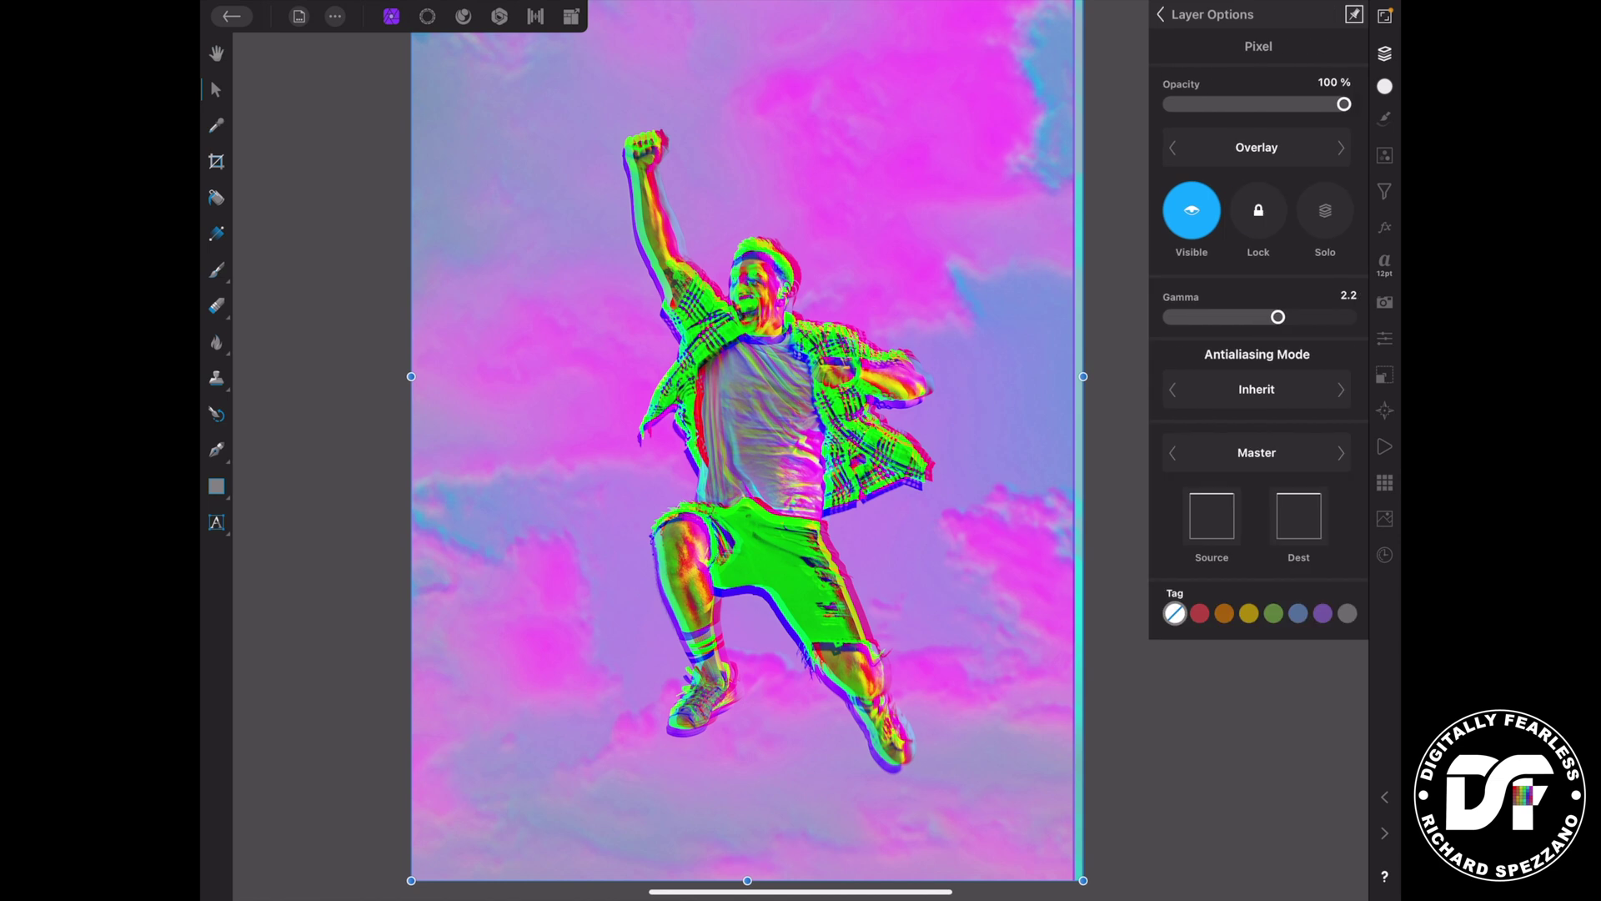
pyautogui.click(1256, 147)
pyautogui.moveTo(1090, 470); pyautogui.dragTo(1088, 263)
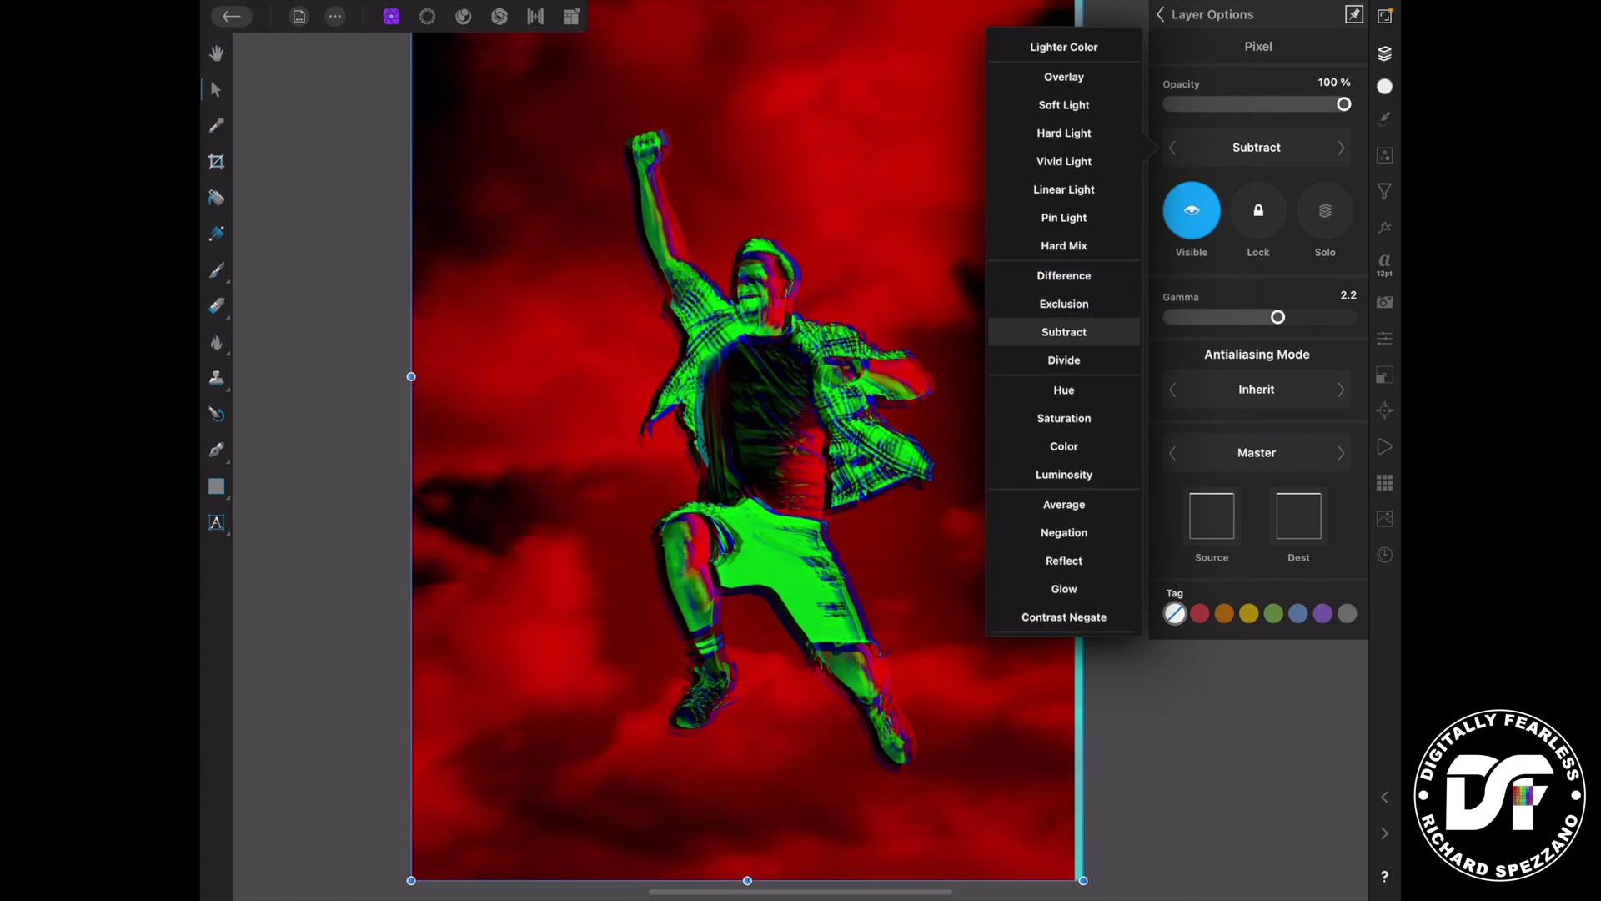
pyautogui.click(1161, 15)
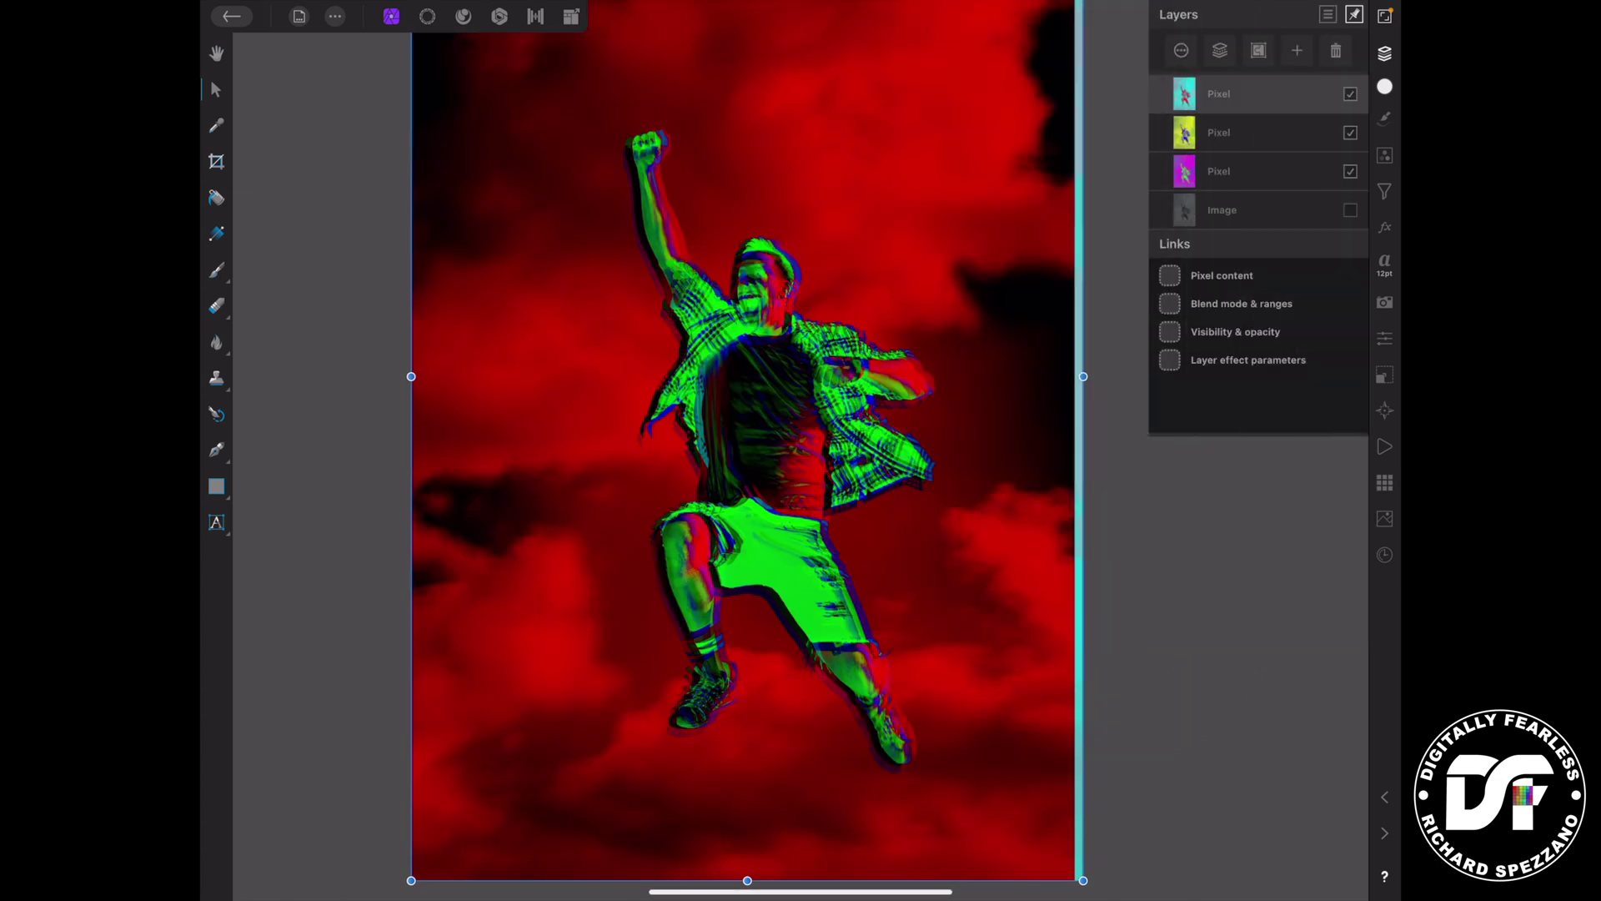
# - Merge all visible layers into a new pixel layer at the top of the stack
pyautogui.click(336, 16)
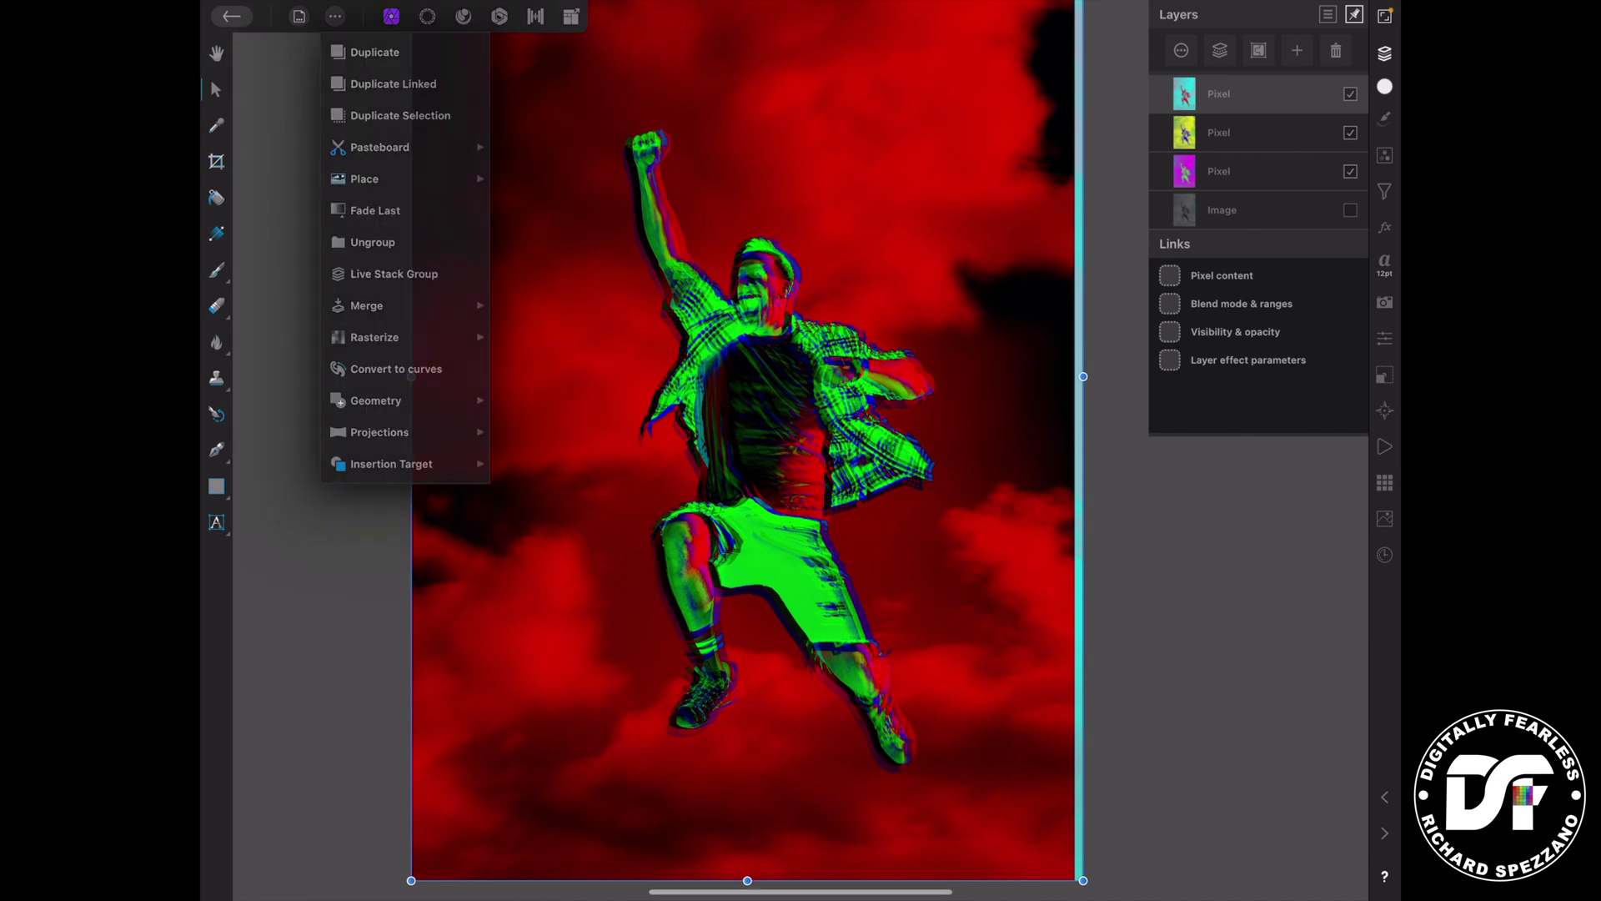
pyautogui.click(367, 305)
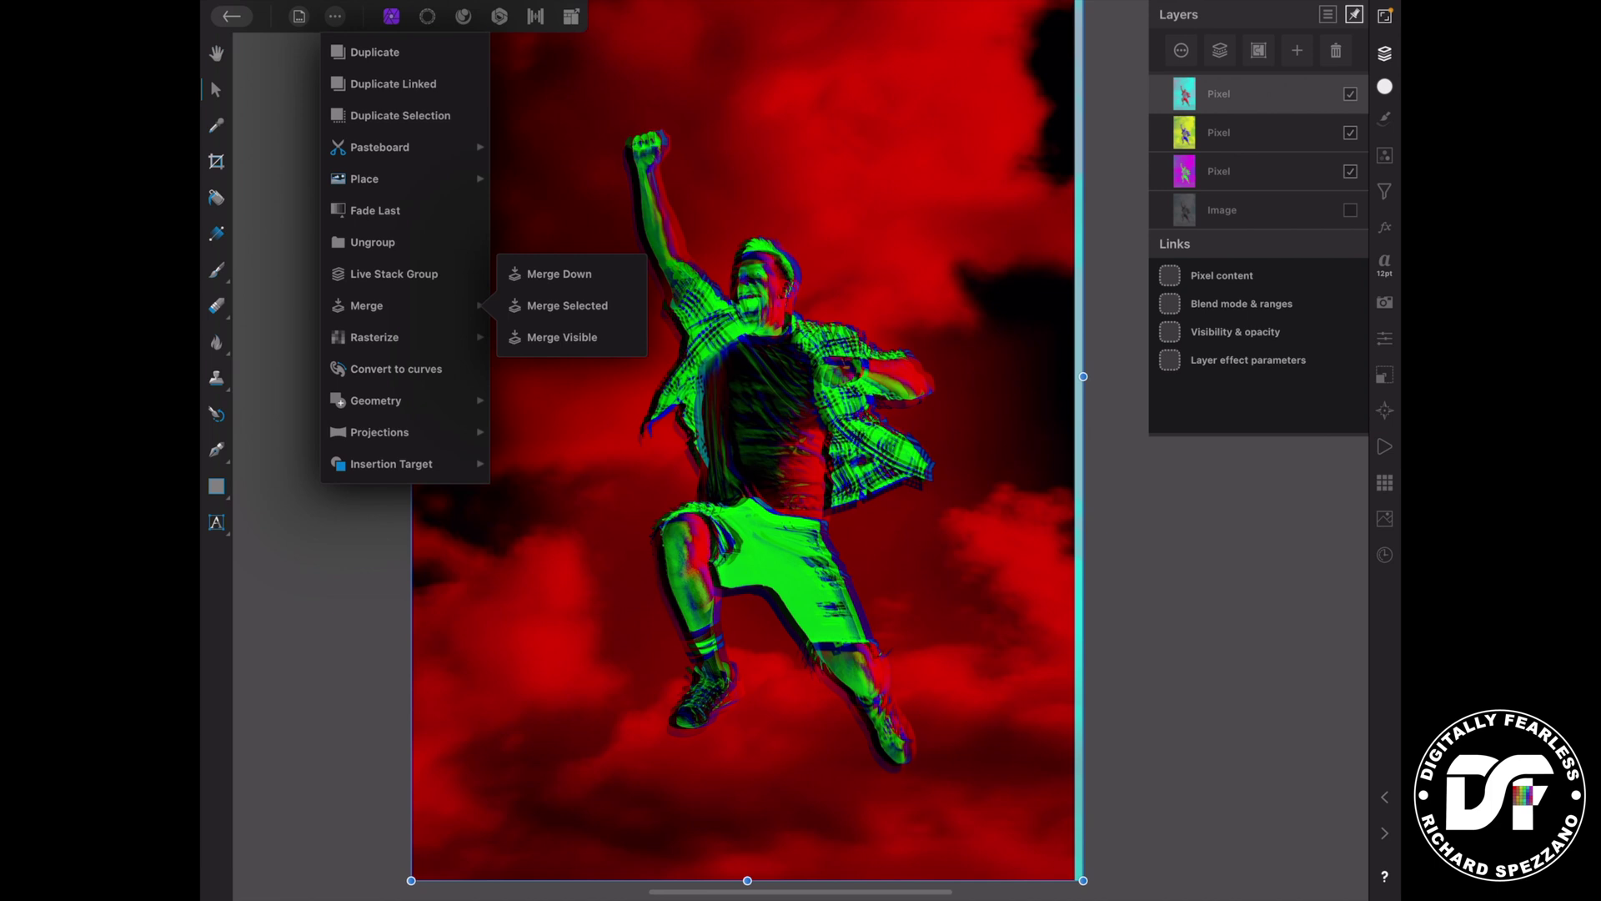
pyautogui.click(562, 336)
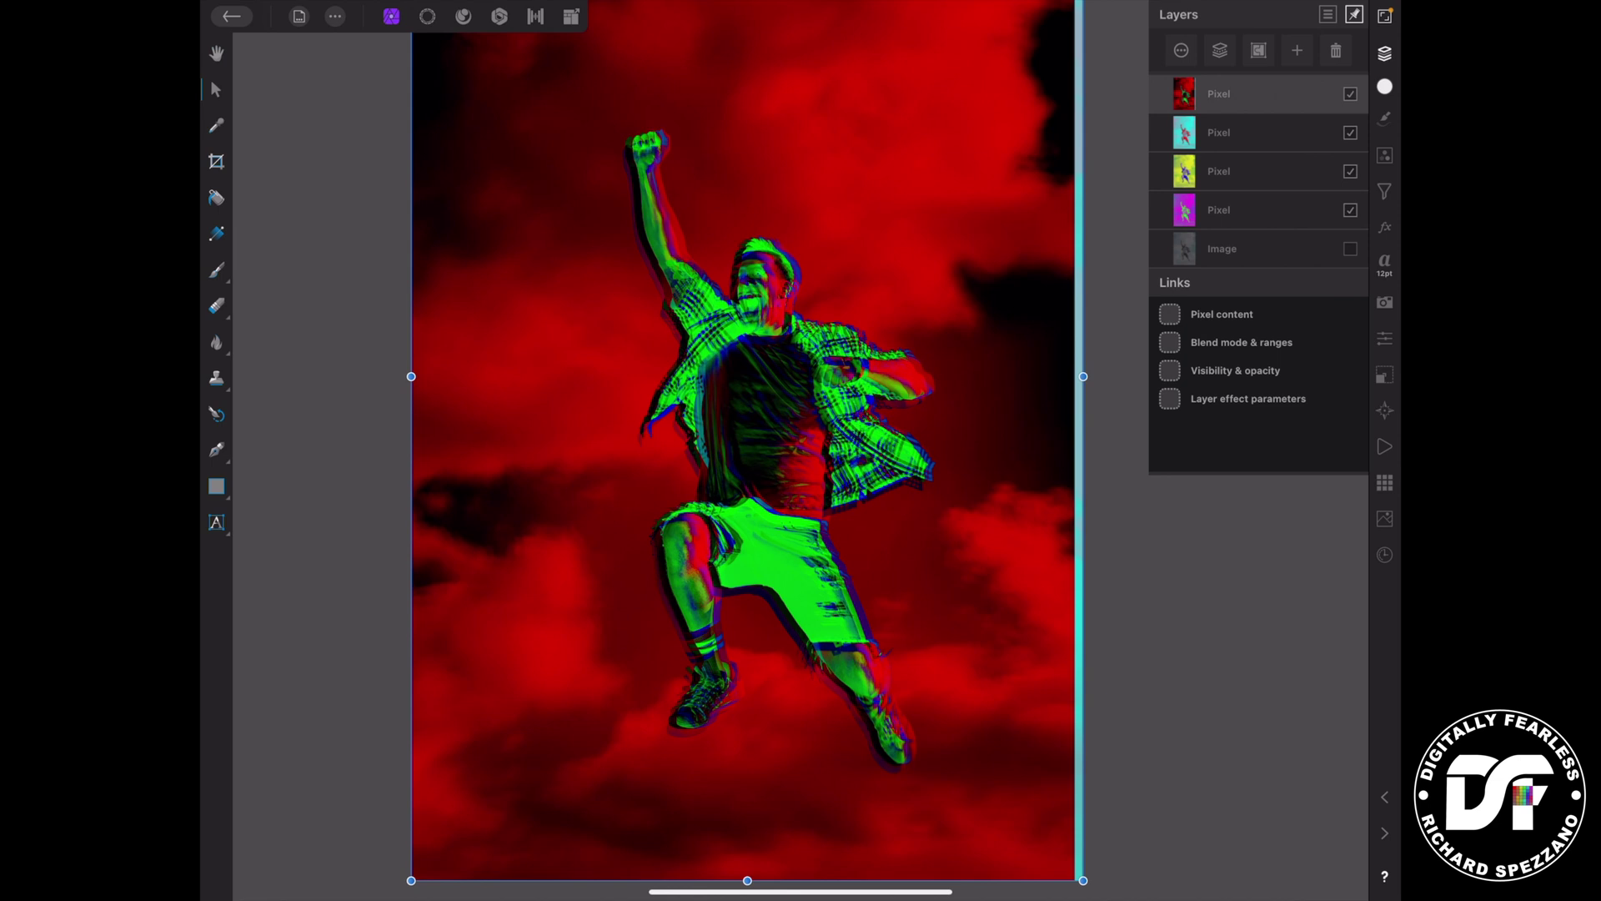
# - Add an HSL adjustment and shift its hue to turn the red sky orange
pyautogui.click(1384, 155)
pyautogui.click(1201, 367)
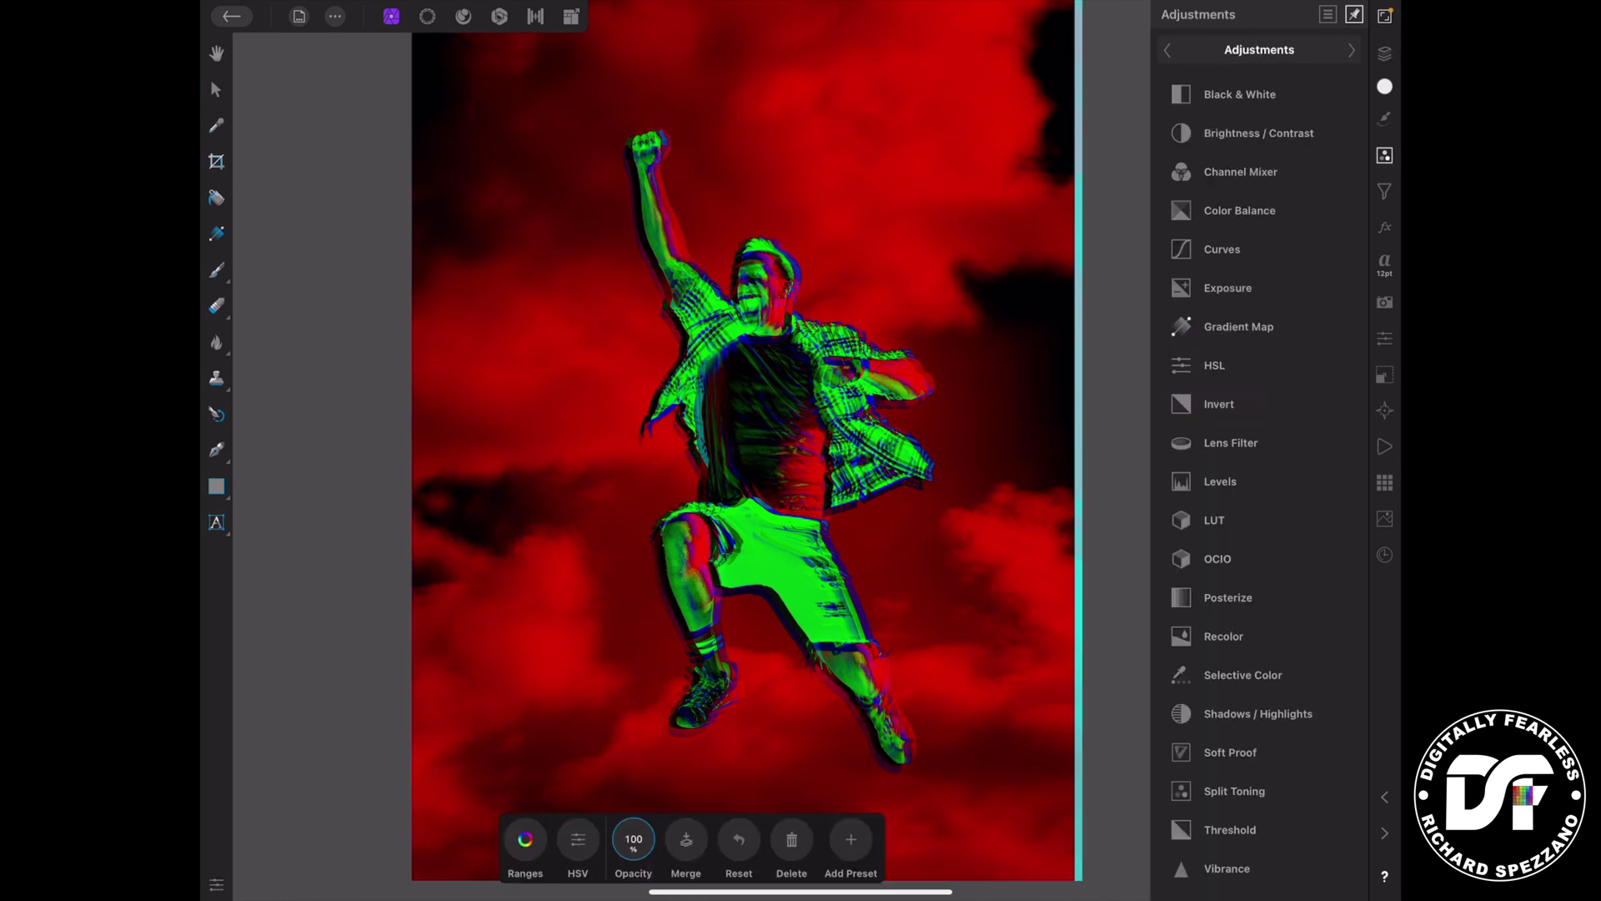
pyautogui.click(526, 838)
pyautogui.moveTo(622, 669); pyautogui.dragTo(586, 674)
# - Add a Curves adjustment and shape the Master curve into a gentle S to increase the contrast
pyautogui.click(1223, 248)
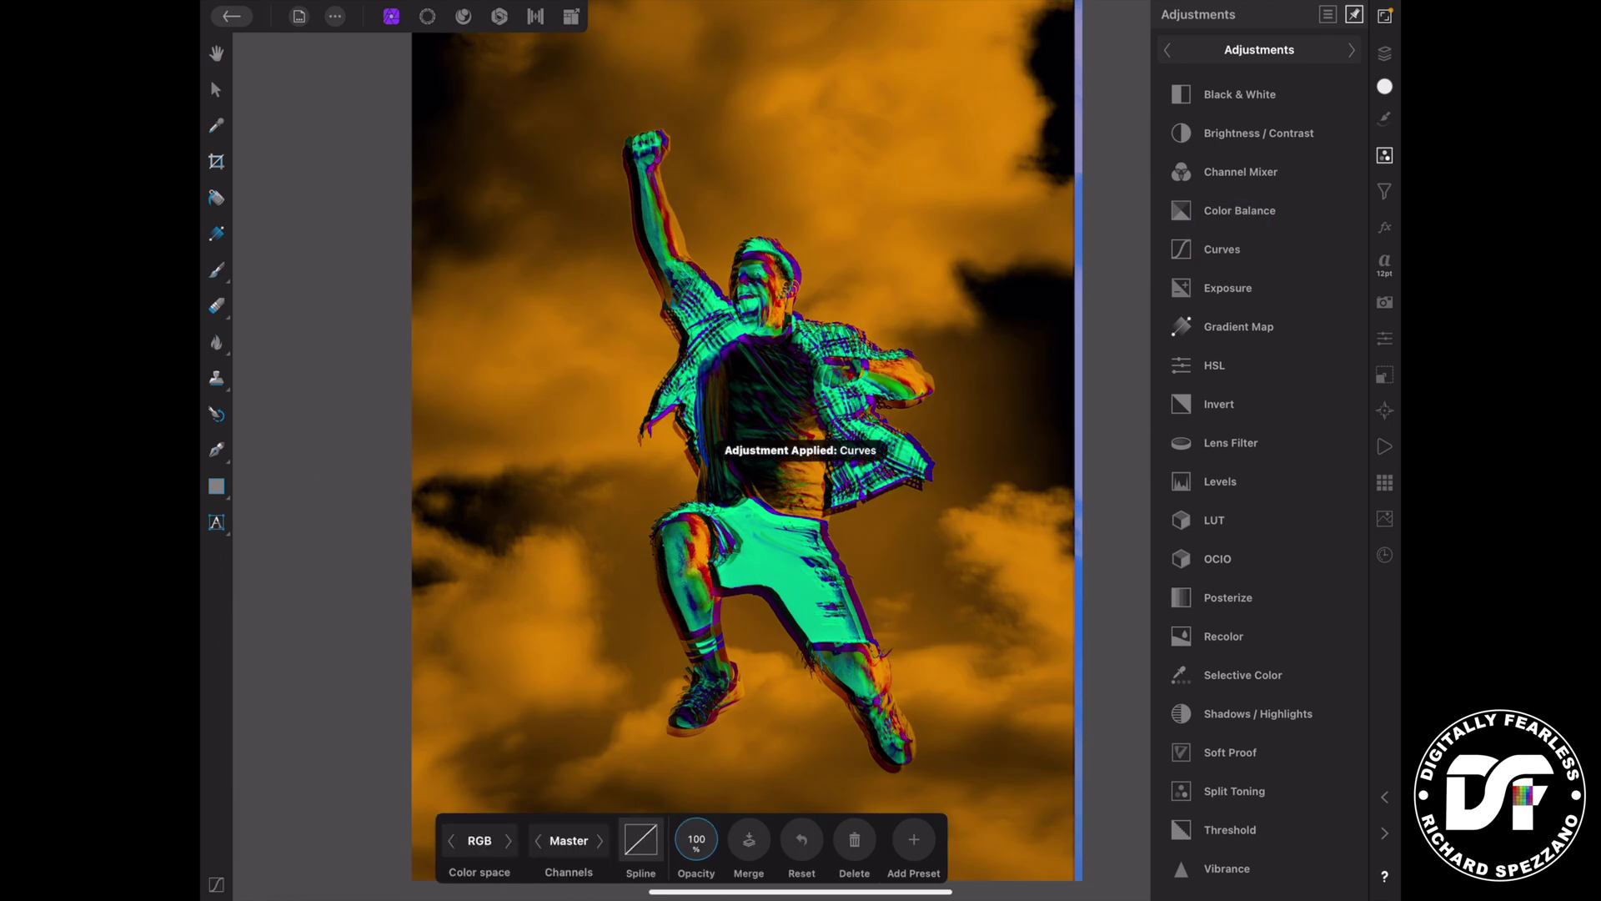
pyautogui.click(641, 838)
pyautogui.moveTo(623, 647); pyautogui.dragTo(623, 620)
pyautogui.moveTo(537, 733); pyautogui.dragTo(539, 749)
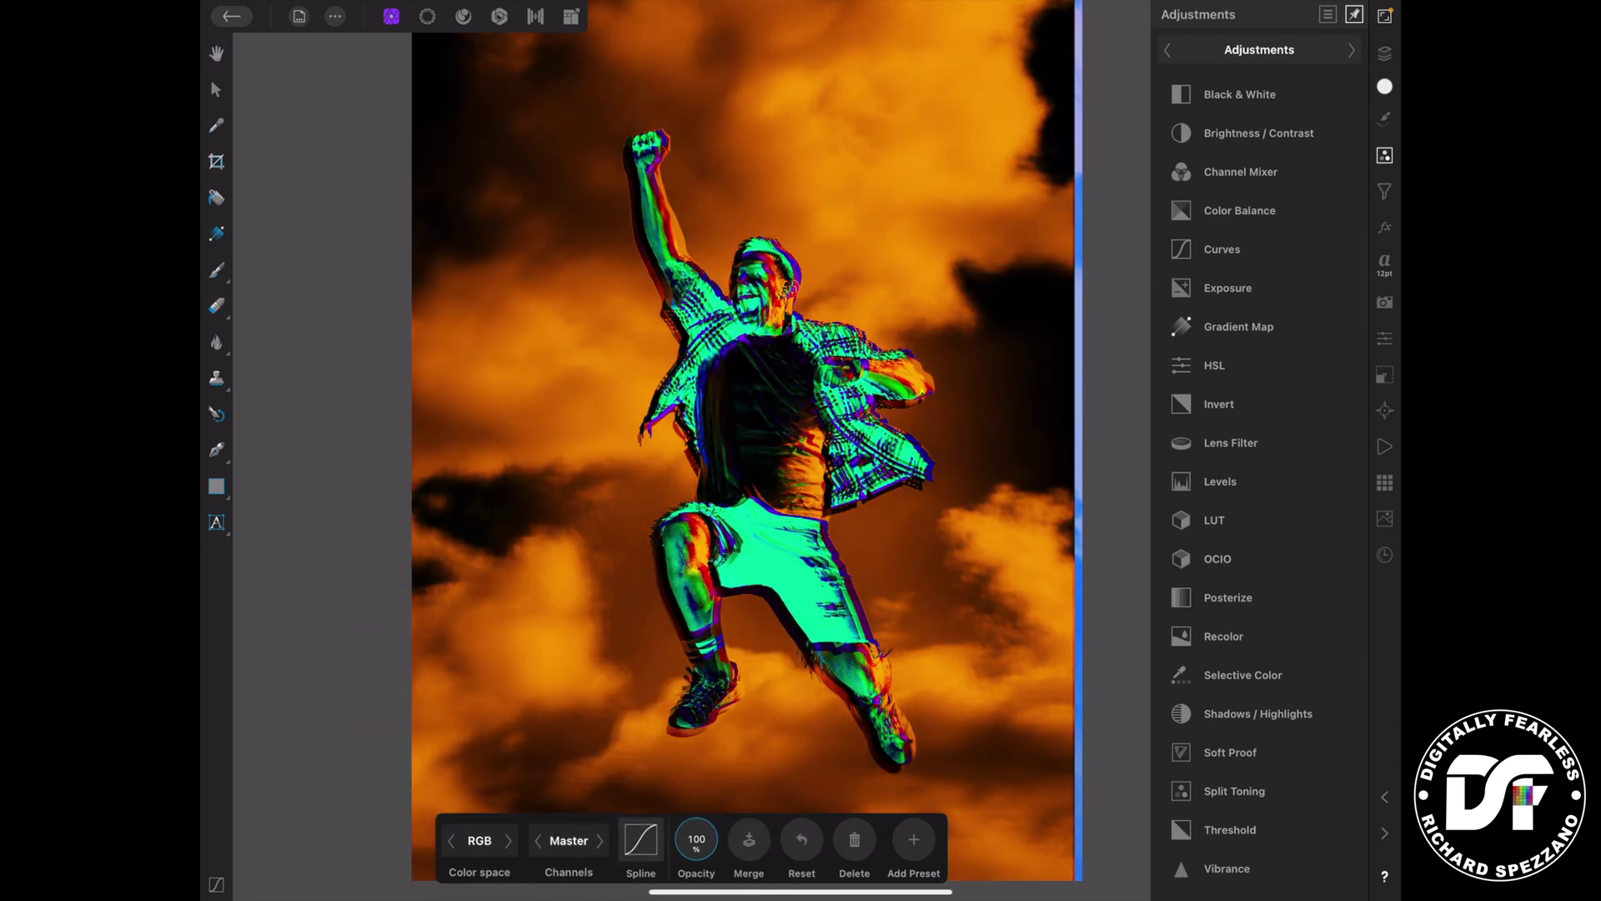